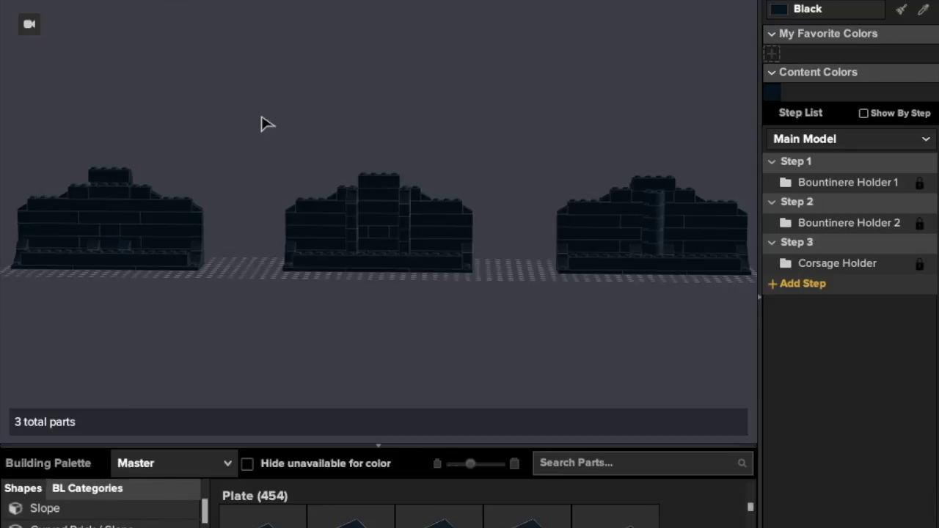
# Examine the three finished holder models and open the Bountinere Holder 1 submodel for a closer look.
pyautogui.moveTo(270, 125); pyautogui.dragTo(538, 154, button='middle')
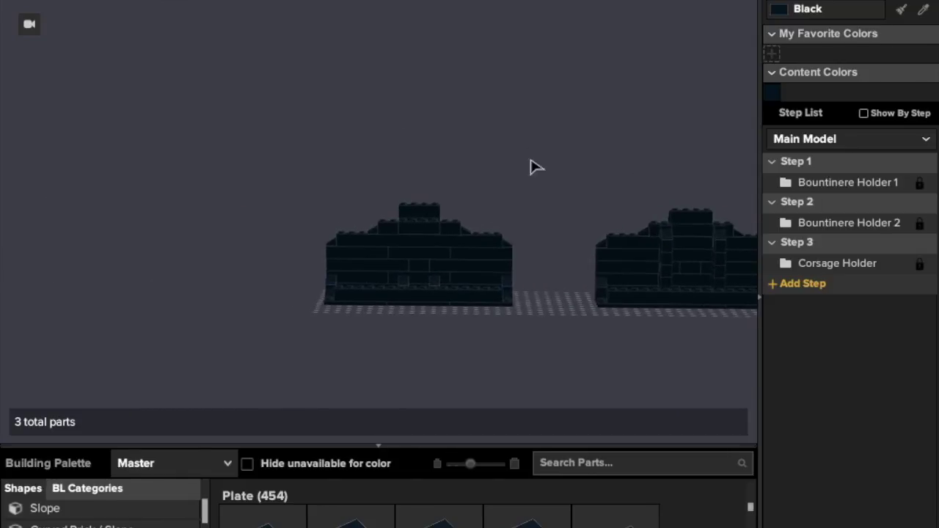
pyautogui.press('f')
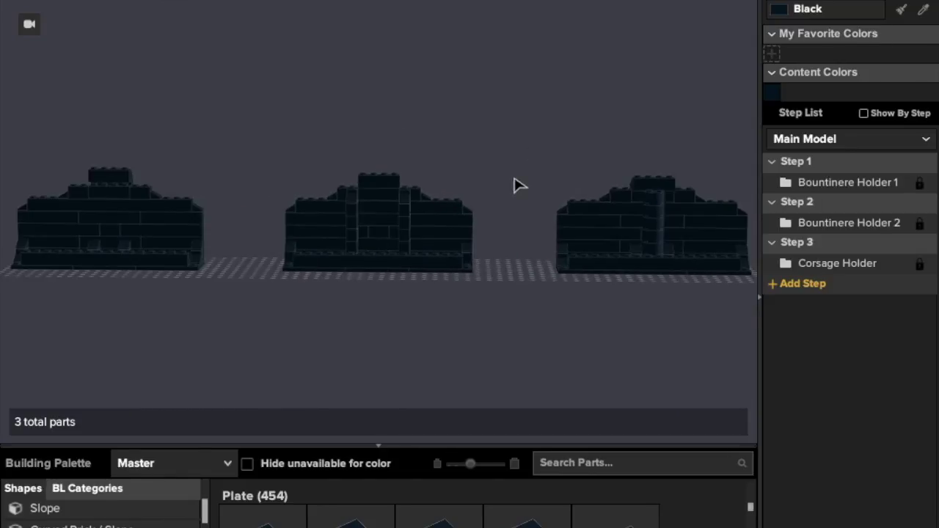
pyautogui.click(828, 140)
pyautogui.click(825, 184)
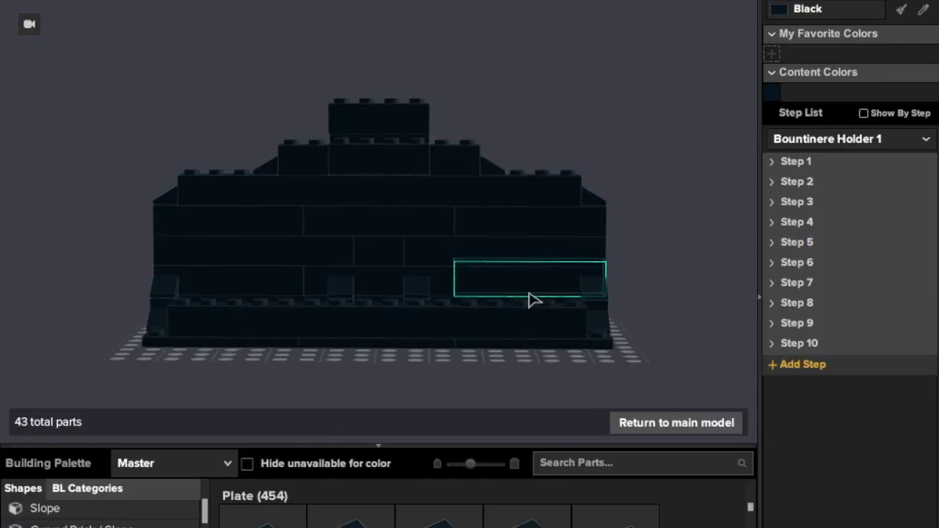
pyautogui.moveTo(660, 252); pyautogui.dragTo(664, 304, button='right')
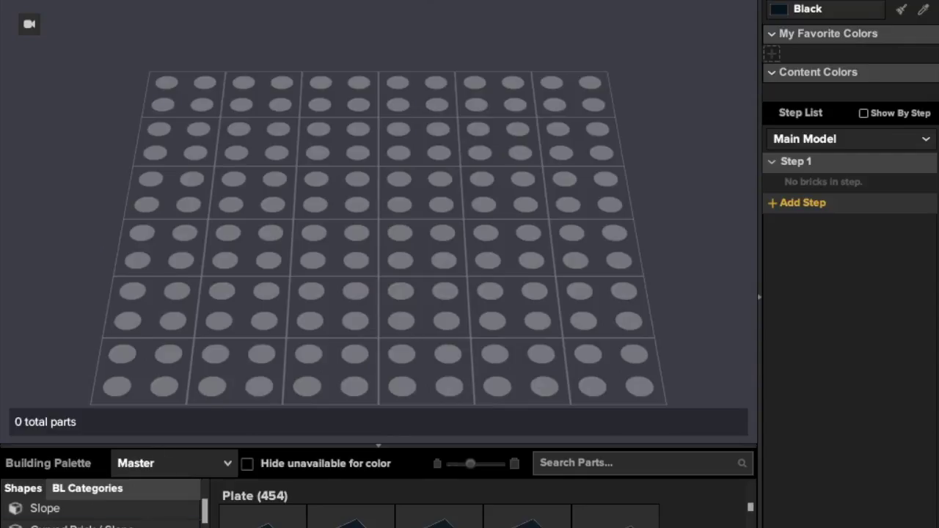
# Place a black Plate 4 x 6 on the left half of the empty building grid.
pyautogui.scroll(-3, 100, 513)
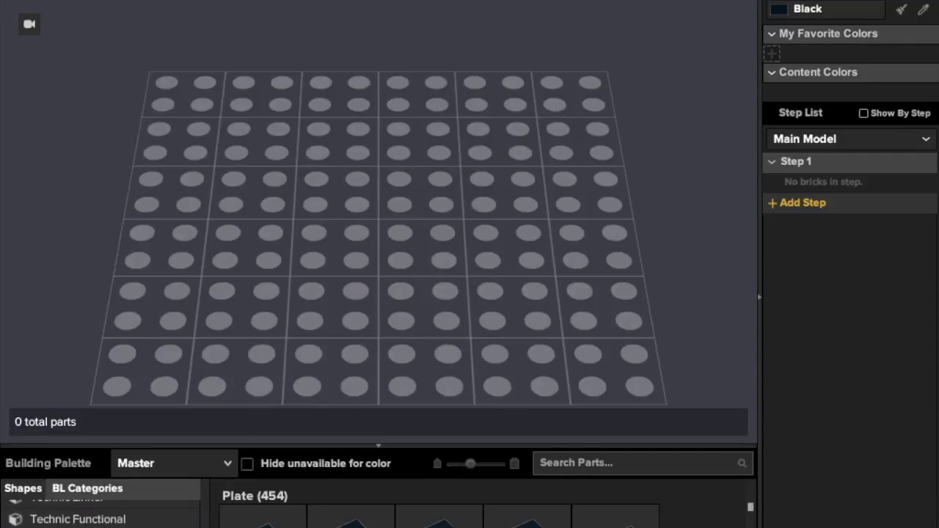
pyautogui.scroll(3, 100, 514)
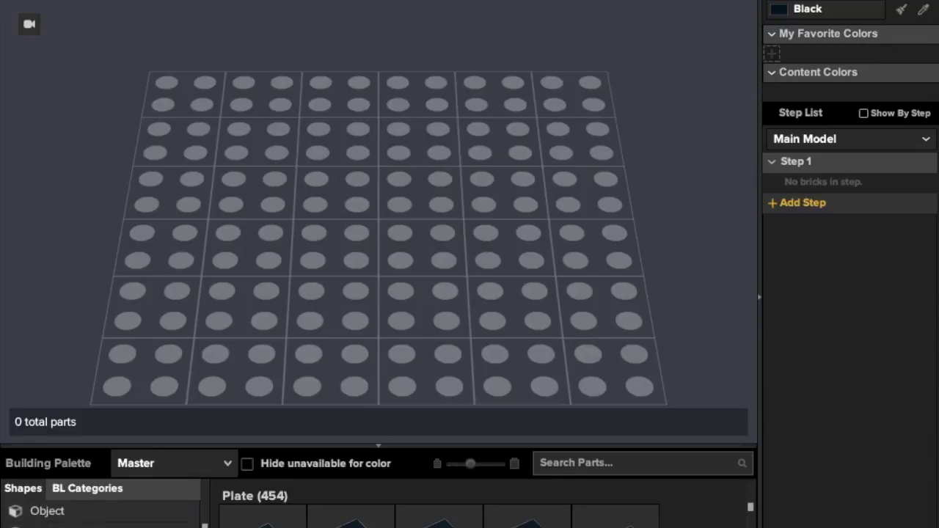
pyautogui.scroll(1, 66, 514)
pyautogui.scroll(1, 66, 514)
pyautogui.scroll(-5, 351, 519)
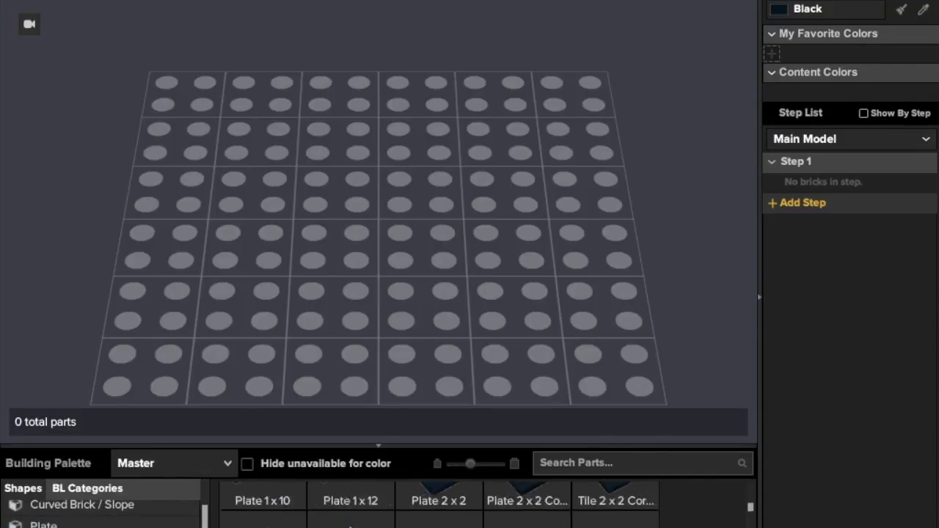
pyautogui.moveTo(350, 520); pyautogui.dragTo(251, 210)
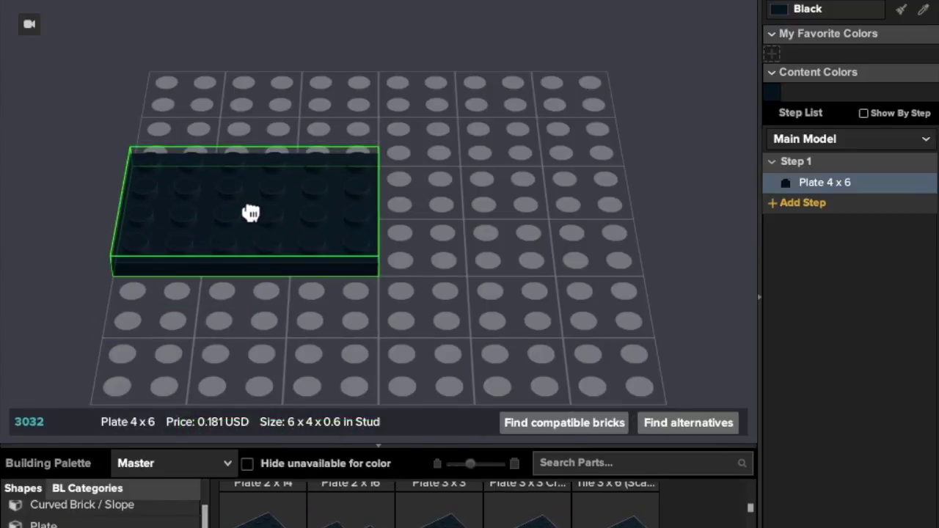
pyautogui.click(251, 213)
pyautogui.press('Escape')
# Place a second Plate 4 x 6 end to end with the first to form a 4 x 12 base.
pyautogui.scroll(-3, 439, 514)
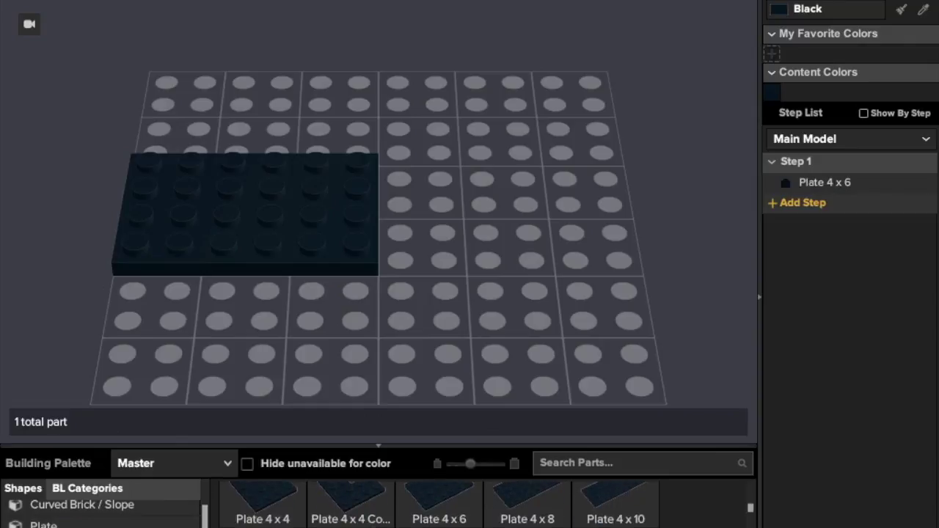
pyautogui.scroll(1, 439, 513)
pyautogui.click(425, 523)
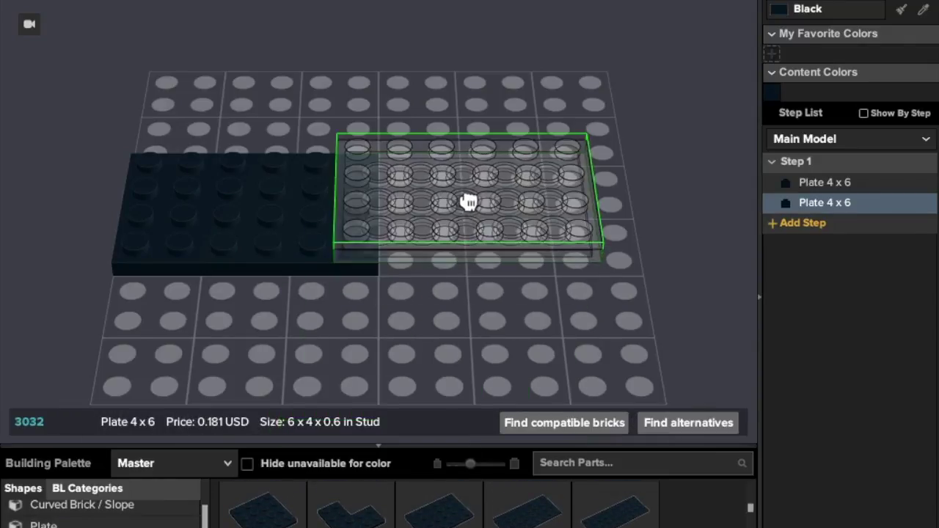
pyautogui.click(512, 205)
pyautogui.press('Escape')
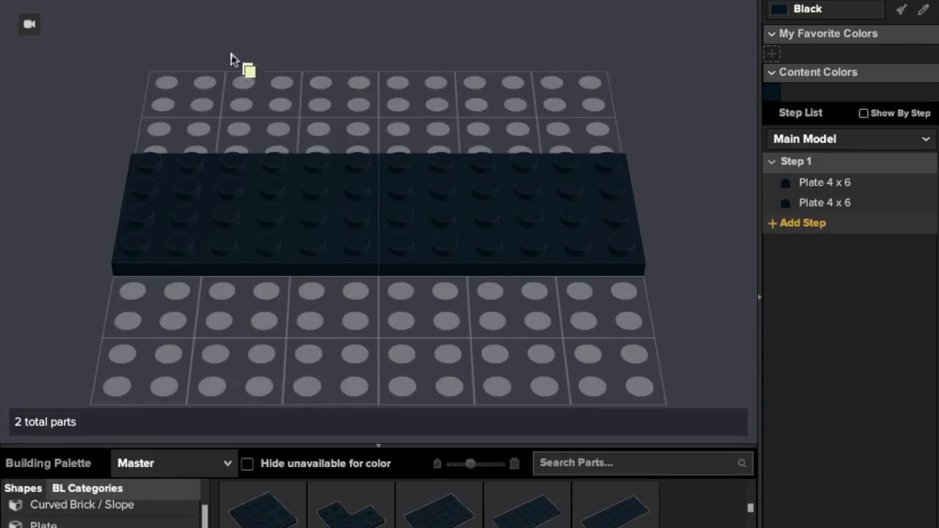
# Place a Brick 1 x 10 along the front edge of the base, one stud in from each end.
pyautogui.scroll(3, 103, 514)
pyautogui.click(44, 511)
pyautogui.scroll(-4, 439, 506)
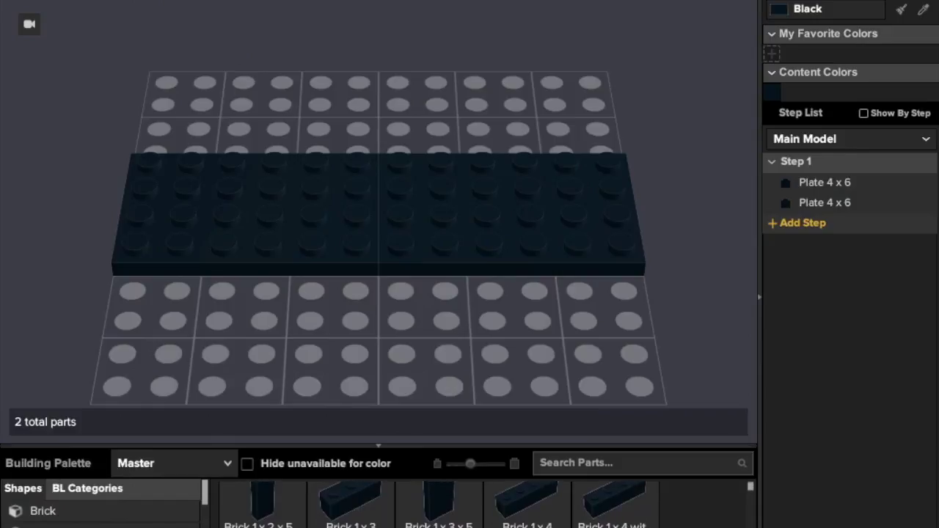
pyautogui.scroll(-2, 441, 504)
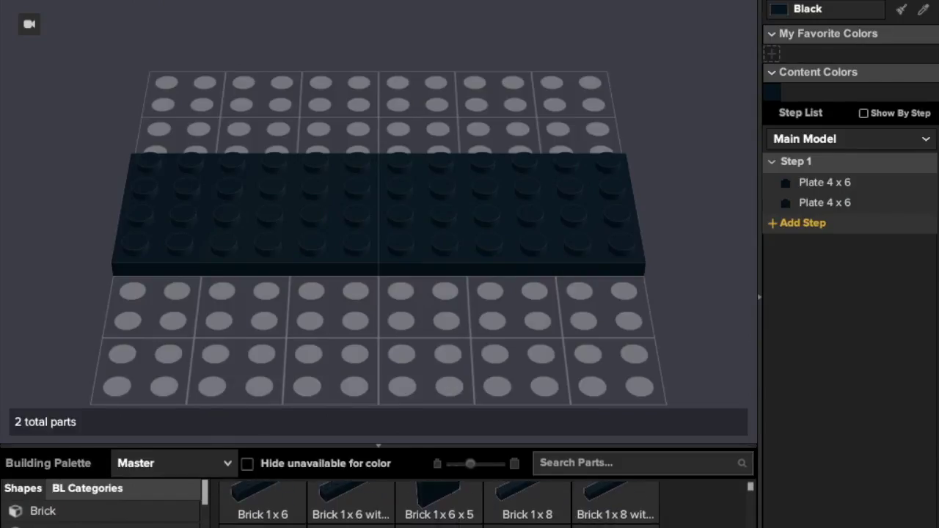
pyautogui.click(263, 526)
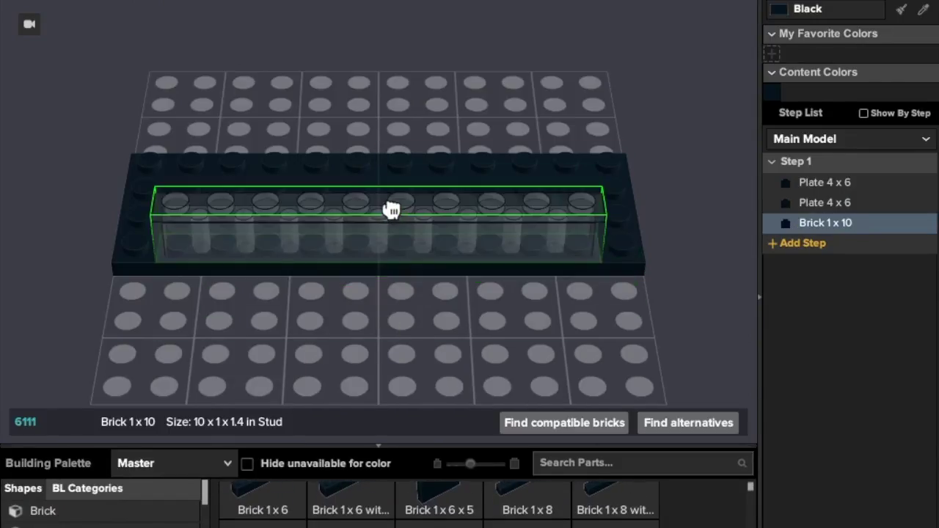
pyautogui.click(392, 210)
pyautogui.press('Escape')
# Add Step 2 to the step list, collapse Step 1 and make Step 2 the current step.
pyautogui.moveTo(313, 312); pyautogui.dragTo(381, 315, button='right')
pyautogui.click(803, 243)
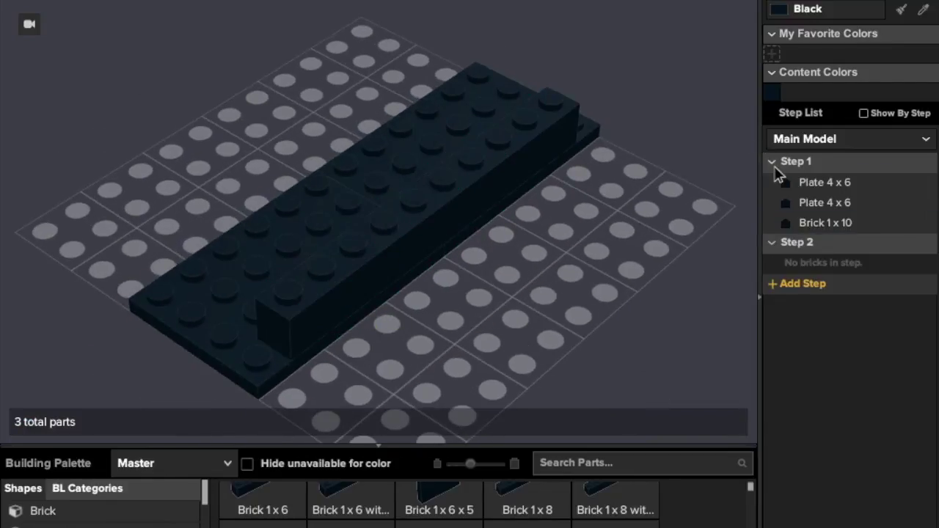
pyautogui.click(773, 165)
pyautogui.click(798, 183)
# Place three Brick 1 x 4 end to end along the base edge opposite the 1 x 10 brick.
pyautogui.moveTo(587, 254); pyautogui.dragTo(708, 240, button='right')
pyautogui.scroll(3, 439, 505)
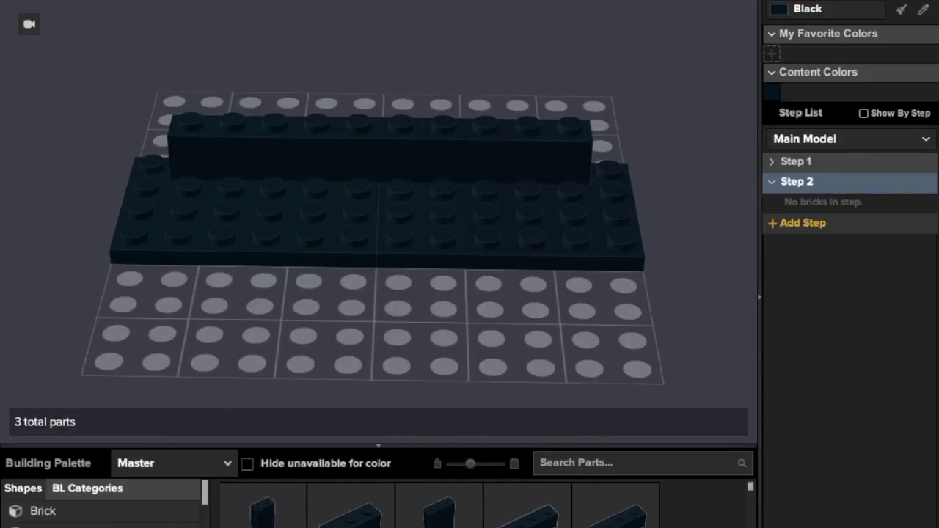
pyautogui.click(441, 510)
pyautogui.click(201, 216)
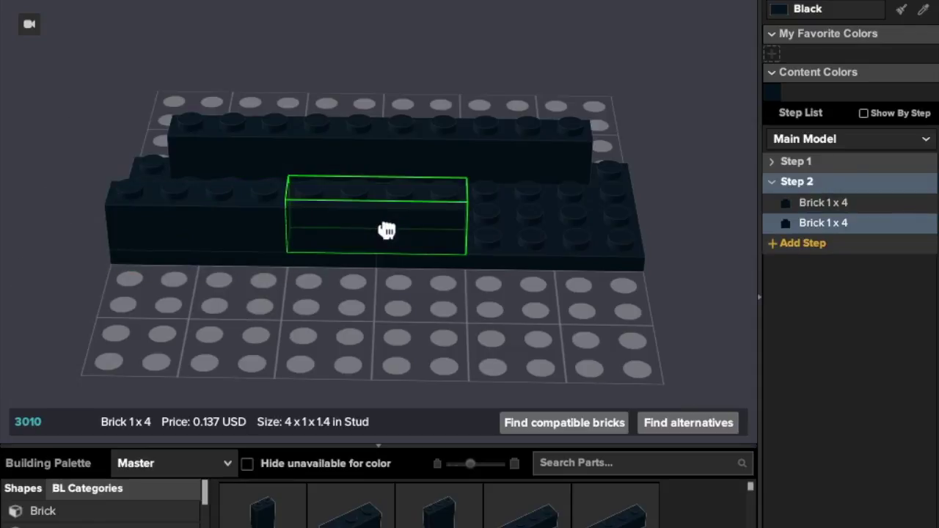
pyautogui.click(386, 230)
pyautogui.click(571, 231)
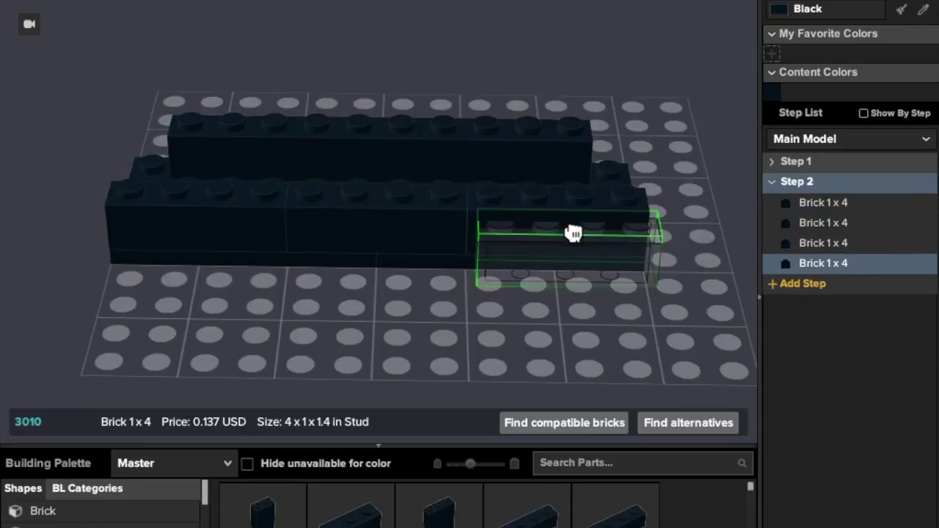
pyautogui.press('Escape')
pyautogui.scroll(-2, 342, 505)
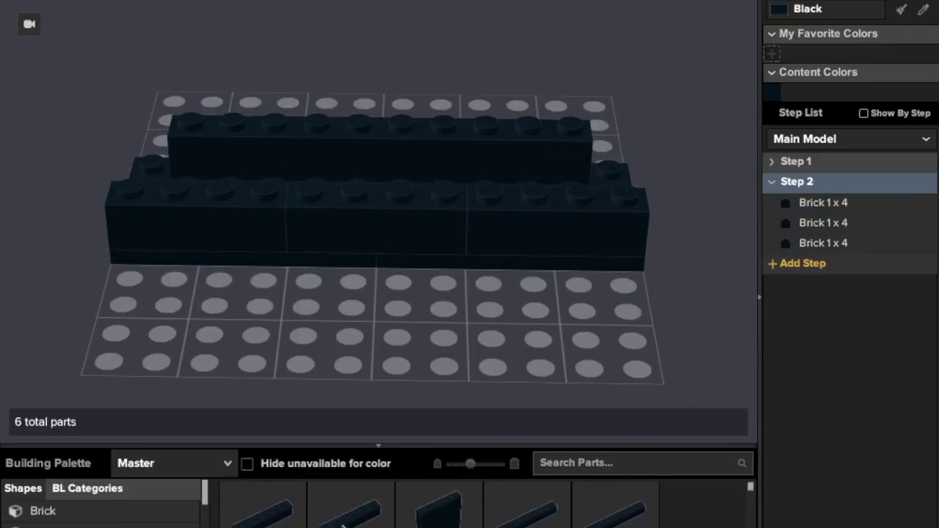
# Place two Brick 1 x 6 side by side on top of the row of 1 x 4 bricks.
pyautogui.click(259, 517)
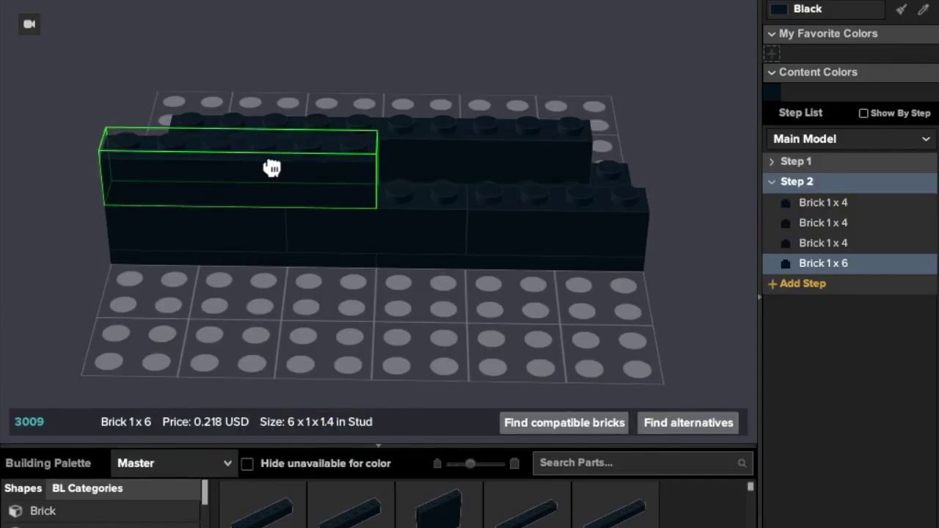
pyautogui.click(271, 167)
pyautogui.click(527, 155)
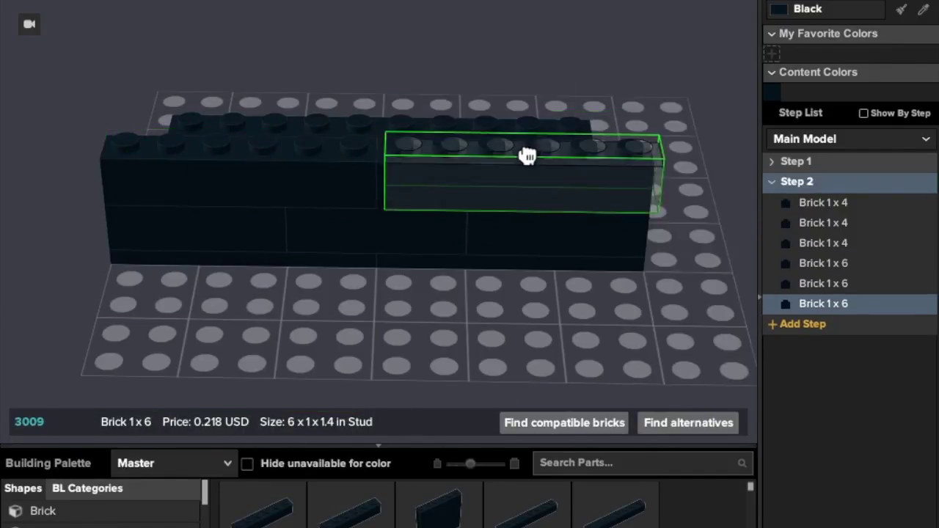
pyautogui.press('Escape')
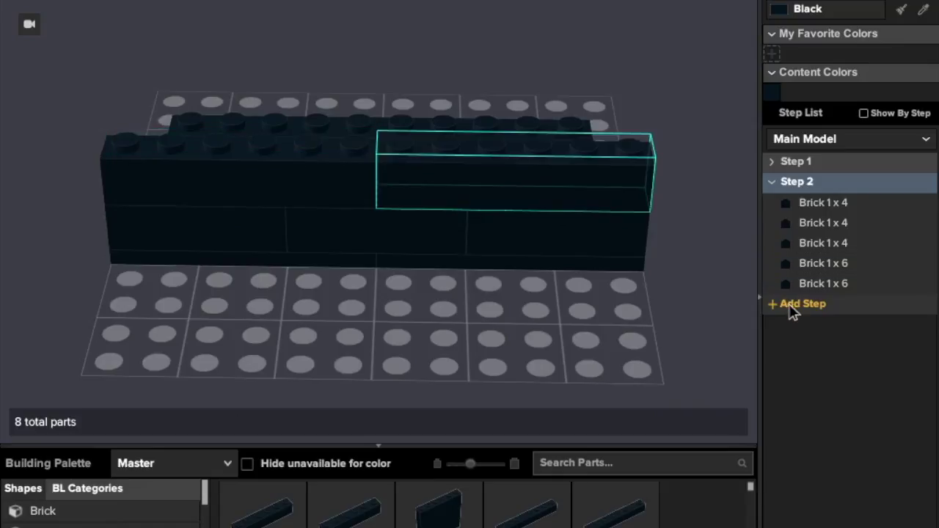
# Add Step 3 and move the two Brick 1 x 6 into it.
pyautogui.click(793, 307)
pyautogui.click(786, 283)
pyautogui.keyDown('shift'); pyautogui.click(813, 264); pyautogui.keyUp('shift')
pyautogui.moveTo(813, 264); pyautogui.dragTo(814, 329)
# Duplicate the three Brick 1 x 4 from Step 2 and place the copies as the wall's third course.
pyautogui.click(812, 203)
pyautogui.keyDown('shift'); pyautogui.click(812, 247); pyautogui.keyUp('shift')
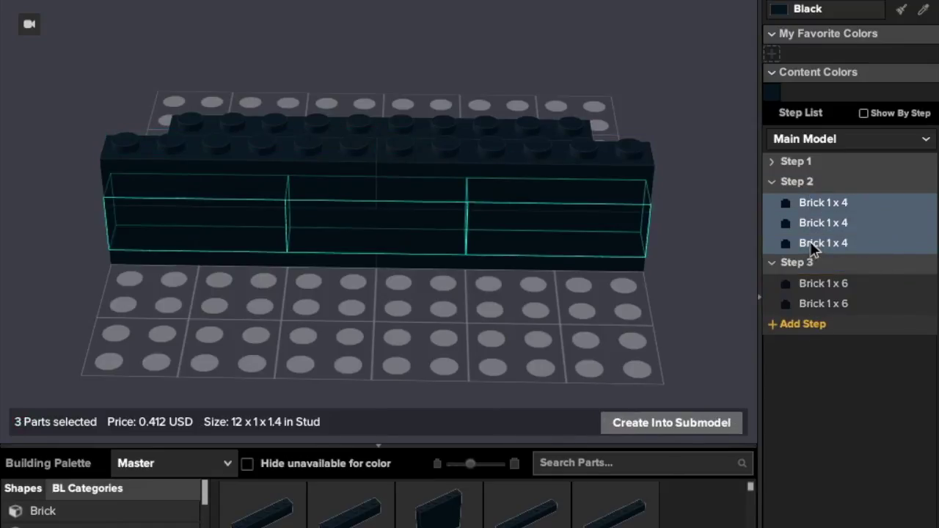
pyautogui.hotkey('ctrl', 'd')
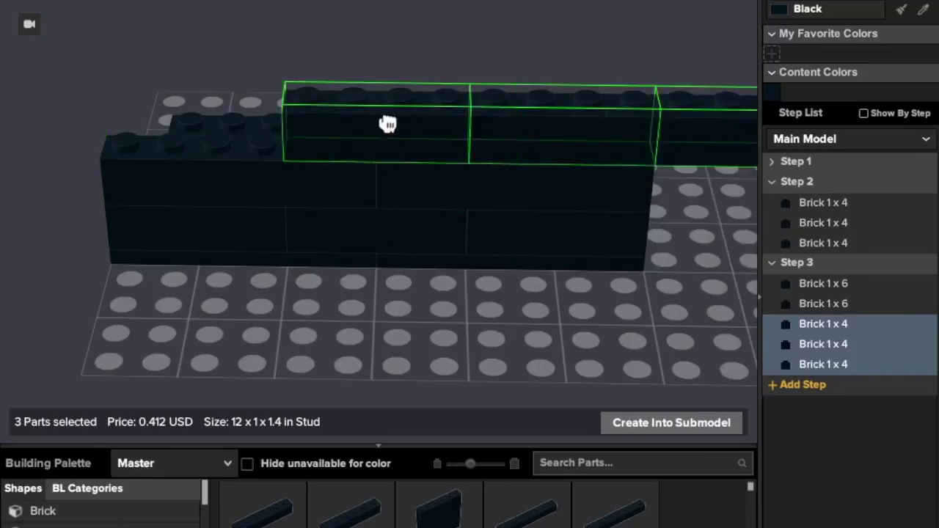
pyautogui.moveTo(242, 116); pyautogui.dragTo(237, 117)
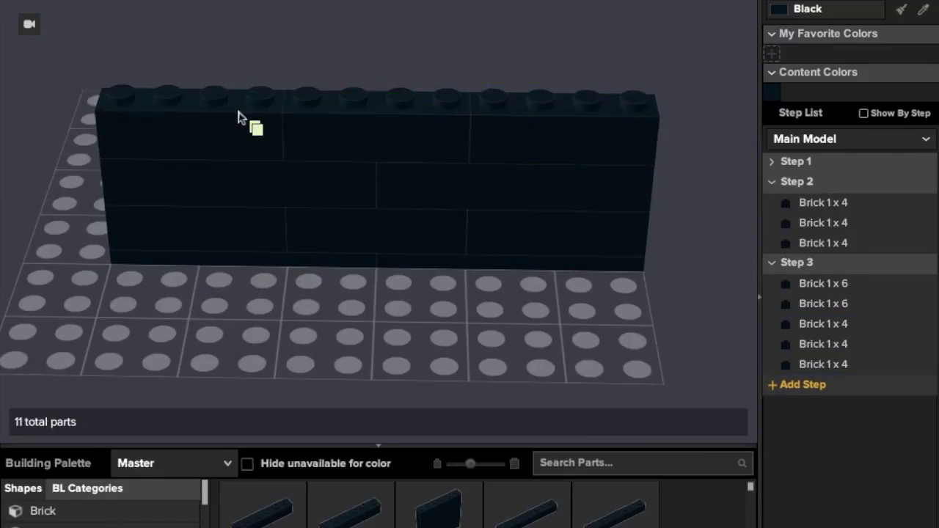
# Add Step 4 and move the three duplicated Brick 1 x 4 into it.
pyautogui.moveTo(789, 365); pyautogui.dragTo(783, 389)
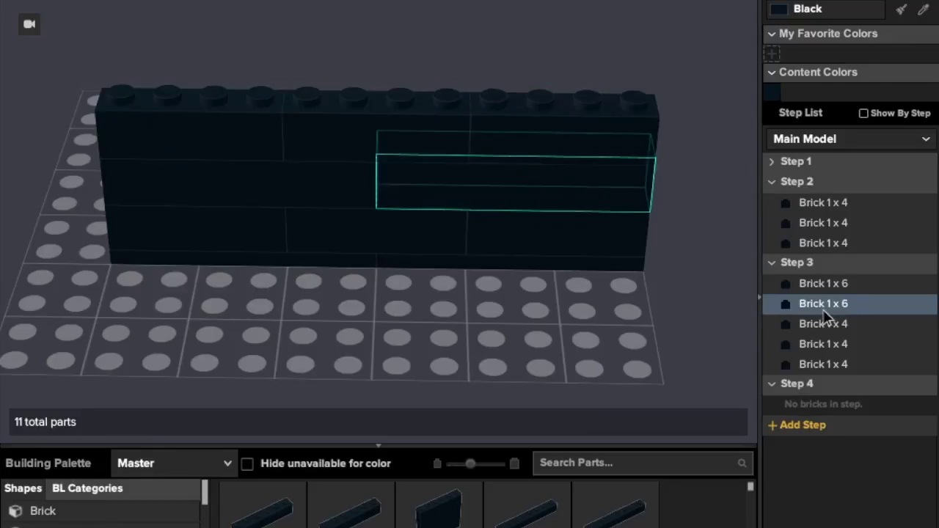
pyautogui.click(832, 324)
pyautogui.keyDown('shift'); pyautogui.click(833, 344); pyautogui.keyUp('shift')
pyautogui.keyDown('shift'); pyautogui.click(828, 365); pyautogui.keyUp('shift')
pyautogui.moveTo(825, 365); pyautogui.dragTo(819, 388)
# Add Step 5 and place copies of Step 3's two Brick 1 x 6 as the wall's fourth course.
pyautogui.click(807, 410)
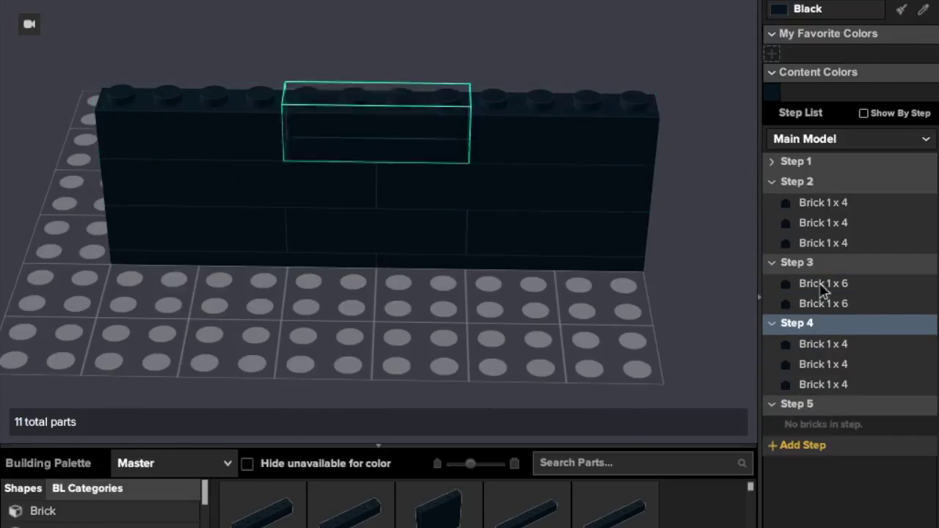
pyautogui.click(824, 270)
pyautogui.click(823, 277)
pyautogui.keyDown('shift'); pyautogui.click(823, 304); pyautogui.keyUp('shift')
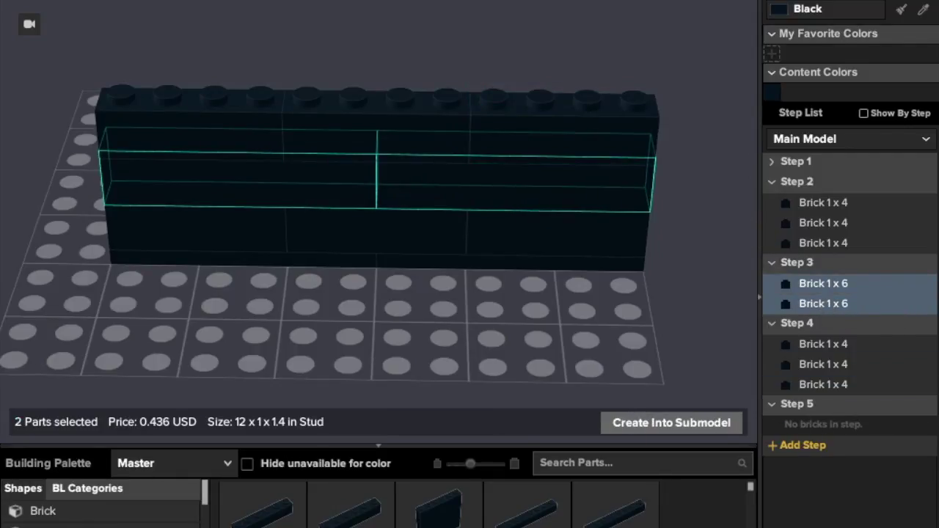
pyautogui.hotkey('ctrl', 'v')
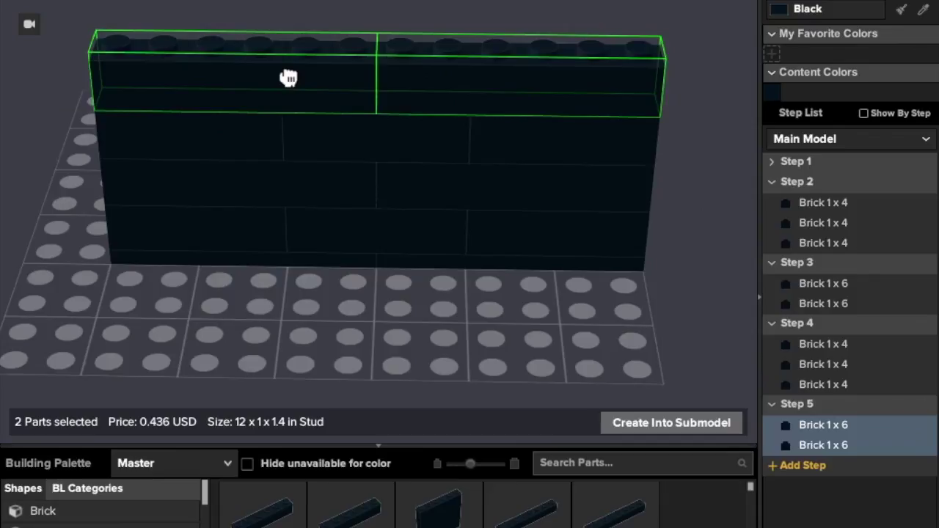
pyautogui.click(227, 266)
# Collapse Steps 2 through 5 in the step list.
pyautogui.moveTo(163, 315); pyautogui.dragTo(215, 358, button='right')
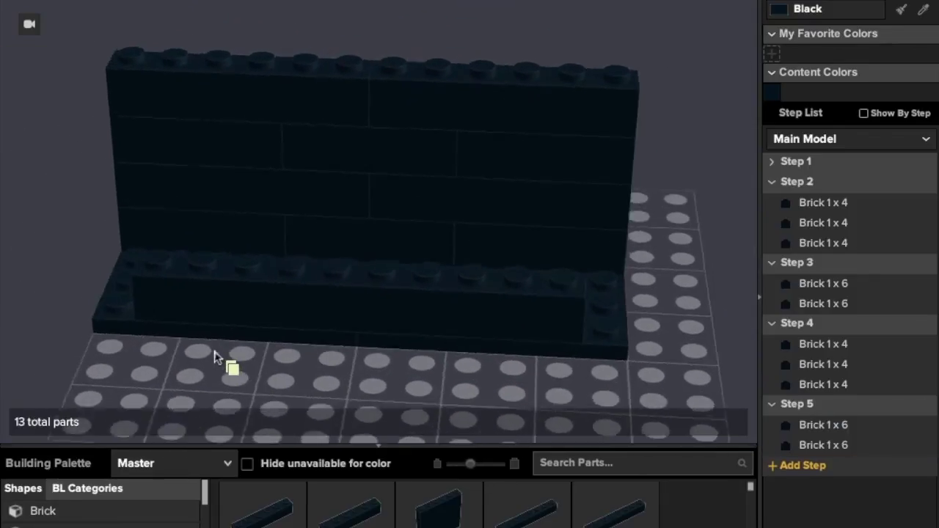
pyautogui.click(772, 181)
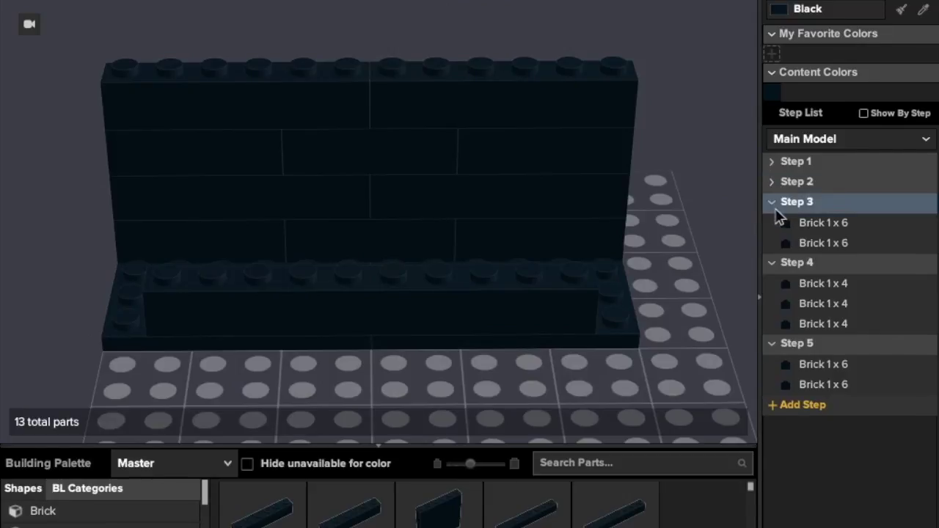
pyautogui.click(773, 202)
pyautogui.click(772, 223)
pyautogui.click(771, 242)
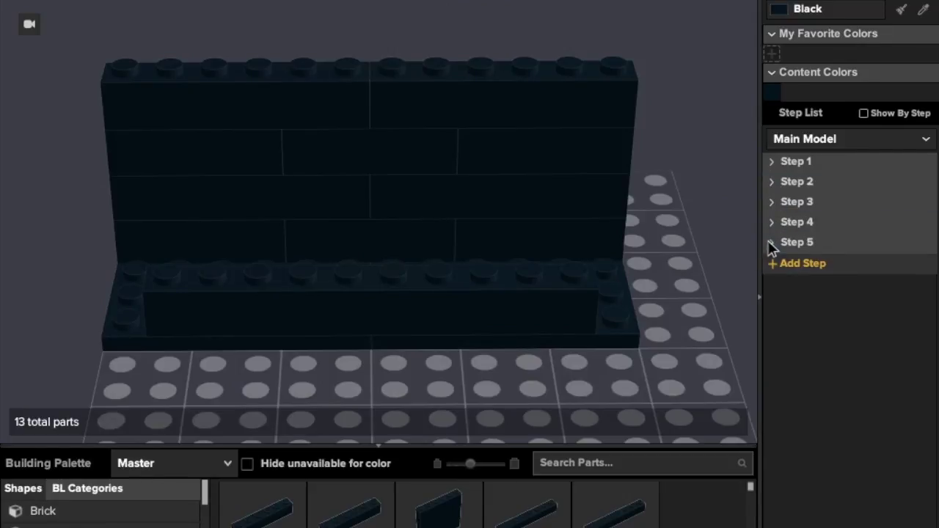
# Add Step 6 and place a copy of the Brick 1 x 10 on top of the wall, one stud in from each end.
pyautogui.click(780, 263)
pyautogui.hotkey('ctrl', 'v')
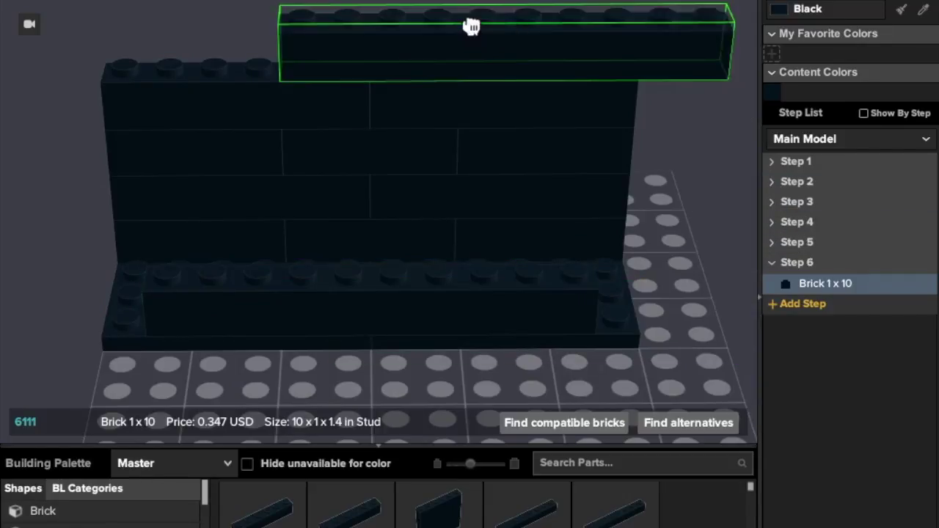
pyautogui.click(399, 37)
pyautogui.press('Escape')
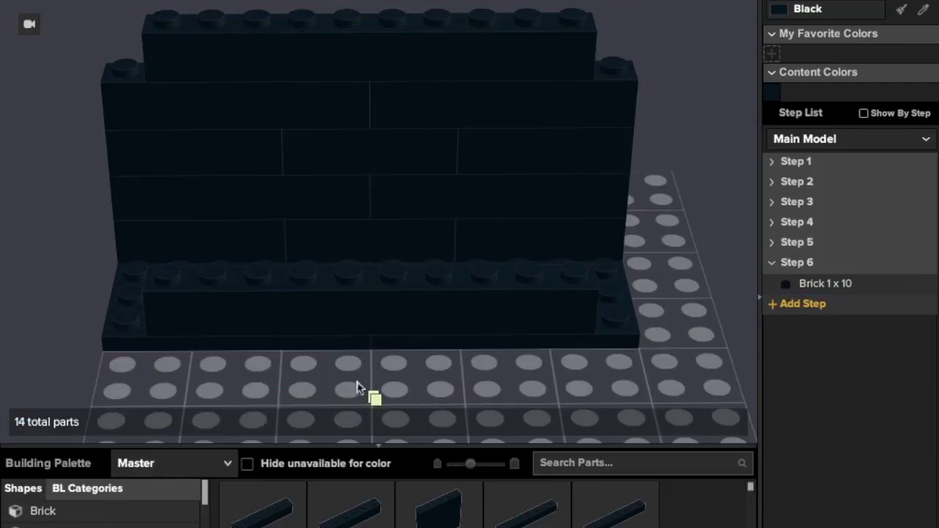
pyautogui.moveTo(358, 383); pyautogui.dragTo(358, 426, button='middle')
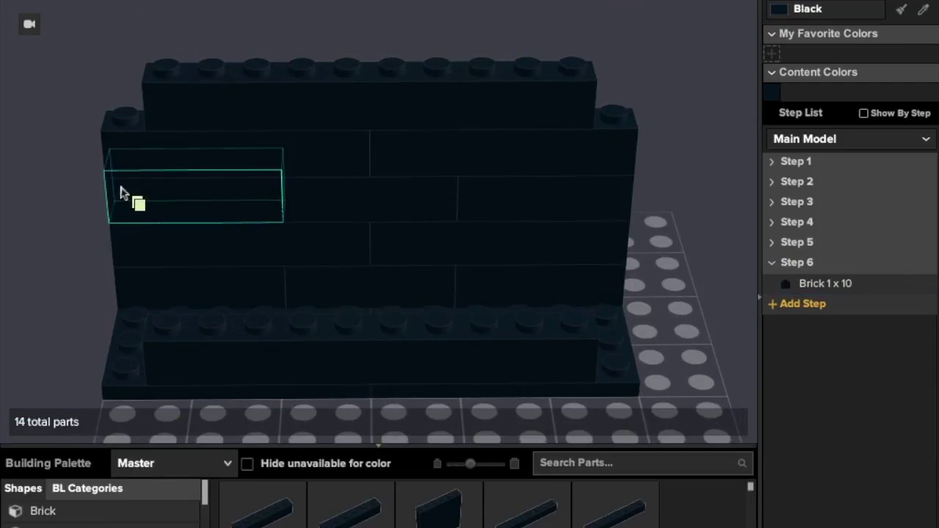
# Select all 14 parts and shift the whole model one stud along its length.
pyautogui.scroll(-3, 121, 188)
pyautogui.moveTo(94, 71); pyautogui.dragTo(577, 376)
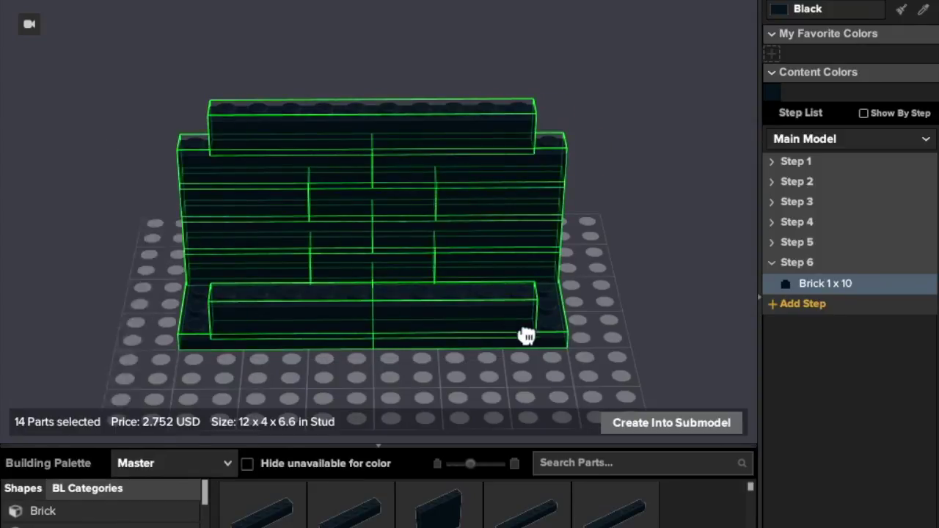
pyautogui.moveTo(527, 335); pyautogui.dragTo(545, 336)
pyautogui.click(252, 374)
pyautogui.moveTo(163, 372); pyautogui.dragTo(492, 387, button='right')
pyautogui.moveTo(320, 396); pyautogui.dragTo(333, 358, button='right')
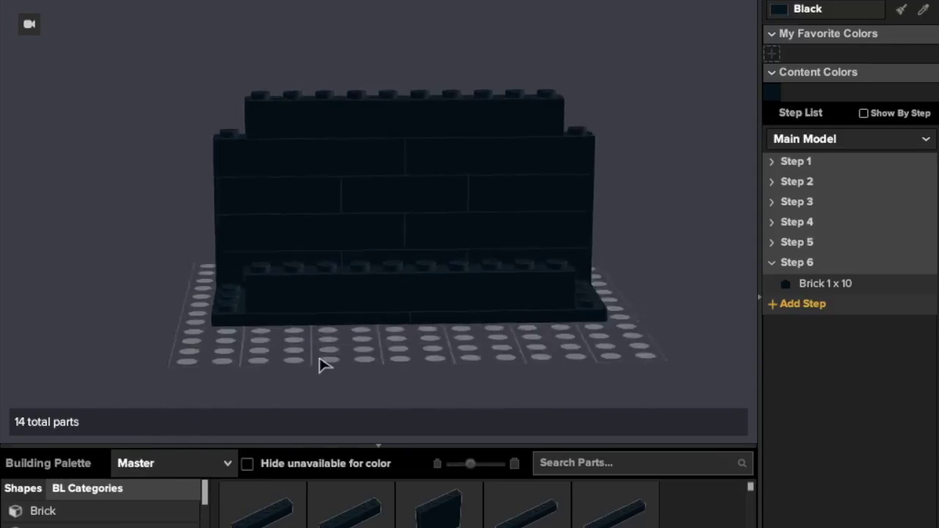
# Slide the top Brick 1 x 10 one stud along the wall so it sits flush with the wall's end.
pyautogui.click(437, 106)
pyautogui.moveTo(438, 106); pyautogui.dragTo(453, 109)
pyautogui.click(678, 173)
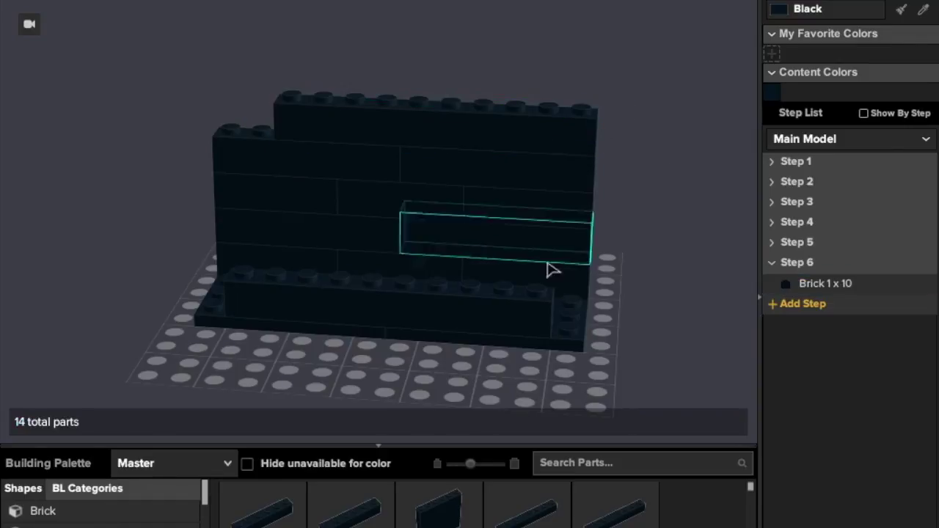
pyautogui.moveTo(530, 131)
pyautogui.mouseDown()
pyautogui.moveTo(492, 132)
pyautogui.moveTo(538, 137)
pyautogui.mouseUp()
pyautogui.click(678, 191)
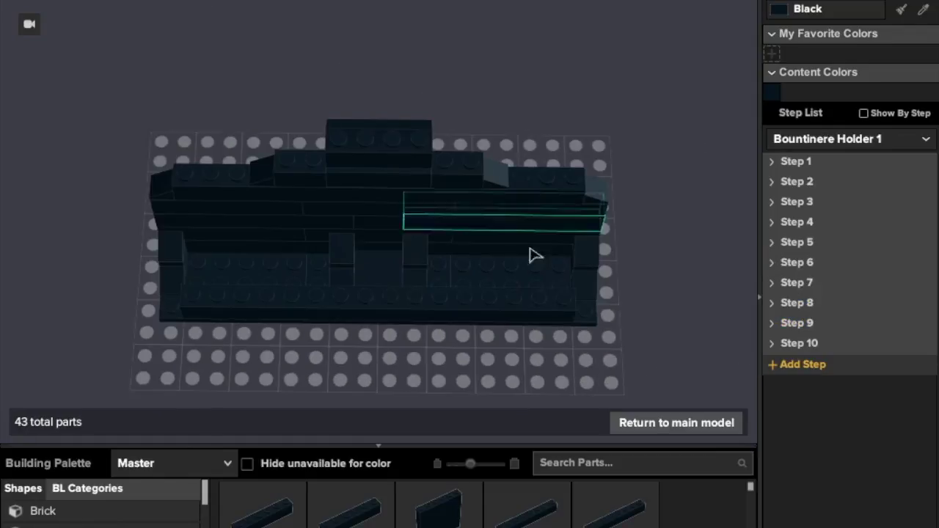
# Place a Brick 2 x 4 on top of the Brick 1 x 10, centred on the wall's length and overhanging its back by one stud.
pyautogui.moveTo(639, 329); pyautogui.dragTo(639, 284, button='right')
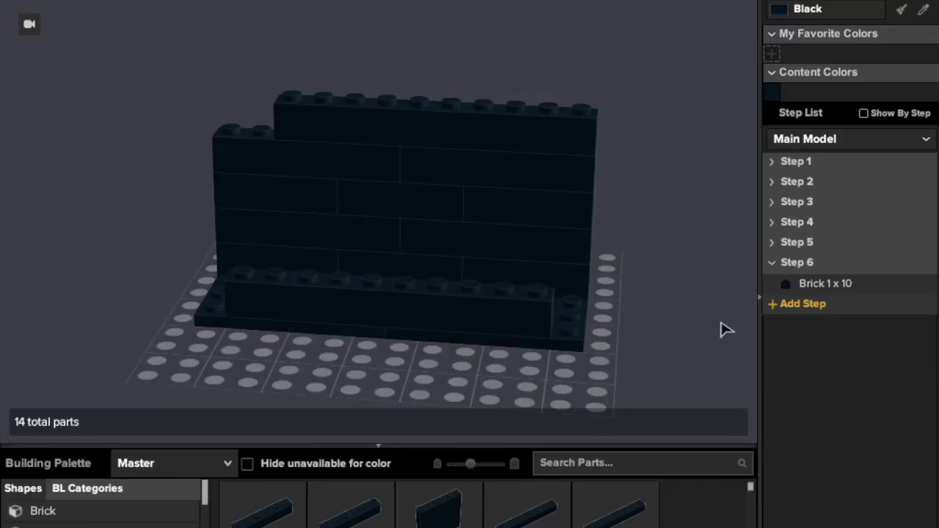
pyautogui.moveTo(727, 325); pyautogui.dragTo(662, 325, button='right')
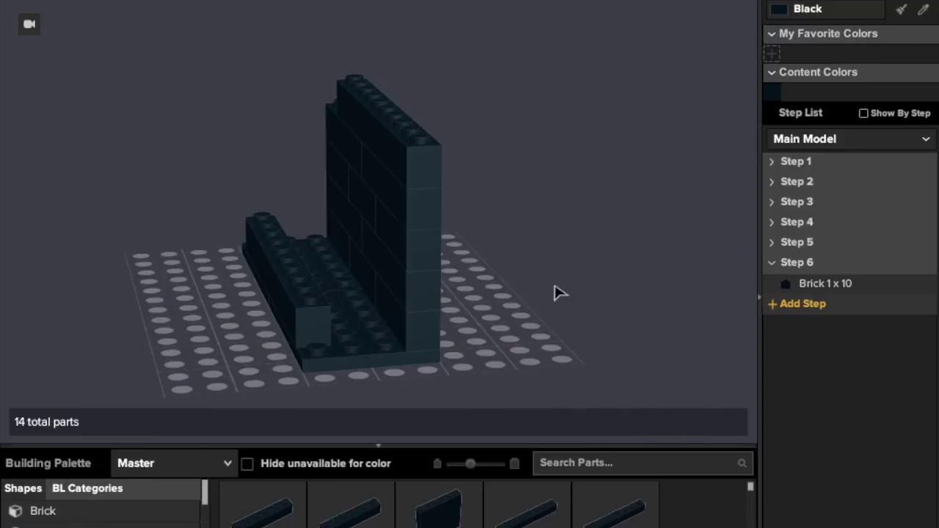
pyautogui.moveTo(556, 293); pyautogui.dragTo(617, 292, button='right')
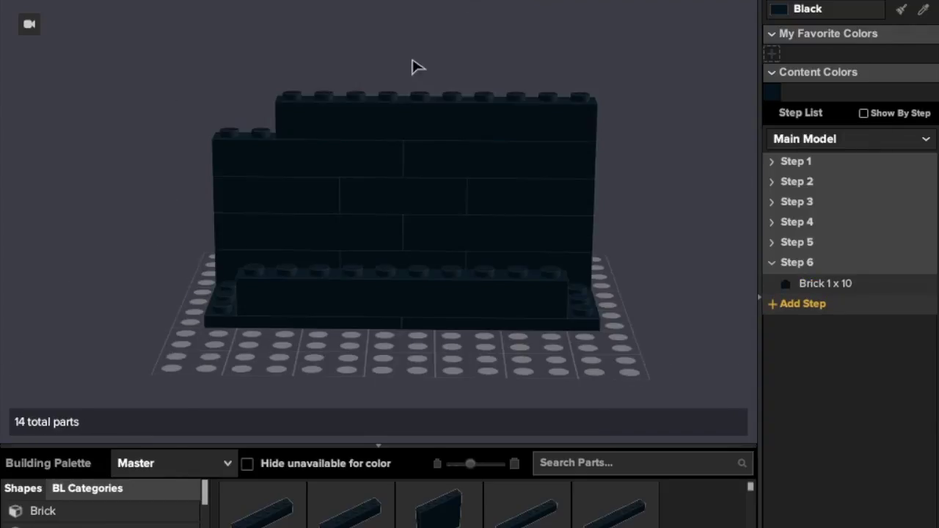
pyautogui.moveTo(413, 66); pyautogui.dragTo(247, 69, button='right')
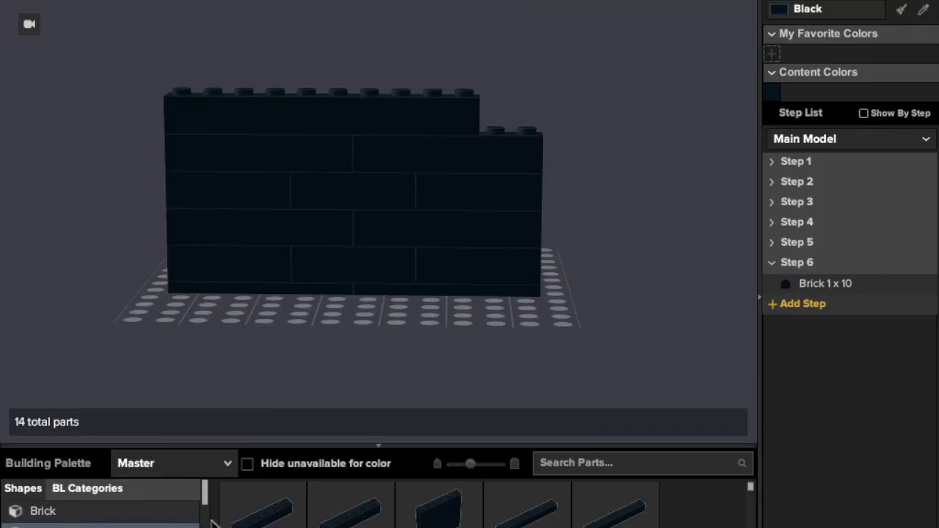
pyautogui.scroll(-5, 329, 517)
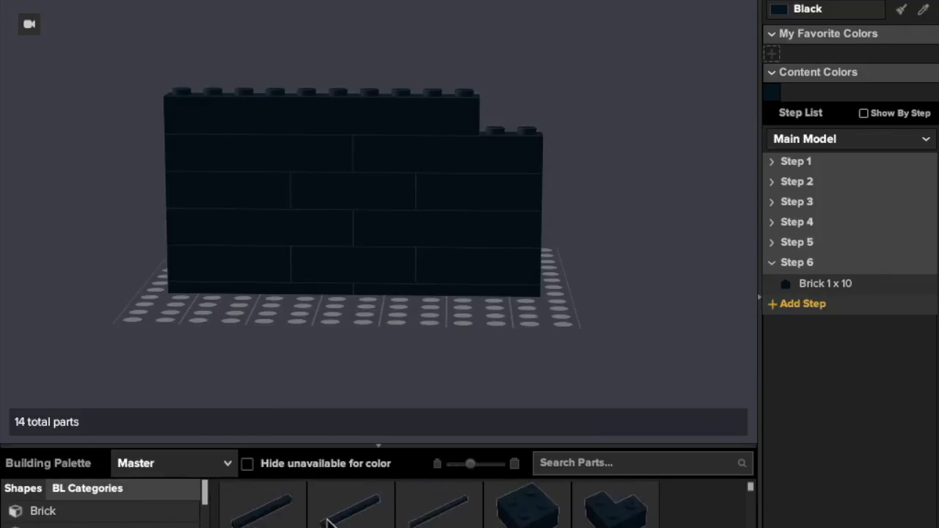
pyautogui.scroll(-3, 328, 517)
pyautogui.moveTo(328, 518); pyautogui.dragTo(351, 88)
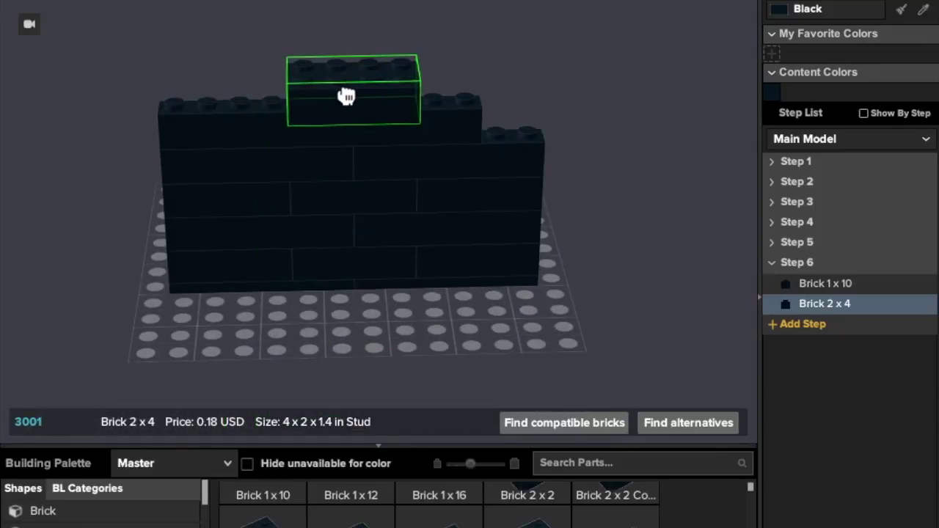
pyautogui.click(346, 96)
pyautogui.press('Escape')
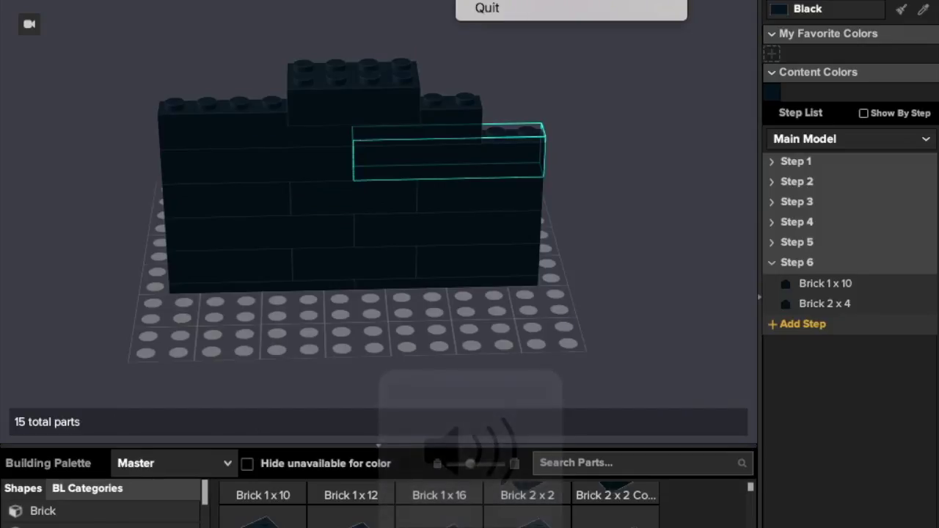
pyautogui.click(587, 260)
pyautogui.click(593, 264)
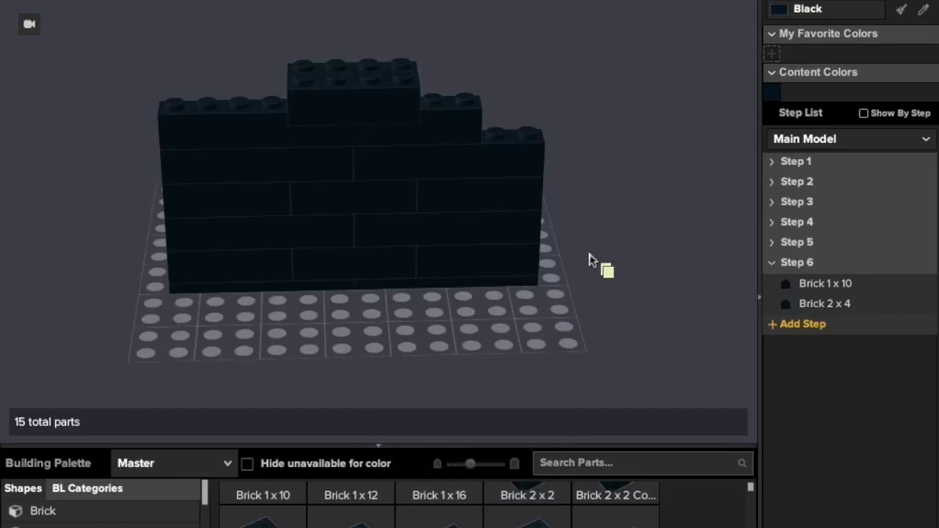
pyautogui.moveTo(594, 265); pyautogui.dragTo(664, 259, button='right')
pyautogui.moveTo(515, 94); pyautogui.dragTo(494, 92, button='right')
pyautogui.moveTo(510, 214); pyautogui.dragTo(451, 203, button='right')
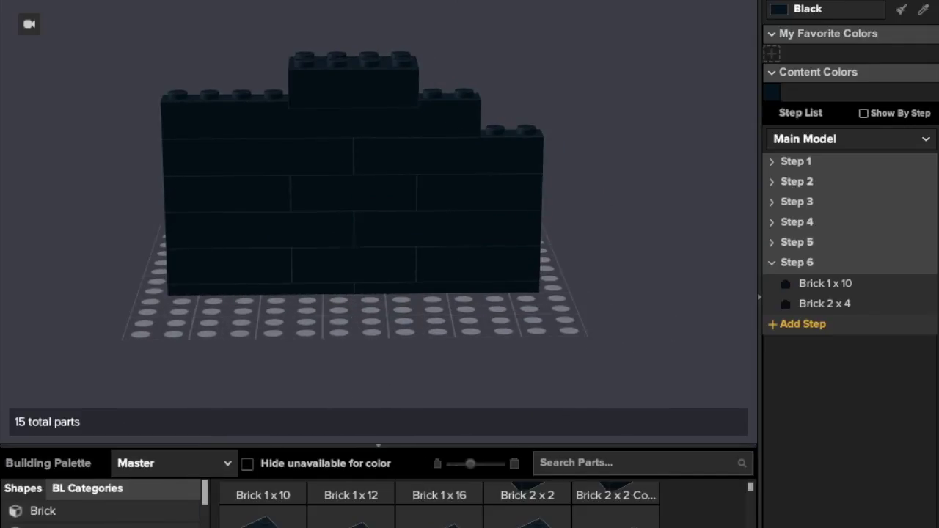
# Try two stacked Fence Spindled 1 x 4 x 2 with 2 Studs against the wall's back, under the overhanging Brick 2 x 4.
pyautogui.scroll(-5, 103, 511)
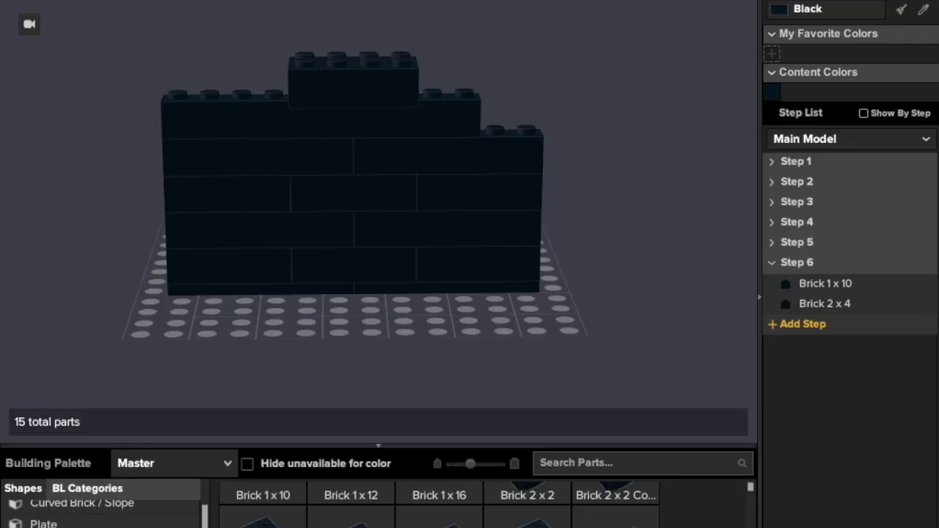
pyautogui.scroll(-8, 484, 506)
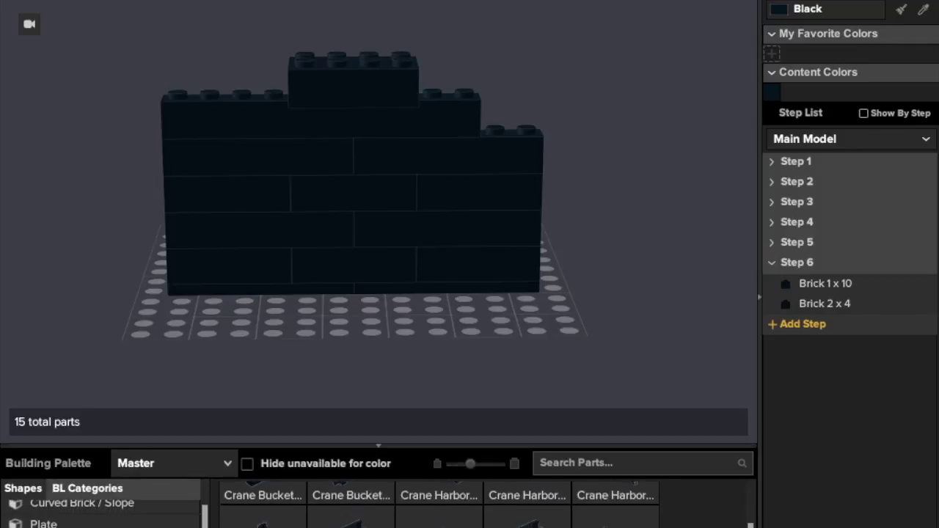
pyautogui.scroll(-6, 439, 505)
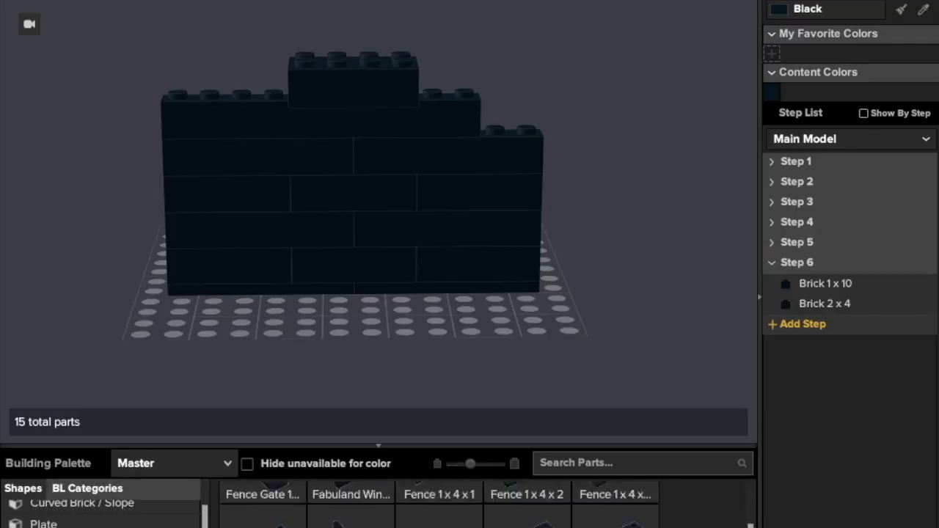
pyautogui.scroll(2, 439, 505)
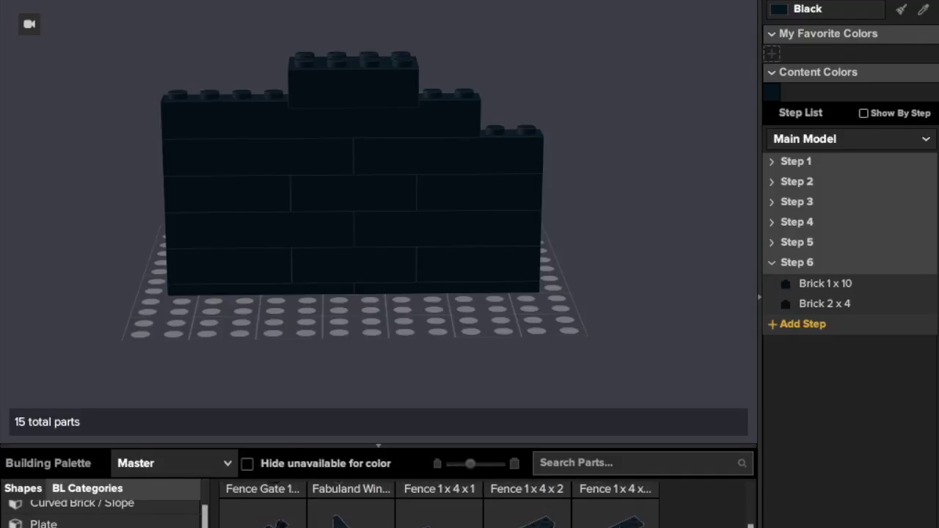
pyautogui.moveTo(633, 519); pyautogui.dragTo(354, 110)
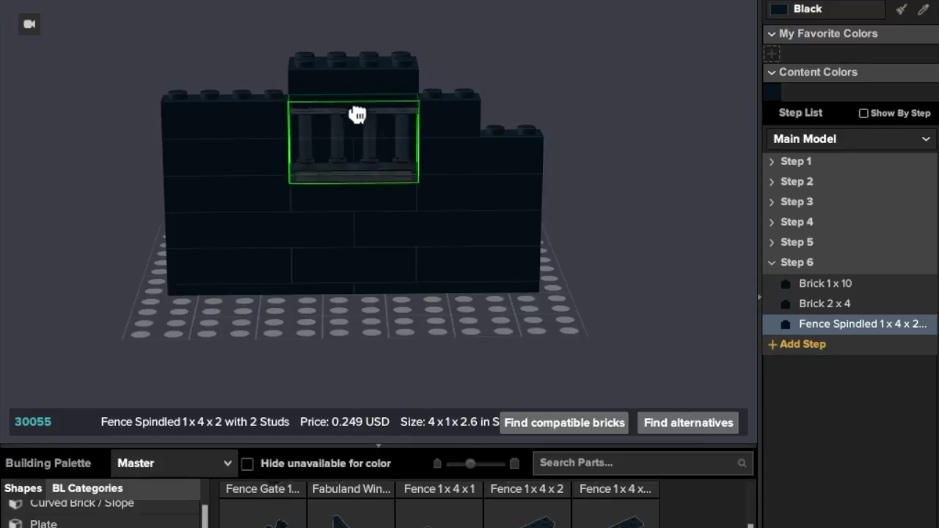
pyautogui.click(358, 115)
pyautogui.click(358, 217)
pyautogui.click(357, 215)
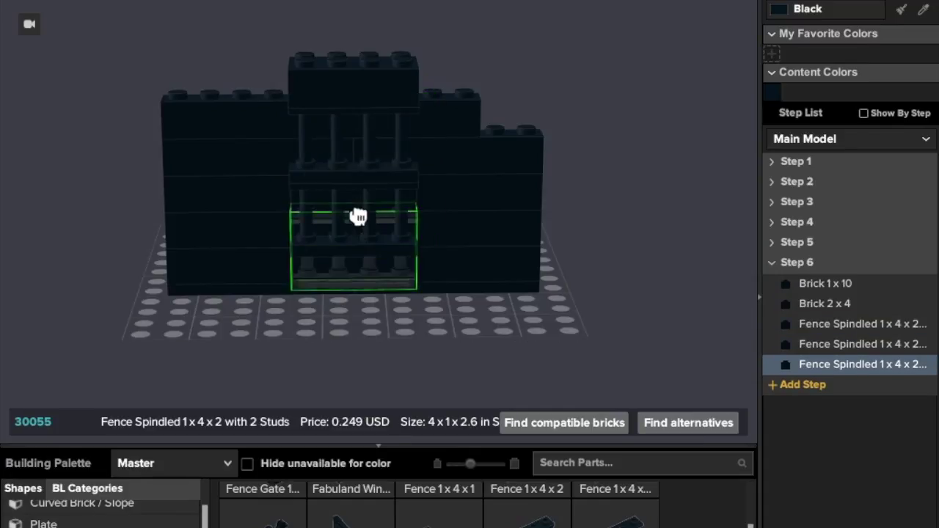
pyautogui.press('Escape')
pyautogui.click(357, 87)
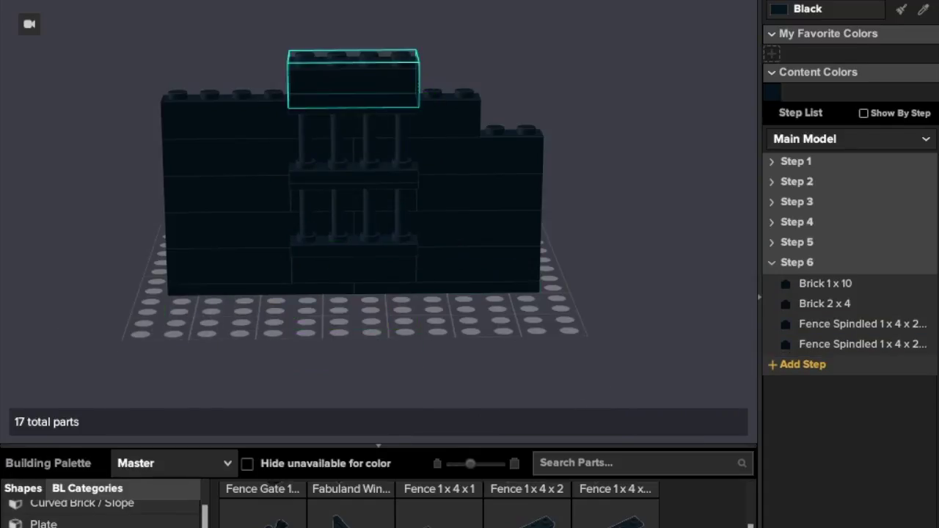
# Delete both Fence Spindled 1 x 4 x 2 parts from Step 6.
pyautogui.click(835, 327)
pyautogui.press('Delete')
pyautogui.click(834, 327)
pyautogui.press('Delete')
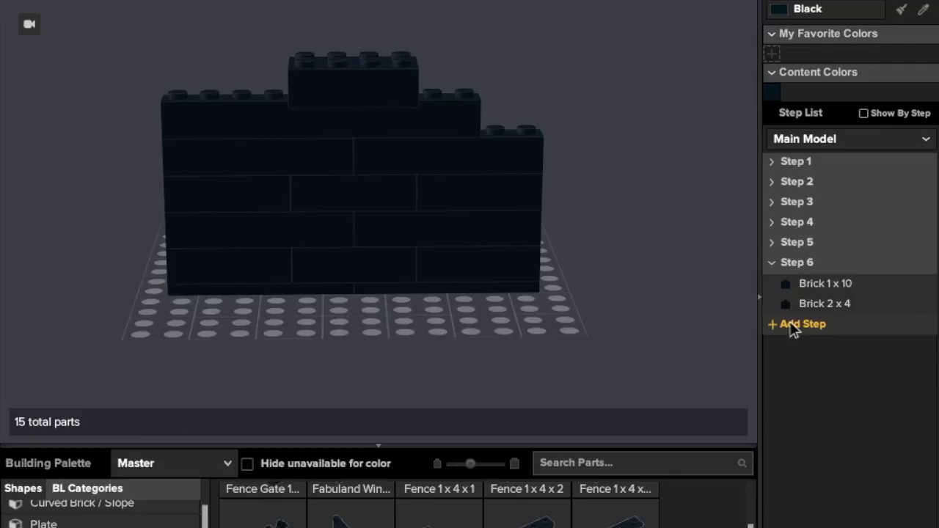
# Place two Slope 30 1 x 1 x 2/3, one beside the exposed end of the Brick 1 x 10 and one beside the Brick 2 x 4.
pyautogui.moveTo(590, 218); pyautogui.dragTo(753, 212, button='right')
pyautogui.scroll(1, 103, 514)
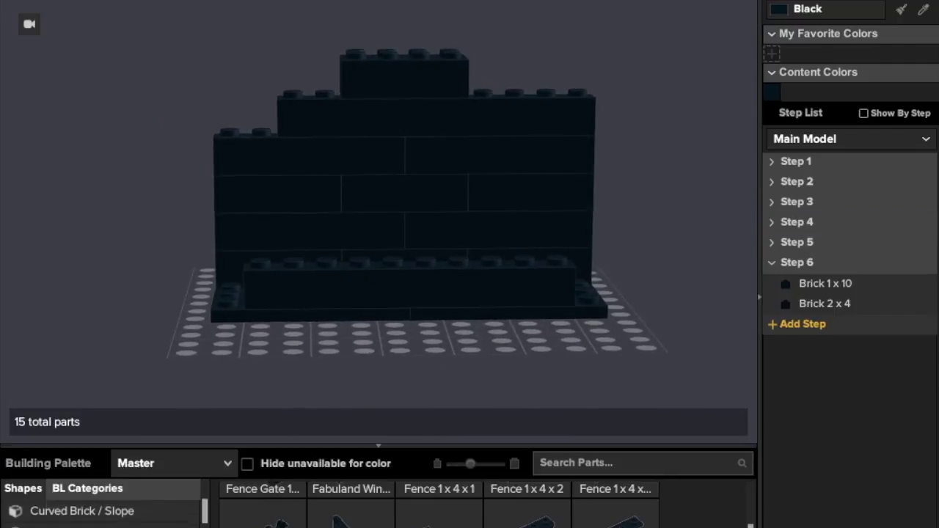
pyautogui.scroll(1, 103, 510)
pyautogui.moveTo(262, 523); pyautogui.dragTo(284, 164)
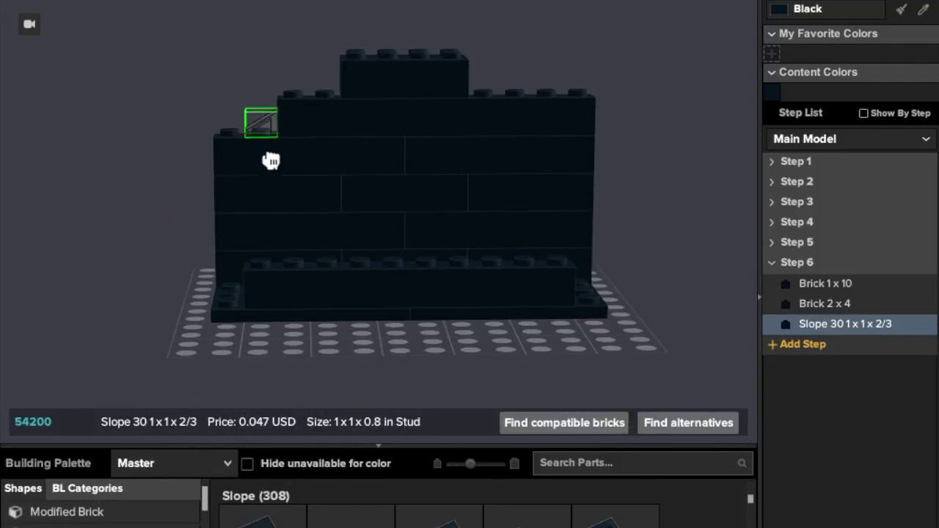
pyautogui.click(271, 160)
pyautogui.click(328, 94)
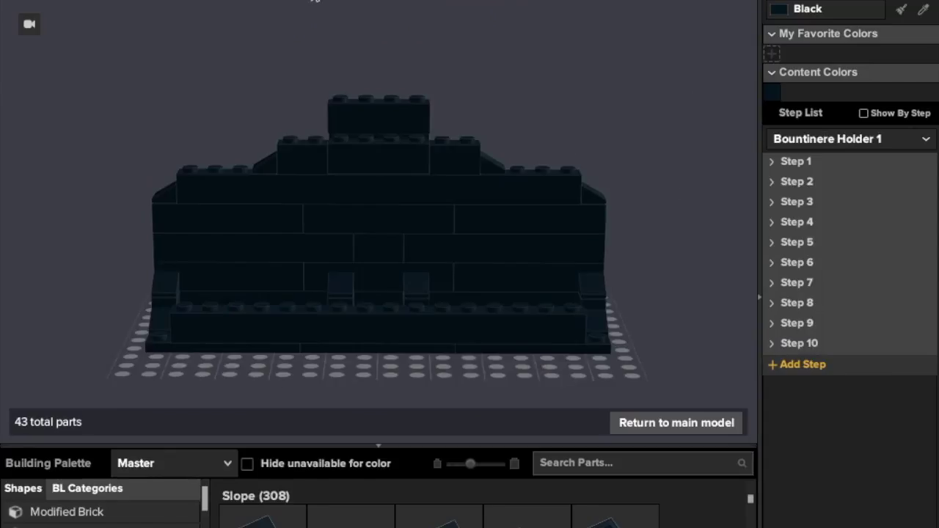
# Add Step 7 and collapse Step 6 in the step list.
pyautogui.moveTo(158, 79); pyautogui.dragTo(252, 70, button='right')
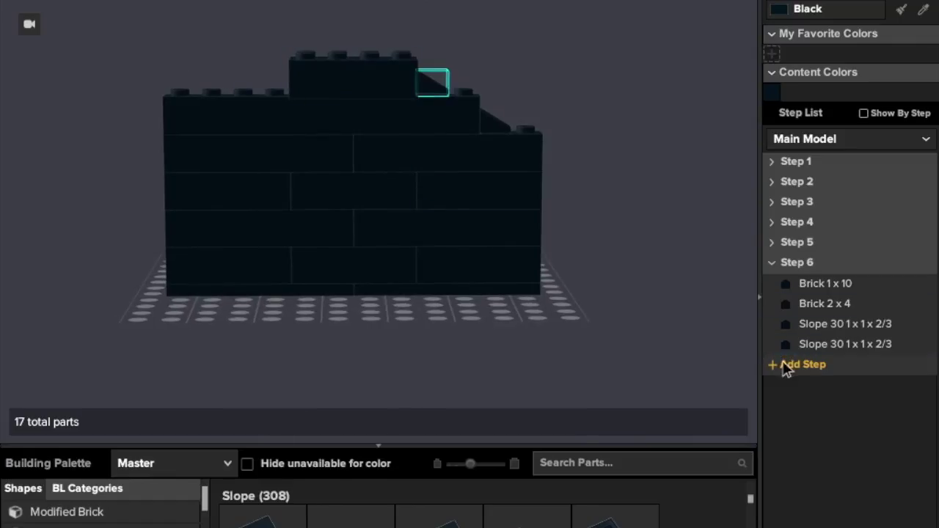
pyautogui.click(785, 365)
pyautogui.click(780, 283)
pyautogui.click(773, 262)
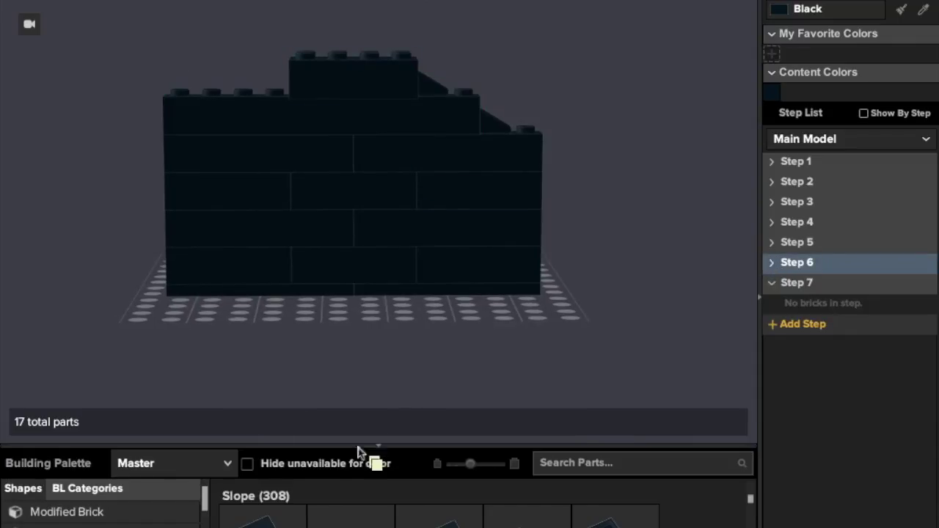
# Add a Brick 1 x 4 to Step 6, placed behind the wall directly under the overhang of the Brick 2 x 4.
pyautogui.click(101, 514)
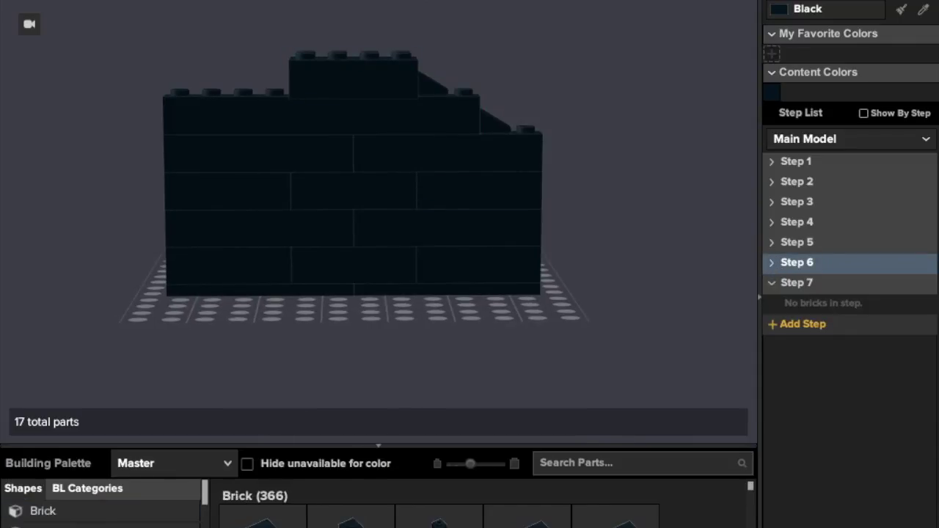
pyautogui.scroll(-1, 506, 513)
pyautogui.click(530, 518)
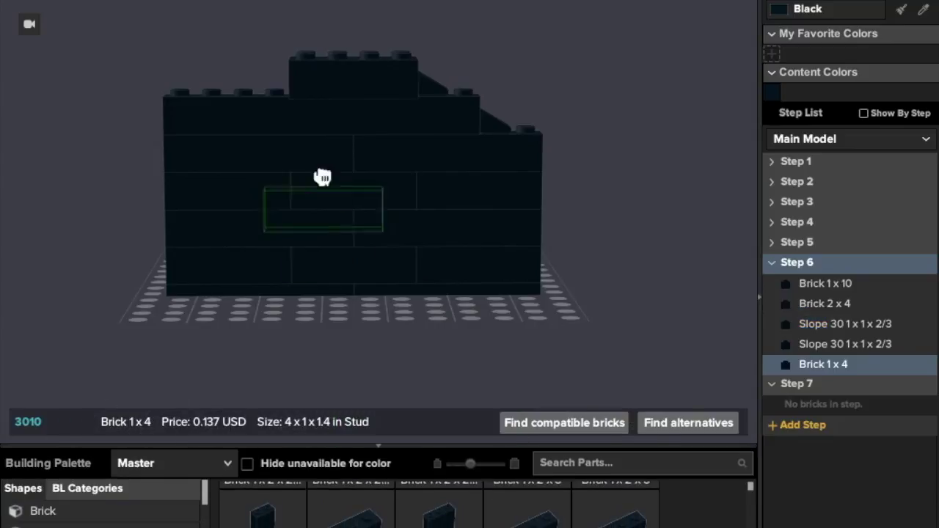
pyautogui.click(353, 89)
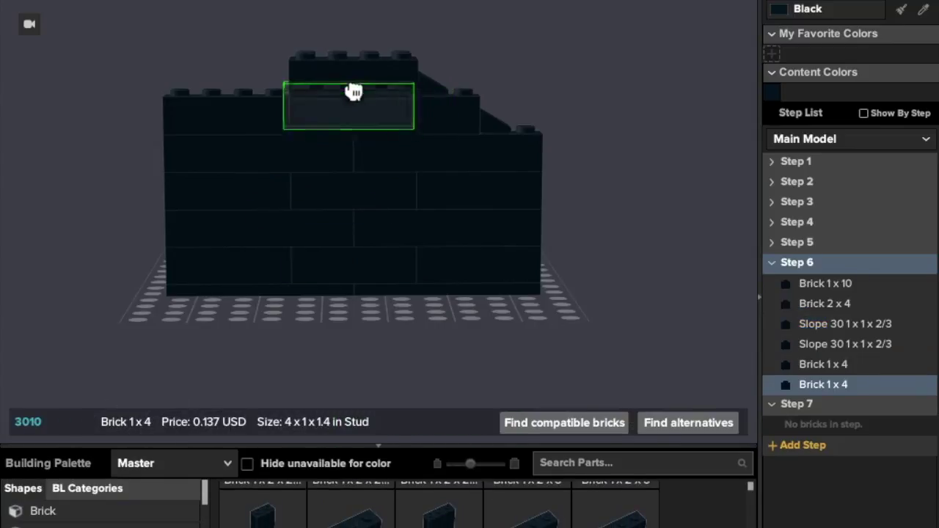
pyautogui.press('Escape')
# Bring up the 1 x 4 fence parts of the Building category in the parts palette.
pyautogui.moveTo(168, 322); pyautogui.dragTo(219, 334, button='right')
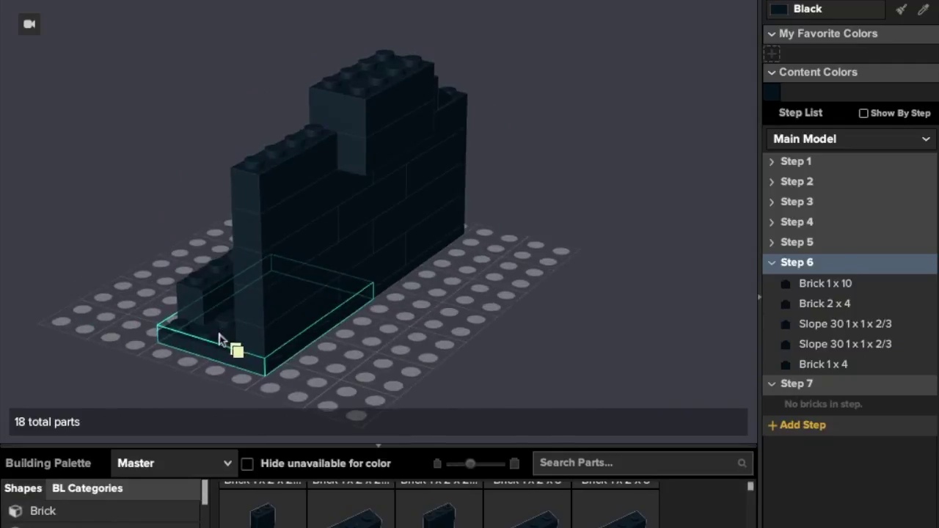
pyautogui.moveTo(143, 371); pyautogui.dragTo(128, 367, button='right')
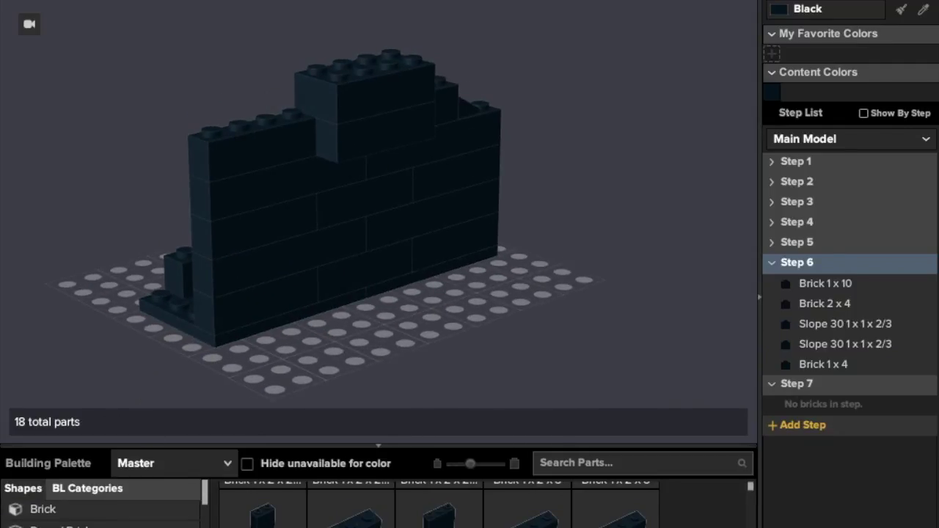
pyautogui.scroll(3, 90, 527)
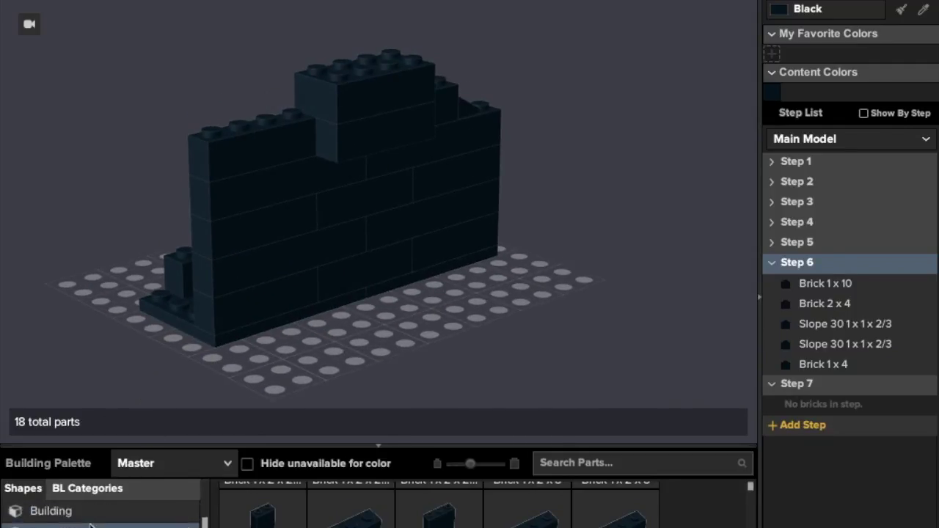
pyautogui.click(96, 523)
pyautogui.scroll(-5, 347, 524)
pyautogui.scroll(-5, 347, 520)
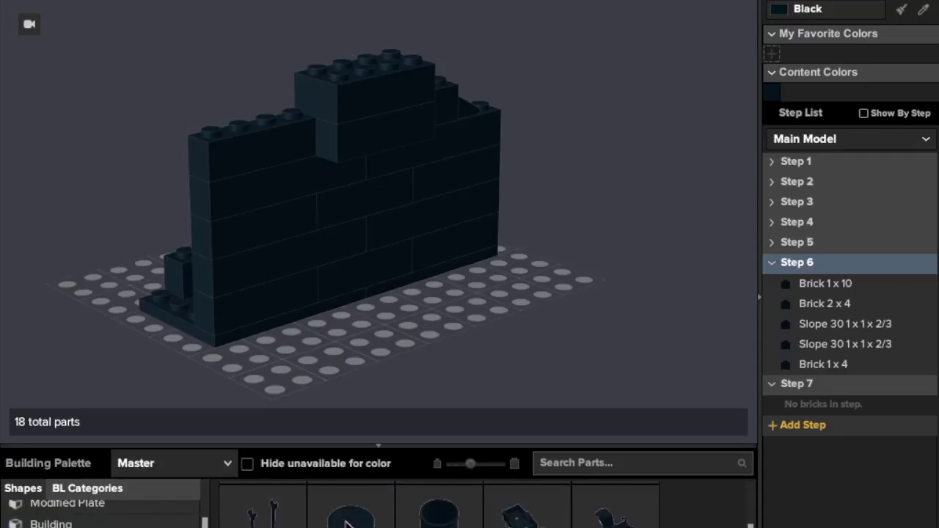
pyautogui.scroll(3, 347, 520)
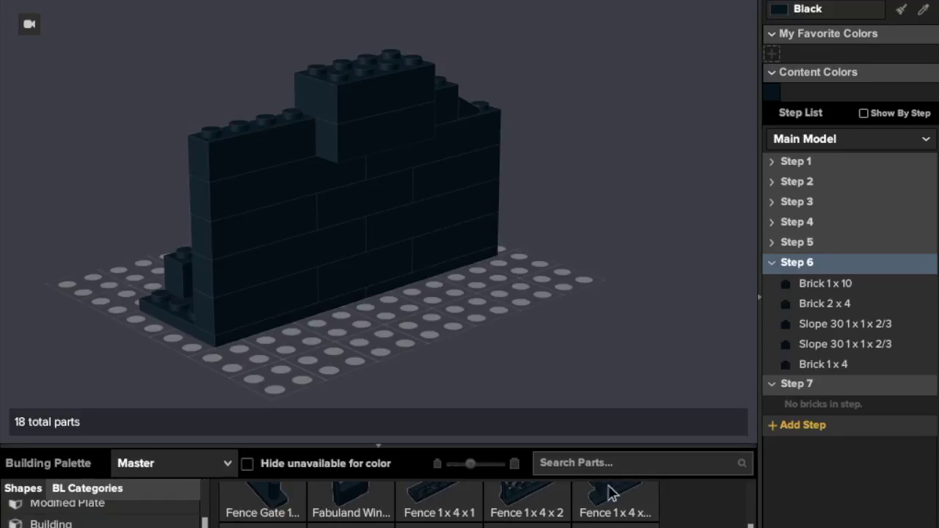
pyautogui.moveTo(609, 496); pyautogui.dragTo(574, 343)
pyautogui.press('Right')
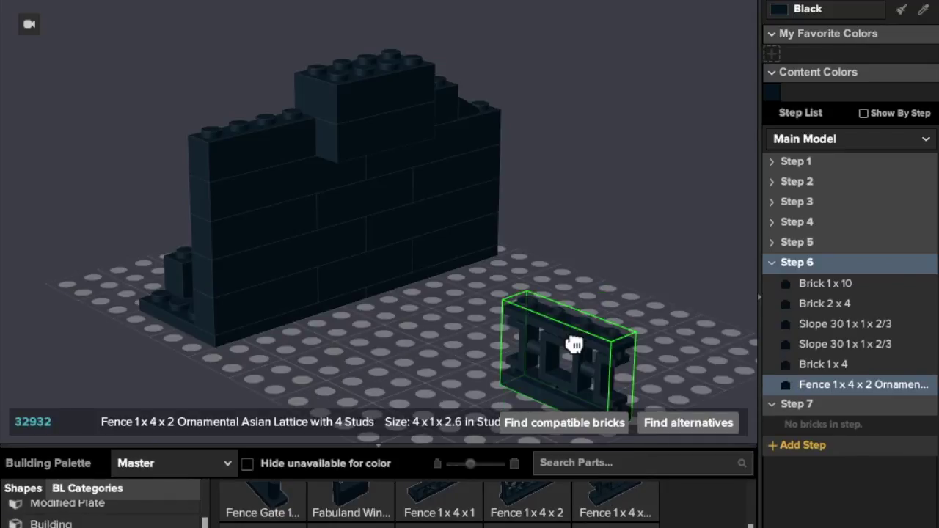
pyautogui.press('Delete')
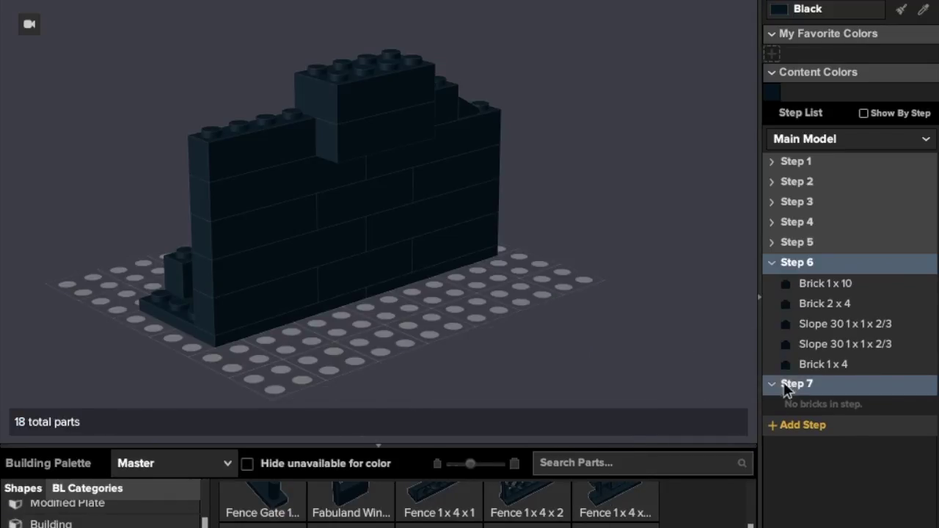
# Collapse Step 6 and add two Fence Spindled 1 x 4 x 2 parts to Step 7, stacked under the rear Brick 1 x 4.
pyautogui.click(787, 384)
pyautogui.click(773, 262)
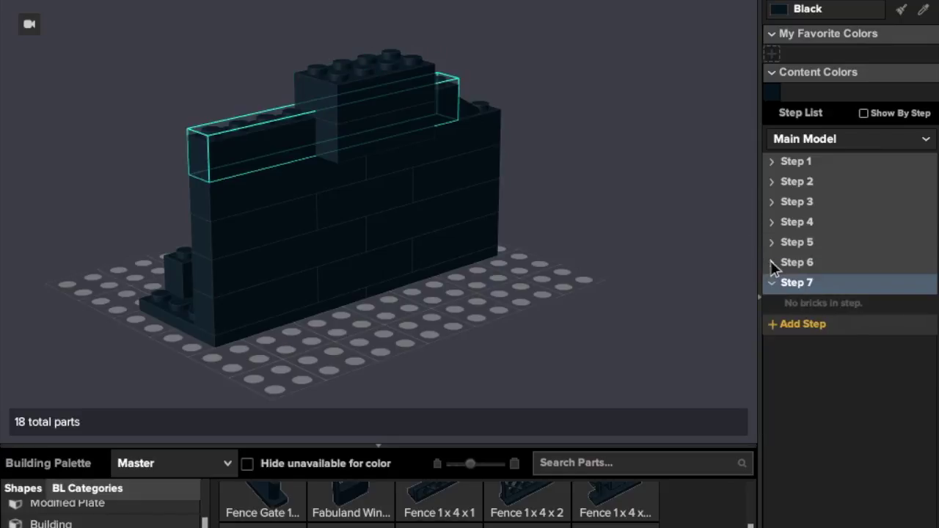
pyautogui.moveTo(615, 499); pyautogui.dragTo(379, 261)
pyautogui.click(378, 260)
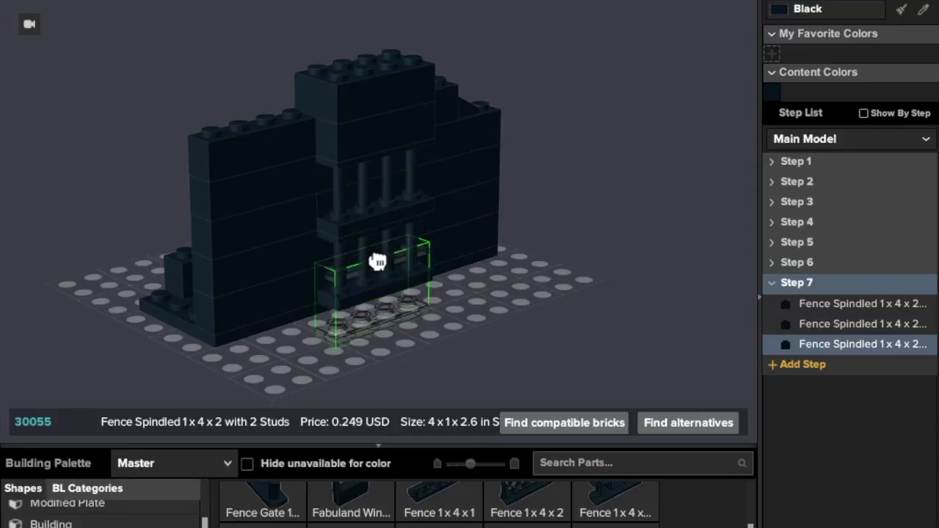
pyautogui.press('Escape')
pyautogui.moveTo(430, 392); pyautogui.dragTo(462, 377, button='right')
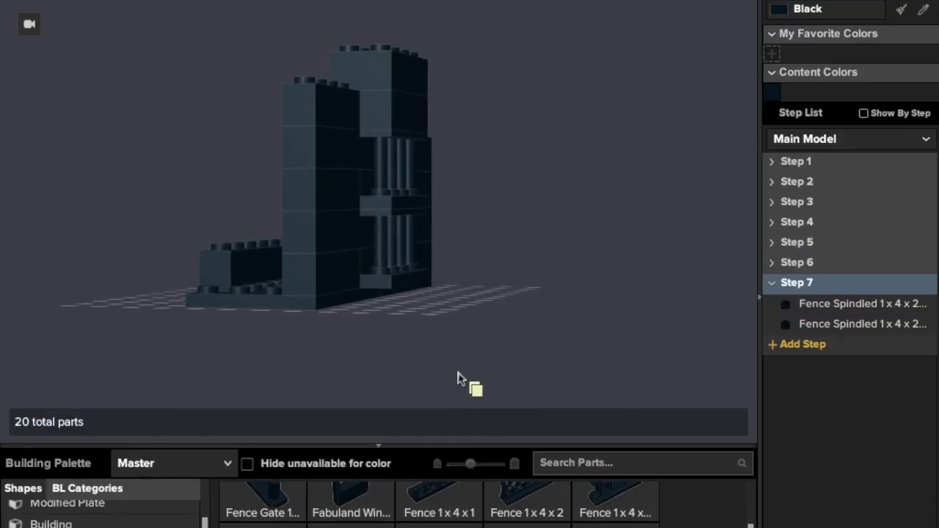
# Add a Plate 1 x 4 to Step 7, placed directly beneath the lower Fence Spindled 1 x 4 x 2.
pyautogui.scroll(-10, 336, 514)
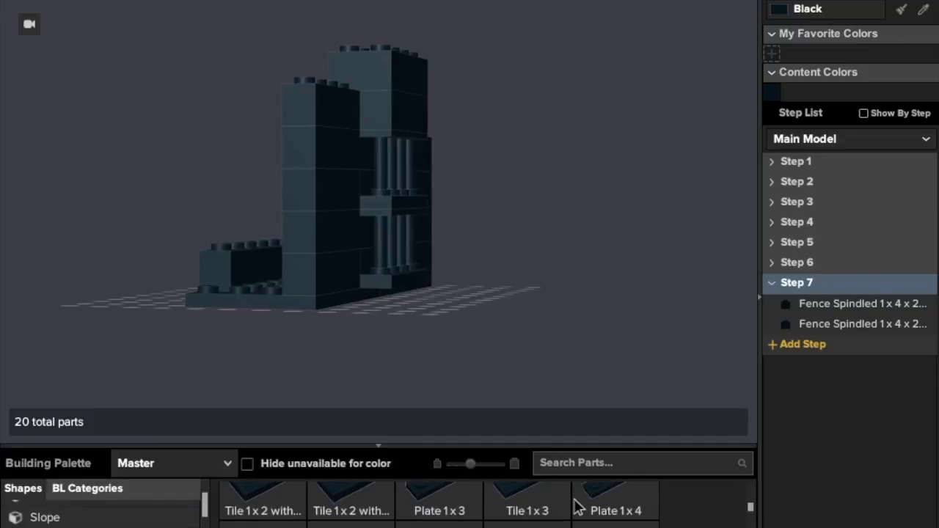
pyautogui.click(579, 504)
pyautogui.moveTo(485, 334); pyautogui.dragTo(454, 386, button='right')
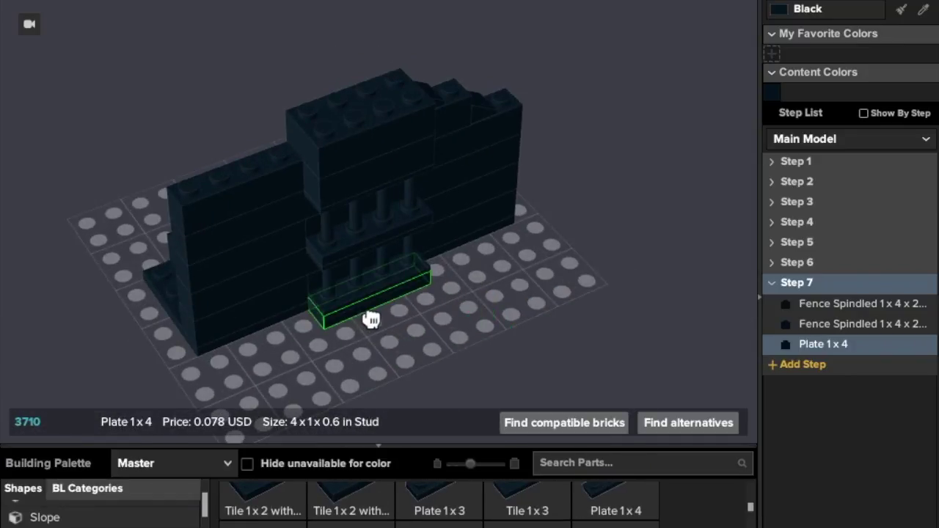
pyautogui.click(371, 320)
pyautogui.press('Escape')
# Move the Brick 1 x 4 from Step 6 to the start of Step 7 and collapse Step 6.
pyautogui.click(771, 266)
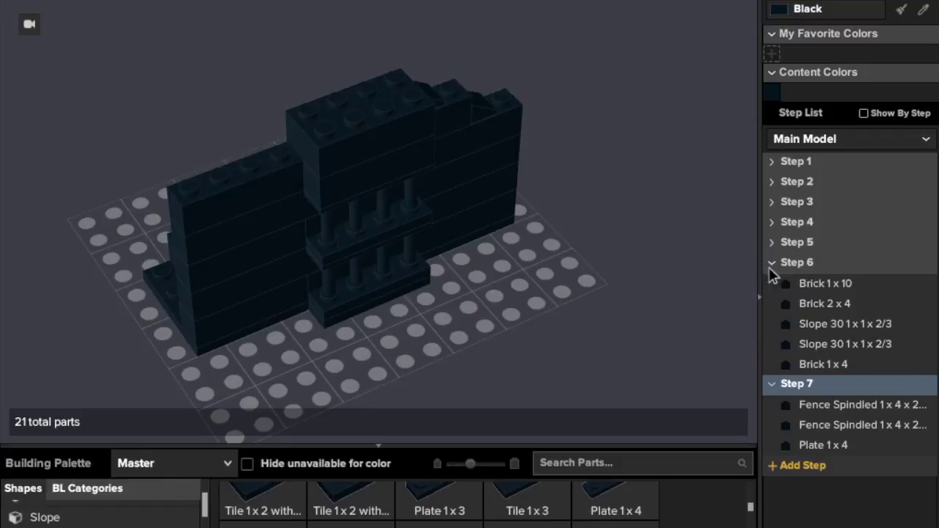
pyautogui.moveTo(828, 371); pyautogui.dragTo(825, 397)
pyautogui.click(772, 263)
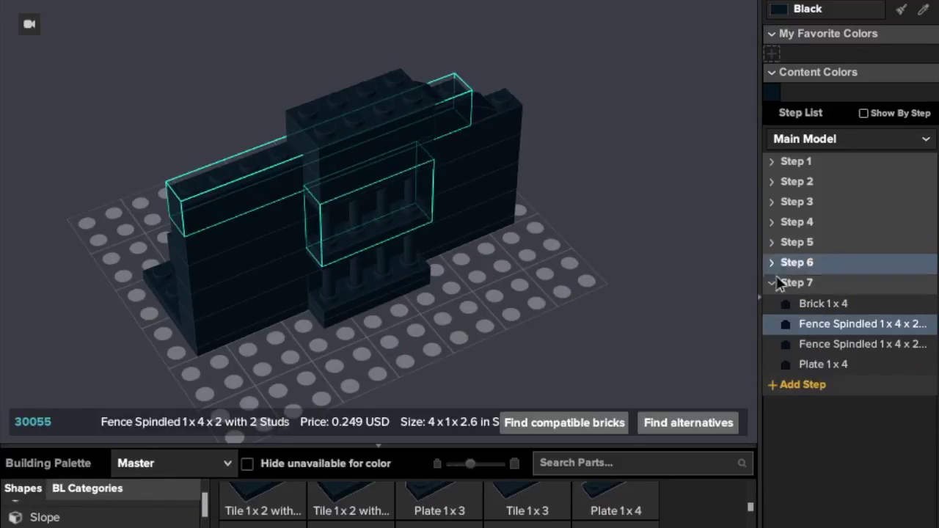
pyautogui.click(698, 315)
# Place a Plate 1 x 4 on the rear stud row of the Brick 2 x 4 at the top of the wall.
pyautogui.moveTo(627, 314); pyautogui.dragTo(650, 299, button='right')
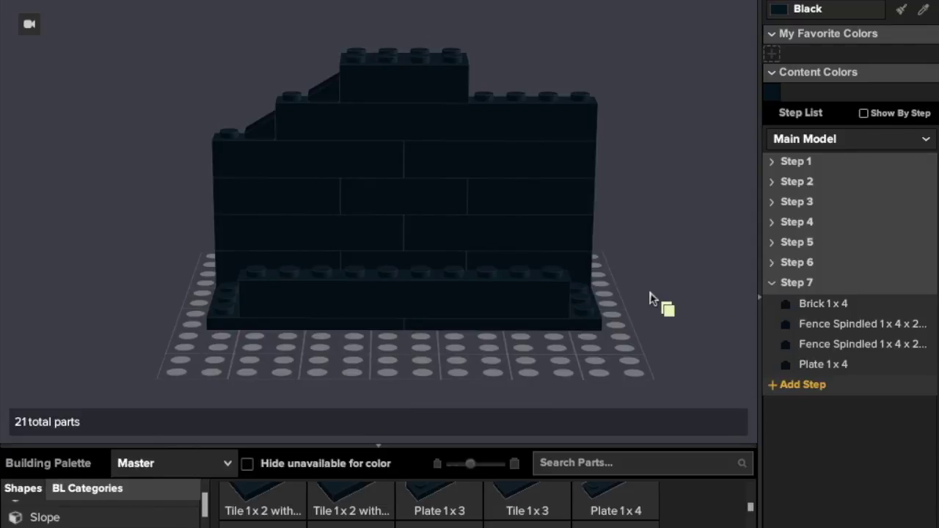
pyautogui.moveTo(650, 300); pyautogui.dragTo(650, 299, button='right')
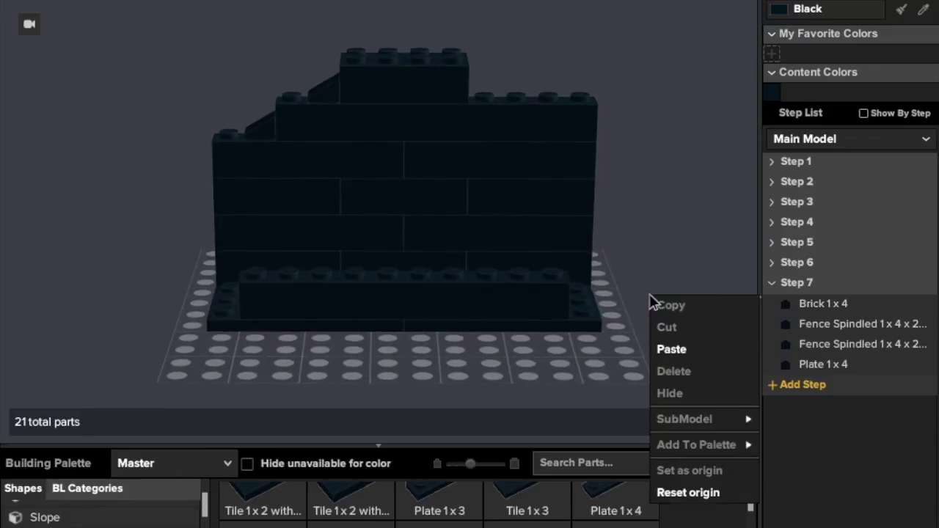
pyautogui.click(654, 264)
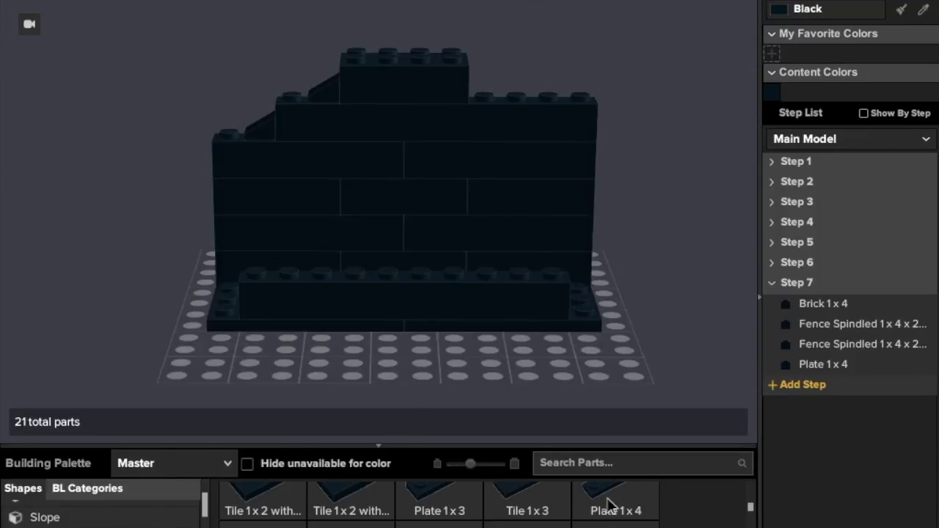
pyautogui.moveTo(608, 505); pyautogui.dragTo(413, 55)
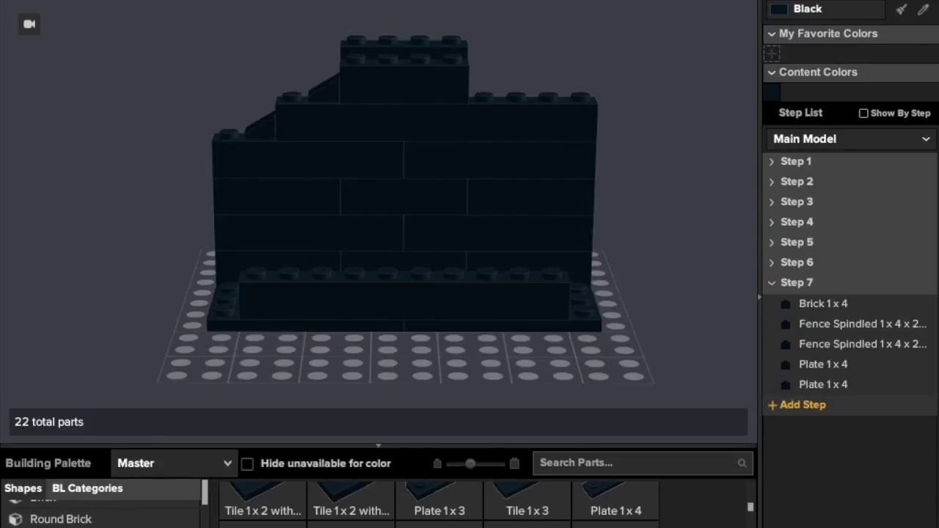
# Place a Slope 45 2 x 4 on the top Plate 1 x 4, with its sloped face towards the rear.
pyautogui.scroll(-5, 365, 520)
pyautogui.scroll(-3, 365, 520)
pyautogui.moveTo(527, 505); pyautogui.dragTo(422, 35)
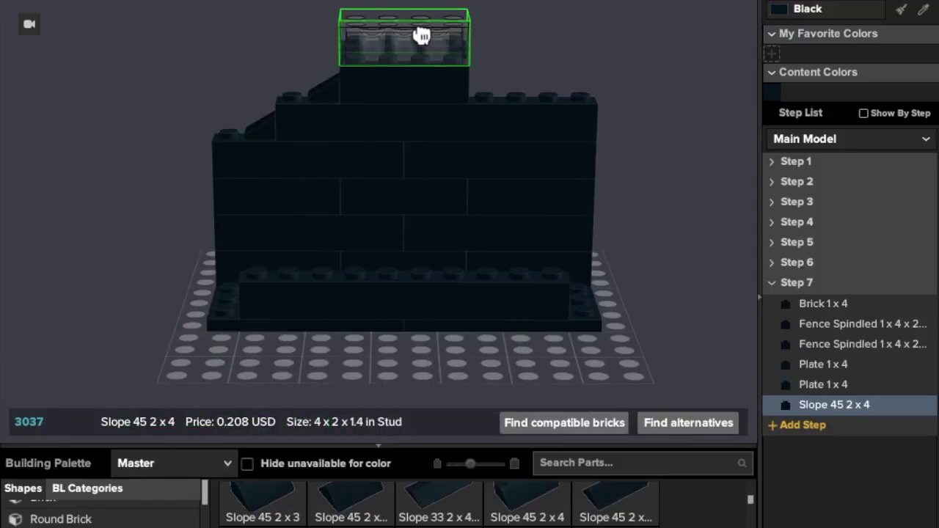
pyautogui.moveTo(417, 29); pyautogui.dragTo(496, 44, button='right')
pyautogui.click(389, 26)
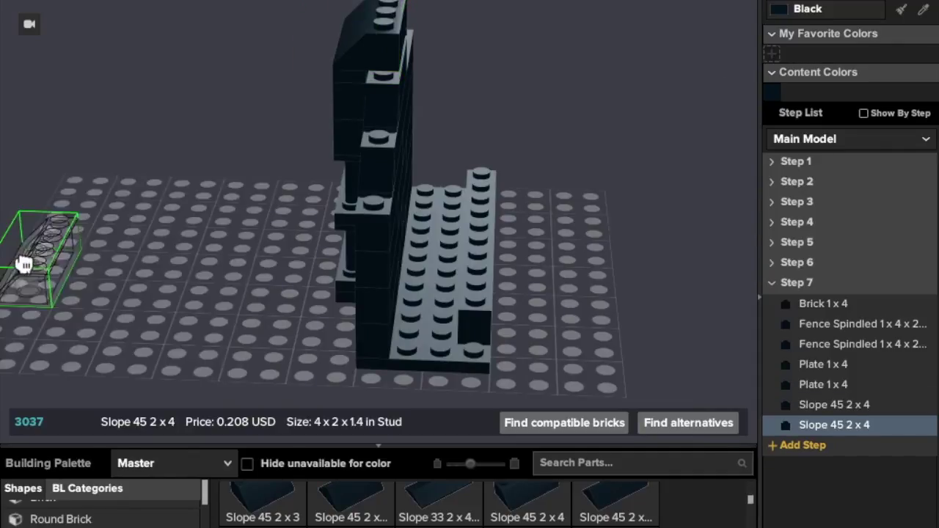
pyautogui.press('Escape')
pyautogui.moveTo(118, 232); pyautogui.dragTo(39, 225, button='right')
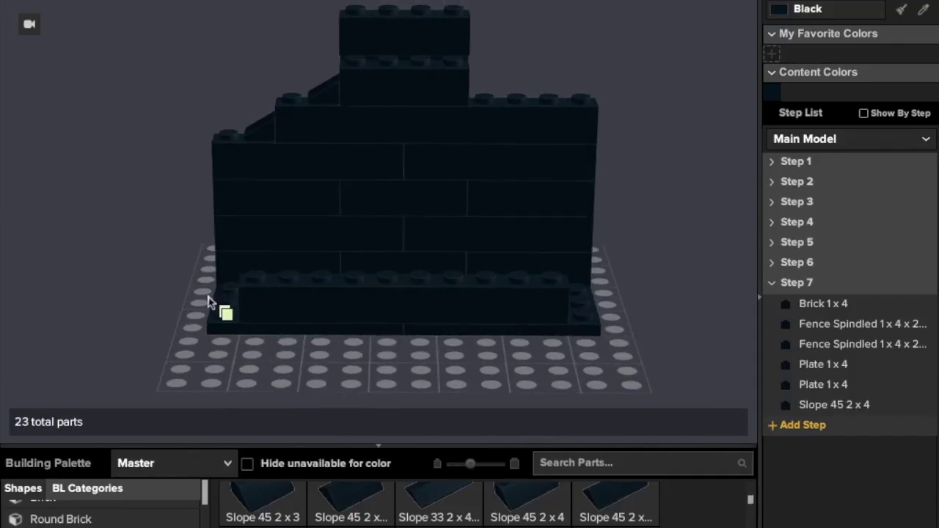
# Add Step 8, move the top Plate 1 x 4 and the Slope 45 2 x 4 into it, and collapse Step 7.
pyautogui.moveTo(210, 363)
pyautogui.mouseDown(button='right')
pyautogui.moveTo(111, 361)
pyautogui.moveTo(207, 358)
pyautogui.mouseUp(button='right')
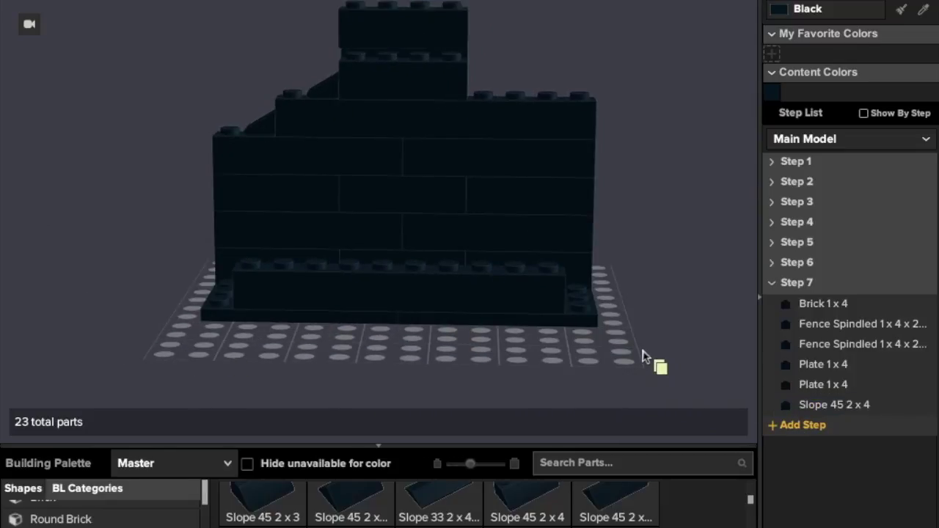
pyautogui.moveTo(643, 358); pyautogui.dragTo(642, 387, button='middle')
pyautogui.click(808, 427)
pyautogui.click(818, 387)
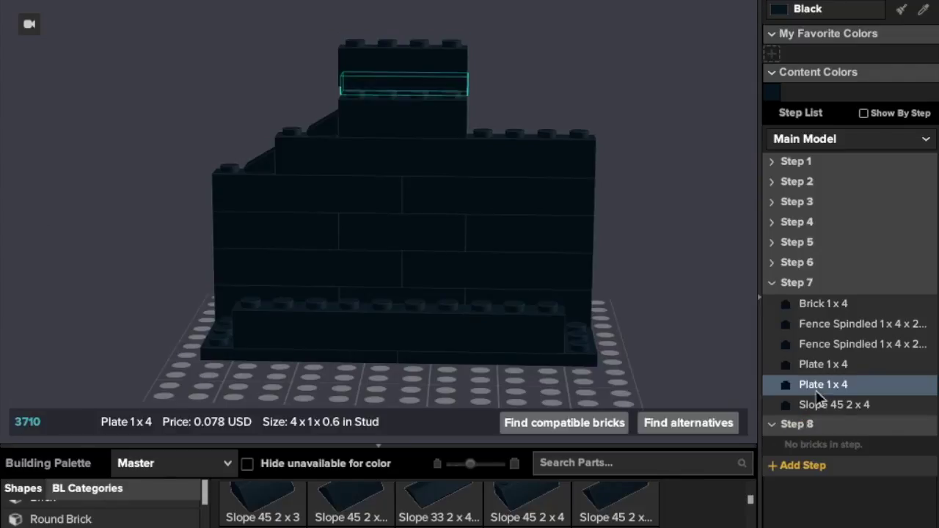
pyautogui.keyDown('shift'); pyautogui.click(822, 404); pyautogui.keyUp('shift')
pyautogui.moveTo(822, 405); pyautogui.dragTo(820, 425)
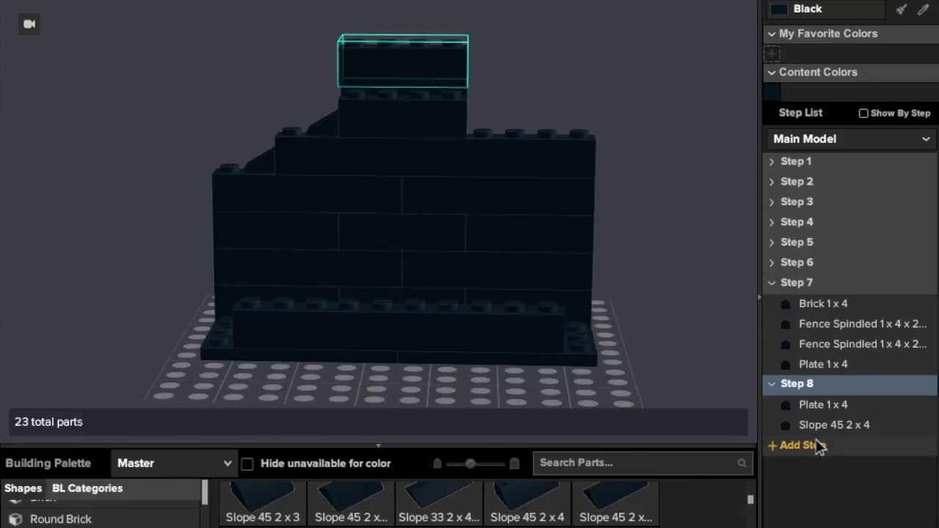
pyautogui.click(772, 283)
# Compare the main model with the Bountinere Holder 1 submodel and check the main model's profile from the side.
pyautogui.moveTo(717, 287); pyautogui.dragTo(668, 287, button='middle')
pyautogui.moveTo(668, 286); pyautogui.dragTo(697, 298, button='right')
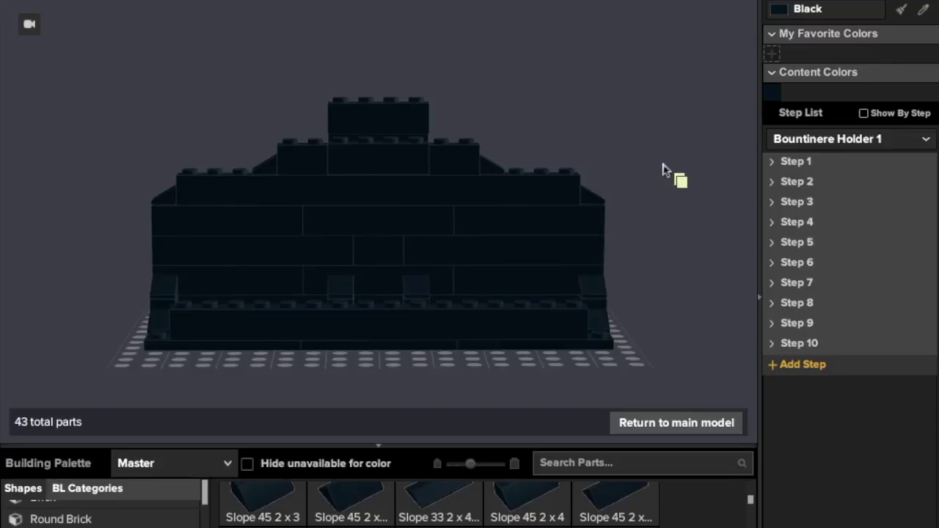
pyautogui.moveTo(663, 169)
pyautogui.mouseDown(button='right')
pyautogui.moveTo(663, 207)
pyautogui.moveTo(660, 176)
pyautogui.mouseUp(button='right')
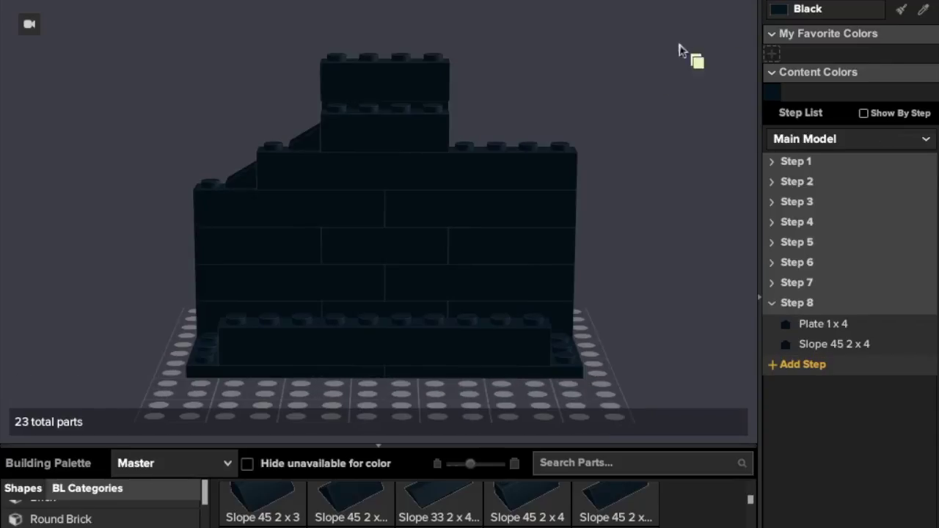
pyautogui.moveTo(682, 50); pyautogui.dragTo(562, 101, button='right')
pyautogui.moveTo(528, 183); pyautogui.dragTo(527, 156, button='right')
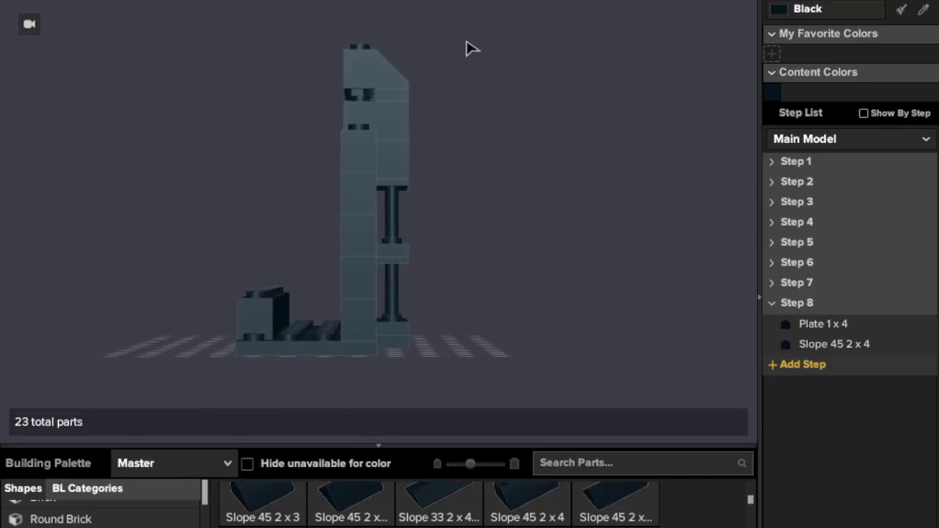
# Select the seven parts of the rear support and top piece and move them two studs along the wall, away from the stepped end.
pyautogui.moveTo(420, 339); pyautogui.dragTo(398, 328)
pyautogui.moveTo(396, 336); pyautogui.dragTo(399, 154, button='right')
pyautogui.moveTo(375, 120); pyautogui.dragTo(301, 188, button='right')
pyautogui.moveTo(301, 187); pyautogui.dragTo(312, 152)
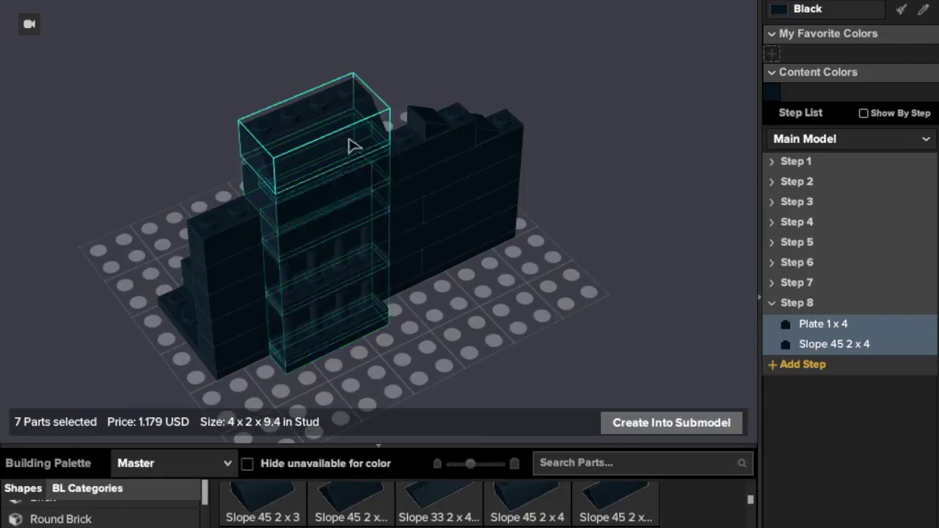
# Move the upper Slope 30 1 x 1 x 2/3 along the Brick 1 x 10 so it sits beside the shifted Brick 2 x 4.
pyautogui.click(413, 128)
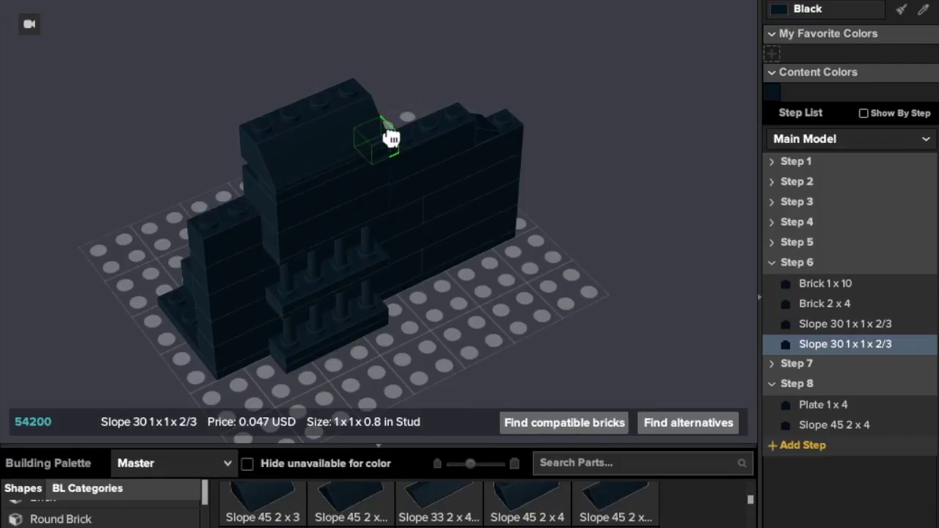
pyautogui.click(478, 214)
pyautogui.moveTo(477, 215); pyautogui.dragTo(425, 207, button='right')
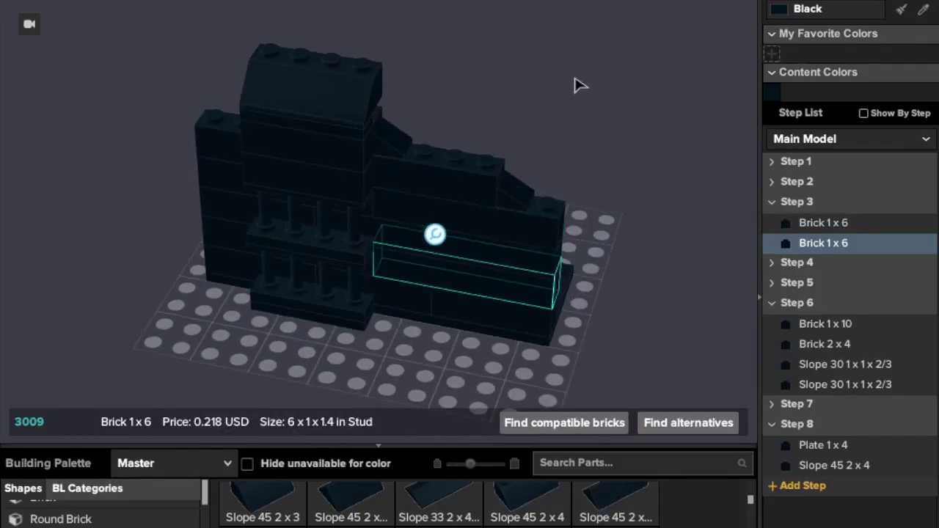
pyautogui.click(577, 79)
# Collapse Step 3 and Step 6 in the step list.
pyautogui.moveTo(578, 77); pyautogui.dragTo(709, 70, button='right')
pyautogui.moveTo(593, 157); pyautogui.dragTo(643, 194, button='right')
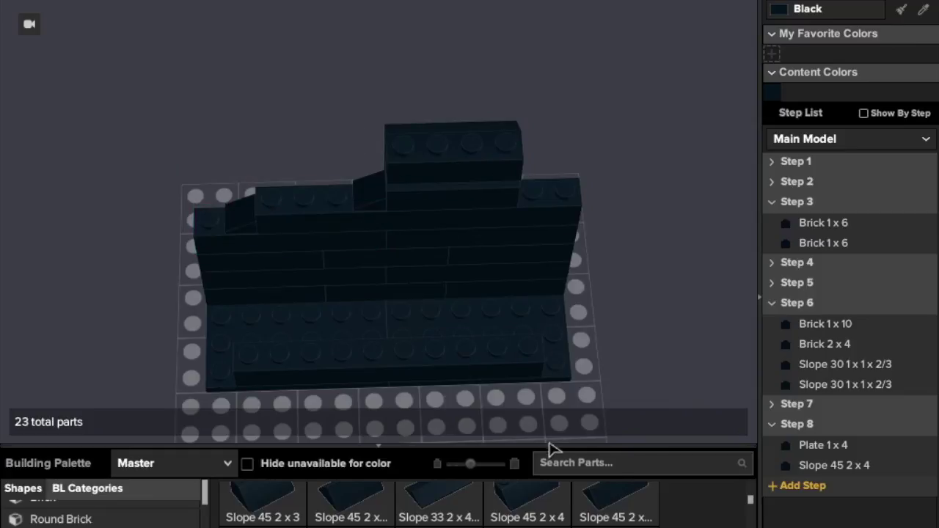
pyautogui.click(771, 204)
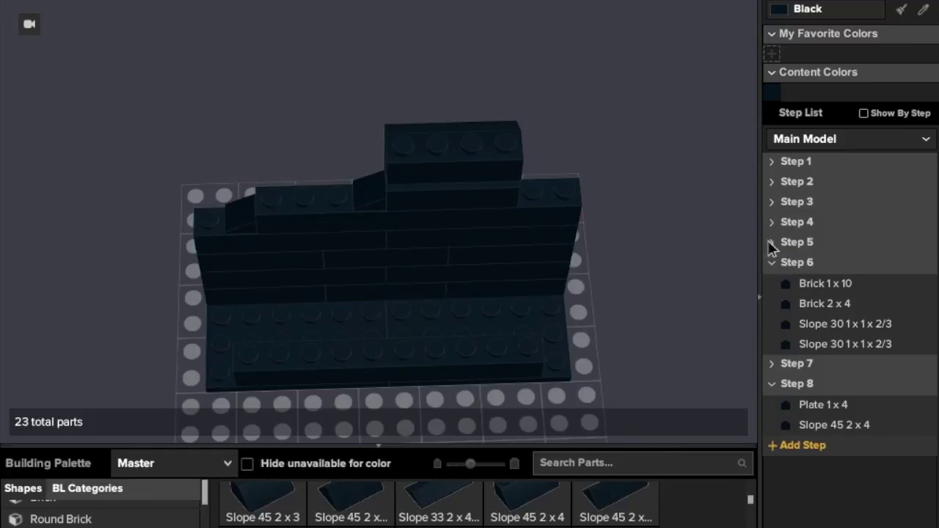
pyautogui.click(771, 262)
pyautogui.click(772, 304)
# Examine the Bountinere Holder 1 submodel again and view the main model's wall and base from the front and above.
pyautogui.moveTo(638, 181); pyautogui.dragTo(608, 135, button='right')
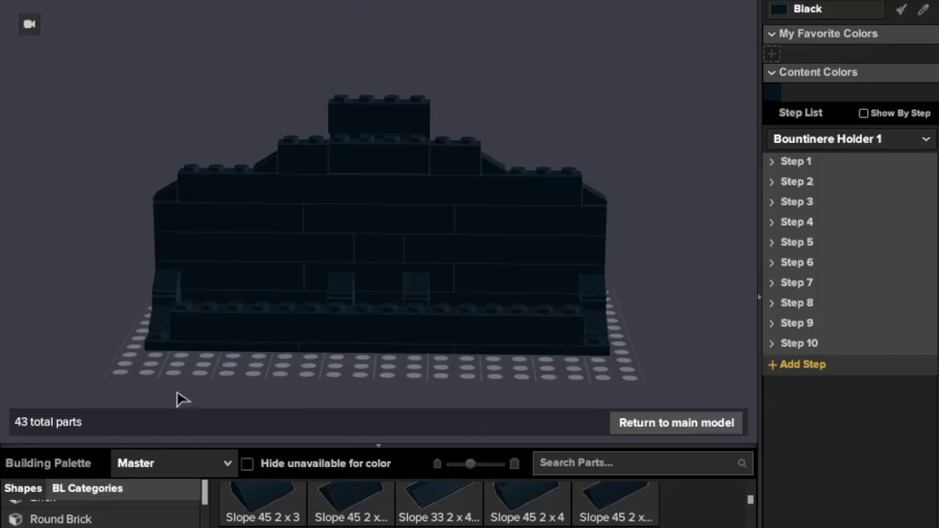
pyautogui.moveTo(176, 398); pyautogui.dragTo(176, 447, button='right')
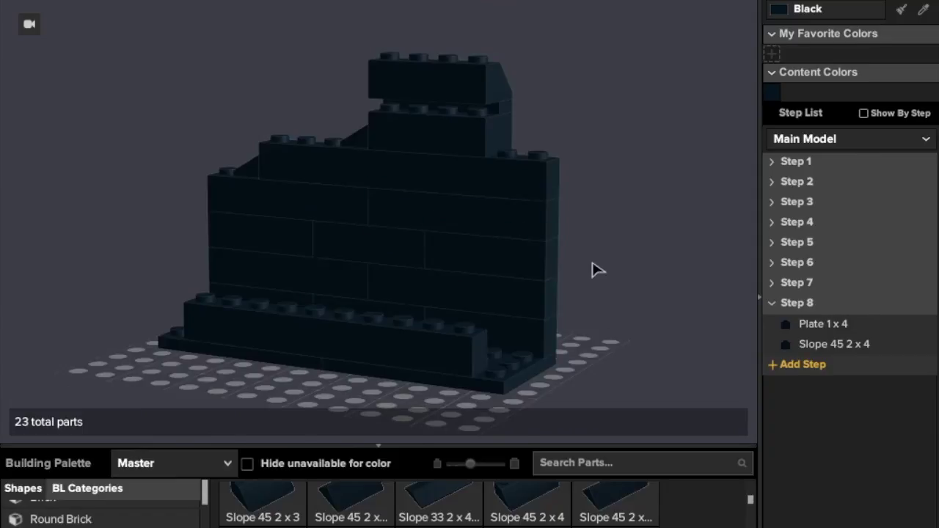
pyautogui.moveTo(598, 270); pyautogui.dragTo(621, 344, button='right')
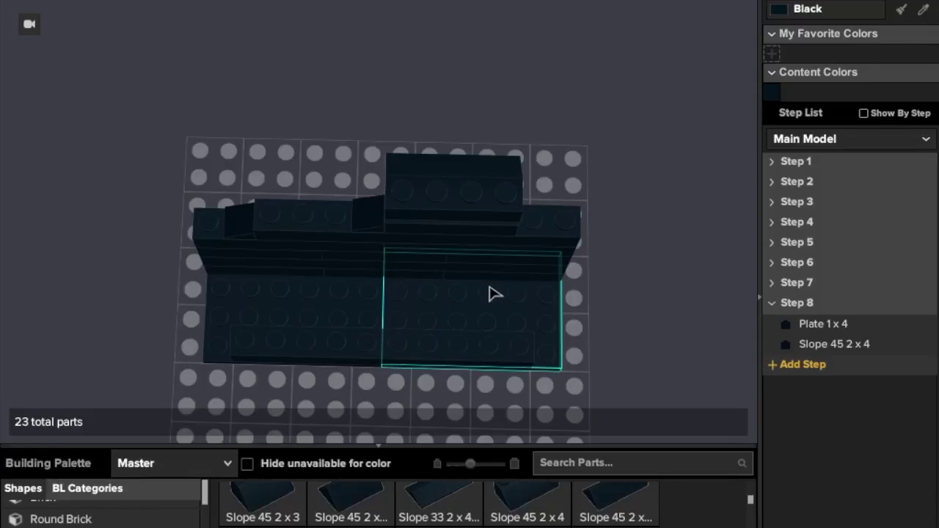
# Select the seven parts of the rear support and top piece and move them one stud along the wall, away from the stepped end.
pyautogui.moveTo(601, 203); pyautogui.dragTo(543, 213, button='right')
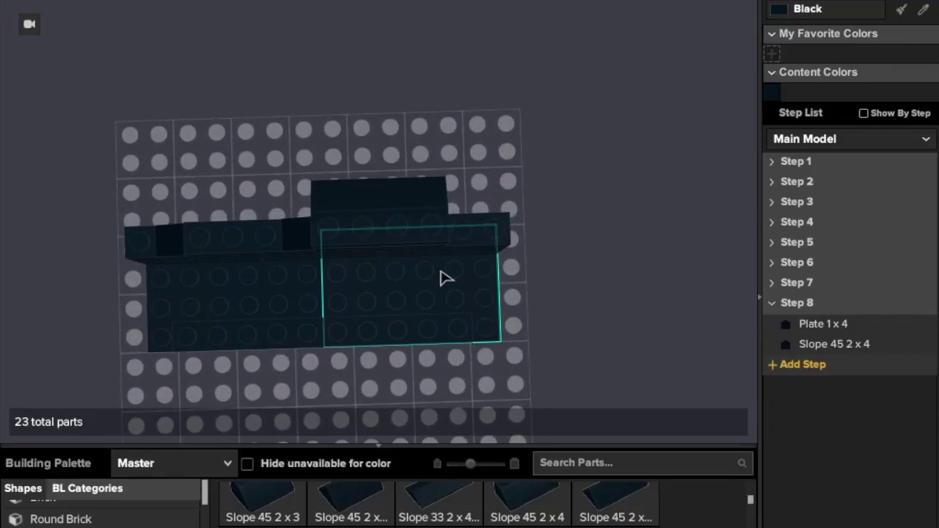
pyautogui.moveTo(495, 154); pyautogui.dragTo(411, 74, button='right')
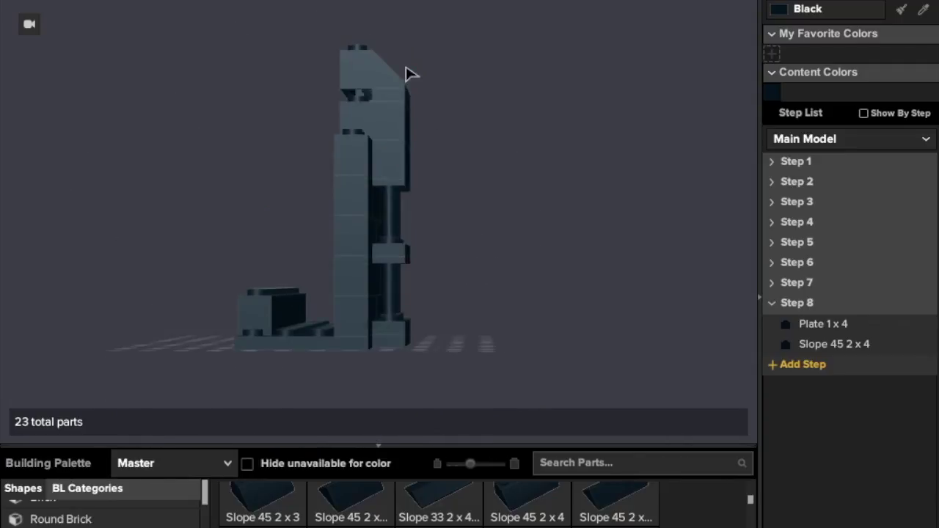
pyautogui.rightClick(549, 262)
pyautogui.click(503, 319)
pyautogui.moveTo(490, 343); pyautogui.dragTo(399, 57)
pyautogui.moveTo(497, 126); pyautogui.dragTo(562, 134, button='right')
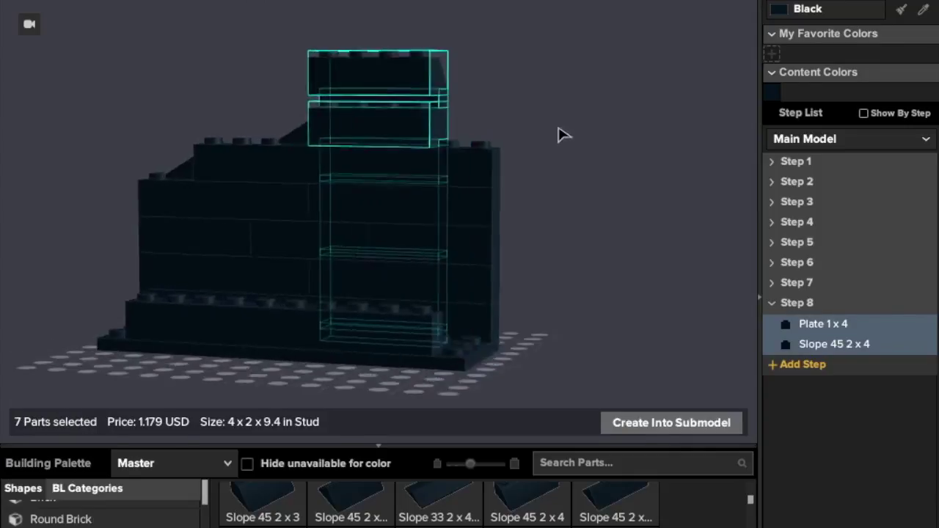
pyautogui.moveTo(393, 91); pyautogui.dragTo(405, 86)
pyautogui.moveTo(418, 86); pyautogui.dragTo(339, 103, button='right')
pyautogui.moveTo(339, 103); pyautogui.dragTo(381, 101)
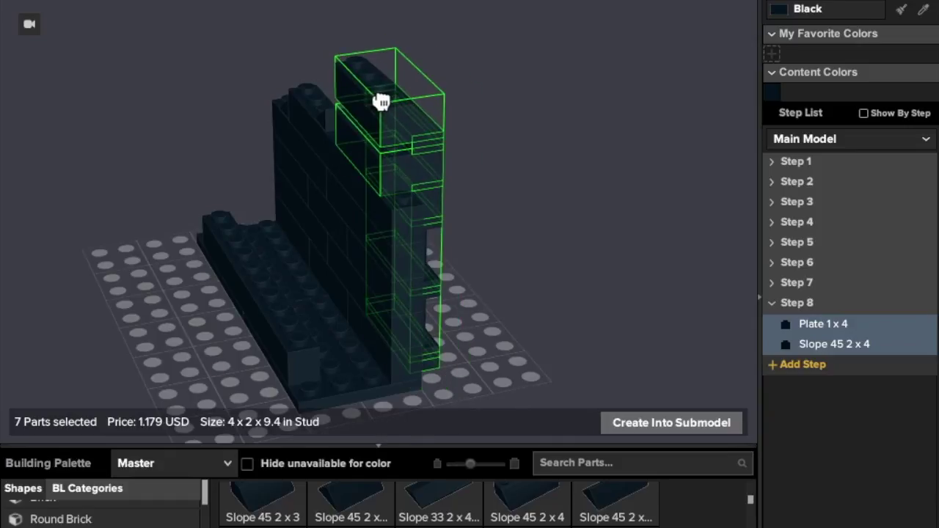
pyautogui.click(519, 139)
# Shift the upper Slope 30 1 x 1 x 2/3 one stud along the Brick 1 x 10 so it adjoins the Brick 2 x 4.
pyautogui.moveTo(519, 139); pyautogui.dragTo(565, 141, button='right')
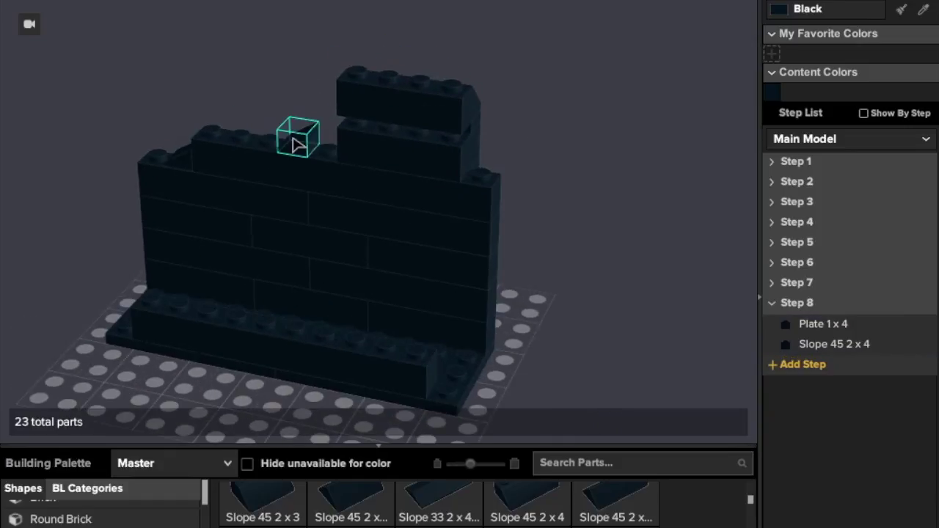
pyautogui.click(306, 140)
pyautogui.click(503, 146)
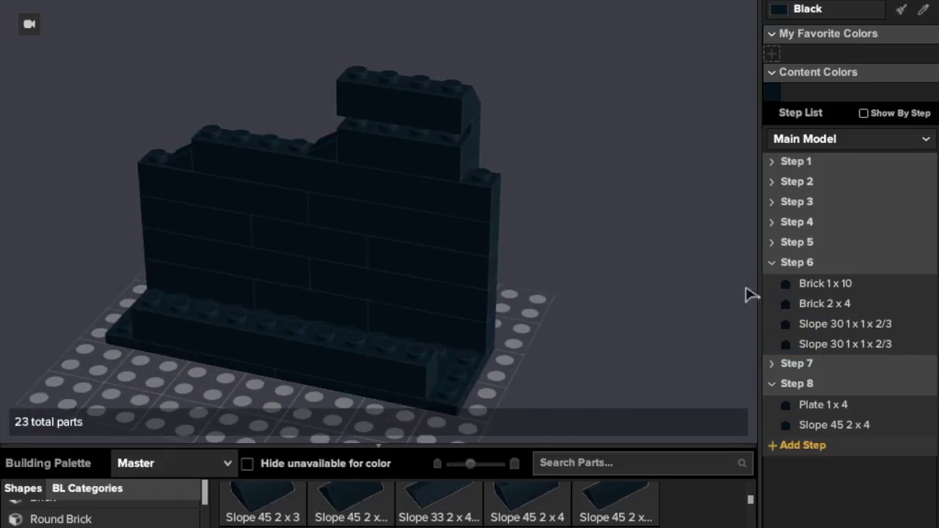
# Collapse Step 6 and Step 8 in the step list, and add Step 9 as the active step.
pyautogui.click(774, 265)
pyautogui.click(774, 303)
pyautogui.click(793, 325)
pyautogui.click(785, 327)
# Place three Brick 1 x 1 parts on the base against the wall's front, at studs 1, 8 and 11 from the stepped end.
pyautogui.scroll(1, 101, 518)
pyautogui.click(51, 518)
pyautogui.click(262, 524)
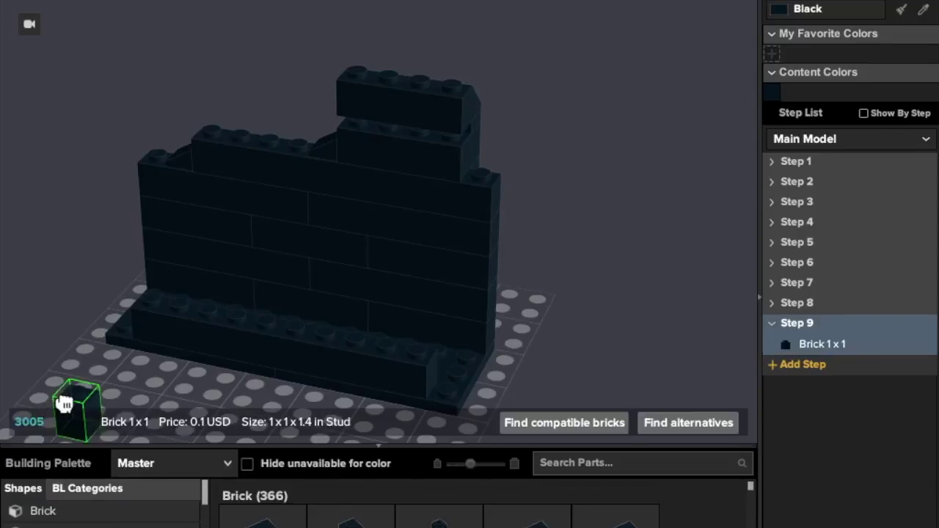
pyautogui.moveTo(63, 405); pyautogui.dragTo(74, 420, button='right')
pyautogui.click(144, 292)
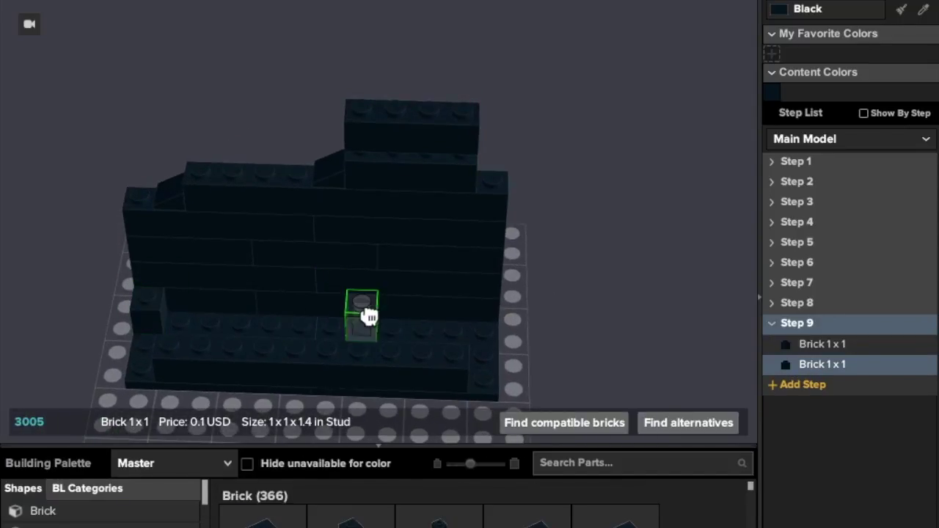
pyautogui.click(370, 316)
pyautogui.click(460, 310)
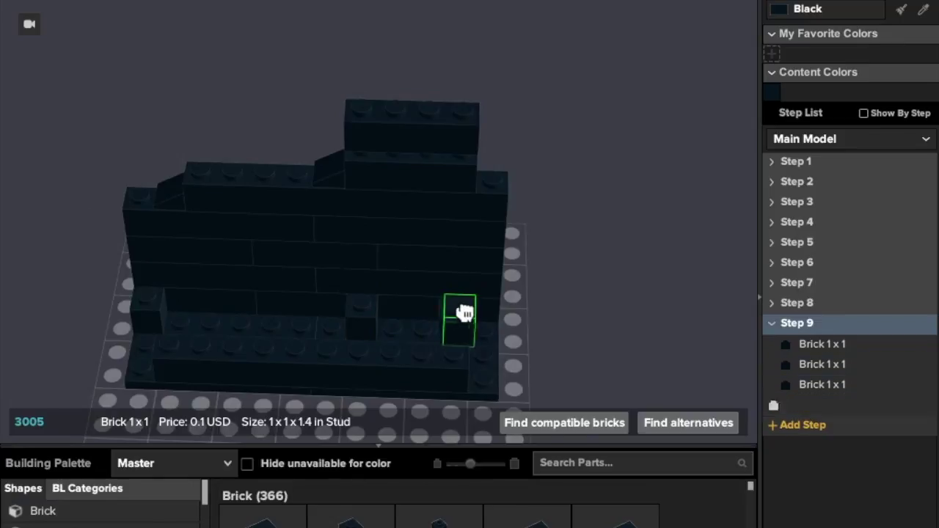
pyautogui.press('Escape')
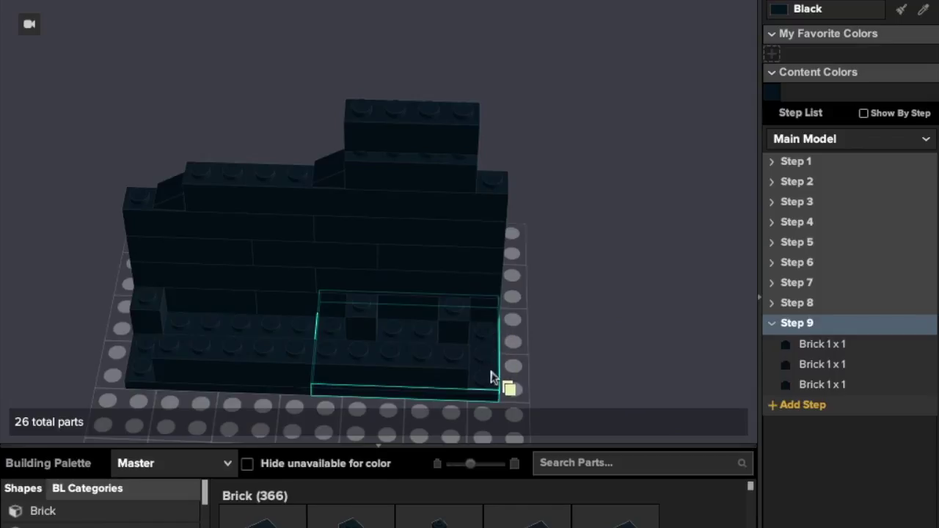
# Collapse Step 9 and add Step 10 as the active step.
pyautogui.moveTo(565, 329); pyautogui.dragTo(403, 387, button='right')
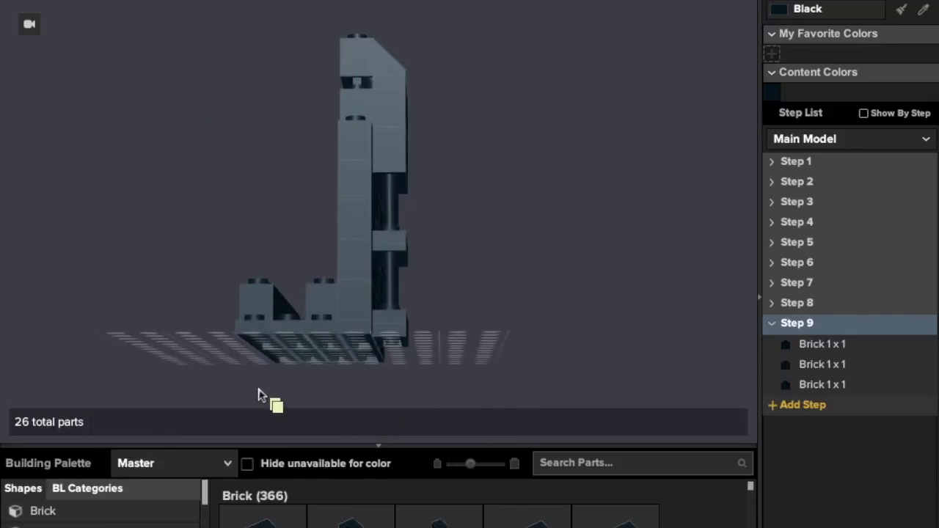
pyautogui.moveTo(258, 395); pyautogui.dragTo(260, 419, button='right')
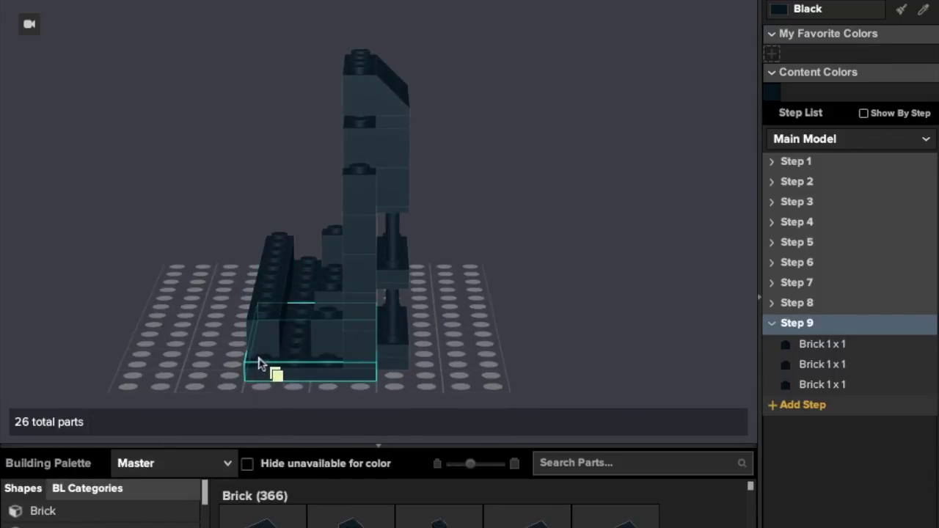
pyautogui.moveTo(528, 249); pyautogui.dragTo(602, 266, button='right')
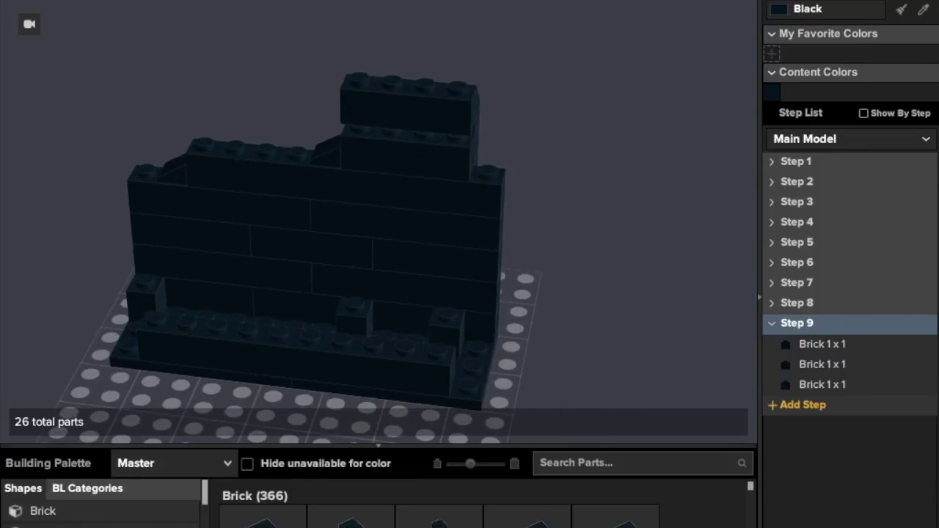
pyautogui.moveTo(631, 189); pyautogui.dragTo(642, 154, button='right')
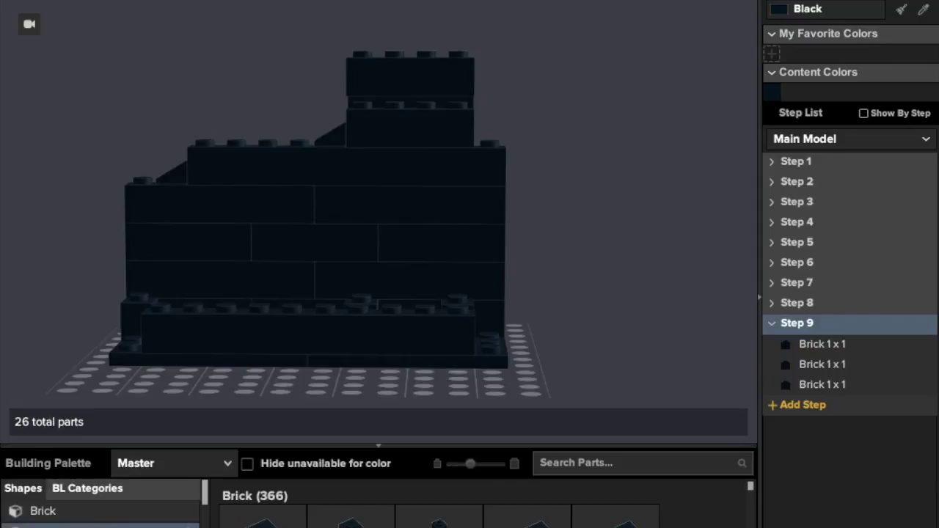
pyautogui.click(800, 404)
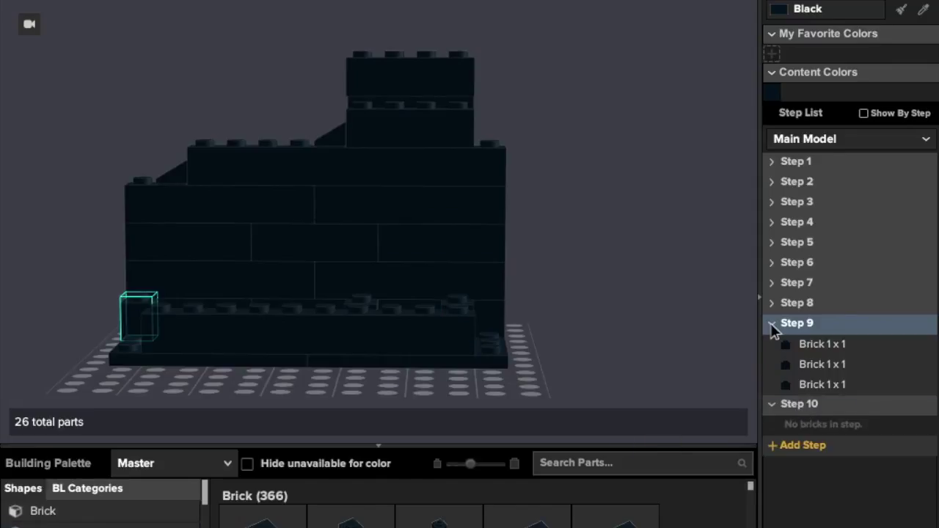
pyautogui.click(772, 323)
pyautogui.click(816, 345)
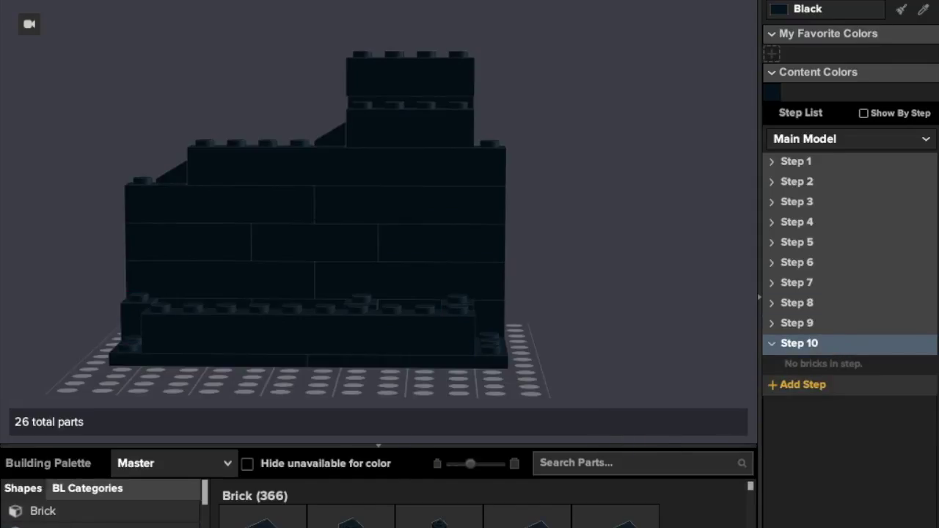
# Place six Slope 30 1 x 1 x 2/3 parts, one on top of and one in front of each Brick 1 x 1.
pyautogui.click(42, 527)
pyautogui.click(264, 526)
pyautogui.moveTo(29, 377); pyautogui.dragTo(27, 411, button='right')
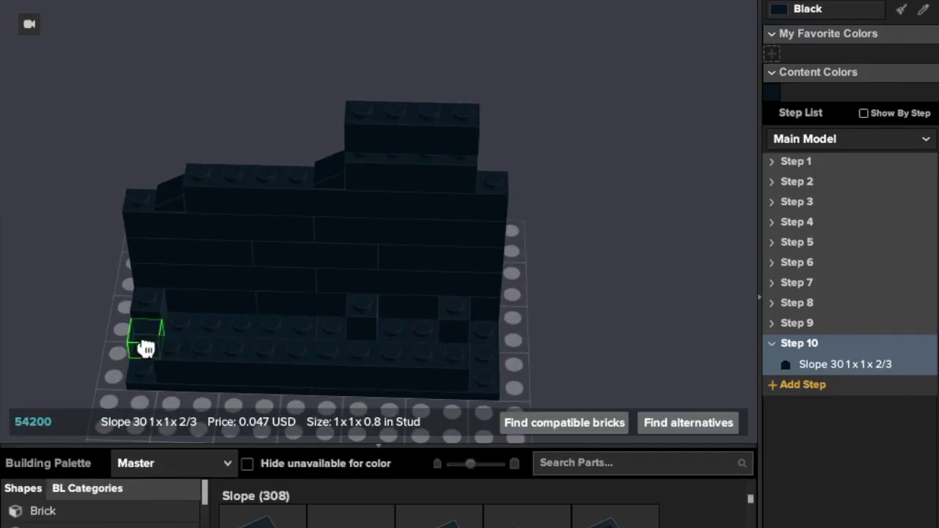
pyautogui.click(145, 348)
pyautogui.click(153, 303)
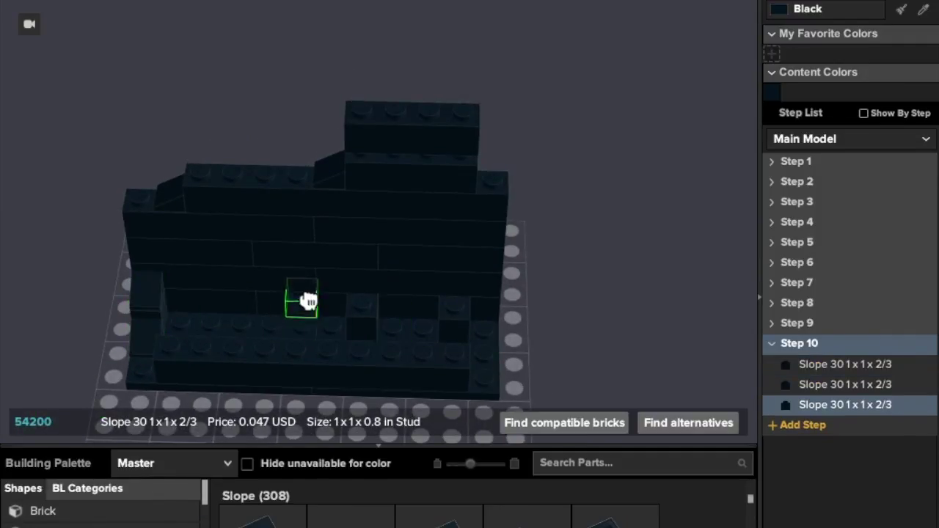
pyautogui.moveTo(309, 301); pyautogui.dragTo(306, 329, button='right')
pyautogui.click(353, 309)
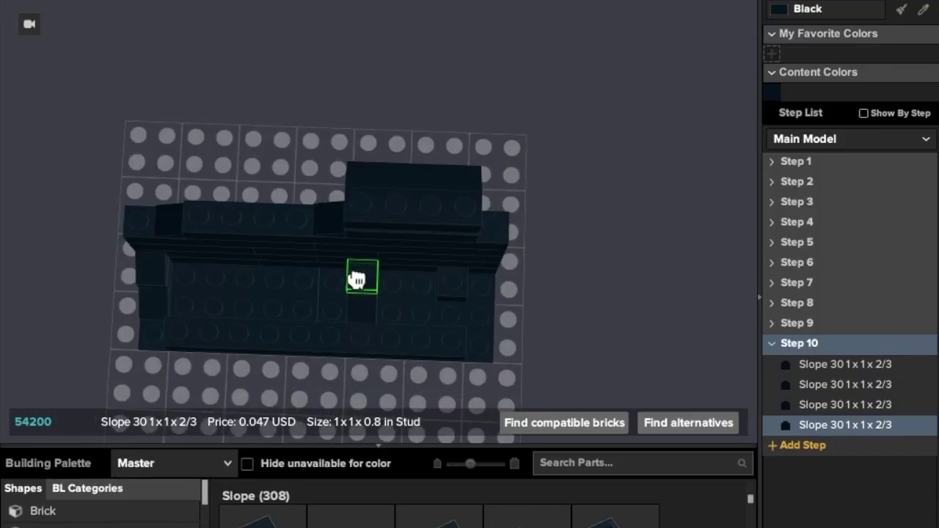
pyautogui.click(357, 280)
pyautogui.click(447, 308)
pyautogui.click(451, 283)
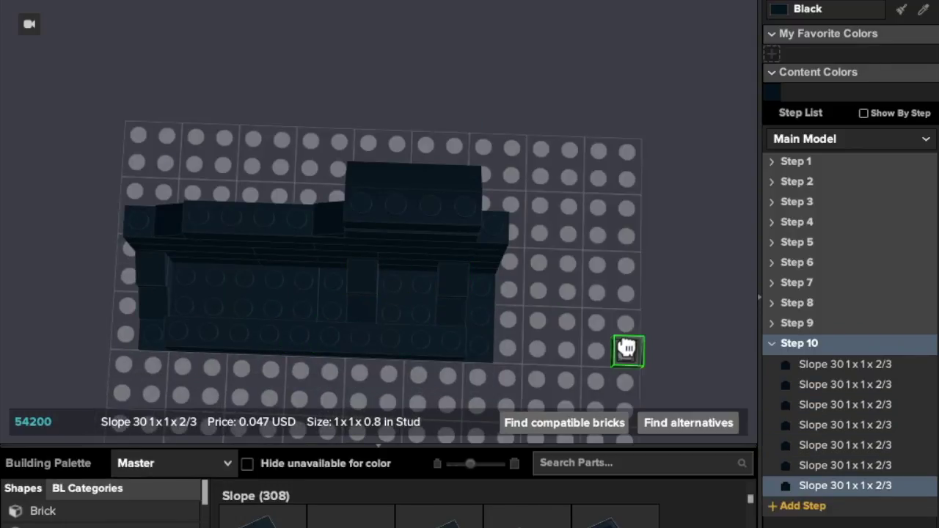
pyautogui.press('Delete')
# Place a Tile 2 x 2 with Groove on the base between the two sloped columns farthest from the stepped end.
pyautogui.moveTo(623, 350); pyautogui.dragTo(619, 332, button='right')
pyautogui.scroll(-4, 103, 513)
pyautogui.click(71, 527)
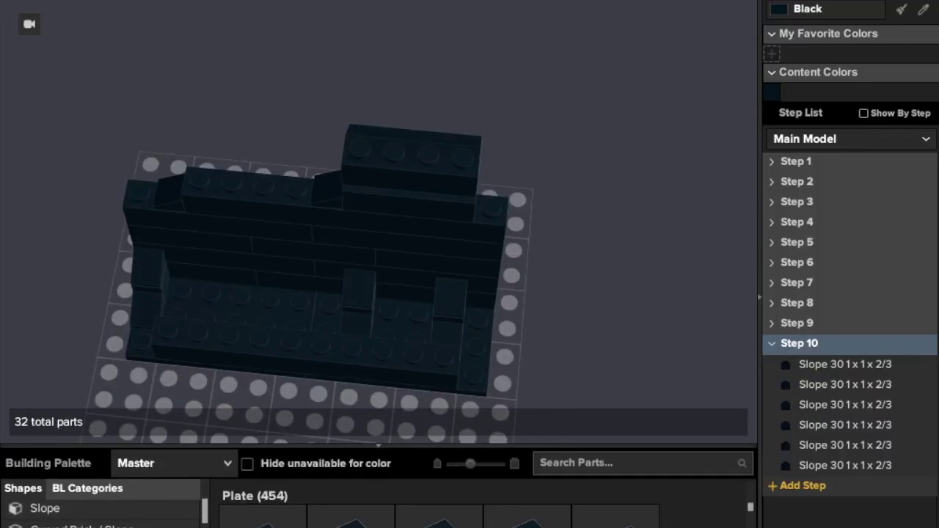
pyautogui.scroll(-4, 440, 506)
pyautogui.scroll(-3, 440, 506)
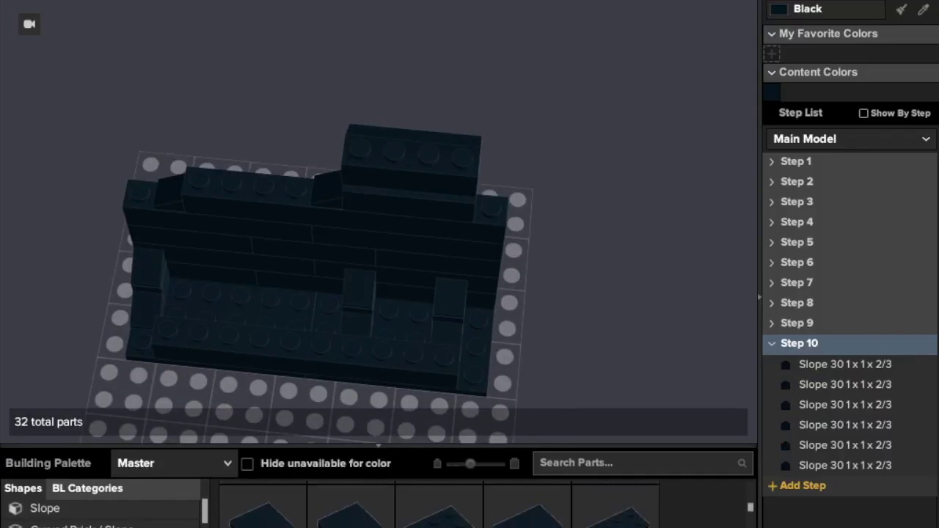
pyautogui.moveTo(262, 506); pyautogui.dragTo(401, 304)
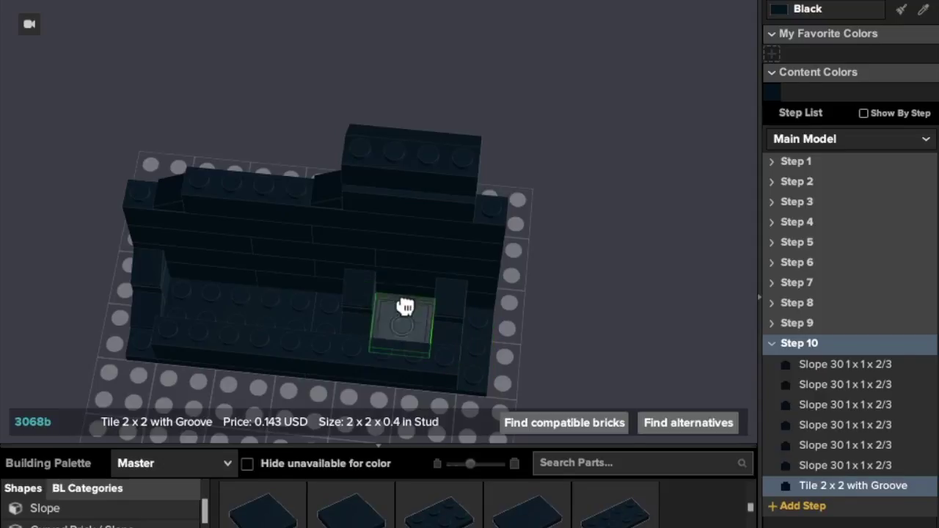
pyautogui.click(404, 307)
pyautogui.press('Escape')
# Collapse Step 10 and add Step 11 to the step list.
pyautogui.moveTo(607, 362); pyautogui.dragTo(569, 320, button='right')
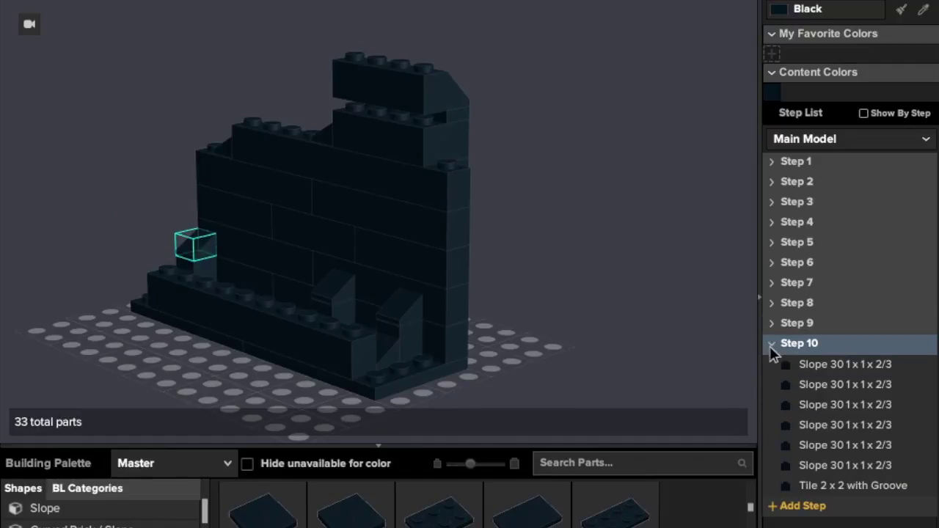
pyautogui.click(772, 343)
pyautogui.click(796, 367)
# Place a Brick 1 x 3 crosswise on the base's open end, perpendicular to the wall and opposite the stepped end.
pyautogui.moveTo(606, 365); pyautogui.dragTo(474, 398, button='right')
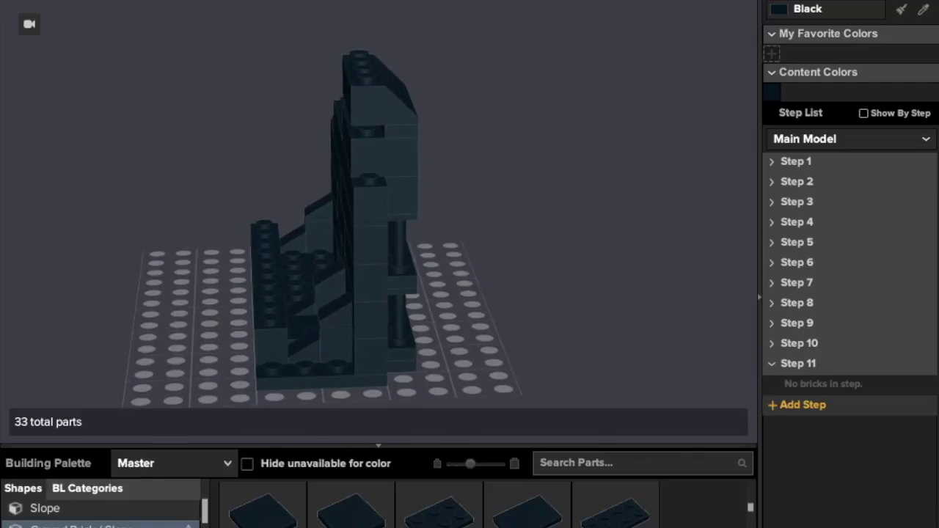
pyautogui.scroll(-5, 103, 514)
pyautogui.moveTo(72, 312)
pyautogui.mouseDown(button='right')
pyautogui.moveTo(159, 311)
pyautogui.moveTo(83, 310)
pyautogui.mouseUp(button='right')
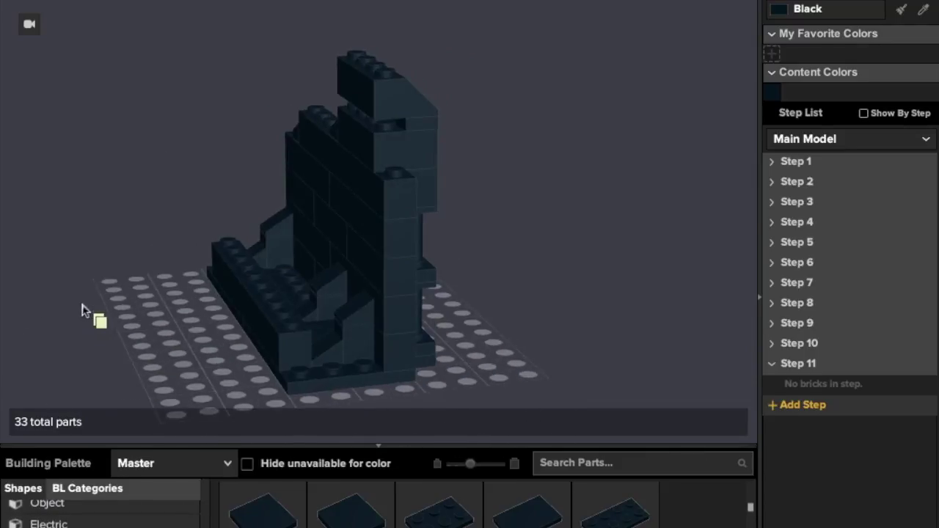
pyautogui.scroll(10, 73, 519)
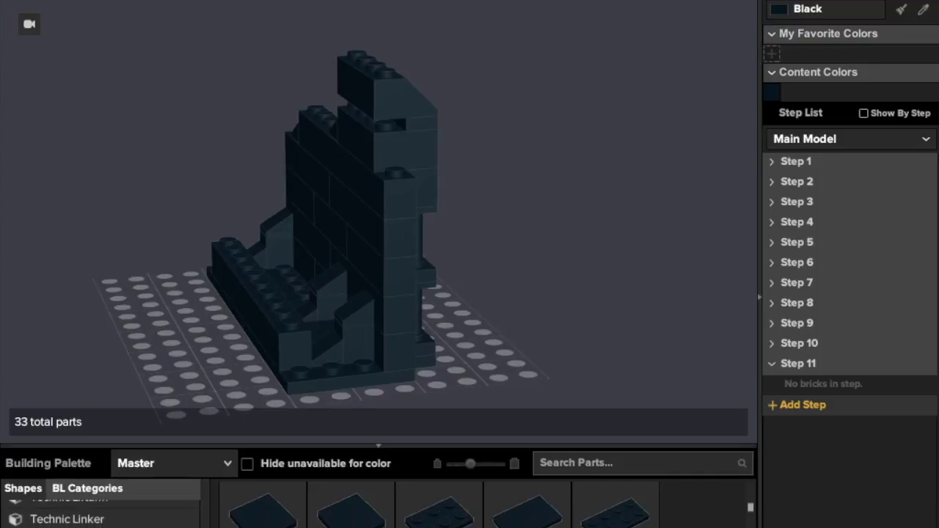
pyautogui.click(69, 512)
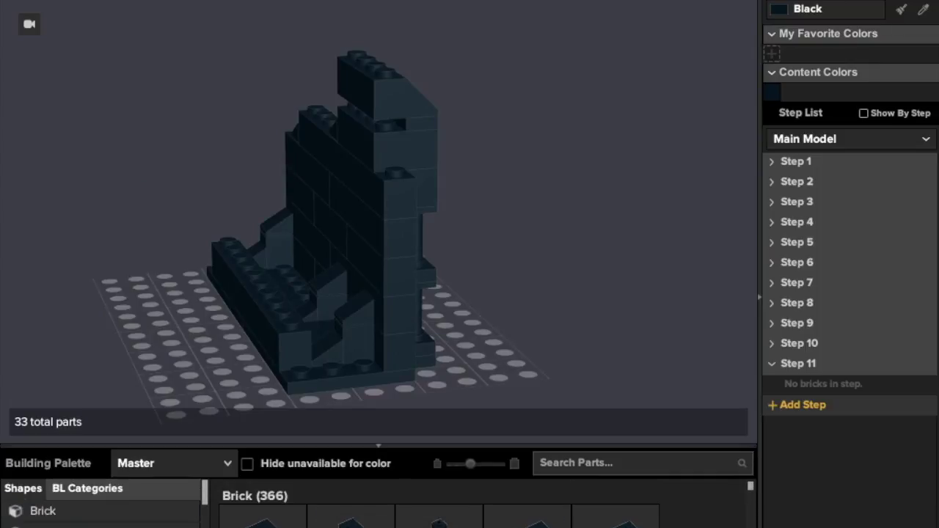
pyautogui.scroll(-2, 307, 525)
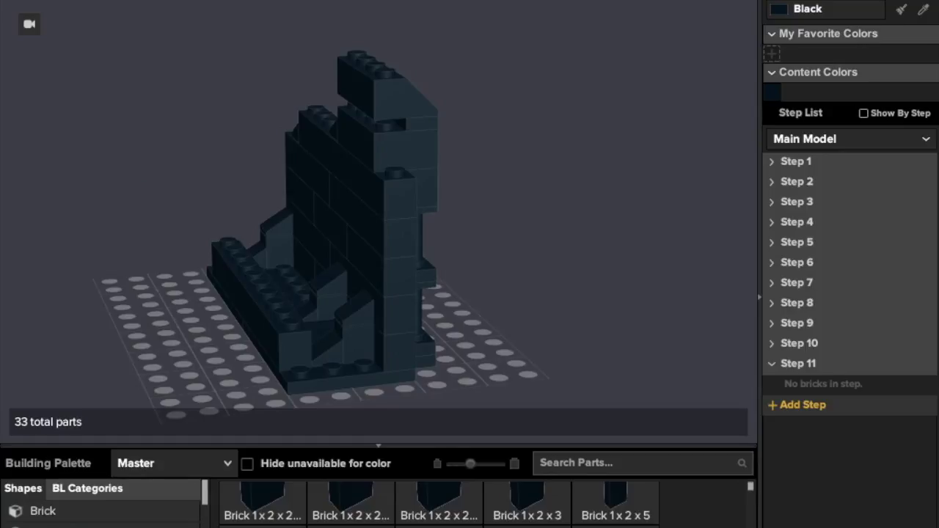
pyautogui.click(262, 526)
pyautogui.press('Right')
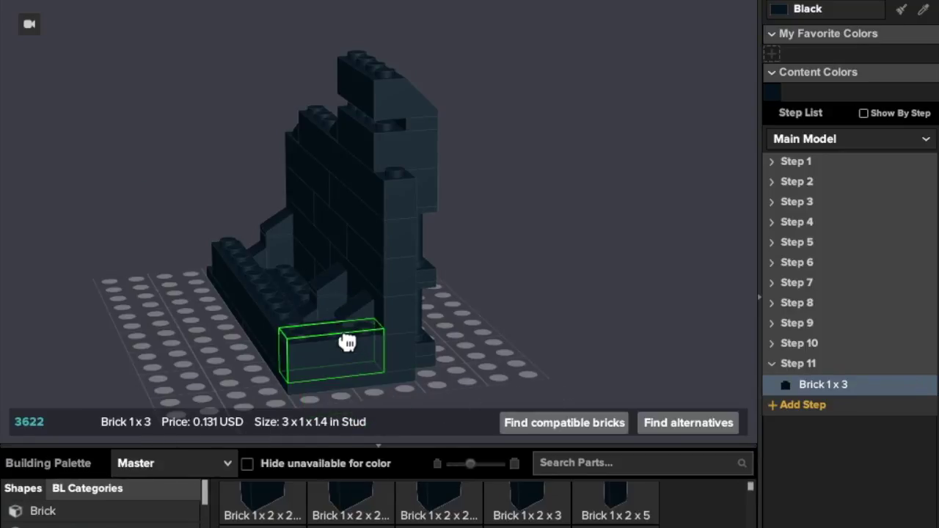
pyautogui.click(347, 342)
pyautogui.press('Escape')
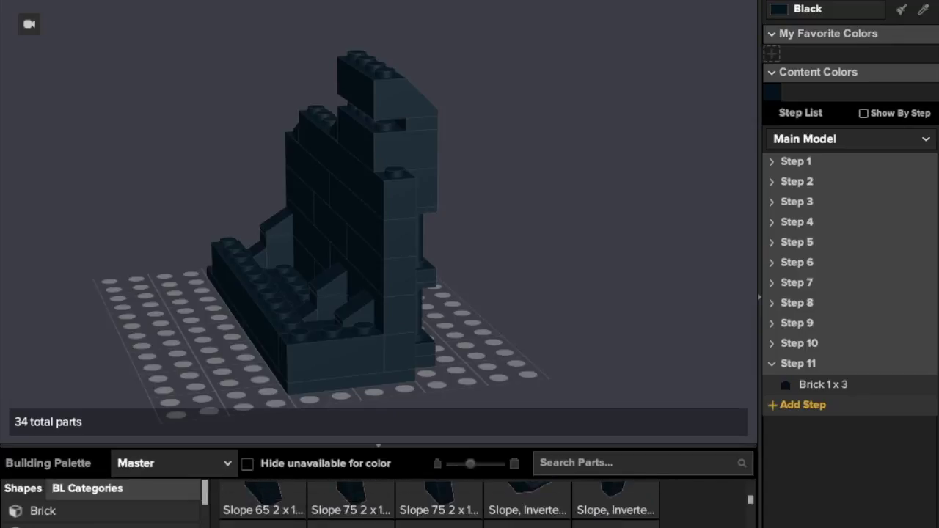
# Place one Slope 75 2 x 1 x 3 - Hollow Stud on the Brick 1 x 3, with its vertical back against the wall.
pyautogui.scroll(4, 439, 505)
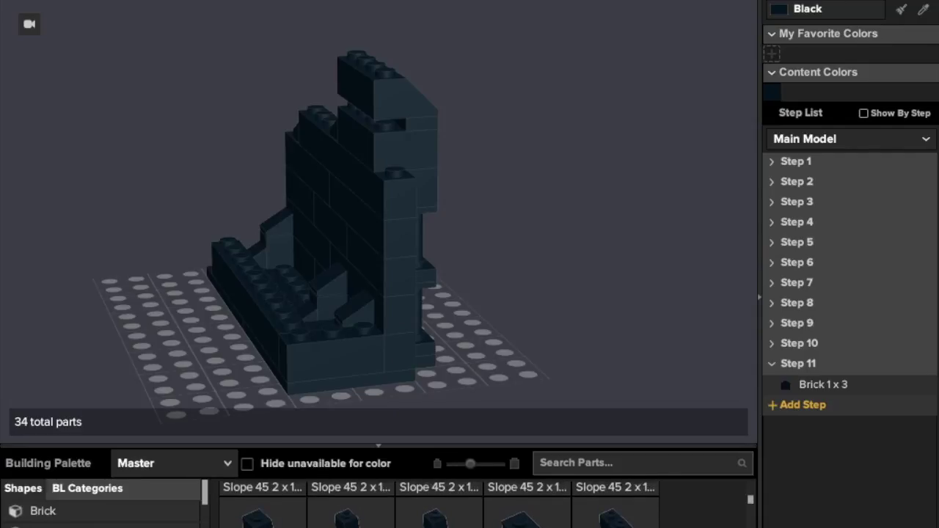
pyautogui.moveTo(439, 513); pyautogui.dragTo(339, 262)
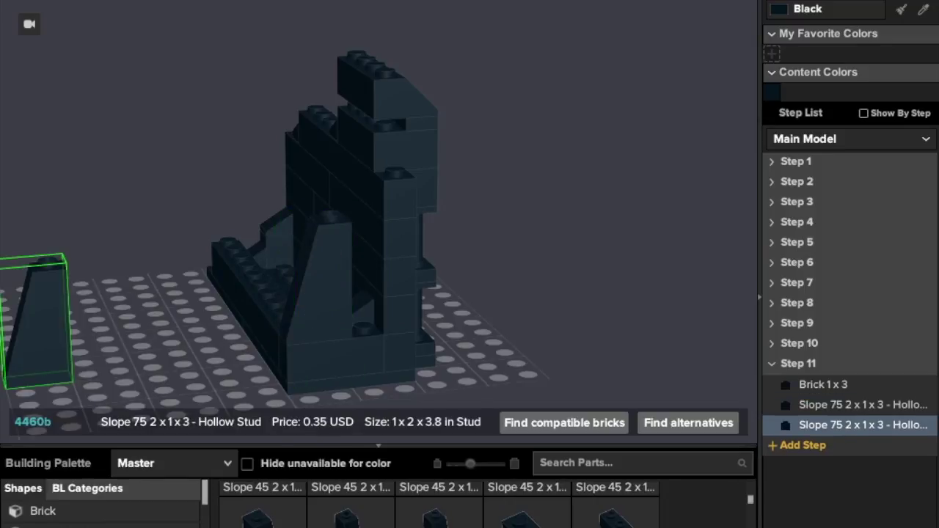
pyautogui.moveTo(46, 317); pyautogui.dragTo(55, 273)
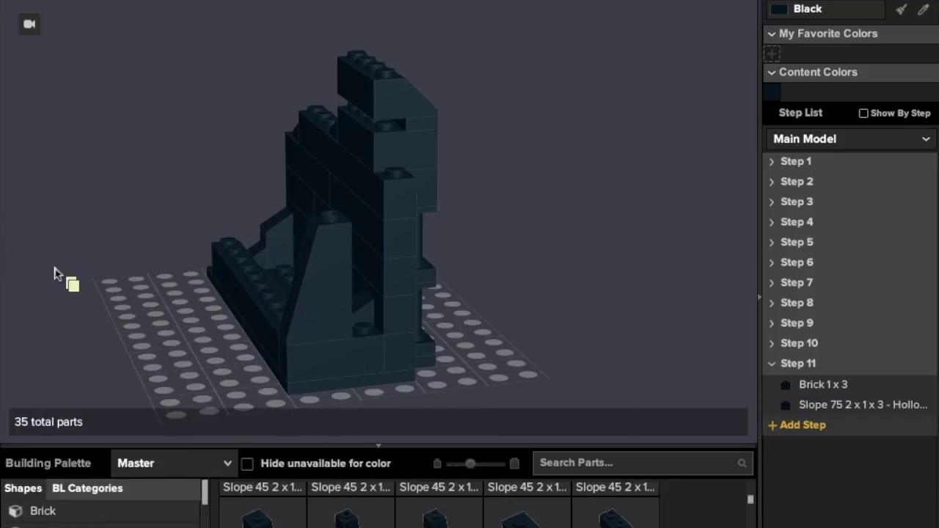
pyautogui.moveTo(337, 310); pyautogui.dragTo(366, 305)
pyautogui.click(514, 312)
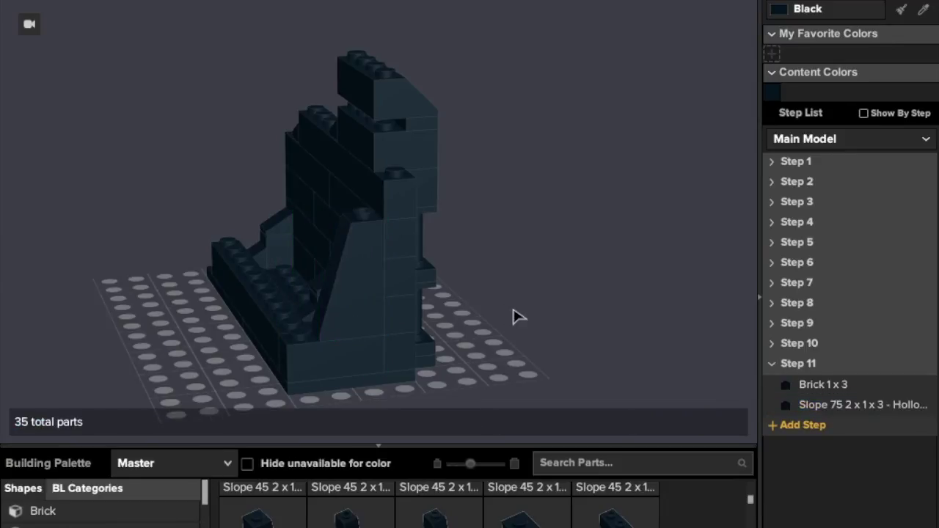
# Replace the Brick 1 x 3 on the base's open end with a crosswise Brick 1 x 2 directly beneath the Slope 75.
pyautogui.click(364, 367)
pyautogui.press('Delete')
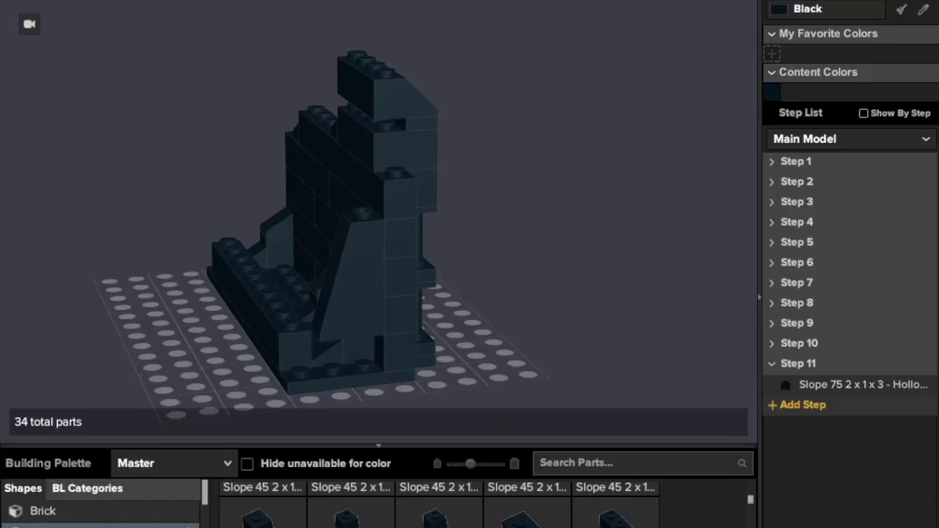
pyautogui.click(63, 517)
pyautogui.click(351, 523)
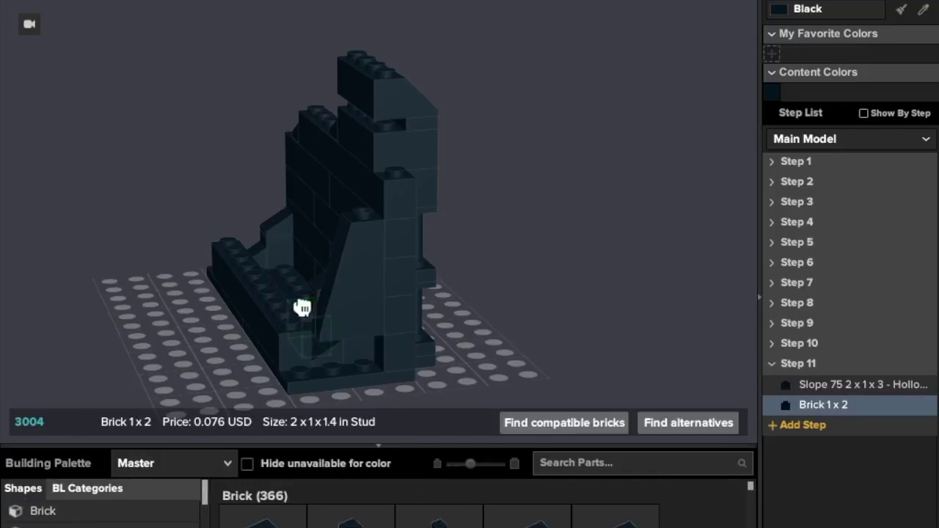
pyautogui.press('Right')
pyautogui.click(352, 347)
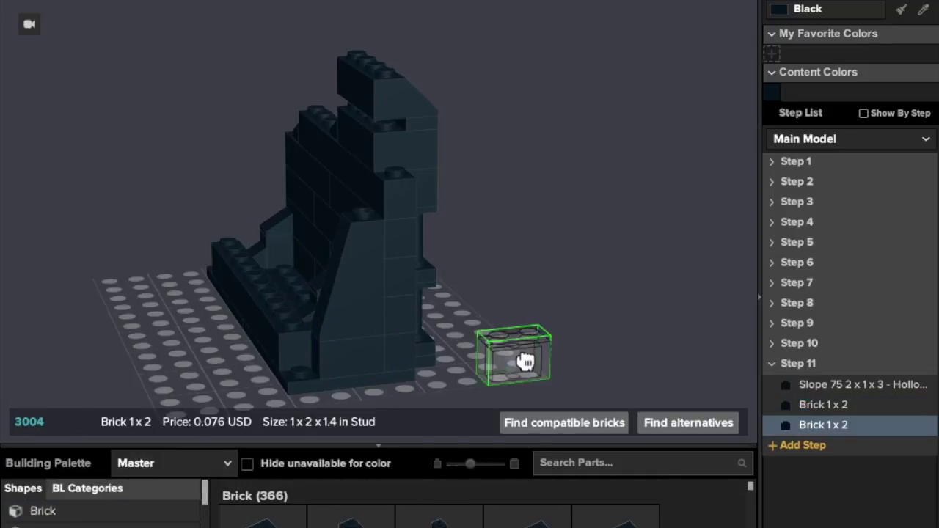
# Clone a Slope 30 1 x 1 x 2/3 from a sloped column onto the top of the Slope 75, and collapse Step 11.
pyautogui.press('c')
pyautogui.moveTo(522, 361); pyautogui.dragTo(586, 366, button='right')
pyautogui.click(365, 293)
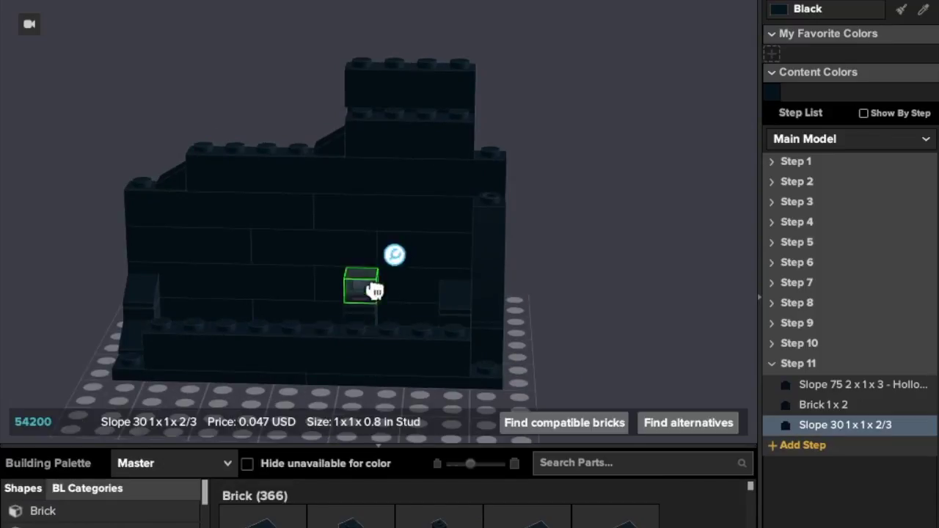
pyautogui.click(497, 191)
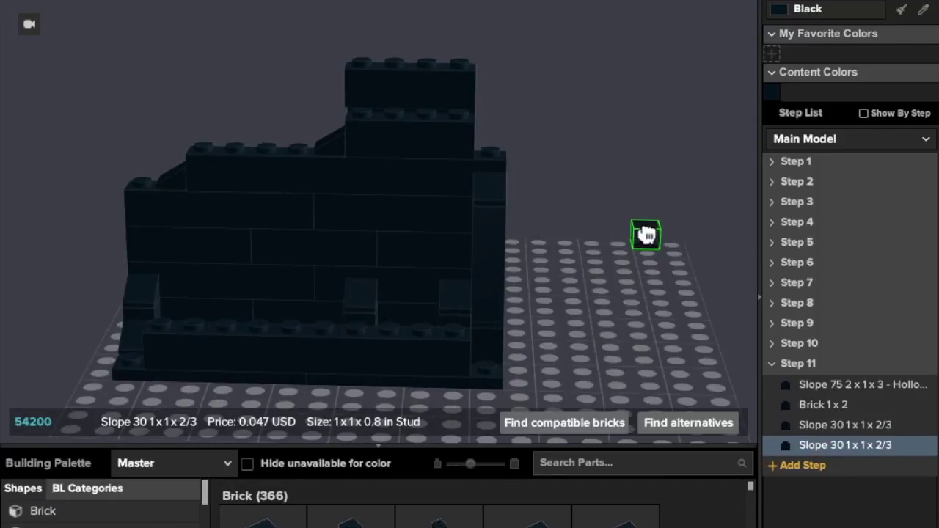
pyautogui.press('Escape')
pyautogui.moveTo(659, 233)
pyautogui.mouseDown(button='right')
pyautogui.moveTo(549, 217)
pyautogui.moveTo(641, 212)
pyautogui.moveTo(663, 235)
pyautogui.moveTo(648, 240)
pyautogui.moveTo(589, 225)
pyautogui.moveTo(684, 224)
pyautogui.moveTo(656, 218)
pyautogui.moveTo(692, 227)
pyautogui.moveTo(647, 231)
pyautogui.mouseUp(button='right')
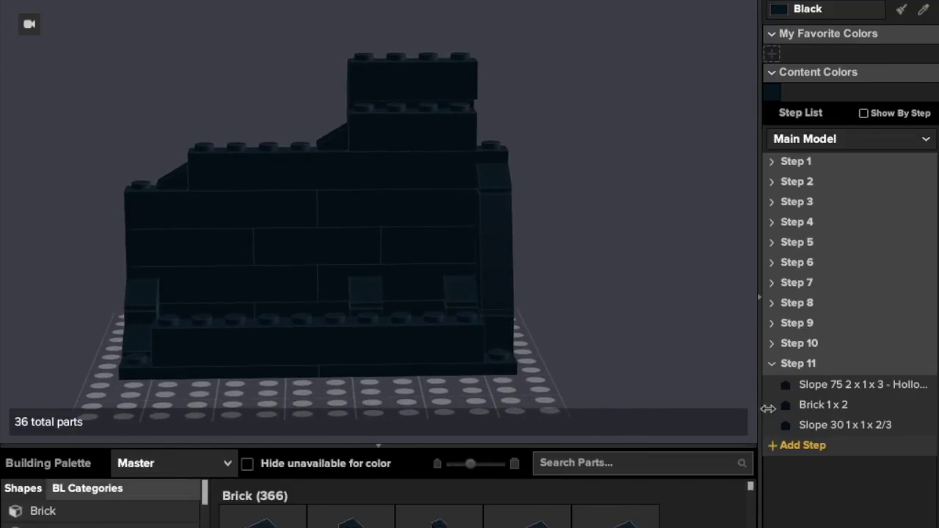
pyautogui.click(772, 364)
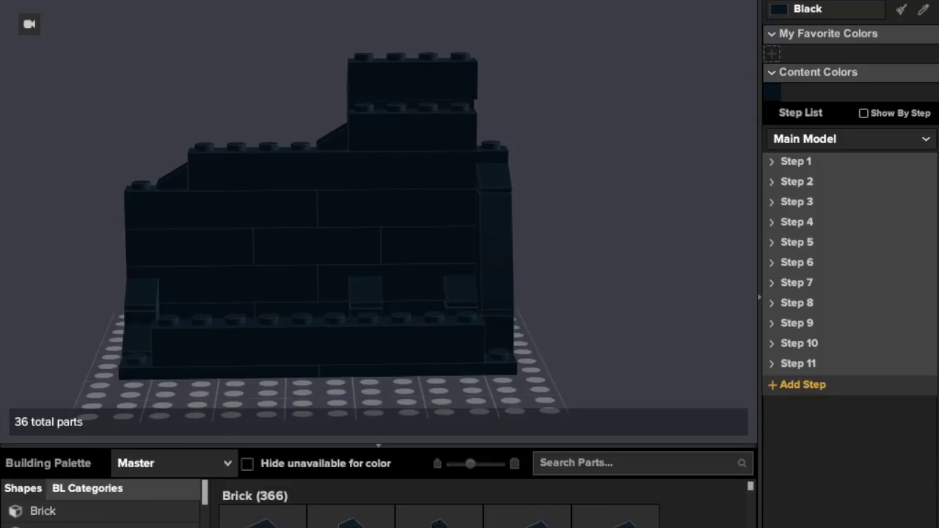
pyautogui.scroll(-2, 103, 108)
pyautogui.moveTo(78, 30); pyautogui.dragTo(615, 406)
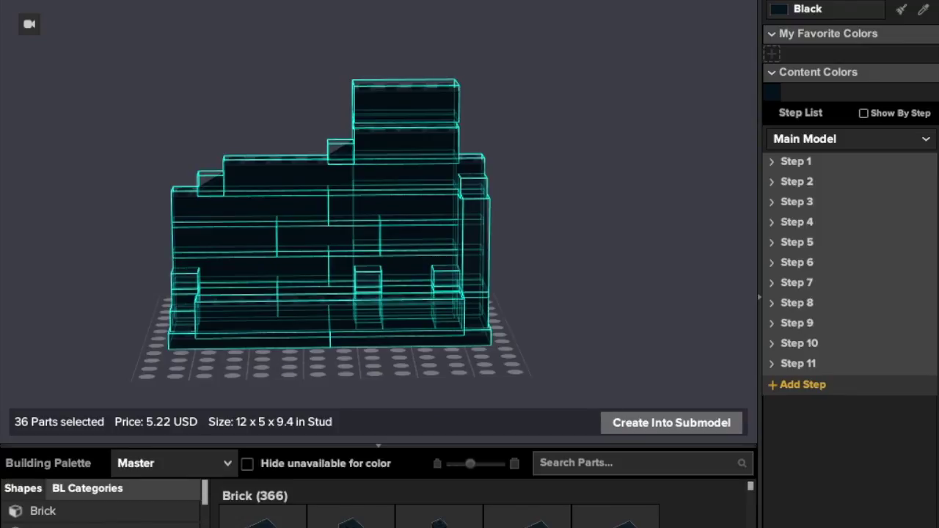
pyautogui.hotkey('ctrl', 'v')
pyautogui.scroll(-4, 566, 230)
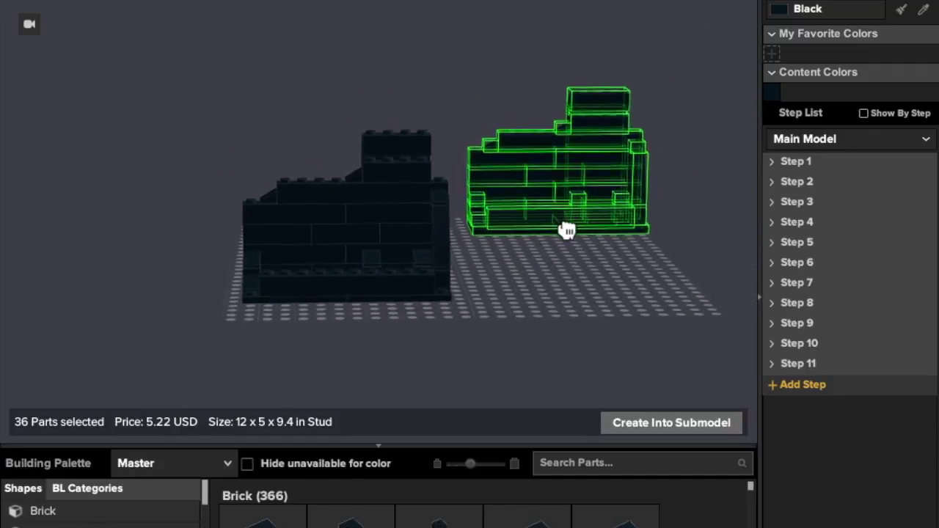
pyautogui.moveTo(558, 231); pyautogui.dragTo(447, 308, button='middle')
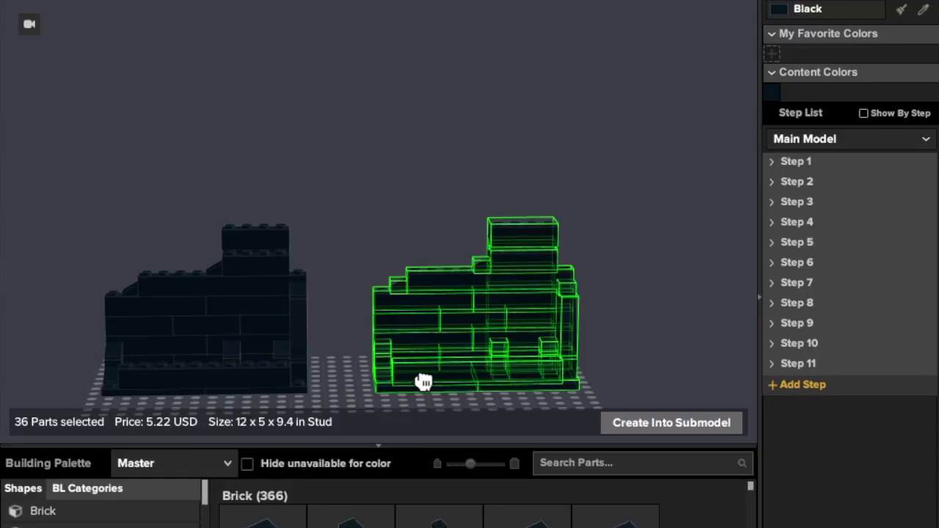
pyautogui.press('Escape')
# Add Step 12 and clone the complete 36-part holder in line with the original, leaving a gap of about six studs.
pyautogui.click(825, 386)
pyautogui.click(825, 386)
pyautogui.moveTo(52, 176)
pyautogui.mouseDown()
pyautogui.moveTo(303, 408)
pyautogui.moveTo(350, 402)
pyautogui.mouseUp()
pyautogui.scroll(2, 430, 359)
pyautogui.moveTo(430, 359)
pyautogui.mouseDown(button='middle')
pyautogui.moveTo(370, 266)
pyautogui.moveTo(327, 262)
pyautogui.mouseUp(button='middle')
pyautogui.moveTo(306, 316); pyautogui.dragTo(349, 316)
pyautogui.moveTo(349, 316); pyautogui.dragTo(355, 257, button='right')
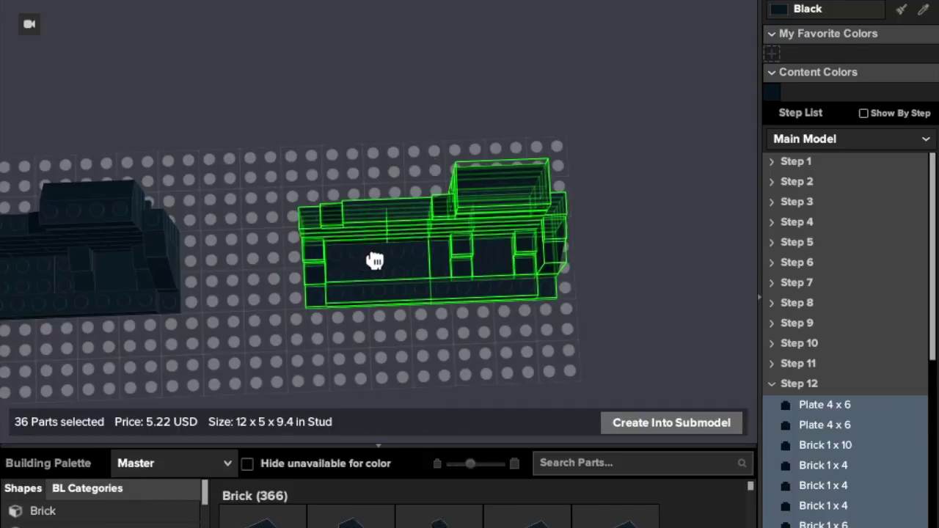
pyautogui.click(374, 260)
# Place a second copy of the complete holder in line beyond the first copy.
pyautogui.moveTo(485, 251); pyautogui.dragTo(397, 249, button='middle')
pyautogui.moveTo(397, 250); pyautogui.dragTo(273, 244)
pyautogui.moveTo(196, 342); pyautogui.dragTo(527, 308, button='middle')
pyautogui.moveTo(527, 308)
pyautogui.mouseDown(button='right')
pyautogui.moveTo(517, 308)
pyautogui.moveTo(526, 308)
pyautogui.mouseUp(button='right')
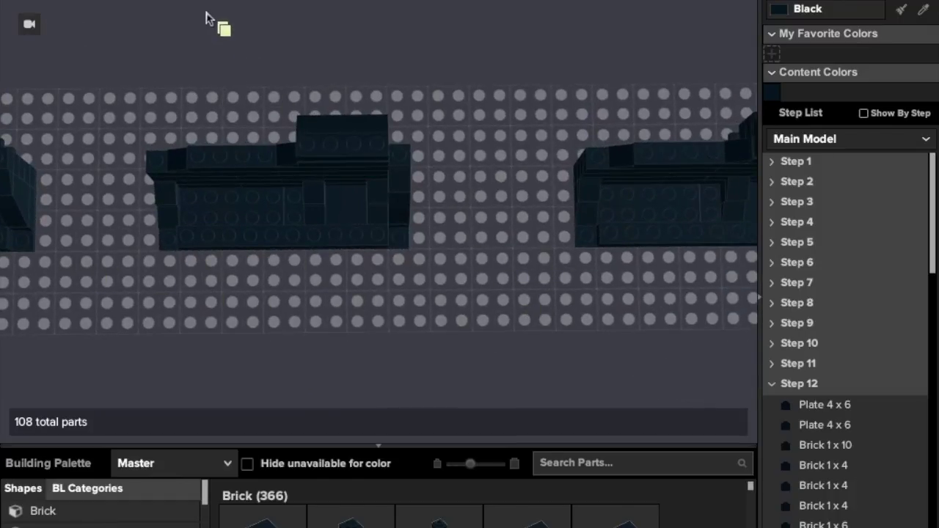
# Move the farthest holder copy about two studs closer to the middle copy.
pyautogui.moveTo(420, 121); pyautogui.dragTo(198, 118, button='middle')
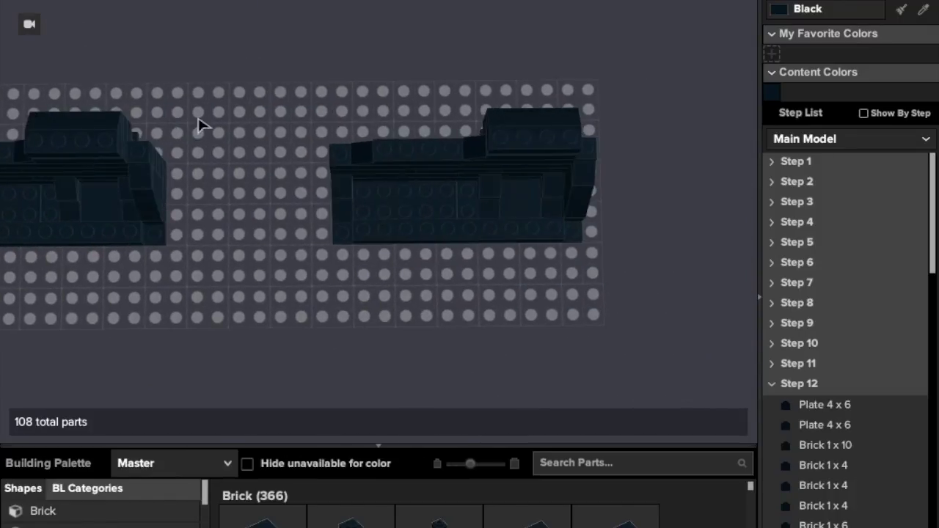
pyautogui.moveTo(332, 94); pyautogui.dragTo(612, 273)
pyautogui.moveTo(439, 242); pyautogui.dragTo(382, 231)
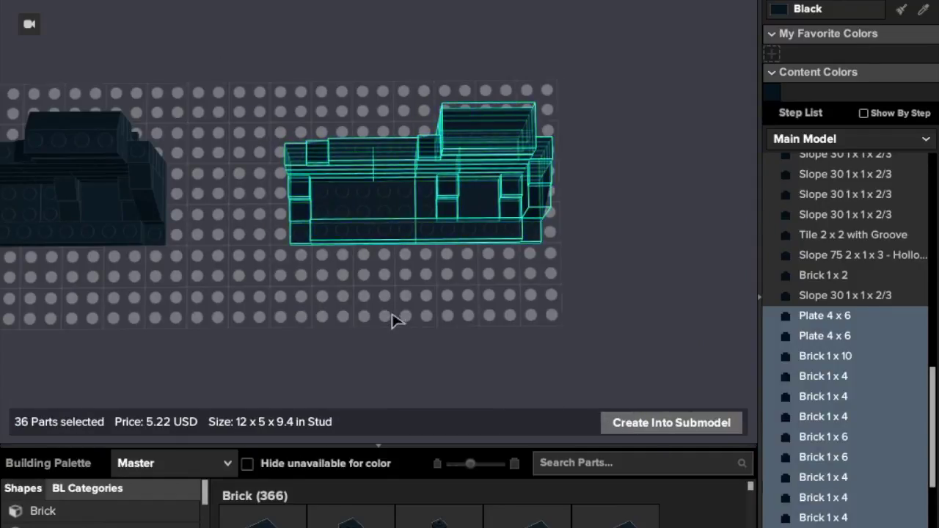
pyautogui.click(392, 318)
# Move all 36 parts of the farthest holder copy out of Step 12 into a separate Step 13.
pyautogui.click(881, 325)
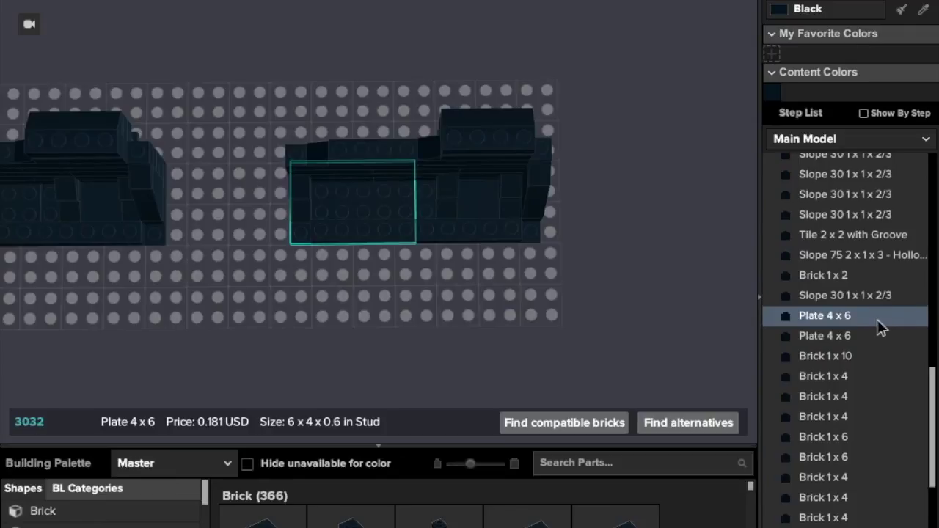
pyautogui.scroll(-10, 881, 325)
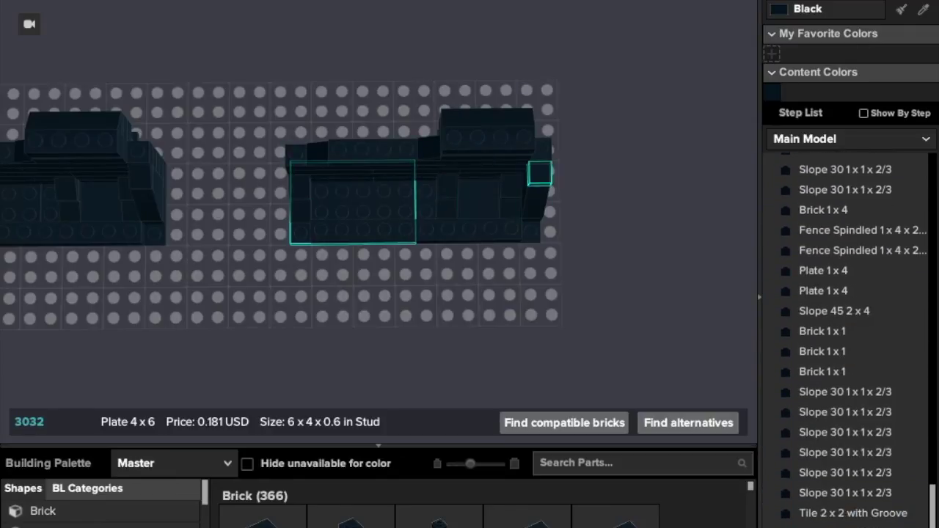
pyautogui.keyDown('shift'); pyautogui.click(817, 525); pyautogui.keyUp('shift')
pyautogui.scroll(-2, 818, 526)
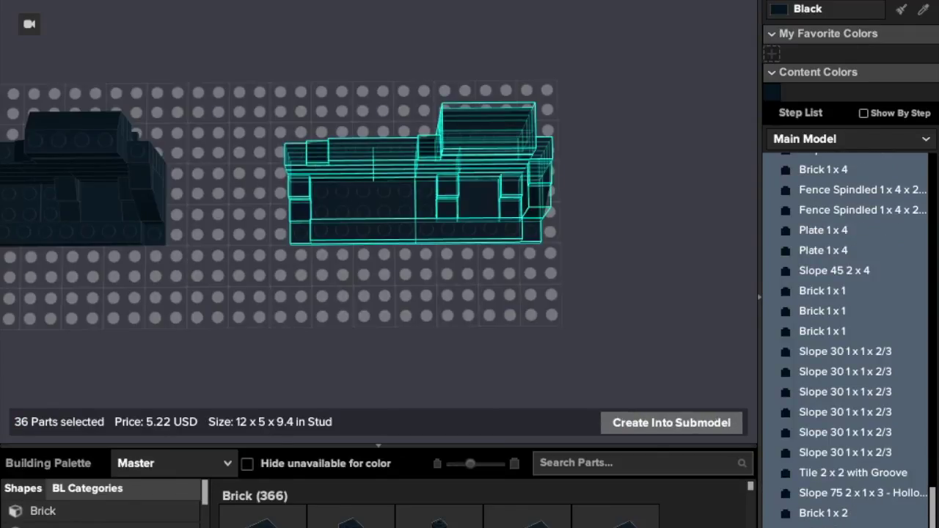
pyautogui.press('Escape')
pyautogui.scroll(2, 822, 378)
pyautogui.scroll(15, 821, 381)
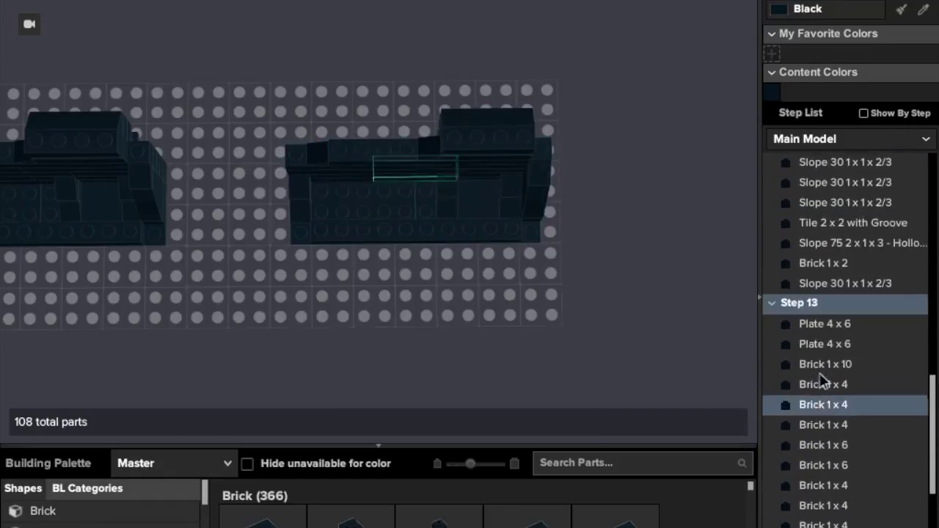
# Move the ten consecutive Brick 1 x 4 and Brick 1 x 6 wall parts from Step 12 into a new Step 13 before the farthest copy's step.
pyautogui.scroll(4, 822, 382)
pyautogui.click(807, 162)
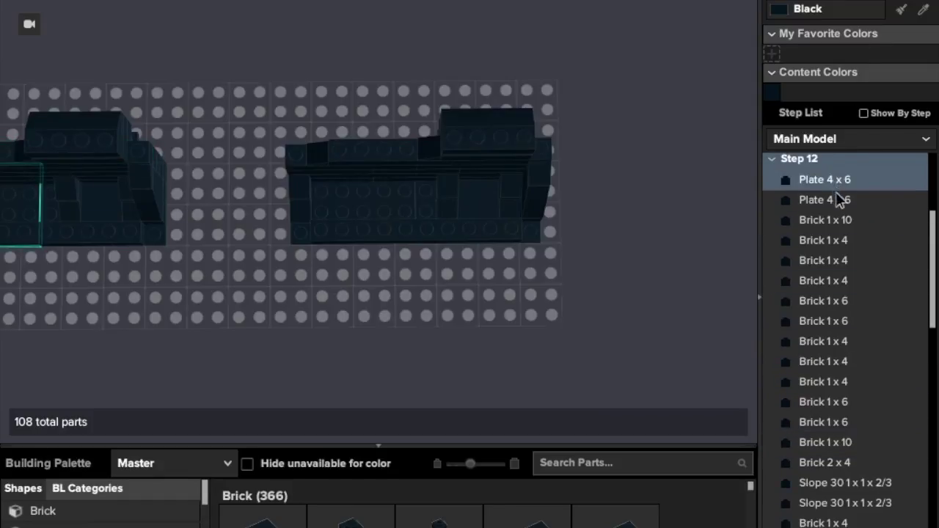
pyautogui.click(848, 242)
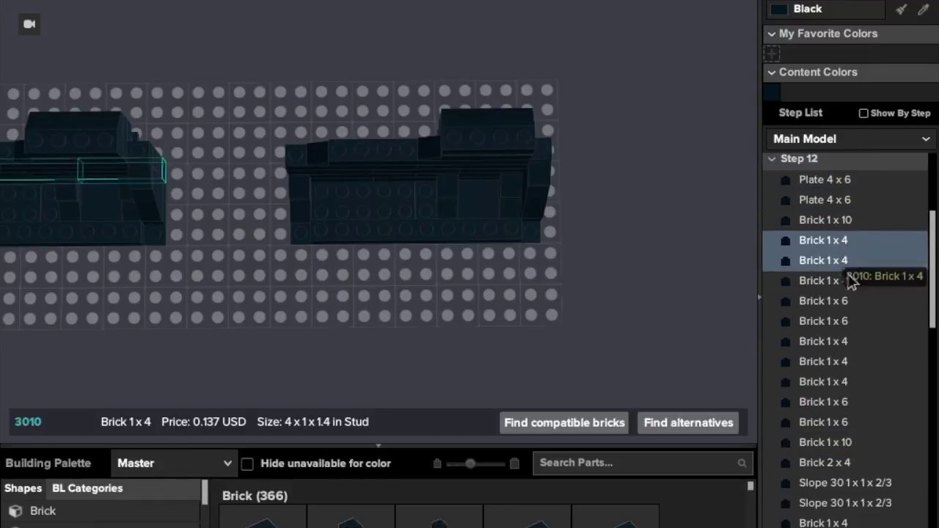
pyautogui.keyDown('shift'); pyautogui.click(854, 431); pyautogui.keyUp('shift')
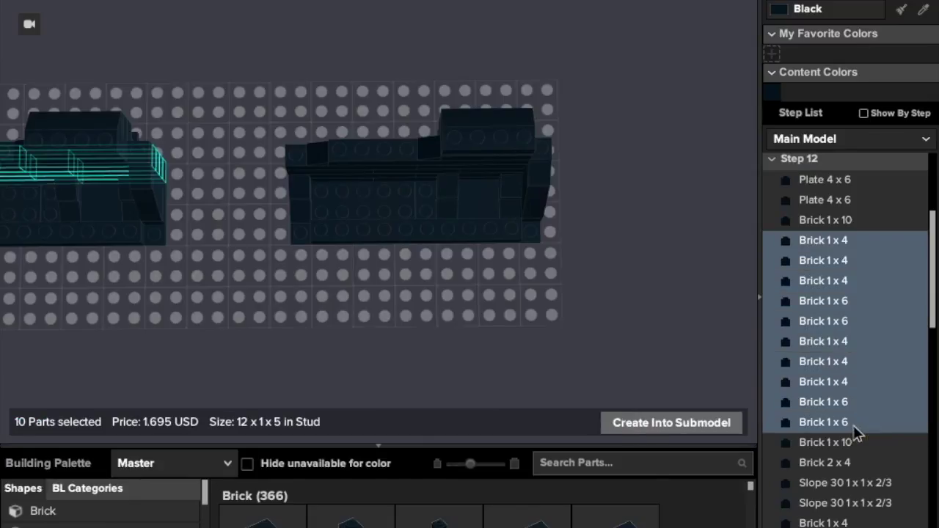
pyautogui.scroll(-5, 848, 338)
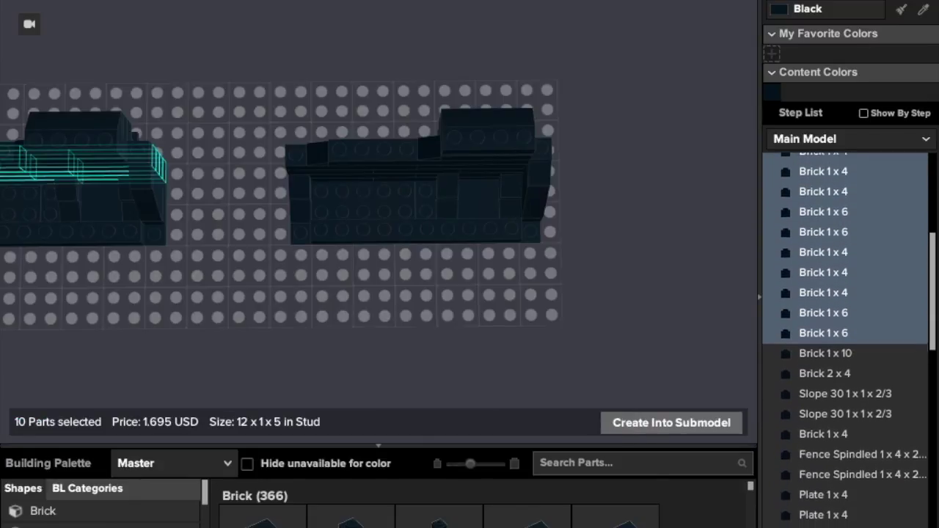
pyautogui.scroll(-6, 848, 338)
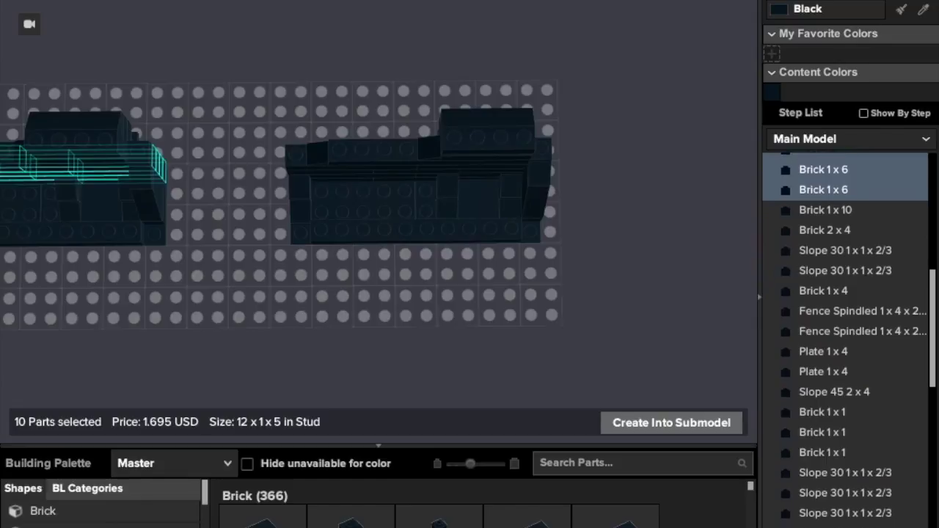
pyautogui.scroll(-5, 847, 338)
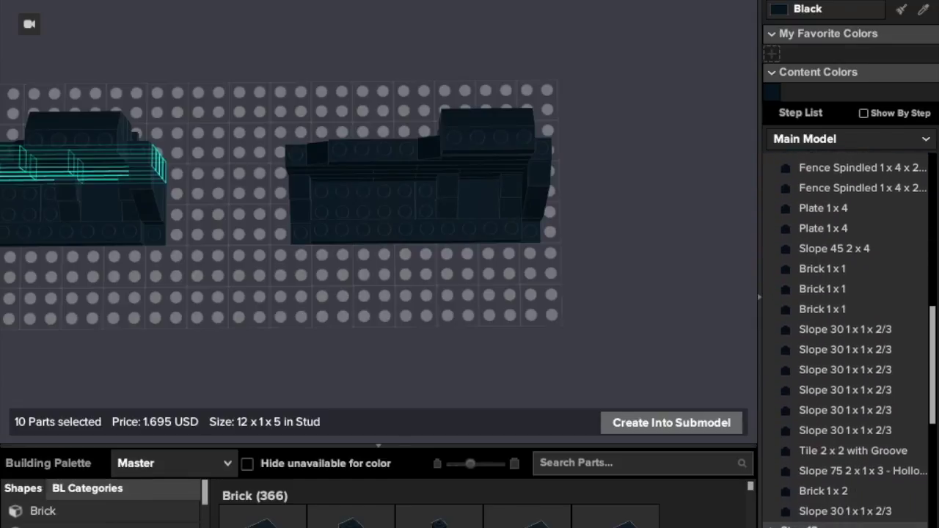
pyautogui.moveTo(770, 524); pyautogui.dragTo(770, 523)
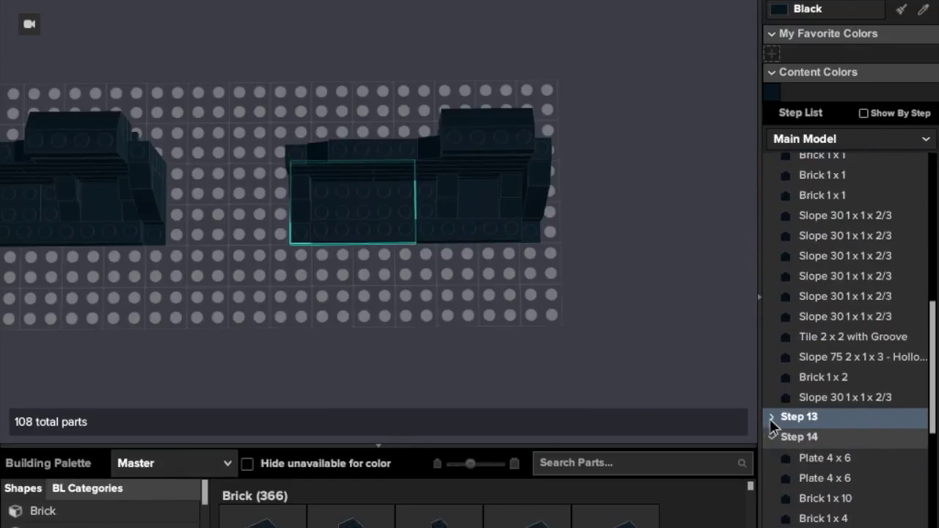
# Move the first two Brick 1 x 6 parts from Step 13 into a new Step 14.
pyautogui.click(772, 417)
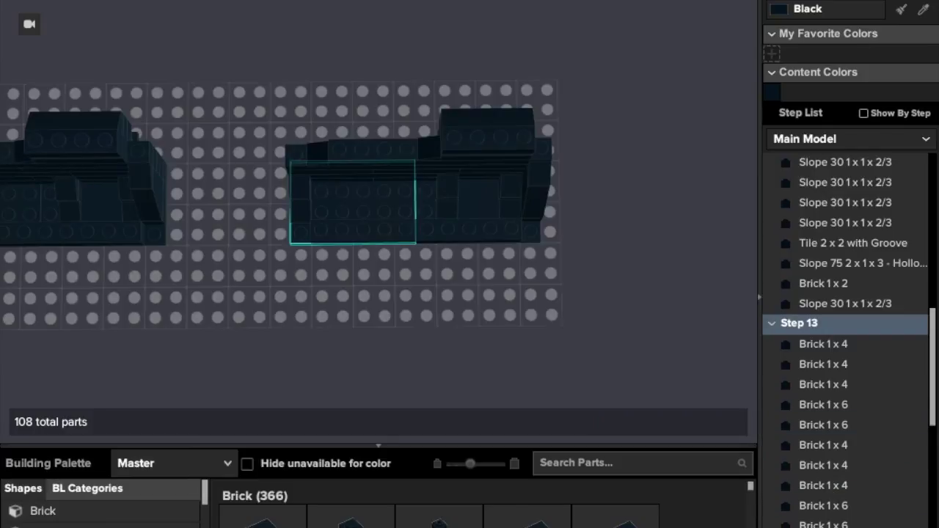
pyautogui.scroll(-1, 847, 338)
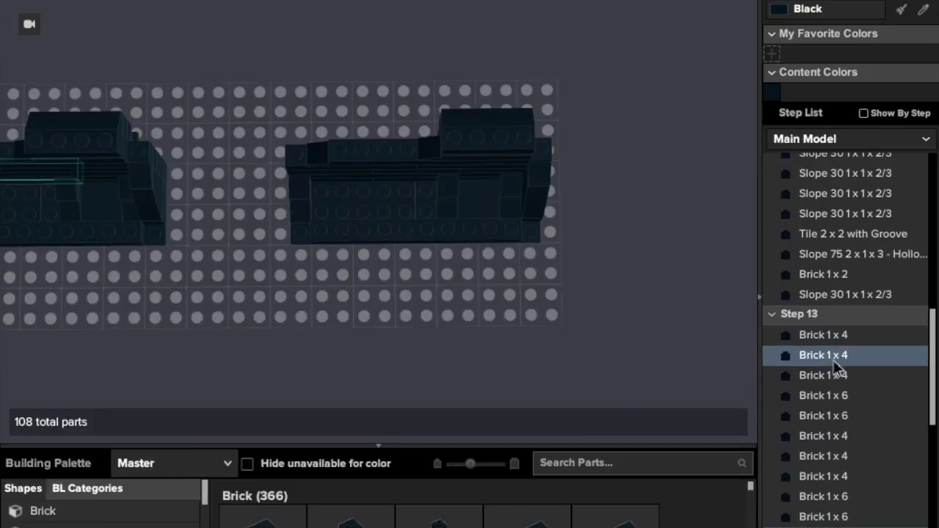
pyautogui.click(847, 396)
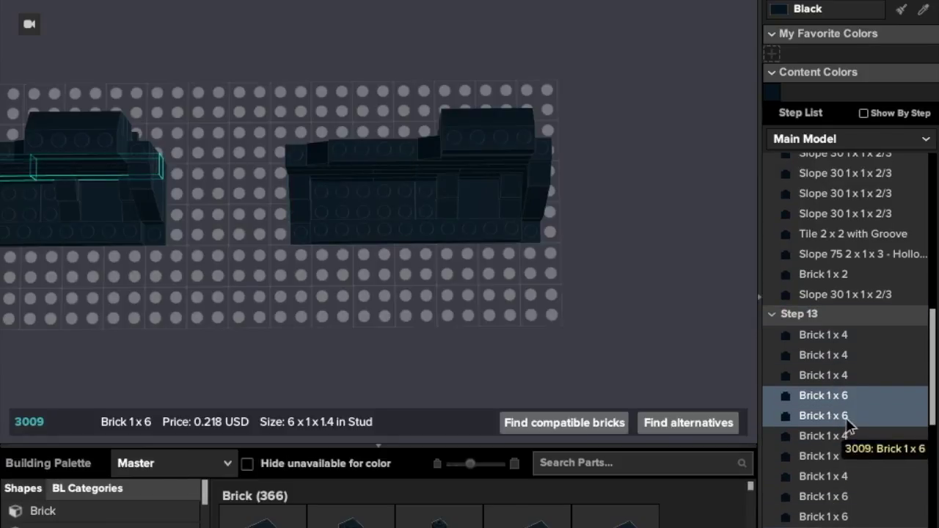
pyautogui.keyDown('ctrl'); pyautogui.click(848, 416); pyautogui.keyUp('ctrl')
pyautogui.moveTo(848, 416); pyautogui.dragTo(786, 506)
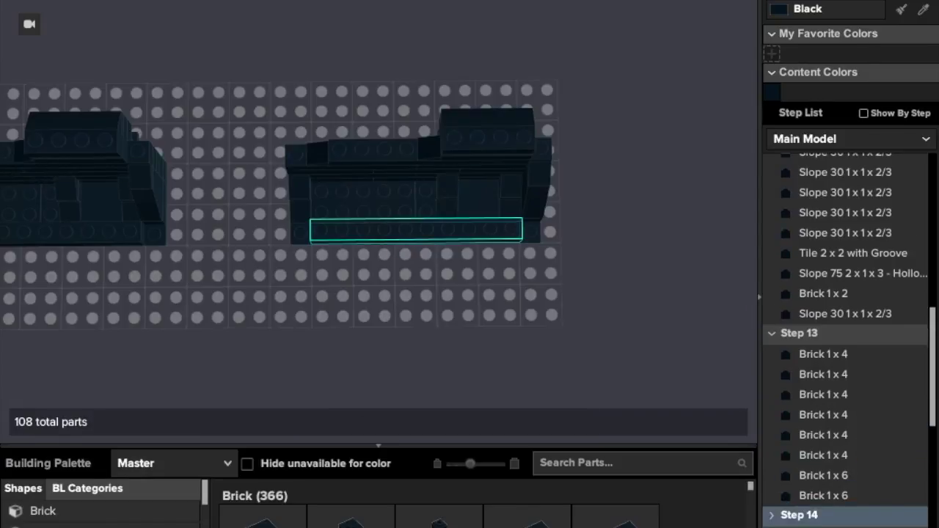
# Move the last three of the six Brick 1 x 4 parts from Step 13 into a new step of their own.
pyautogui.click(828, 393)
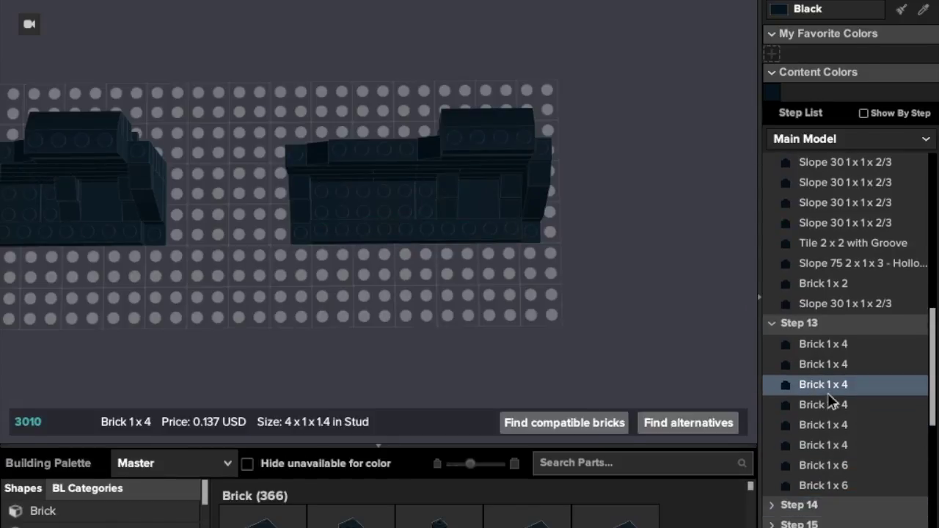
pyautogui.click(839, 411)
pyautogui.keyDown('shift'); pyautogui.click(847, 447); pyautogui.keyUp('shift')
pyautogui.moveTo(846, 446); pyautogui.dragTo(844, 505)
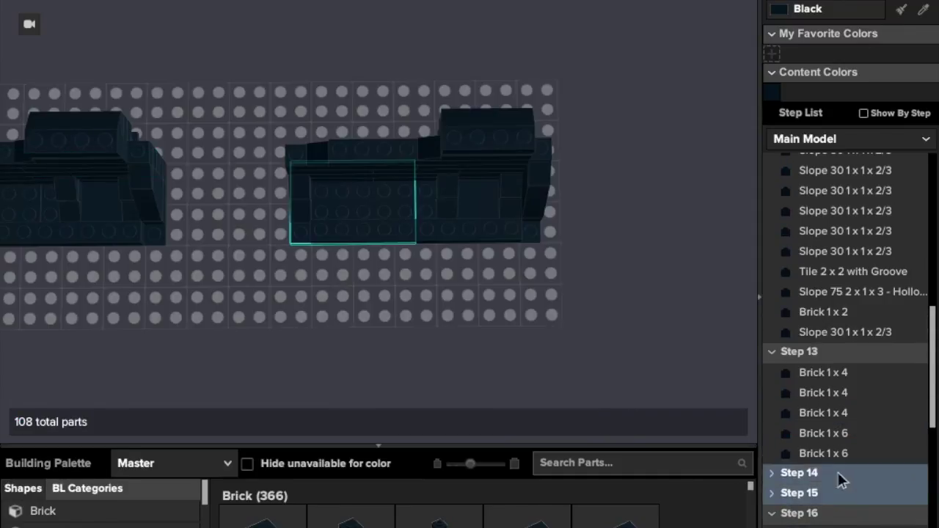
# Add a new empty Step 16 directly before the farthest holder copy's step.
pyautogui.click(836, 433)
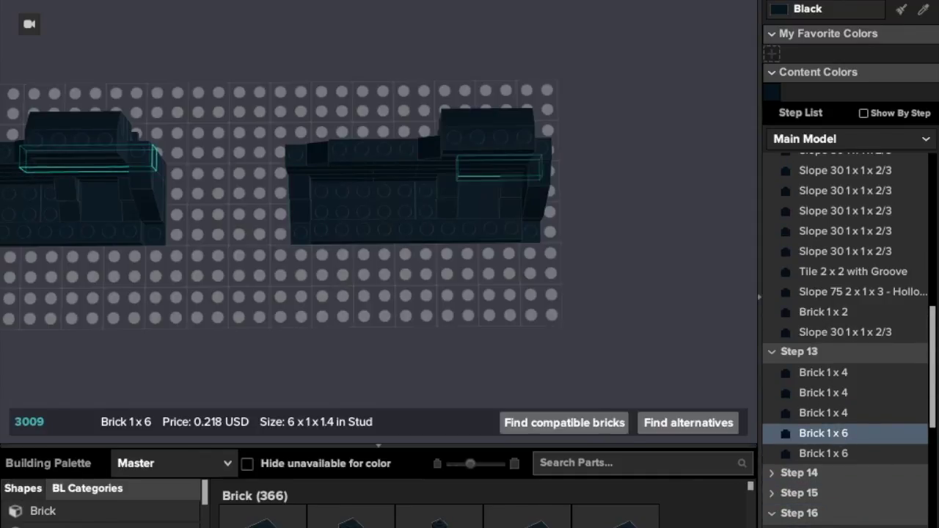
pyautogui.scroll(-1, 844, 338)
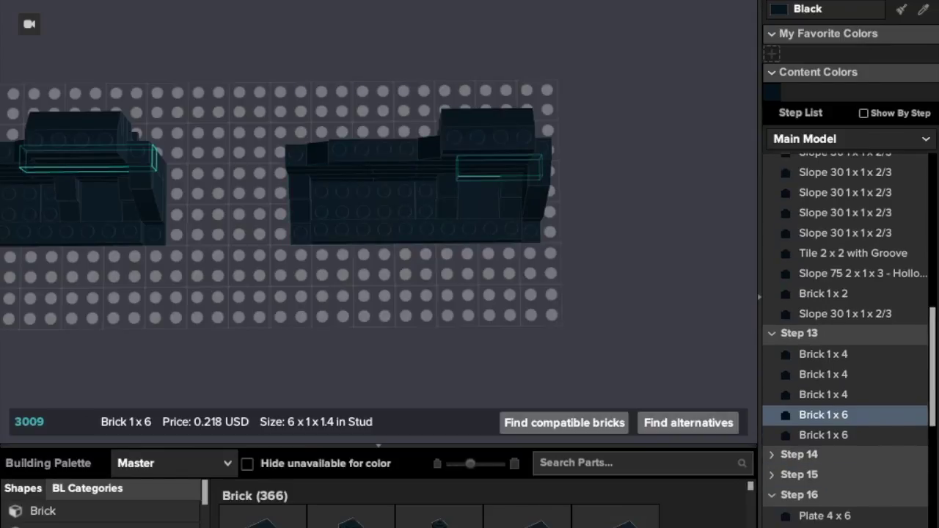
pyautogui.keyDown('shift'); pyautogui.click(843, 438); pyautogui.keyUp('shift')
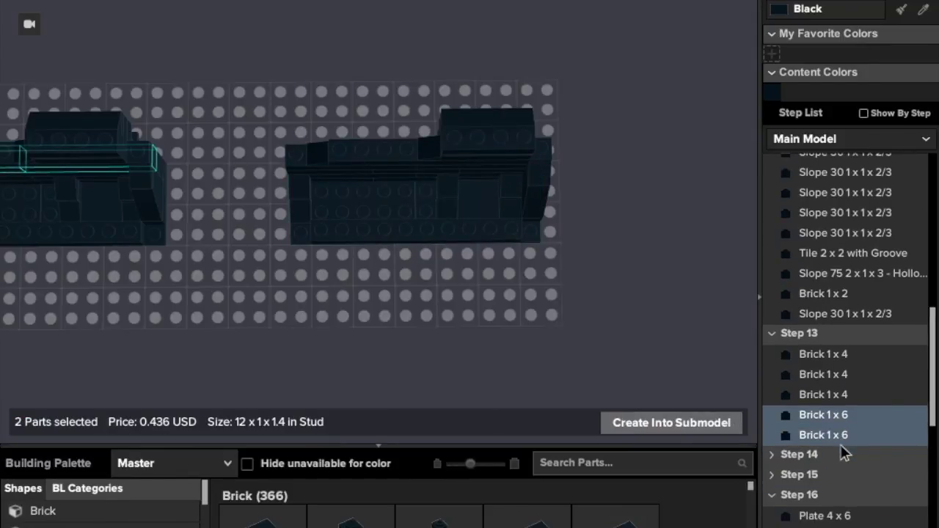
pyautogui.scroll(-20, 844, 454)
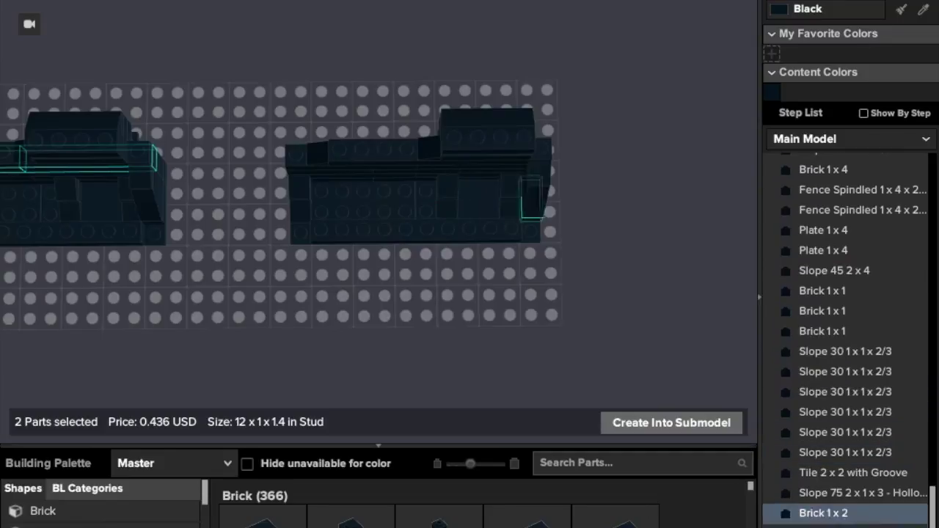
pyautogui.press('Escape')
pyautogui.scroll(3, 828, 178)
pyautogui.scroll(7, 822, 177)
pyautogui.scroll(7, 822, 176)
pyautogui.moveTo(822, 176); pyautogui.dragTo(822, 233)
pyautogui.scroll(5, 832, 181)
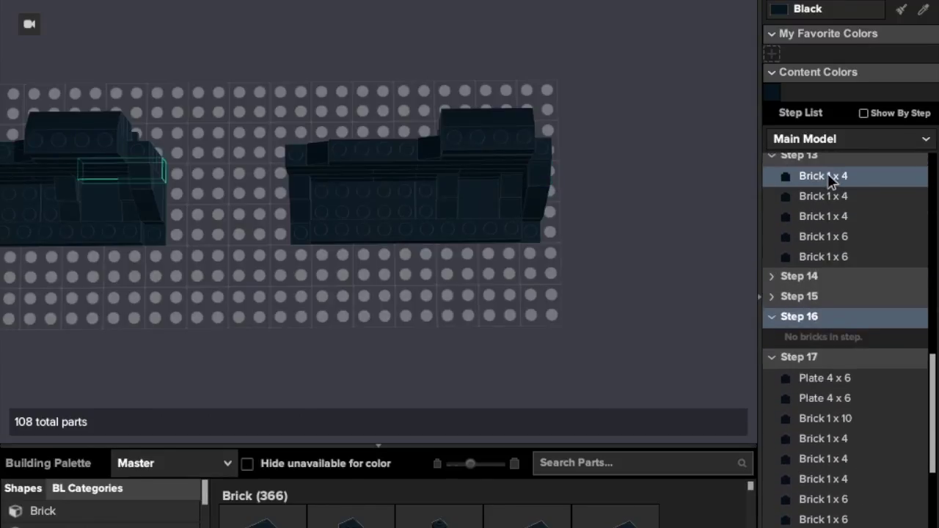
# Move the two Brick 1 x 6 parts from Step 13 into the empty Step 16.
pyautogui.click(856, 247)
pyautogui.keyDown('shift'); pyautogui.click(857, 263); pyautogui.keyUp('shift')
pyautogui.moveTo(857, 264); pyautogui.dragTo(851, 355)
pyautogui.click(772, 293)
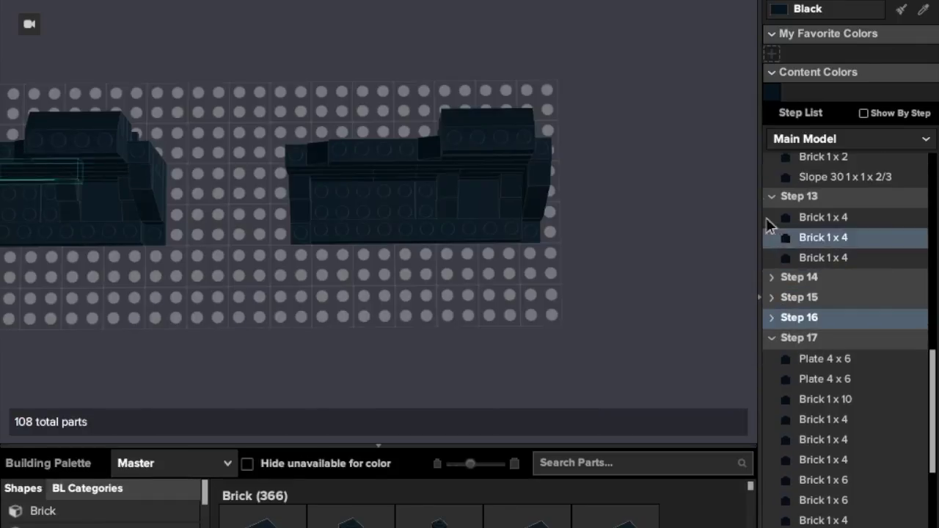
# Turn all 36 parts of the first holder in the row into a submodel named Bountinere Holder 1.
pyautogui.moveTo(571, 296); pyautogui.dragTo(844, 284, button='middle')
pyautogui.moveTo(105, 27); pyautogui.dragTo(428, 269)
pyautogui.click(197, 280)
pyautogui.moveTo(197, 280); pyautogui.dragTo(599, 301, button='middle')
pyautogui.moveTo(133, 98); pyautogui.dragTo(499, 367)
pyautogui.click(667, 425)
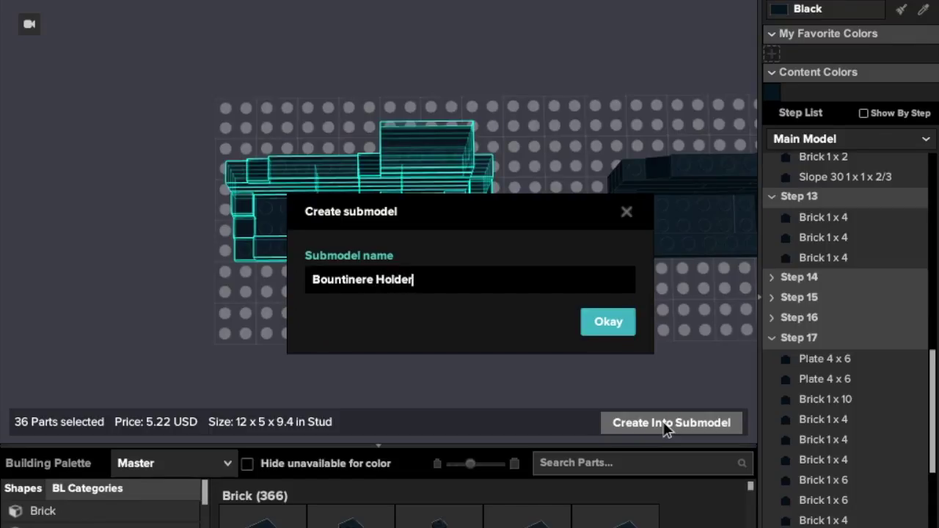
pyautogui.click(609, 323)
# Turn all 36 parts of the middle holder into a submodel named Bountinere Holder 2.
pyautogui.moveTo(189, 47); pyautogui.dragTo(529, 334)
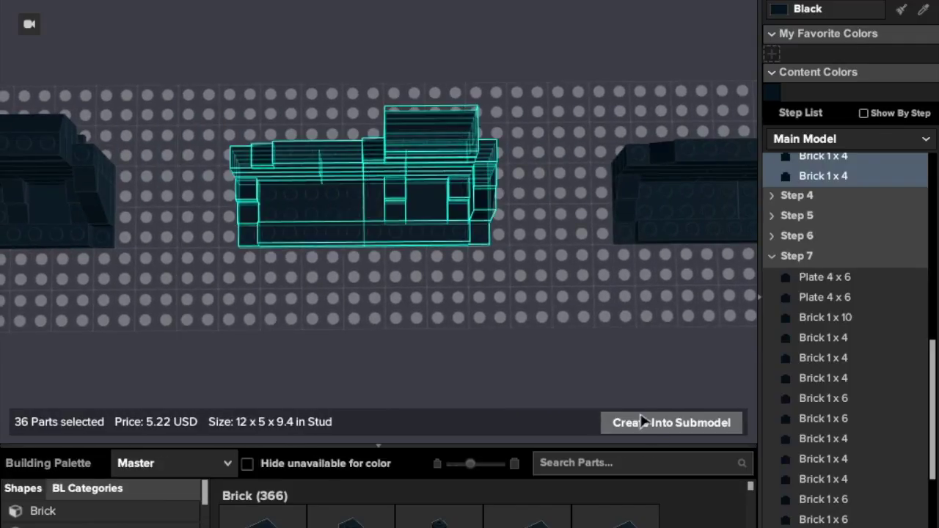
pyautogui.click(643, 423)
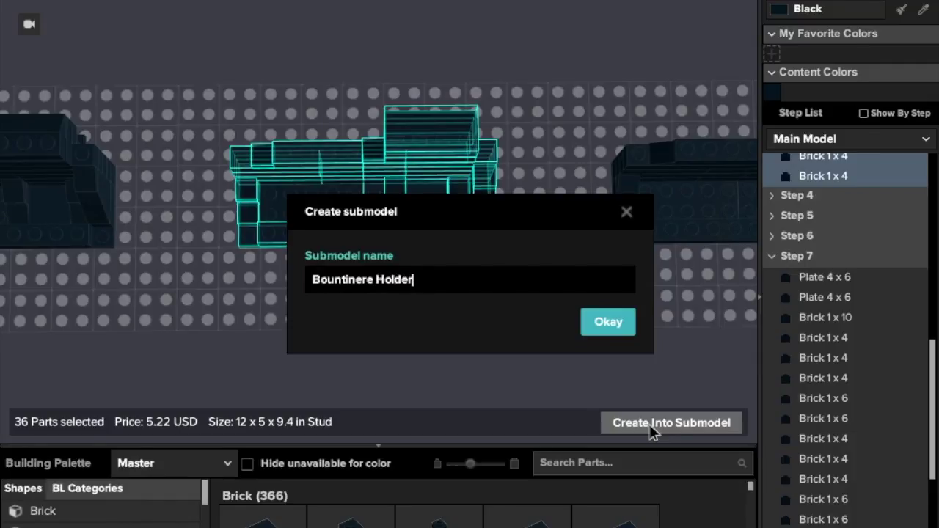
pyautogui.click(618, 324)
# Turn all 36 parts of the farthest holder into a submodel named Corsage Holder.
pyautogui.moveTo(611, 318); pyautogui.dragTo(320, 308, button='middle')
pyautogui.moveTo(247, 72); pyautogui.dragTo(599, 323)
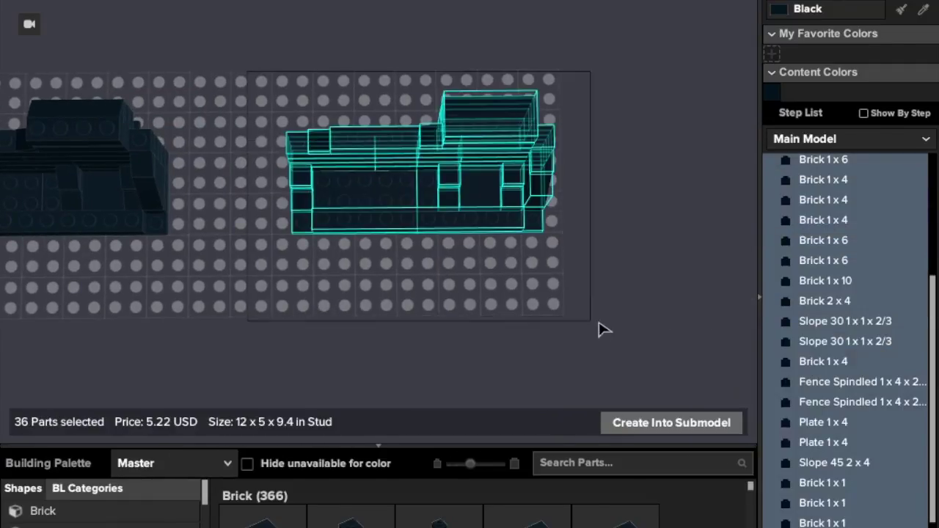
pyautogui.click(659, 424)
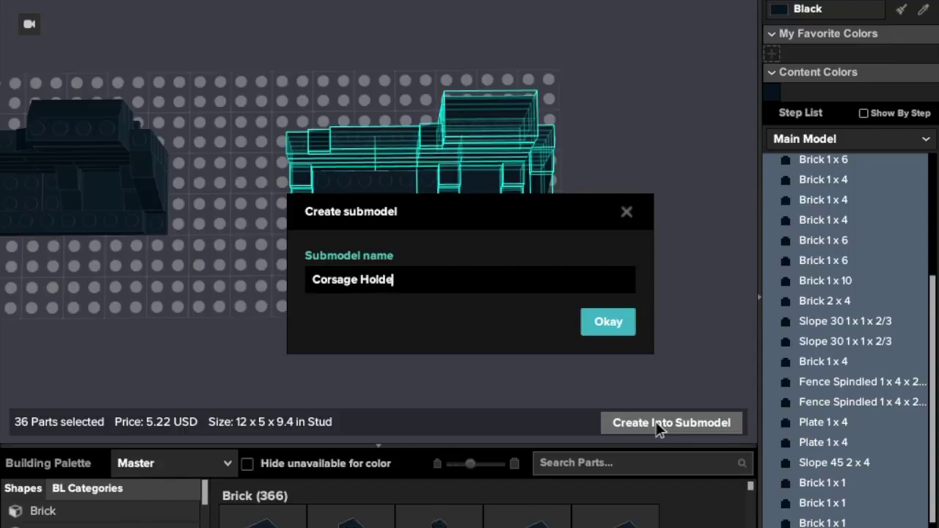
pyautogui.click(624, 332)
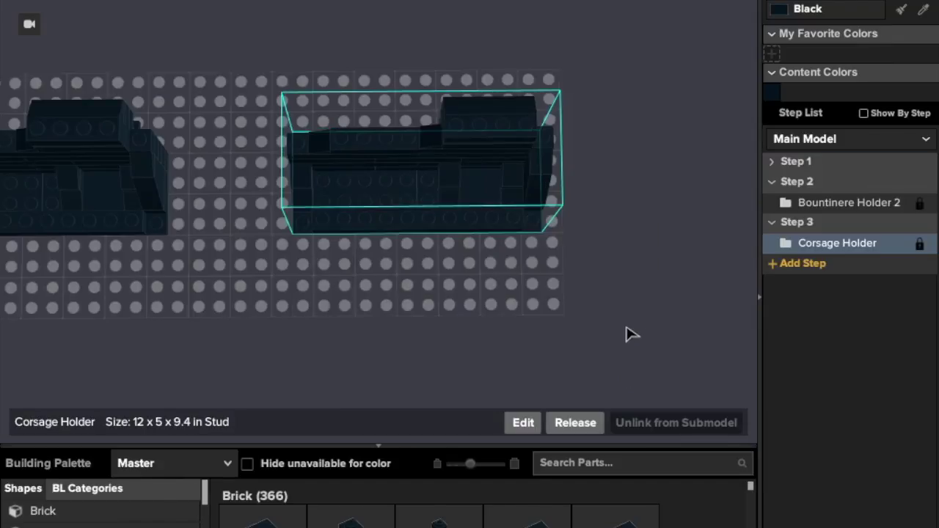
# Open the Bountinere Holder 2 submodel for editing its building steps.
pyautogui.click(788, 204)
pyautogui.click(792, 205)
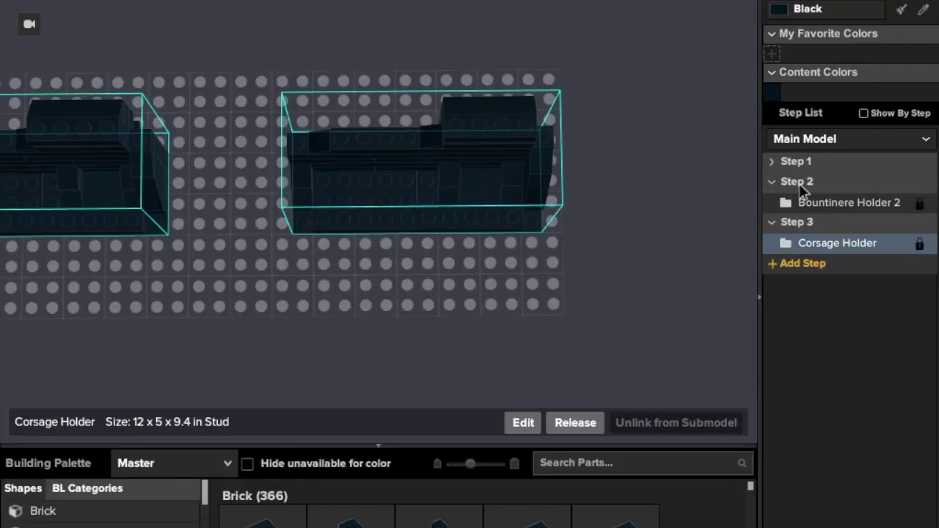
pyautogui.click(840, 139)
pyautogui.click(839, 207)
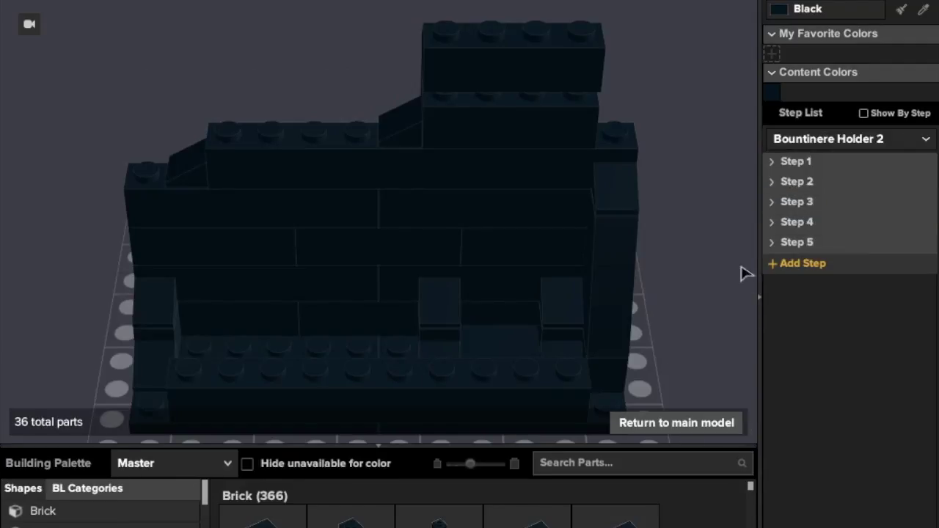
# Add a new empty step after Step 5 of the Bountinere Holder 2 submodel.
pyautogui.click(773, 165)
pyautogui.scroll(-5, 778, 292)
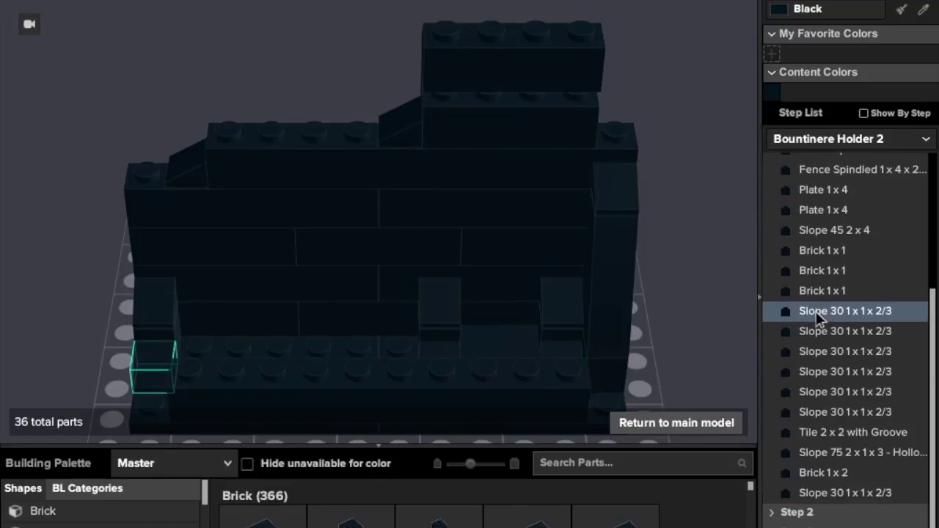
pyautogui.scroll(-3, 844, 308)
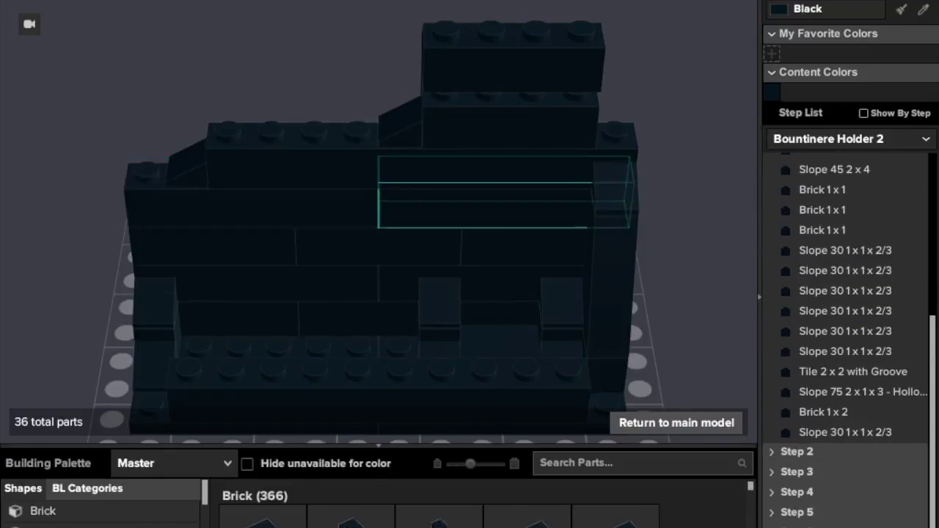
pyautogui.click(772, 452)
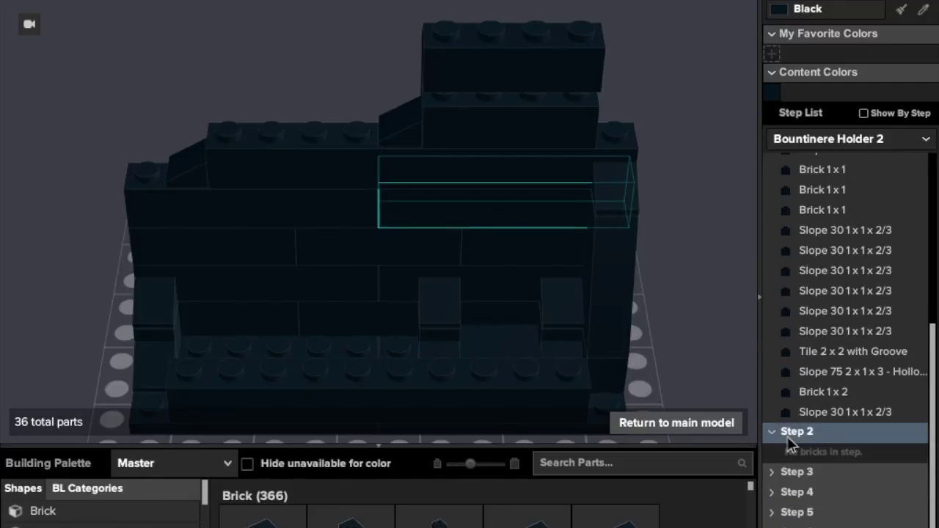
pyautogui.moveTo(798, 518); pyautogui.dragTo(798, 523)
pyautogui.scroll(6, 804, 400)
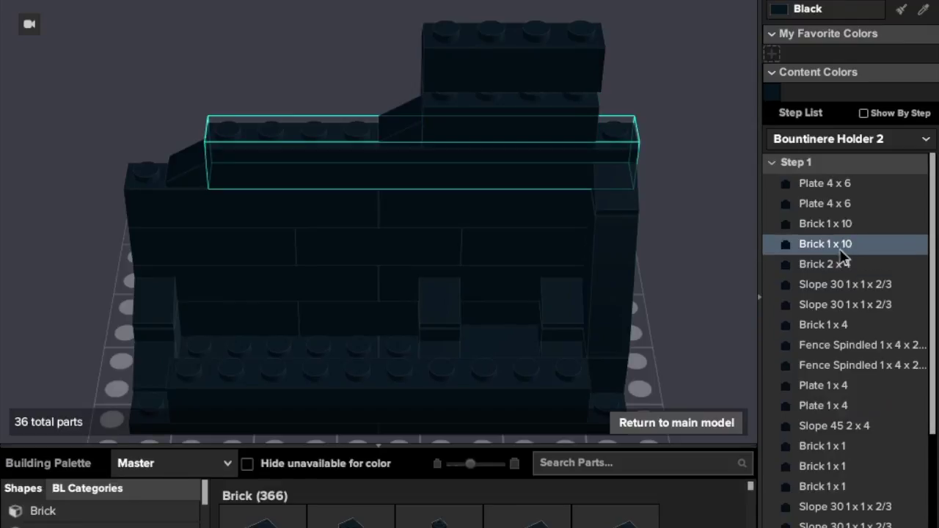
# Open the Bountinere Holder 1 submodel and examine which parts its Steps 4, 5 and 6 contain.
pyautogui.click(829, 143)
pyautogui.click(827, 192)
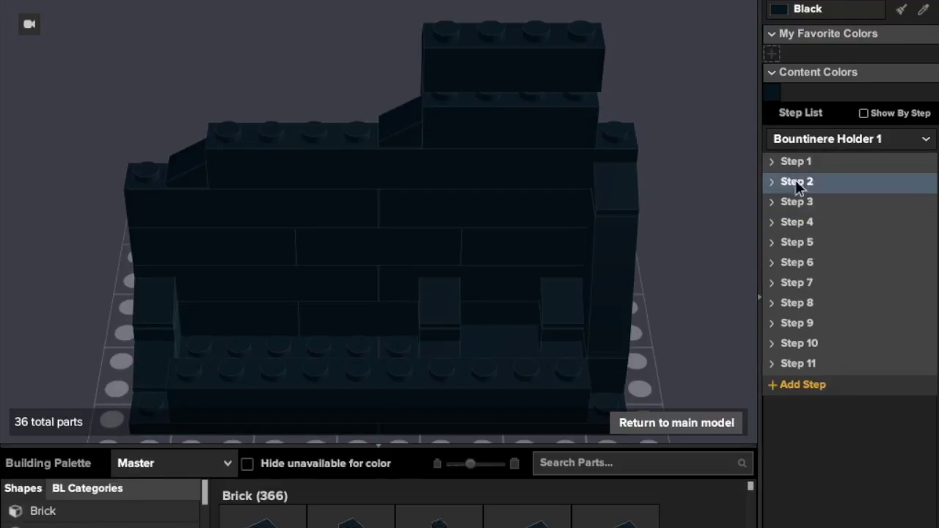
pyautogui.click(771, 222)
pyautogui.click(772, 302)
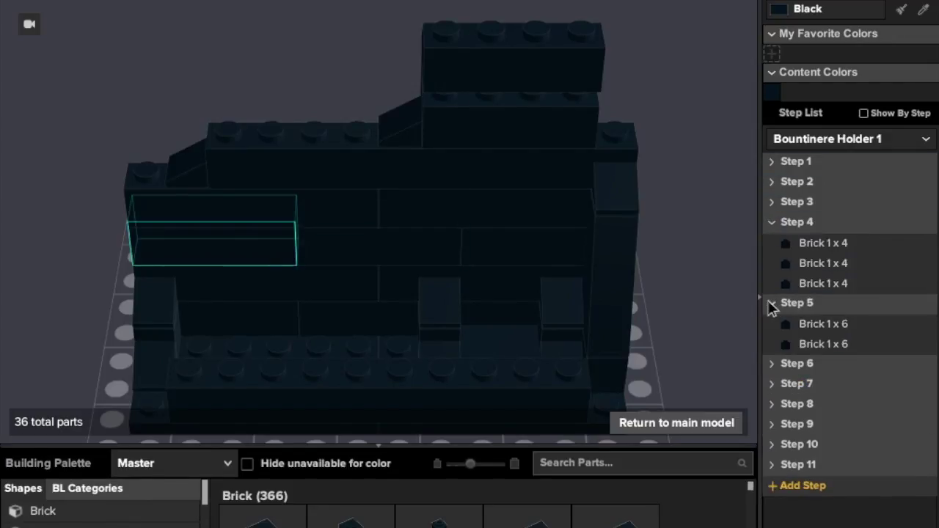
pyautogui.click(772, 364)
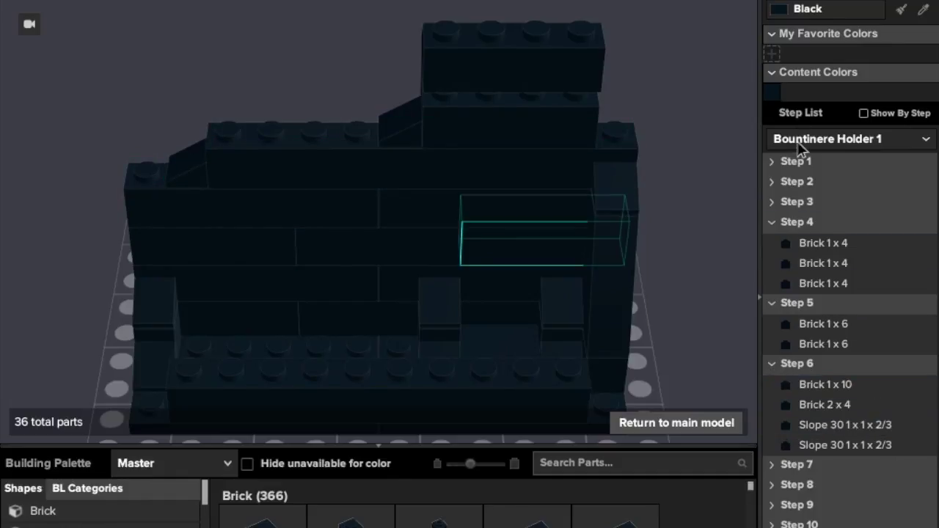
# In Bountinere Holder 2, move the second Brick 1 x 10, the Brick 2 x 4 and the first two Slope 30 parts from Step 1 to Step 6.
pyautogui.click(801, 143)
pyautogui.click(815, 208)
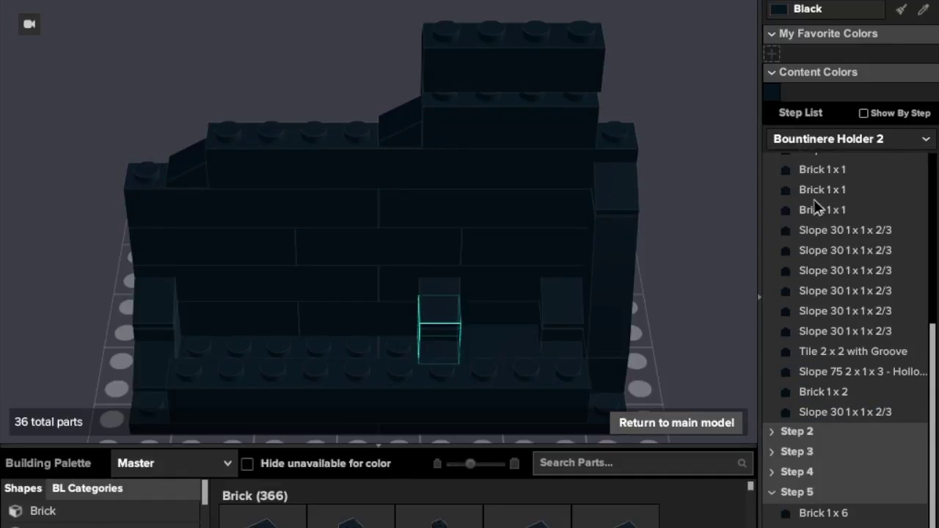
pyautogui.scroll(1, 798, 343)
pyautogui.scroll(4, 800, 345)
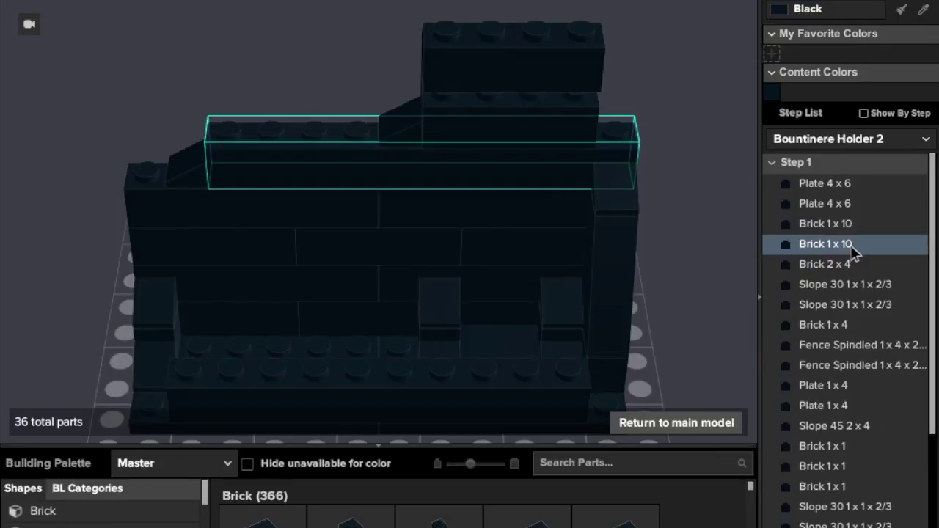
pyautogui.click(851, 244)
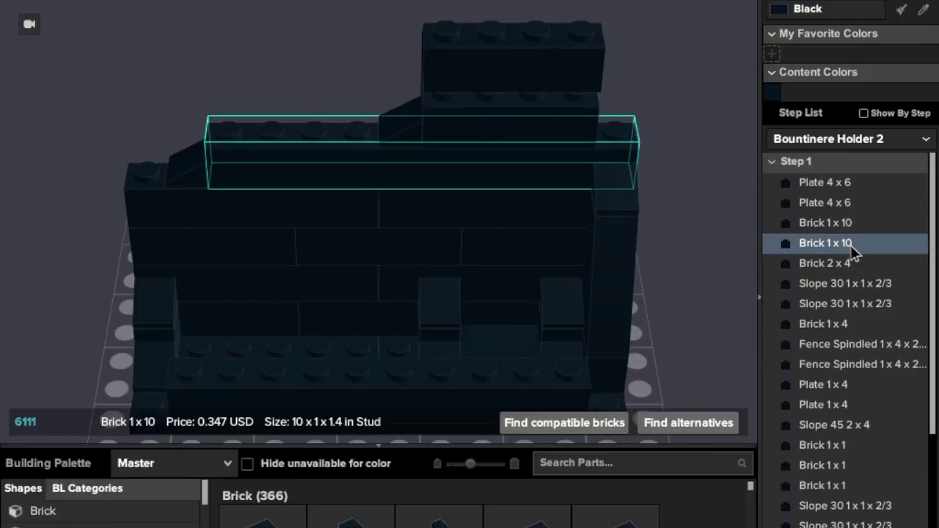
pyautogui.keyDown('shift'); pyautogui.click(861, 328); pyautogui.keyUp('shift')
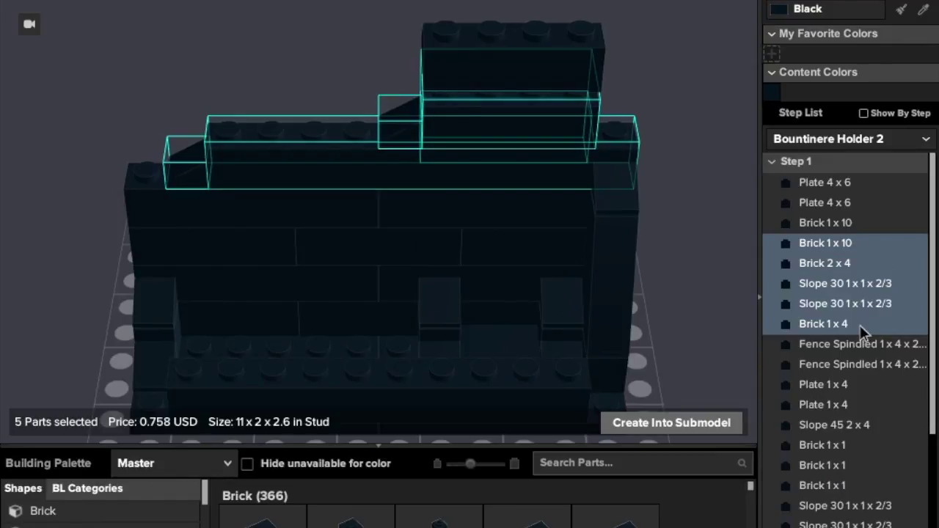
pyautogui.moveTo(861, 325)
pyautogui.mouseDown()
pyautogui.moveTo(863, 370)
pyautogui.moveTo(859, 323)
pyautogui.mouseUp()
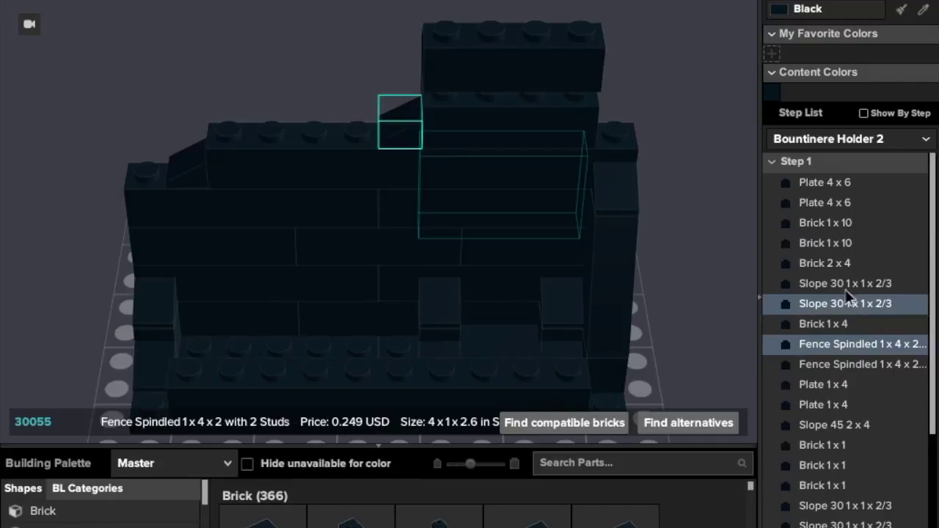
pyautogui.click(839, 243)
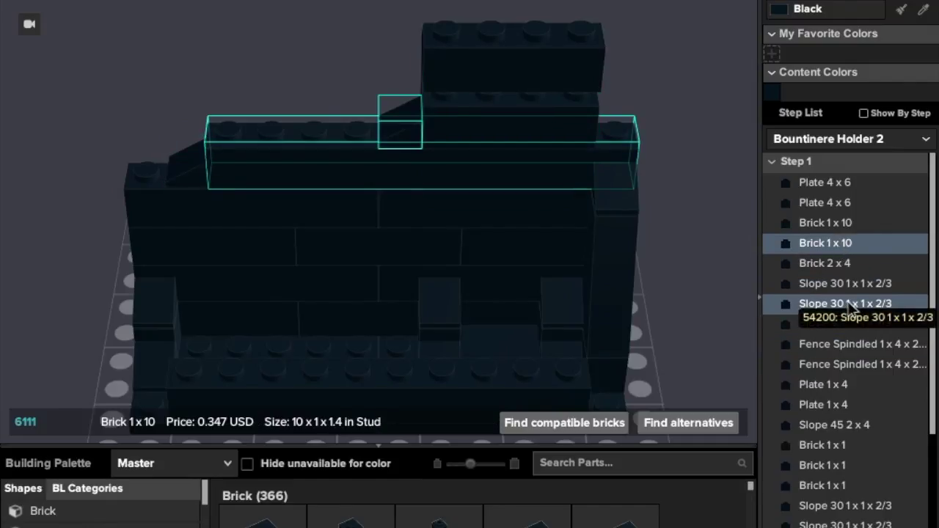
pyautogui.keyDown('shift'); pyautogui.click(853, 303); pyautogui.keyUp('shift')
pyautogui.scroll(-6, 844, 338)
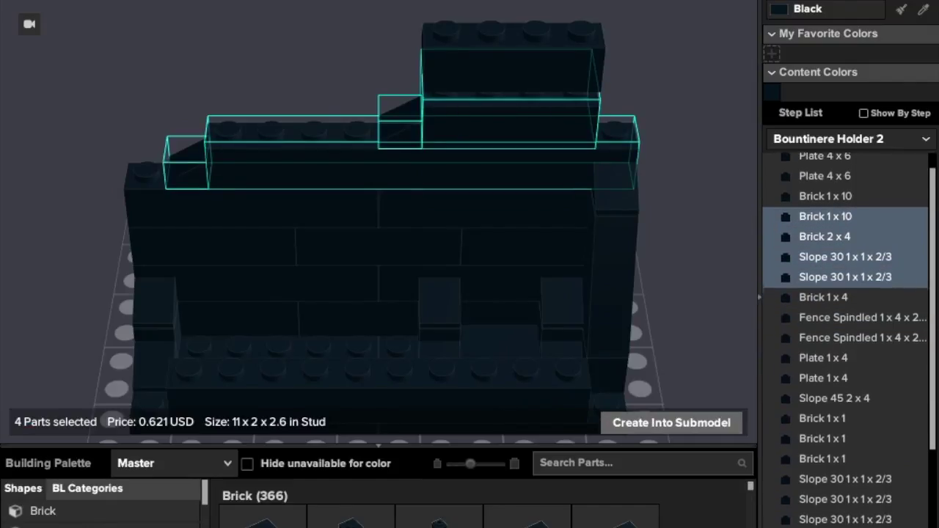
pyautogui.scroll(-8, 844, 338)
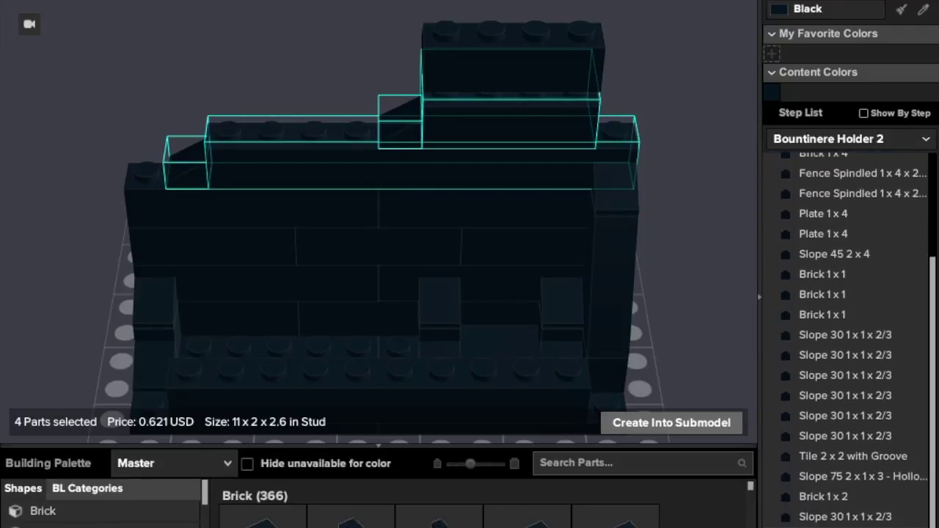
pyautogui.moveTo(844, 524); pyautogui.dragTo(844, 527)
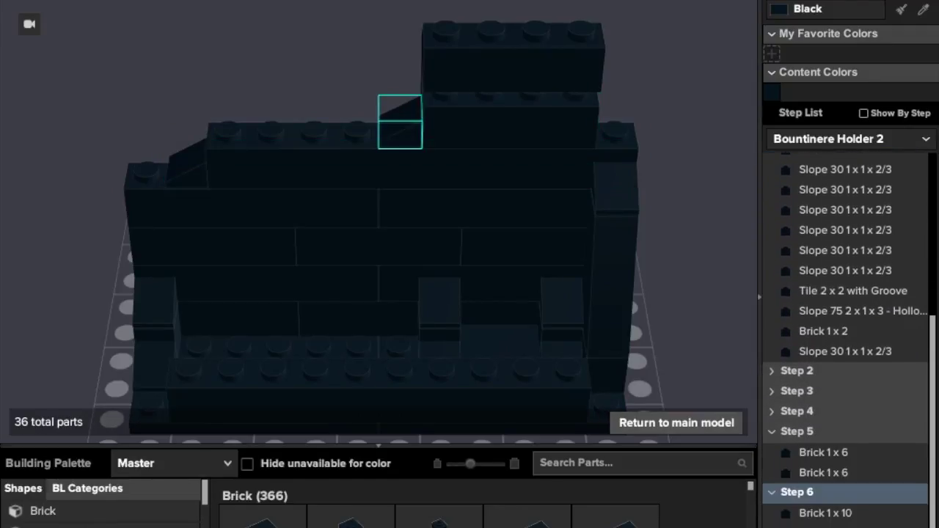
# Move the Brick 1 x 4, both Fence Spindled 1 x 4 x 2 parts and the first Plate 1 x 4 from Step 1 into a new Step 7.
pyautogui.scroll(-2, 844, 525)
pyautogui.click(772, 392)
pyautogui.click(772, 457)
pyautogui.click(812, 372)
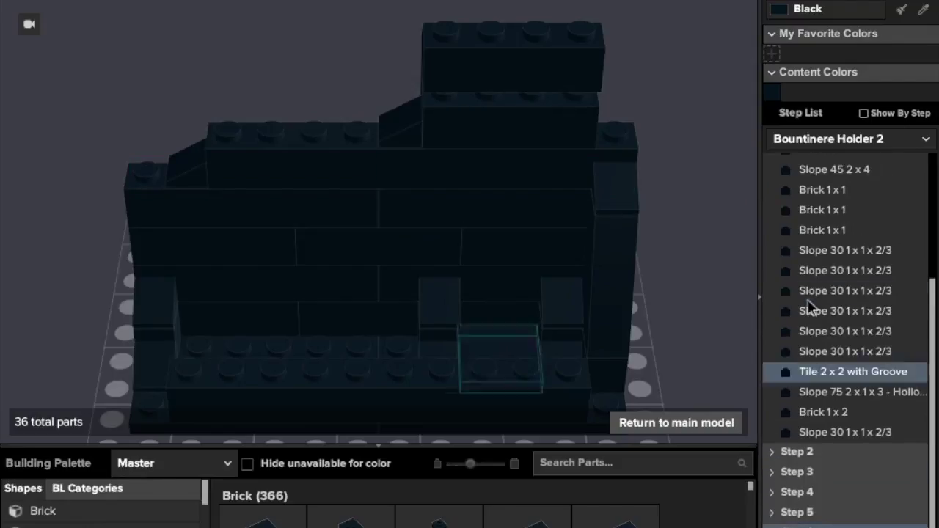
pyautogui.scroll(5, 811, 308)
pyautogui.click(811, 305)
pyautogui.click(829, 244)
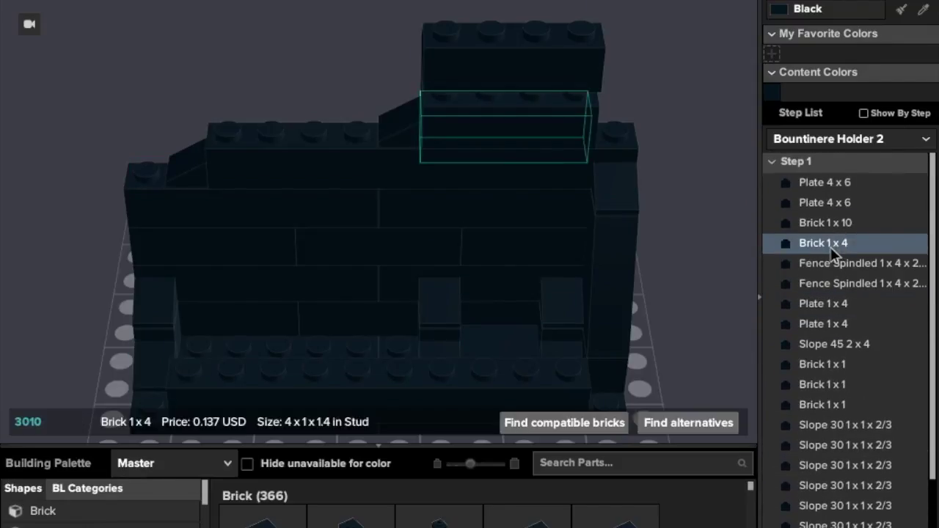
pyautogui.keyDown('shift'); pyautogui.click(835, 305); pyautogui.keyUp('shift')
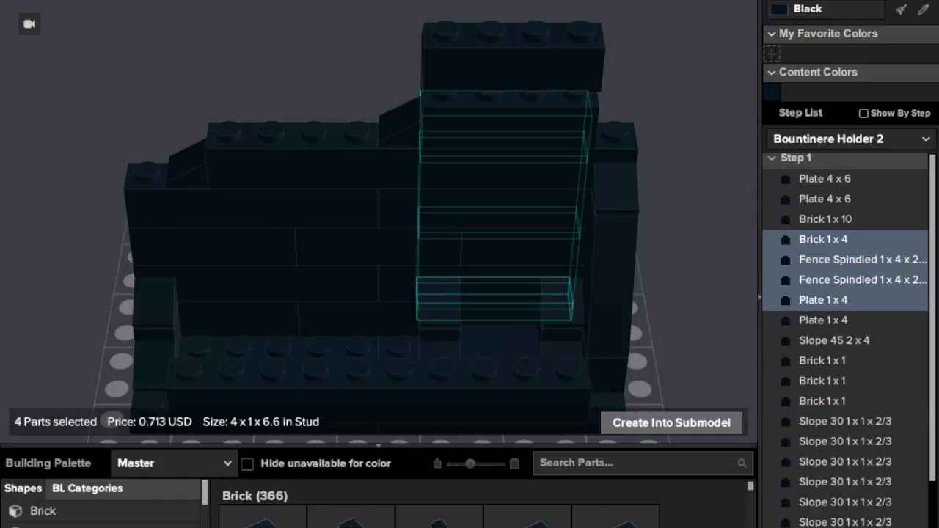
pyautogui.scroll(-2, 844, 341)
pyautogui.moveTo(829, 525); pyautogui.dragTo(830, 527)
pyautogui.scroll(-1, 767, 439)
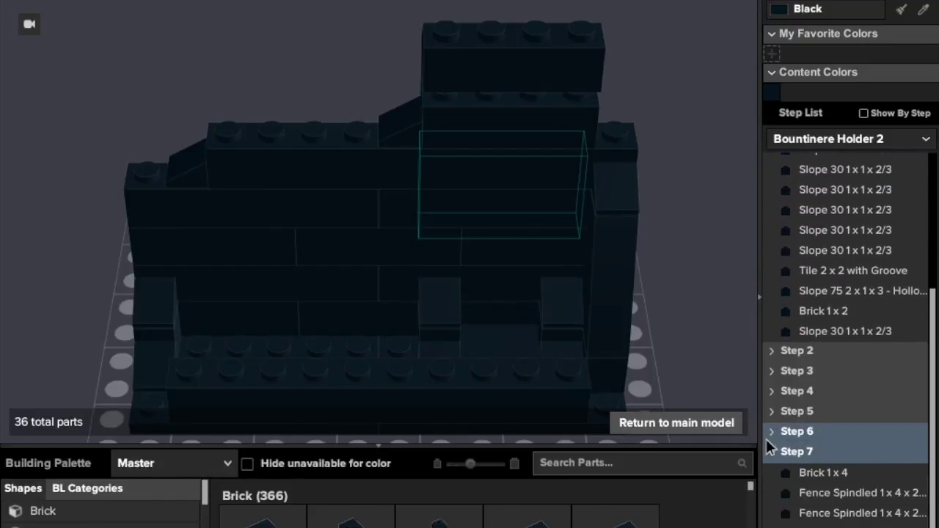
# Move the Plate 1 x 4 and the Slope 45 2 x 4 from Step 1 into a new Step 8.
pyautogui.scroll(3, 807, 411)
pyautogui.click(839, 371)
pyautogui.scroll(3, 836, 363)
pyautogui.click(836, 363)
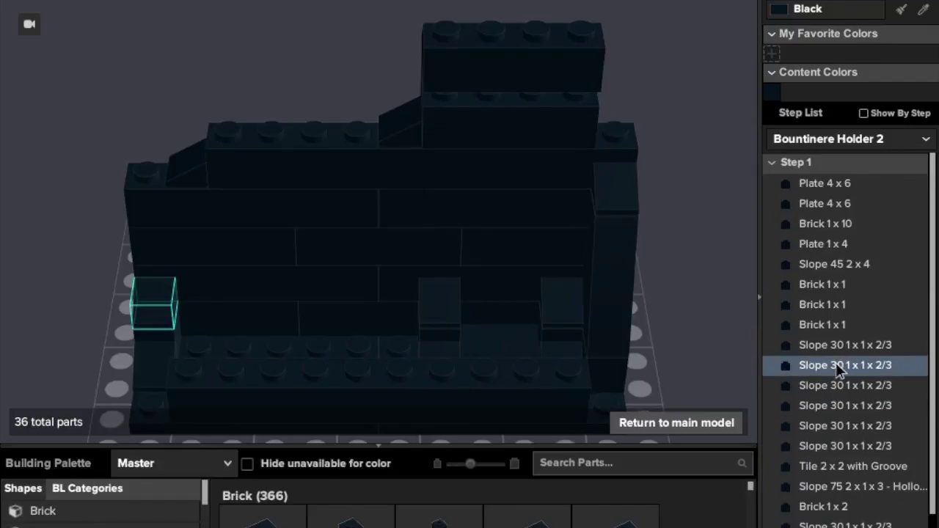
pyautogui.click(833, 264)
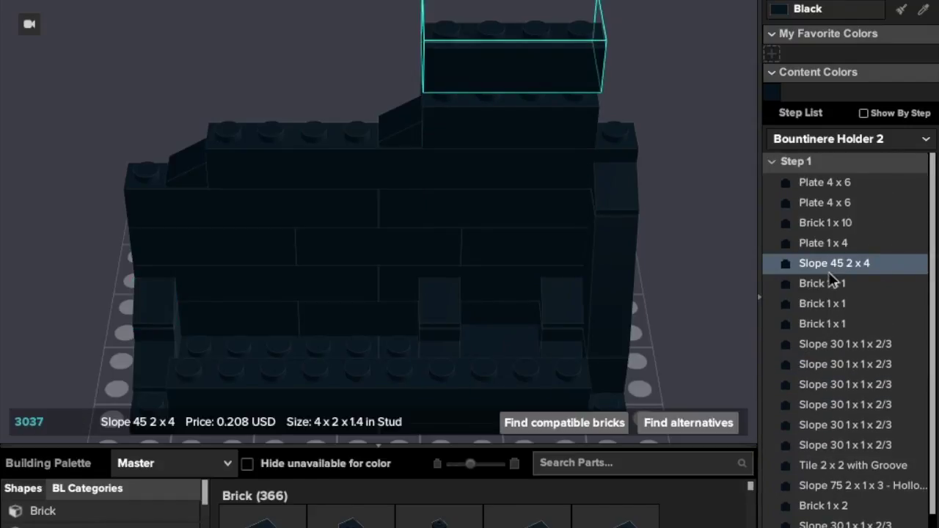
pyautogui.keyDown('ctrl'); pyautogui.click(834, 284); pyautogui.keyUp('ctrl')
pyautogui.keyDown('shift'); pyautogui.click(836, 246); pyautogui.keyUp('shift')
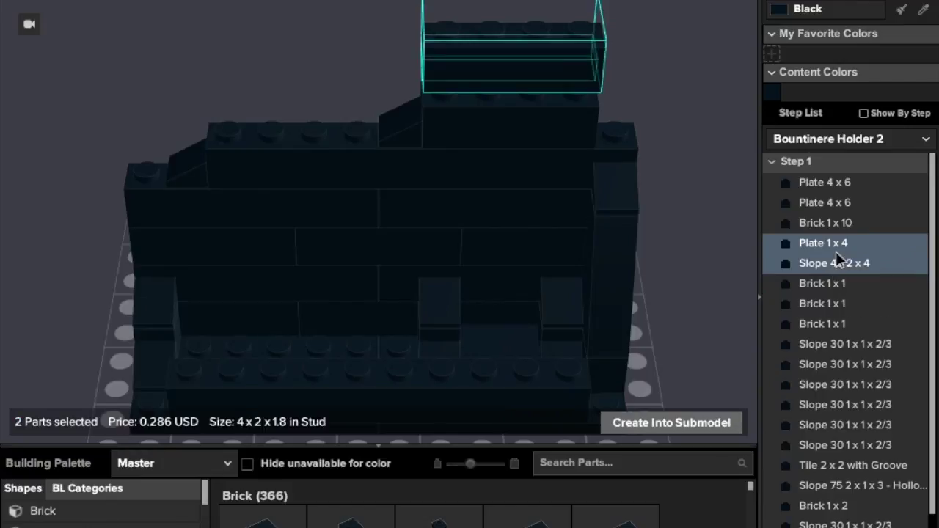
pyautogui.moveTo(835, 245); pyautogui.dragTo(835, 527)
pyautogui.click(772, 527)
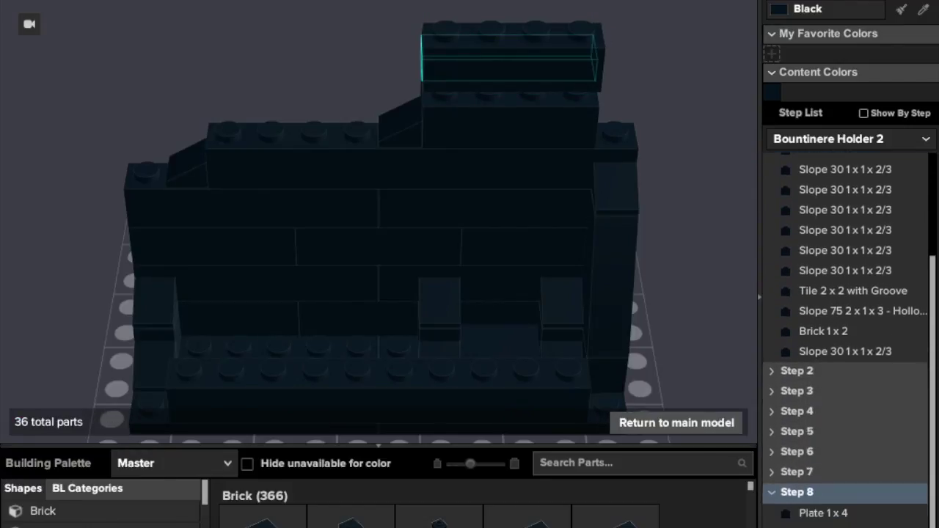
pyautogui.click(773, 492)
# Move the three Brick 1 x 1 parts from Step 1 into a new Step 9.
pyautogui.scroll(3, 820, 312)
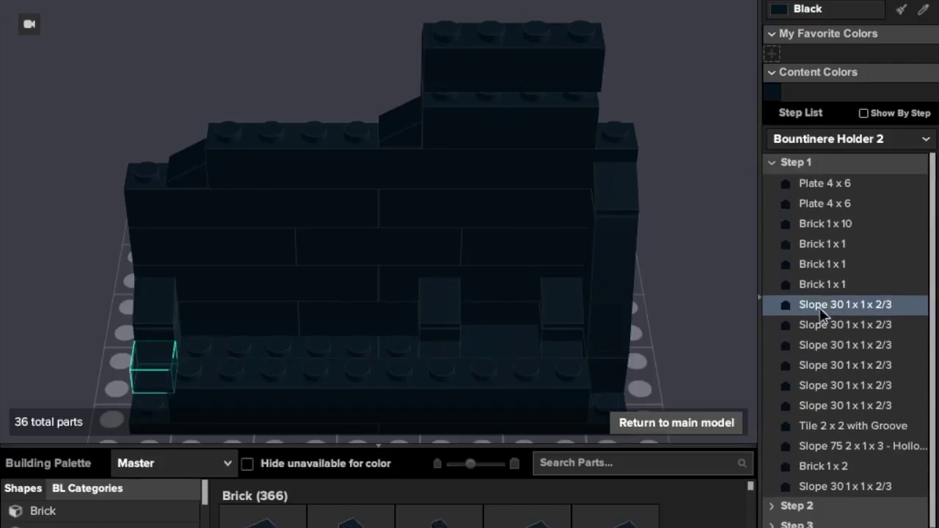
pyautogui.click(844, 245)
pyautogui.keyDown('shift'); pyautogui.click(849, 285); pyautogui.keyUp('shift')
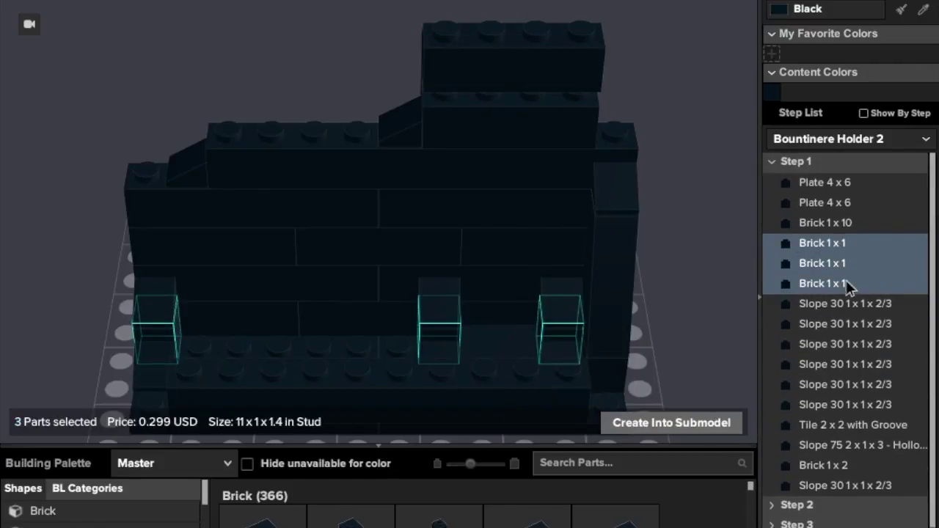
pyautogui.moveTo(824, 523); pyautogui.dragTo(845, 513)
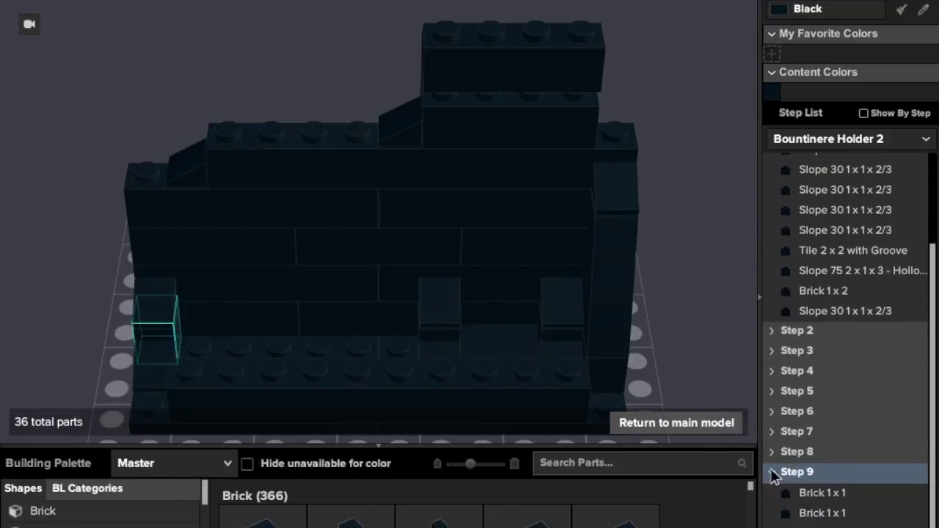
pyautogui.click(771, 469)
# Move the first six Slope 30 1 x 1 x 2/3 parts and the Tile 2 x 2 with Groove from Step 1 into a new Step 10.
pyautogui.scroll(1, 836, 462)
pyautogui.moveTo(862, 252); pyautogui.dragTo(851, 525)
pyautogui.scroll(-1, 851, 513)
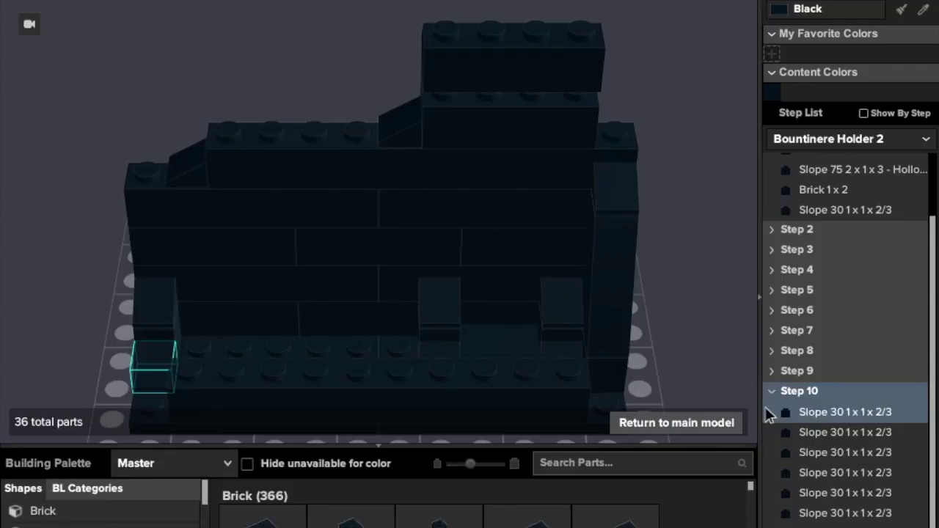
pyautogui.click(773, 391)
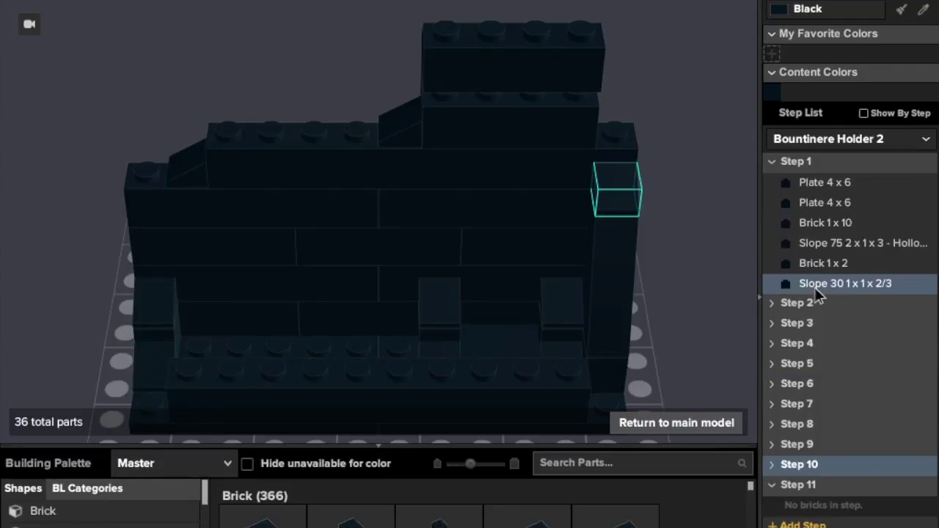
# Move the Slope 75 2 x 1 x 3, the Brick 1 x 2 and the remaining Slope 30 from Step 1 to Step 11.
pyautogui.click(837, 244)
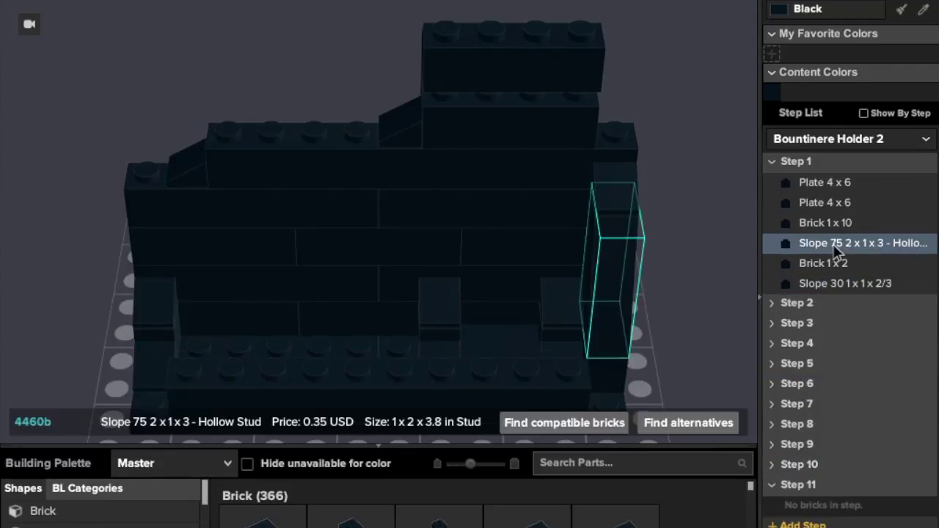
pyautogui.keyDown('shift'); pyautogui.click(838, 287); pyautogui.keyUp('shift')
pyautogui.moveTo(838, 286); pyautogui.dragTo(835, 506)
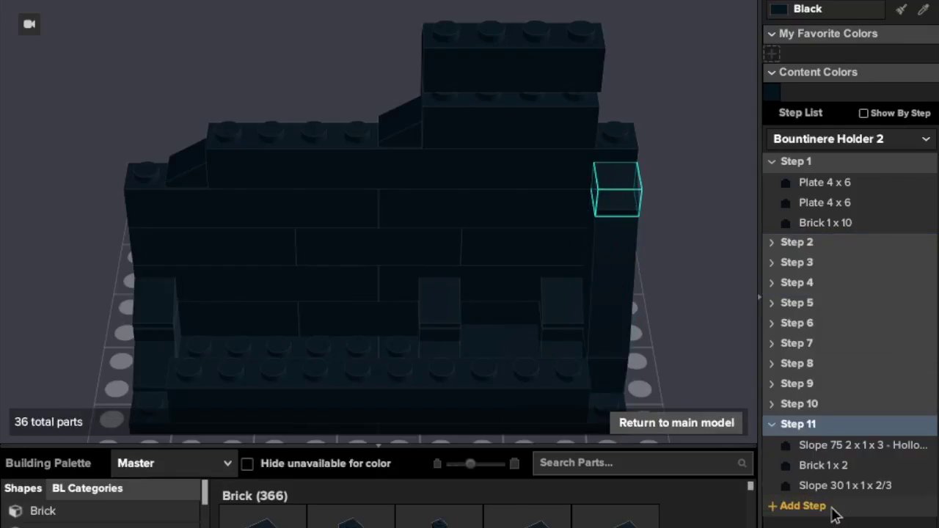
pyautogui.click(772, 424)
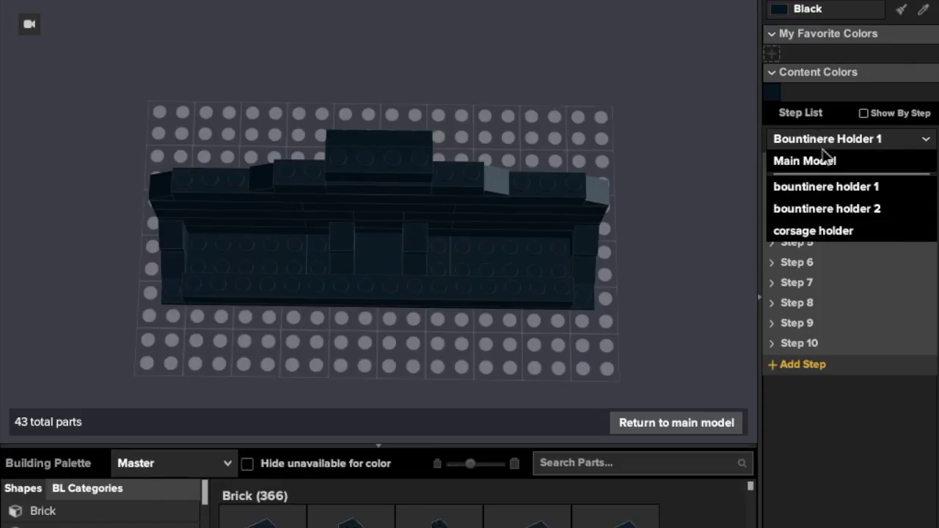
# Open the wider model's Bountinere Holder 2 submodel, frame it from above and examine the parts in its Step 13.
pyautogui.click(825, 209)
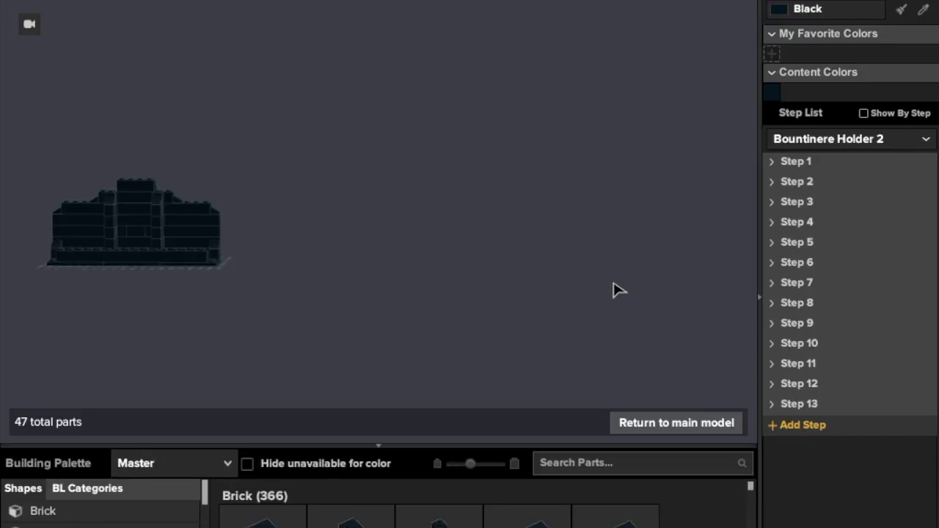
pyautogui.press('super+o')
pyautogui.click(668, 296)
pyautogui.press('f')
pyautogui.moveTo(381, 301); pyautogui.dragTo(401, 363, button='right')
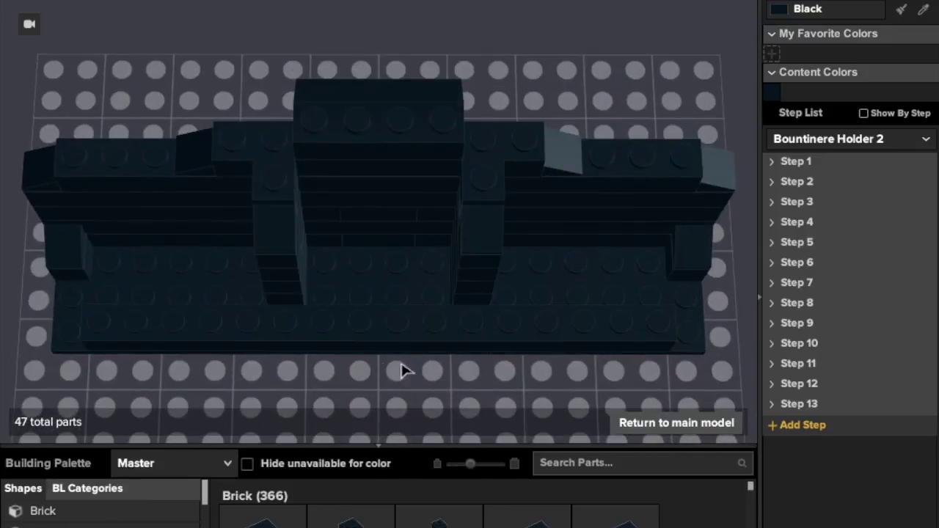
pyautogui.click(773, 406)
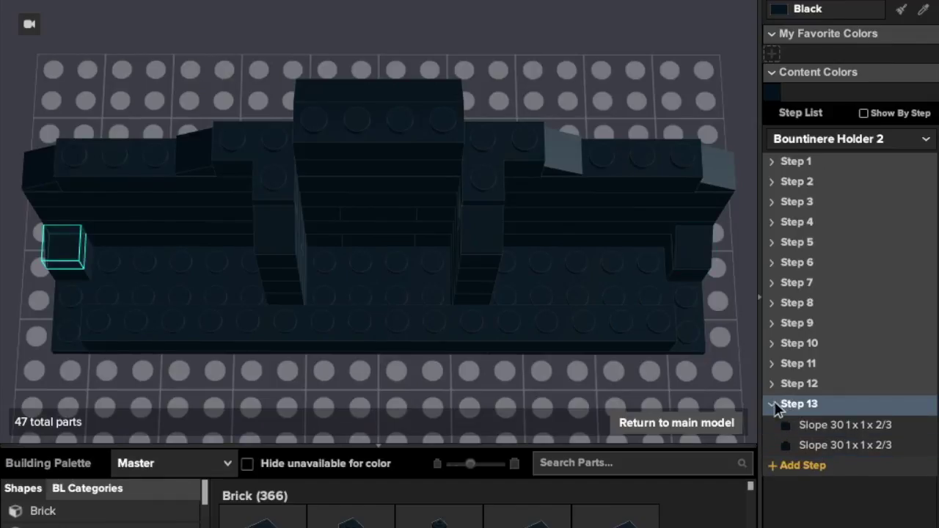
pyautogui.click(773, 405)
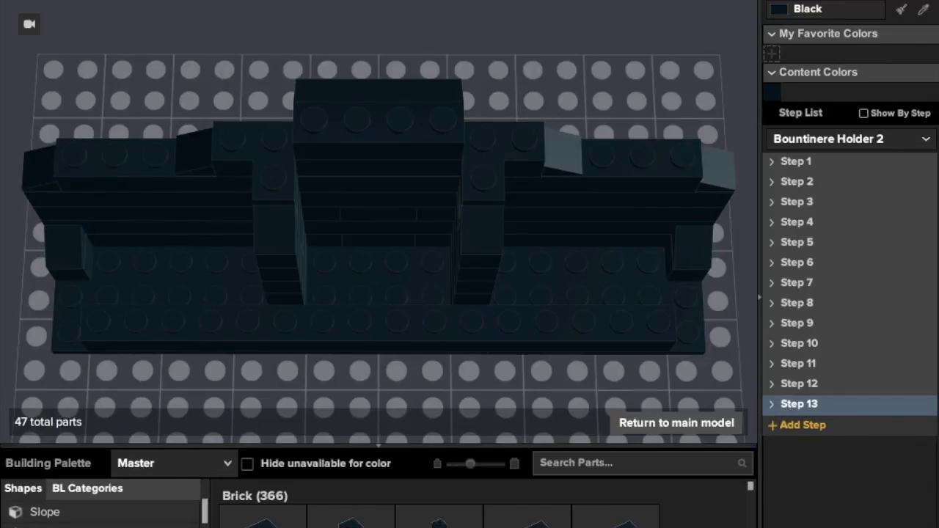
# Place one Tile 2 x 4 on the base between the two central columns as part of Step 13, discarding the extra copy.
pyautogui.scroll(-10, 484, 506)
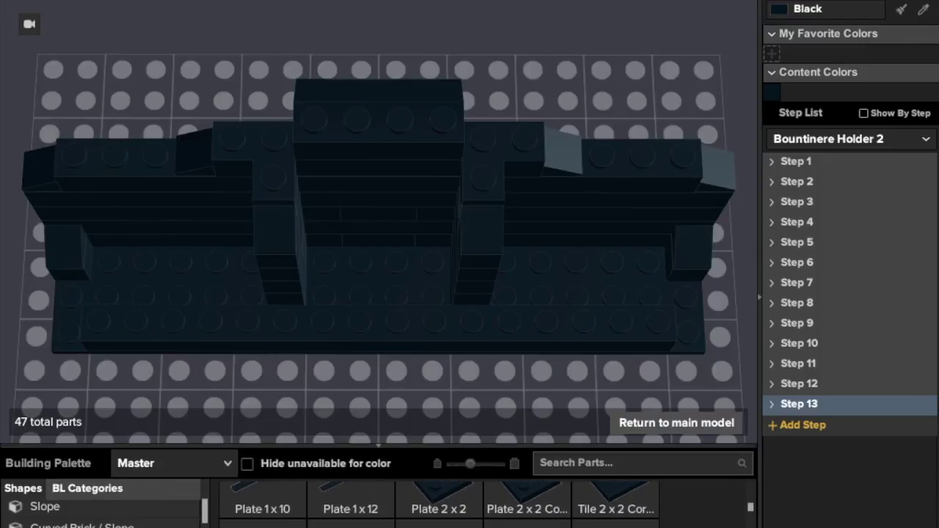
pyautogui.click(262, 526)
pyautogui.press('Escape')
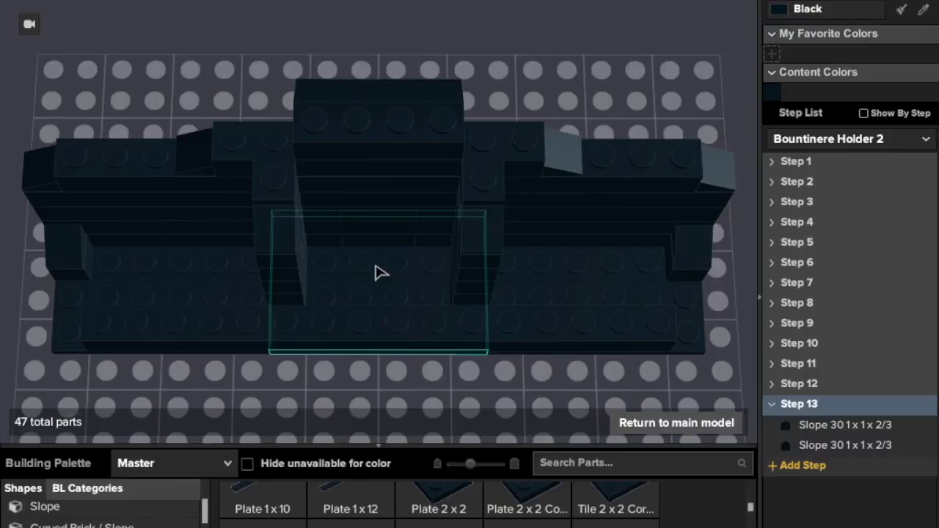
pyautogui.scroll(-2, 441, 506)
pyautogui.scroll(-4, 595, 516)
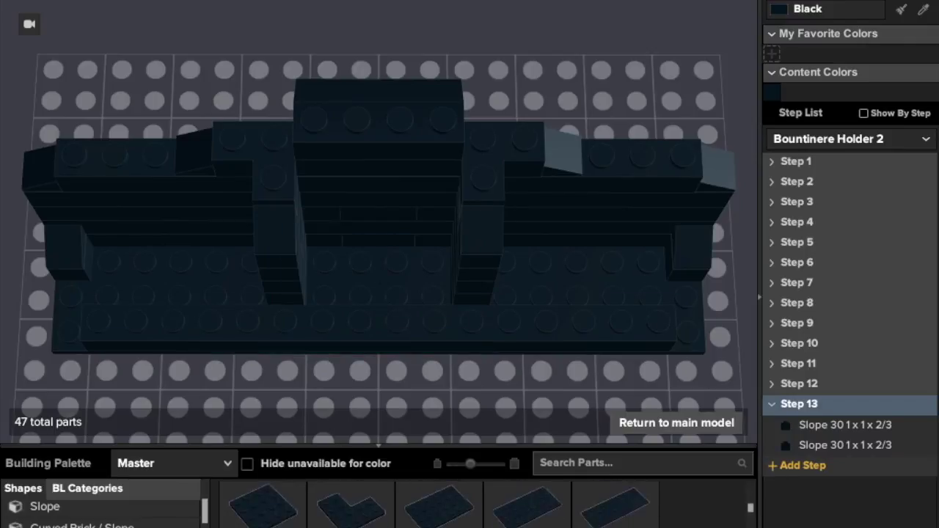
pyautogui.scroll(3, 595, 516)
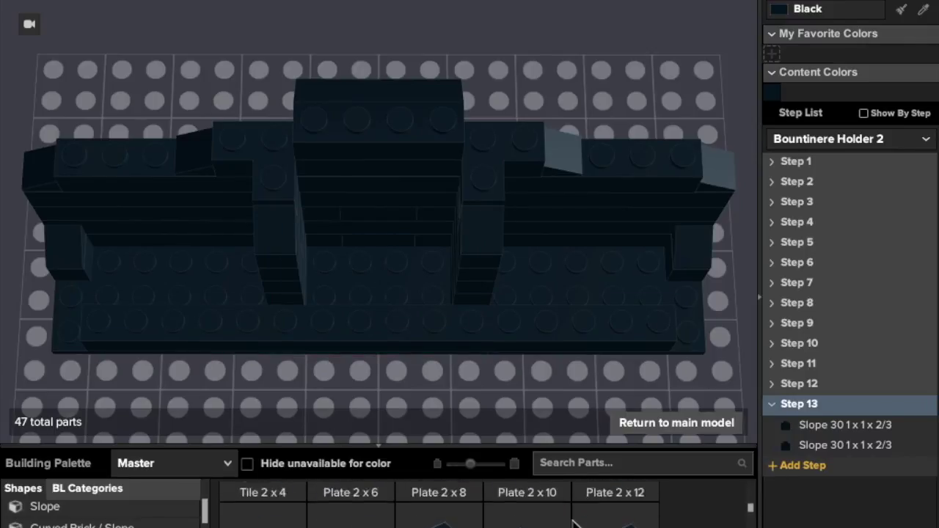
pyautogui.moveTo(246, 517); pyautogui.dragTo(369, 263)
pyautogui.click(383, 262)
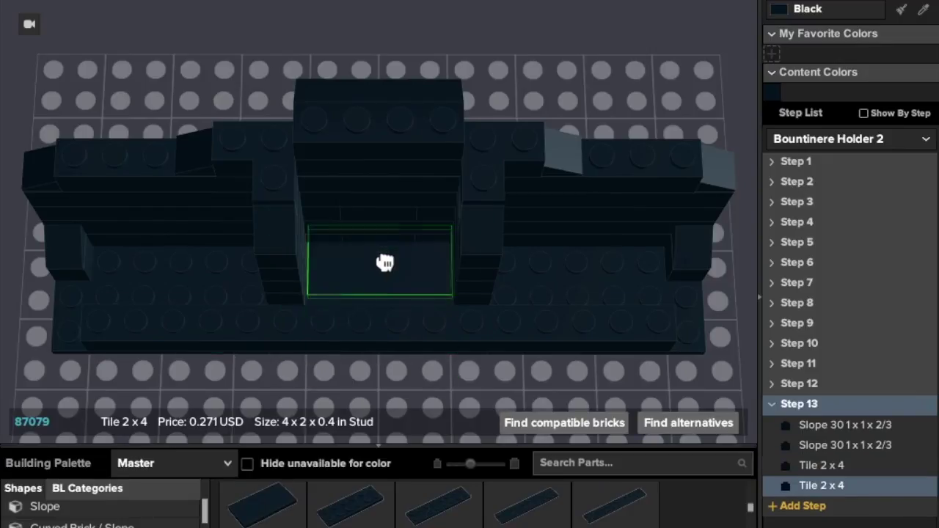
pyautogui.press('Delete')
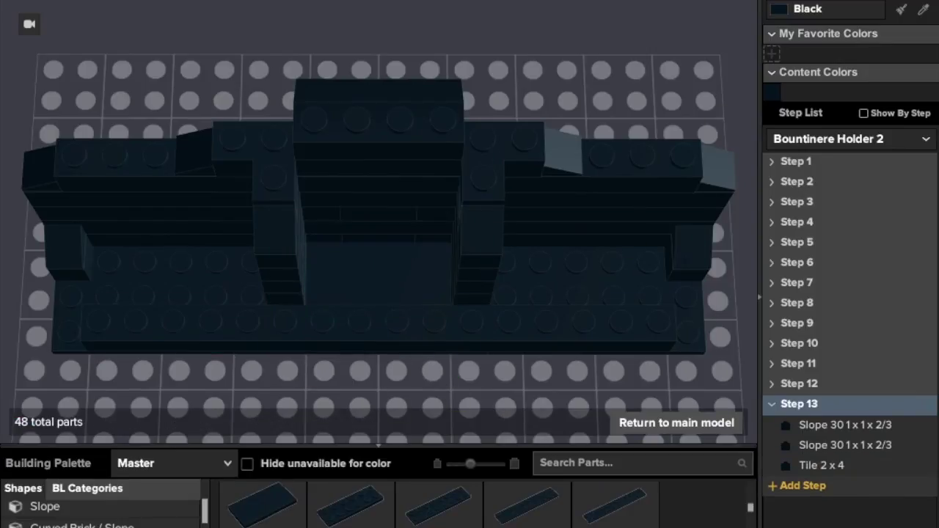
# Return to the main model and open its Bountinere Holder 2 submodel to view the holder.
pyautogui.moveTo(585, 55); pyautogui.dragTo(585, 24, button='right')
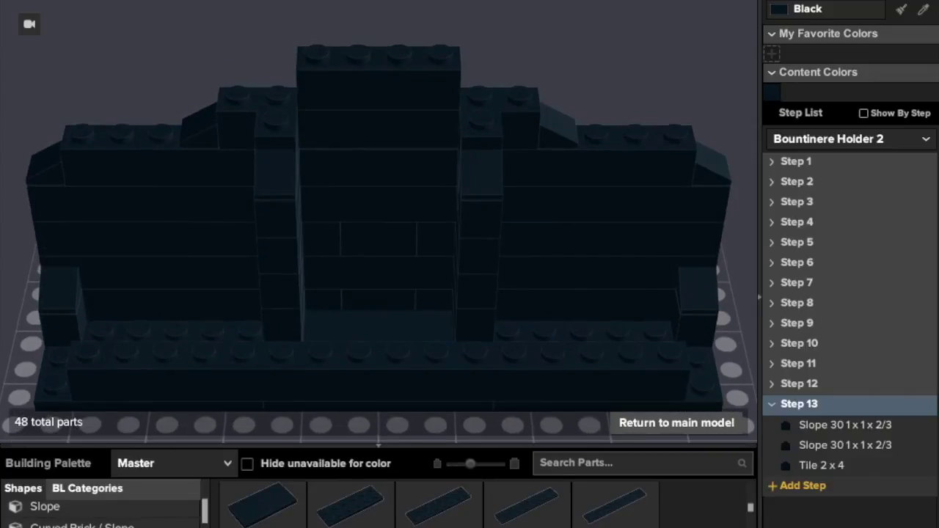
pyautogui.click(676, 423)
pyautogui.moveTo(281, 320); pyautogui.dragTo(513, 353, button='right')
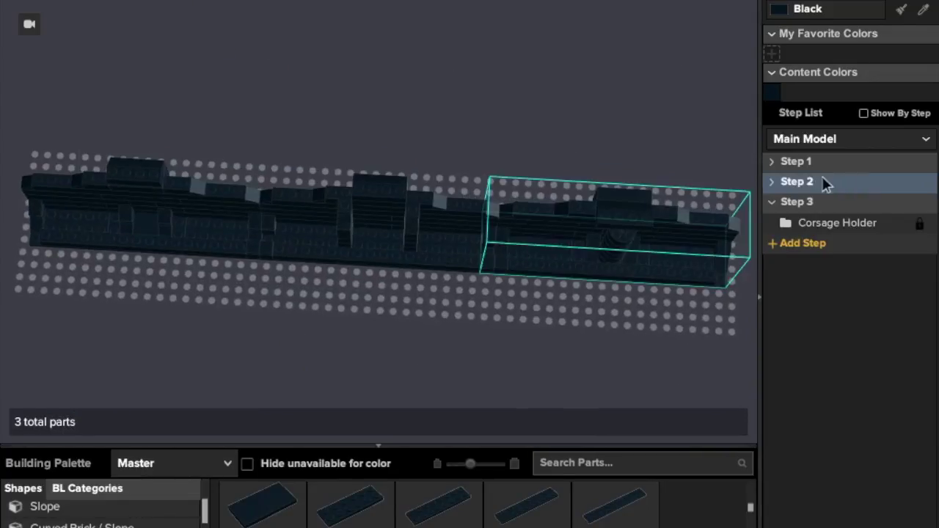
pyautogui.click(827, 138)
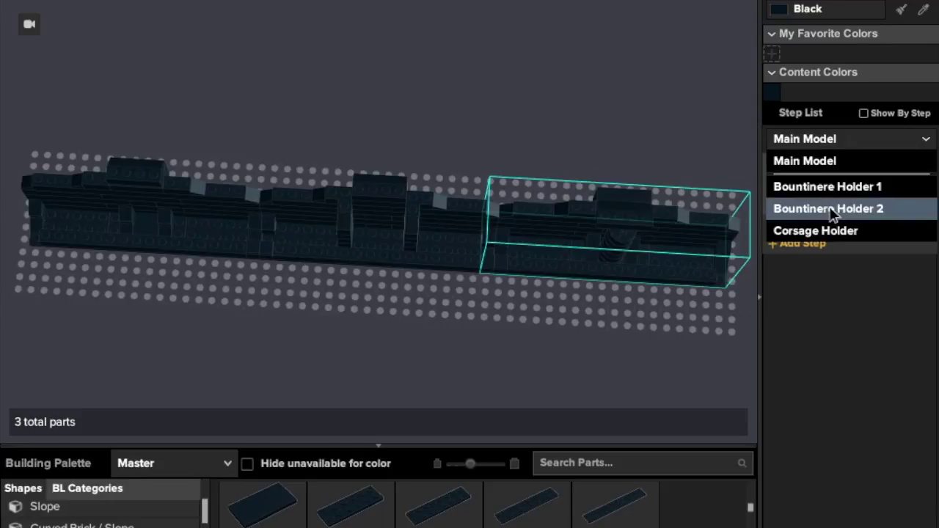
pyautogui.click(835, 208)
pyautogui.moveTo(648, 332); pyautogui.dragTo(655, 371, button='right')
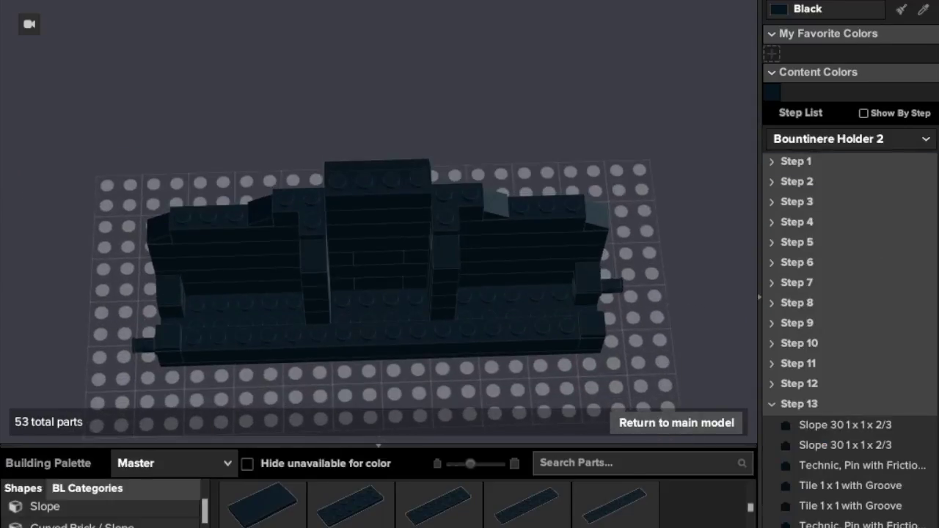
# In the narrower Bountinere Holder 2, delete the Slope 45 2 x 4 and the Plate 1 x 4 on top of the tower.
pyautogui.moveTo(385, 297); pyautogui.dragTo(355, 404)
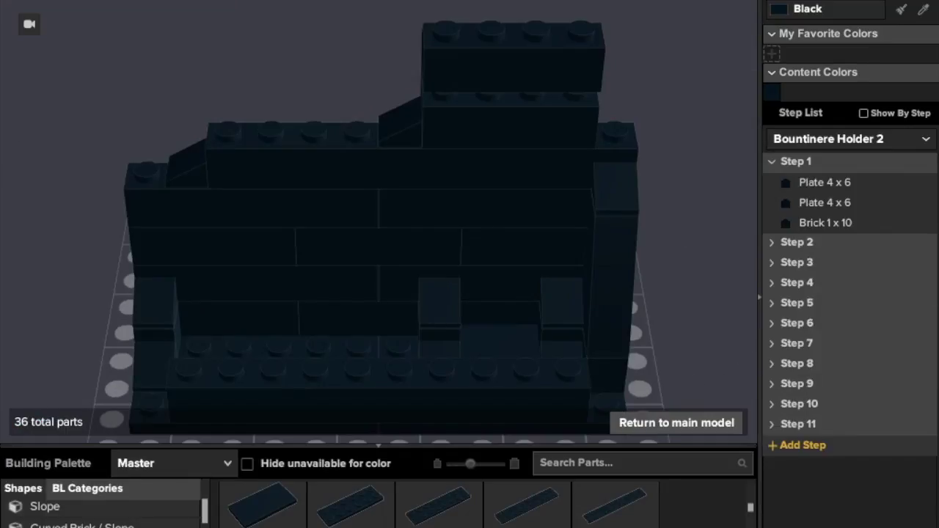
pyautogui.scroll(-3, 699, 270)
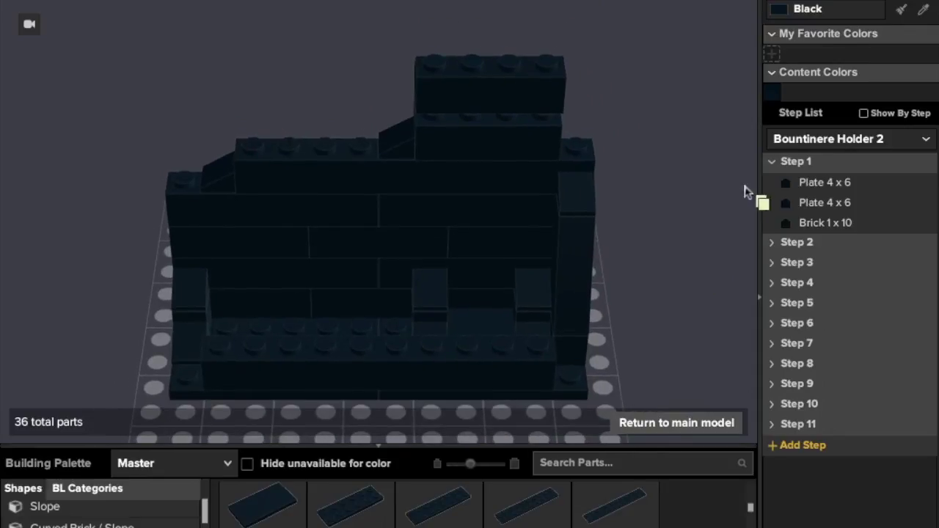
pyautogui.click(772, 162)
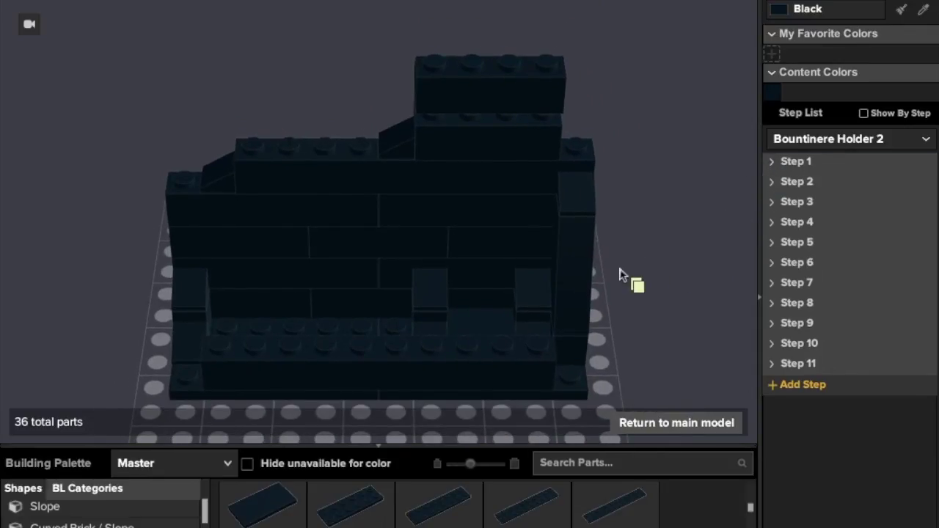
pyautogui.scroll(-1, 621, 275)
pyautogui.moveTo(620, 276); pyautogui.dragTo(669, 268, button='right')
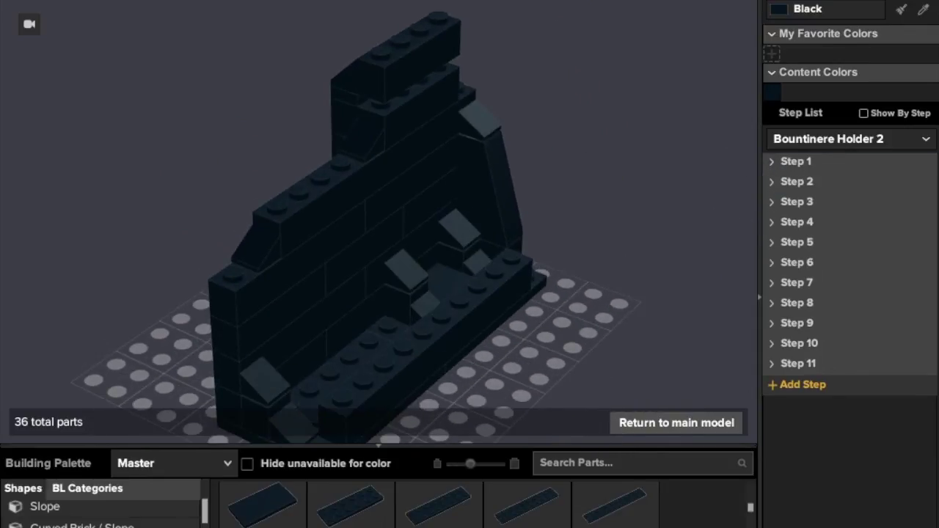
pyautogui.moveTo(646, 114); pyautogui.dragTo(593, 101, button='right')
pyautogui.moveTo(428, 49); pyautogui.dragTo(573, 96)
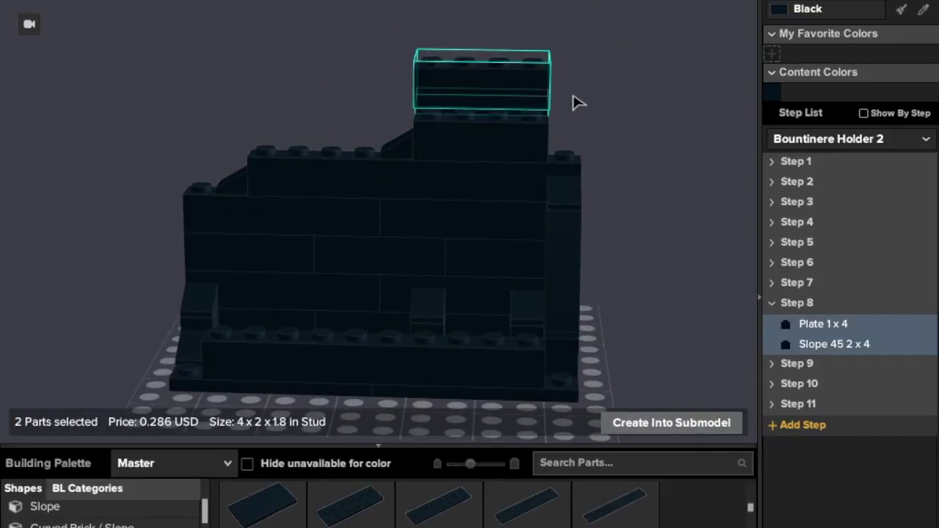
pyautogui.press('Delete')
# Delete the Slope 30 1 x 1 x 2/3 and the Brick 1 x 1 beneath it from the post nearest the Slope 75 column.
pyautogui.moveTo(547, 95); pyautogui.dragTo(463, 52, button='right')
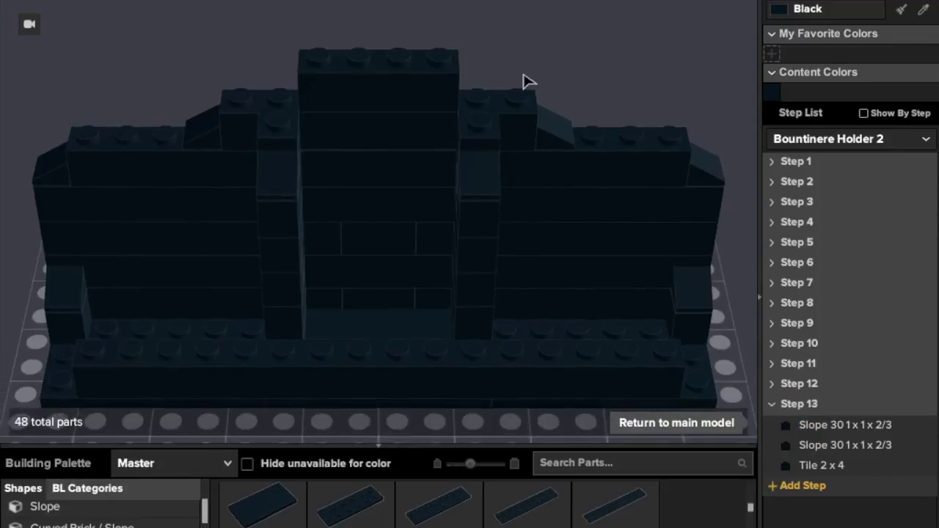
pyautogui.moveTo(522, 50); pyautogui.dragTo(524, 98, button='right')
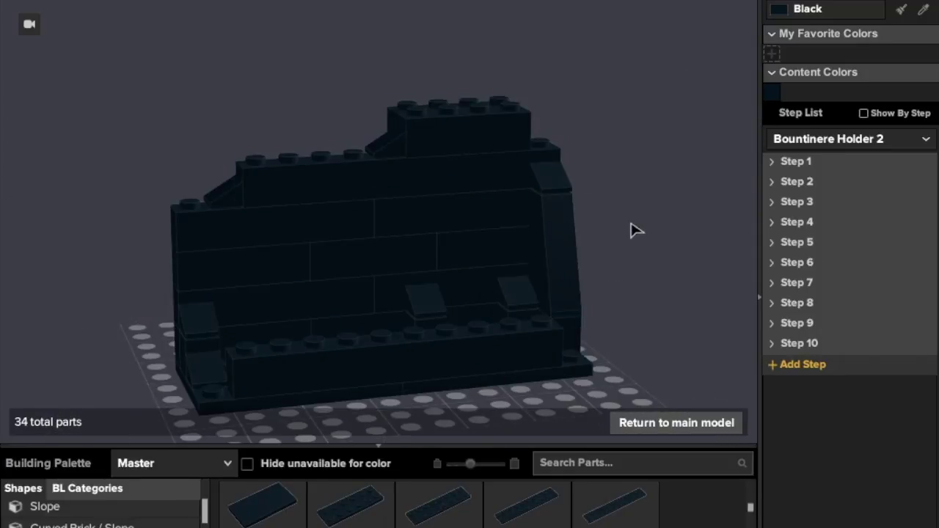
pyautogui.moveTo(635, 230); pyautogui.dragTo(612, 284, button='right')
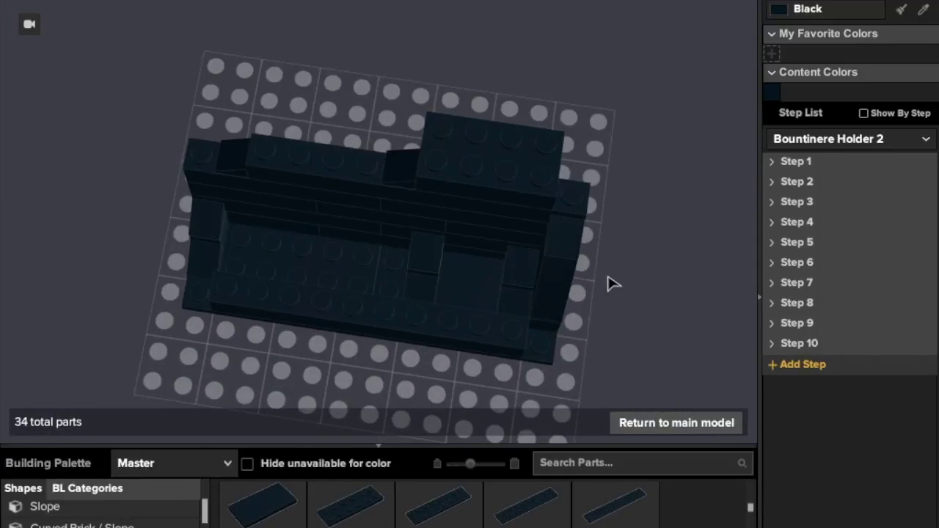
pyautogui.click(514, 268)
pyautogui.press('Delete')
pyautogui.click(522, 273)
pyautogui.press('Delete')
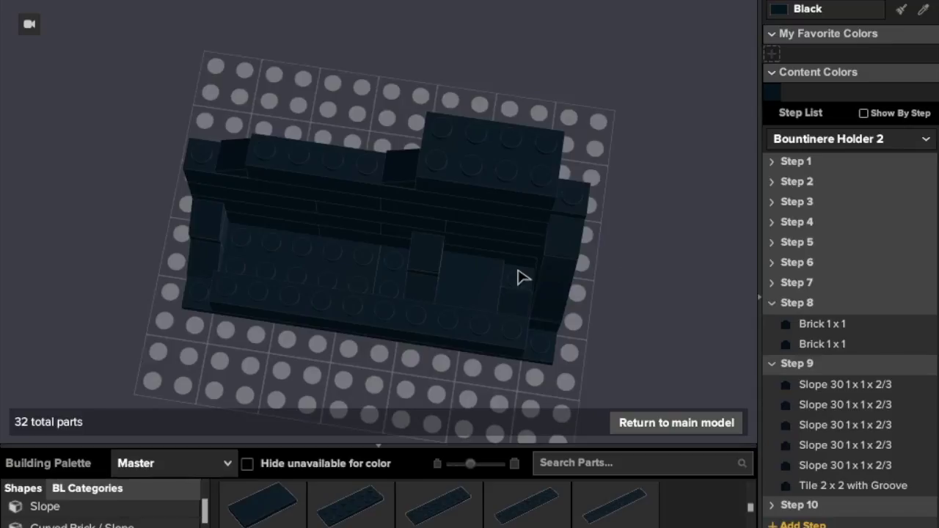
# Delete a Slope 30 1 x 1 x 2/3 near the Slope 75 column and the middle post's Brick 1 x 1, restoring the accidentally deleted Plate 4 x 6.
pyautogui.click(516, 307)
pyautogui.press('Delete')
pyautogui.click(434, 280)
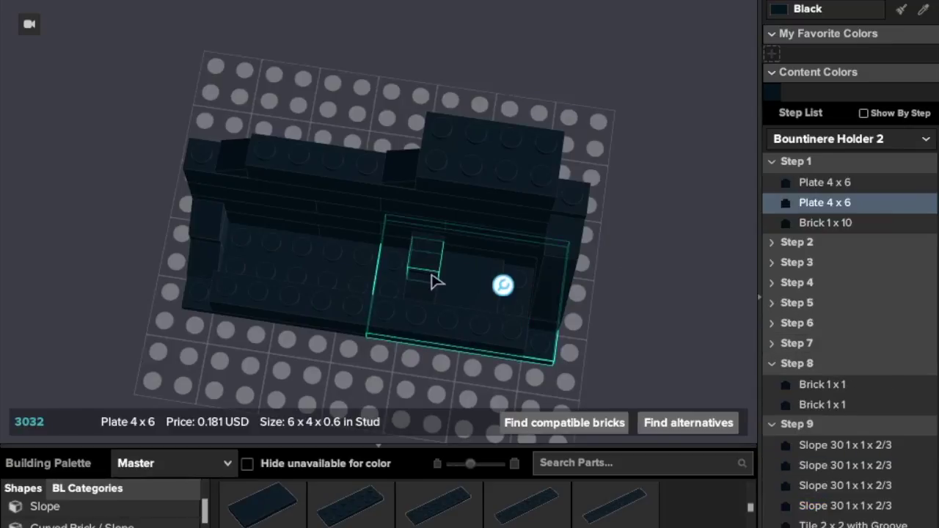
pyautogui.press('Delete')
pyautogui.click(434, 279)
pyautogui.press('Delete')
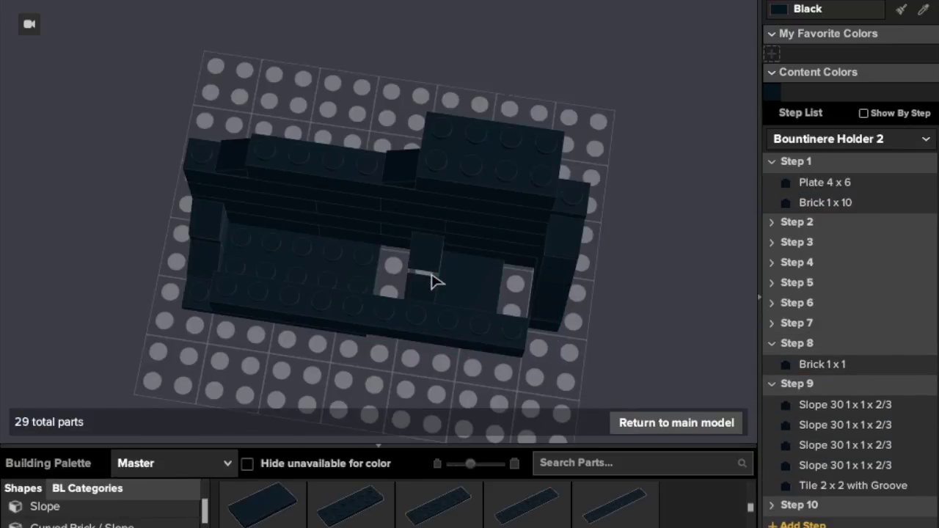
pyautogui.hotkey('ctrl', 'z')
# Delete the two remaining Slope 30 1 x 1 x 2/3 parts of the small post in the middle of the base.
pyautogui.click(429, 261)
pyautogui.press('Delete')
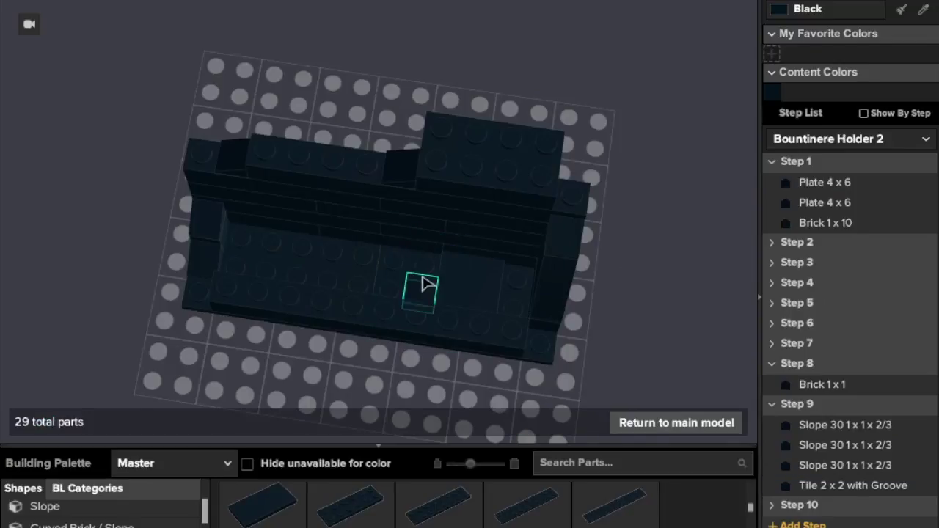
pyautogui.click(430, 285)
pyautogui.press('Delete')
# Try to delete the Slope 30 1 x 1 x 2/3 and the parts below it from the end column.
pyautogui.moveTo(615, 317); pyautogui.dragTo(621, 303, button='right')
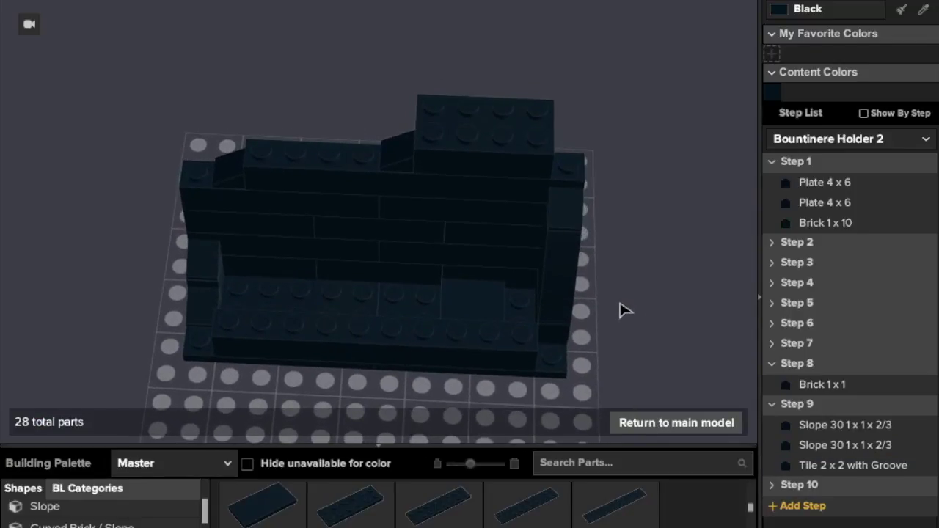
pyautogui.click(566, 222)
pyautogui.press('Delete')
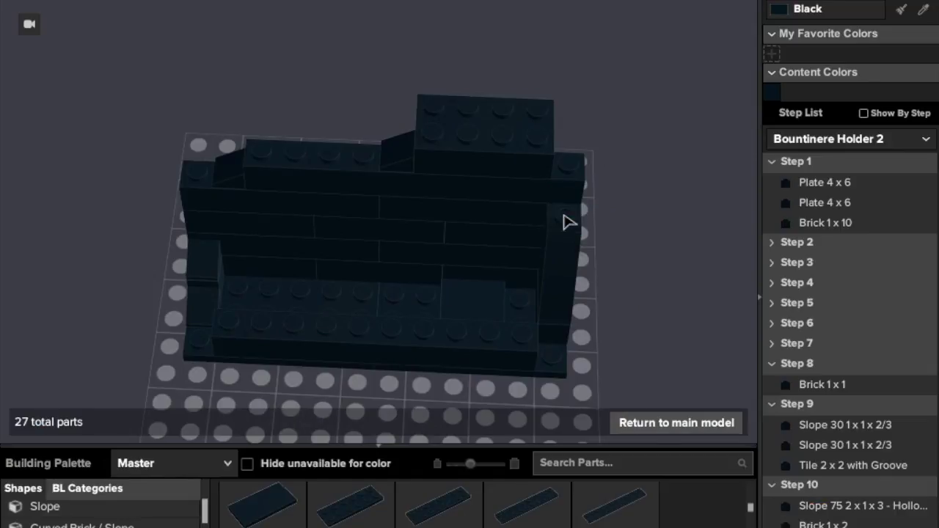
pyautogui.click(570, 222)
pyautogui.press('Delete')
pyautogui.click(561, 318)
pyautogui.press('Delete')
pyautogui.hotkey('ctrl', 'z')
pyautogui.hotkey('ctrl', 'z')
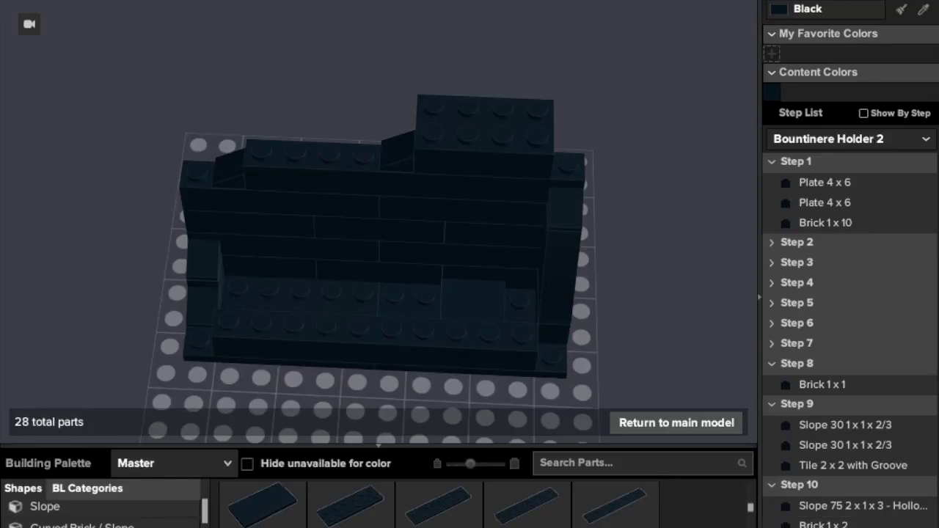
# Delete the Tile 2 x 2 with Groove from the base and view the wider holder design for comparison.
pyautogui.click(474, 307)
pyautogui.press('Delete')
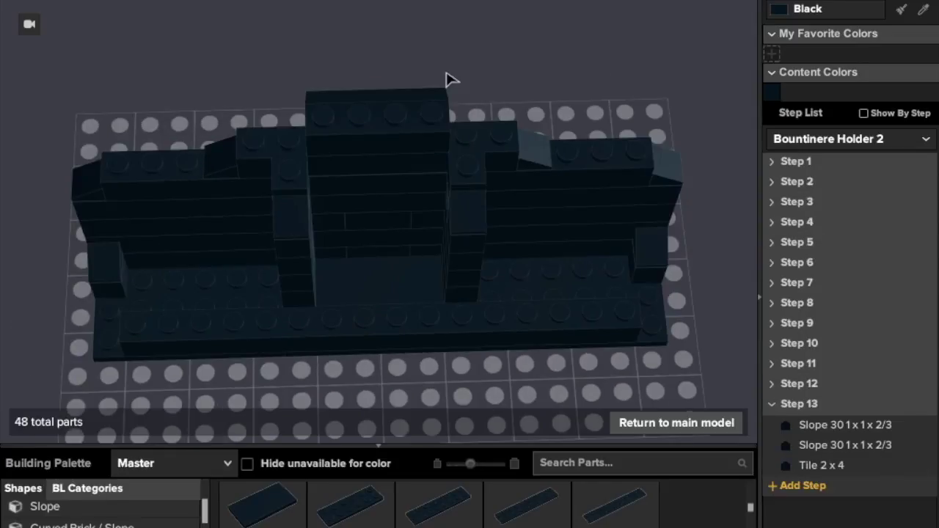
pyautogui.moveTo(452, 79); pyautogui.dragTo(474, 39, button='right')
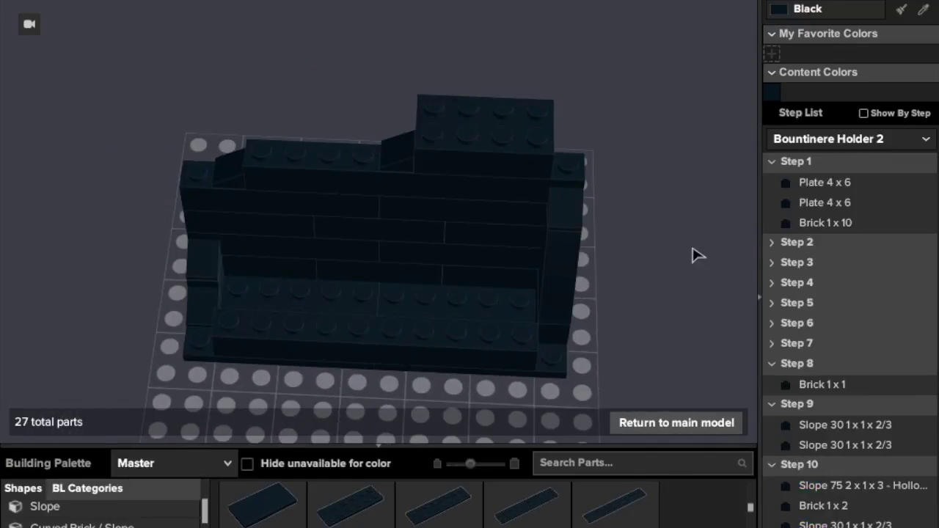
# Delete the end column's Slope 75 2 x 1 x 3, the Brick 1 x 2 and the Slope 30 1 x 1 x 2/3.
pyautogui.moveTo(694, 254); pyautogui.dragTo(665, 241, button='right')
pyautogui.click(542, 379)
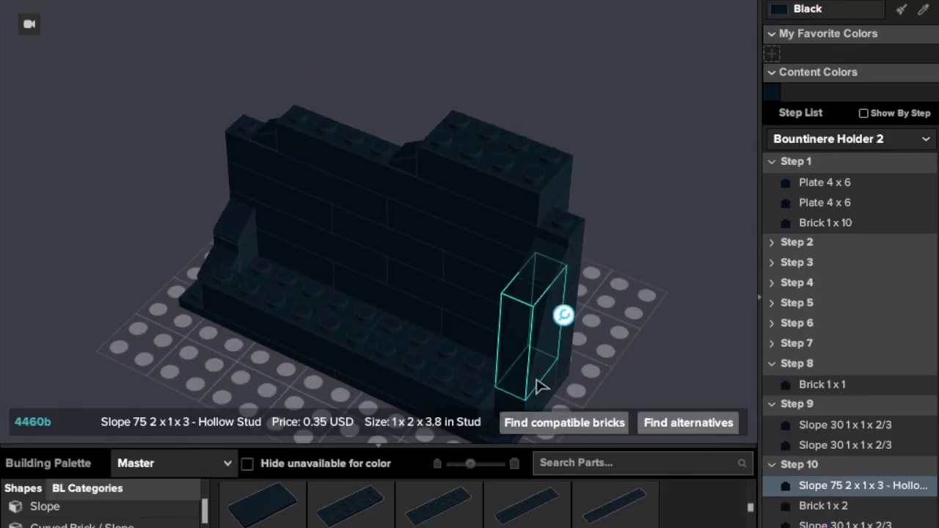
pyautogui.press('Delete')
pyautogui.click(542, 378)
pyautogui.press('Delete')
pyautogui.click(551, 273)
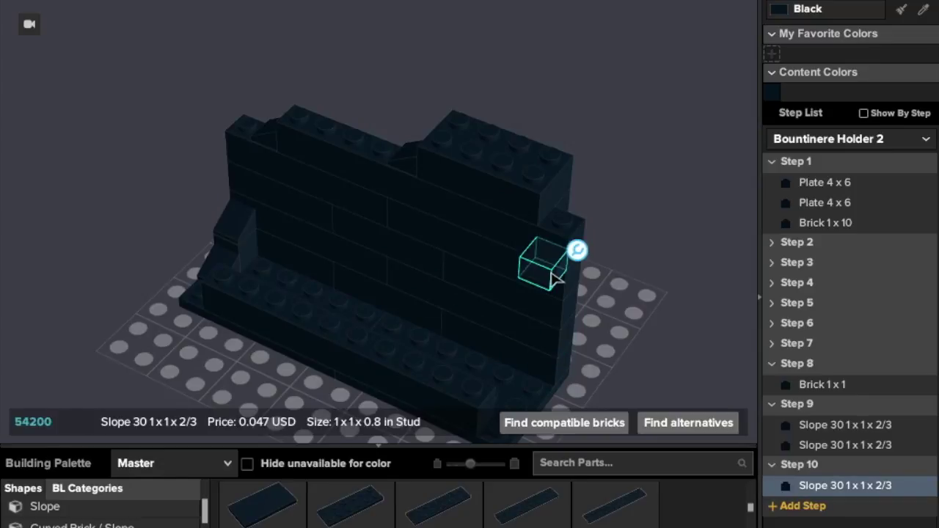
pyautogui.press('Delete')
# Delete the Slope 30 1 x 1 x 2/3 beside the Brick 2 x 4 on top of the wall.
pyautogui.moveTo(618, 272); pyautogui.dragTo(654, 270, button='right')
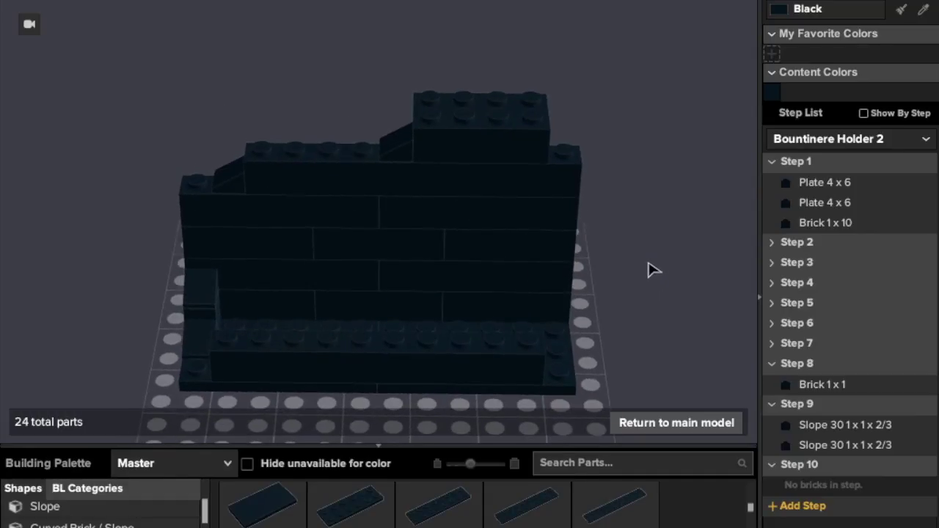
pyautogui.click(518, 352)
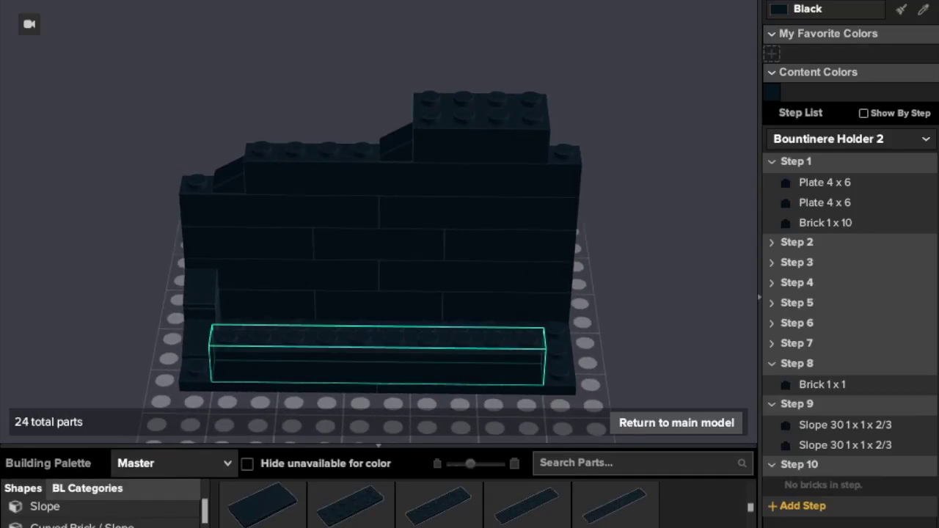
pyautogui.click(636, 352)
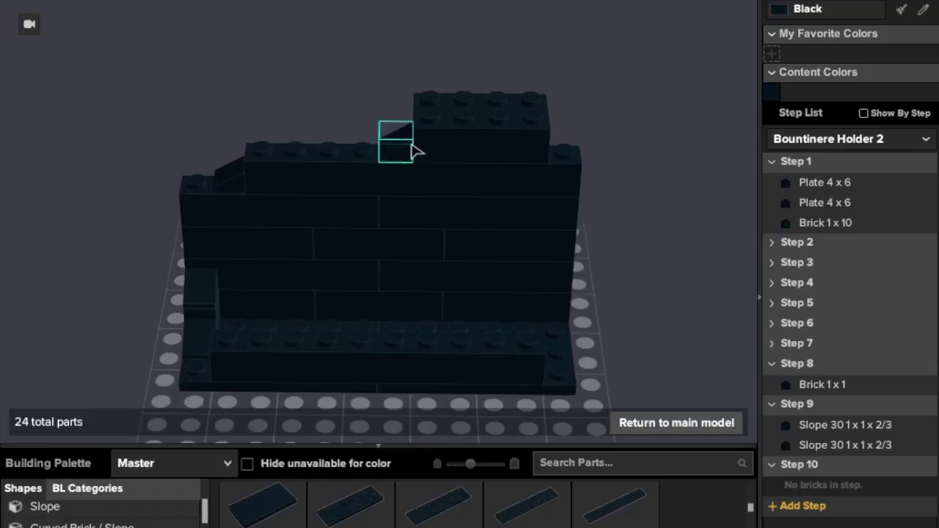
pyautogui.click(413, 152)
pyautogui.press('Delete')
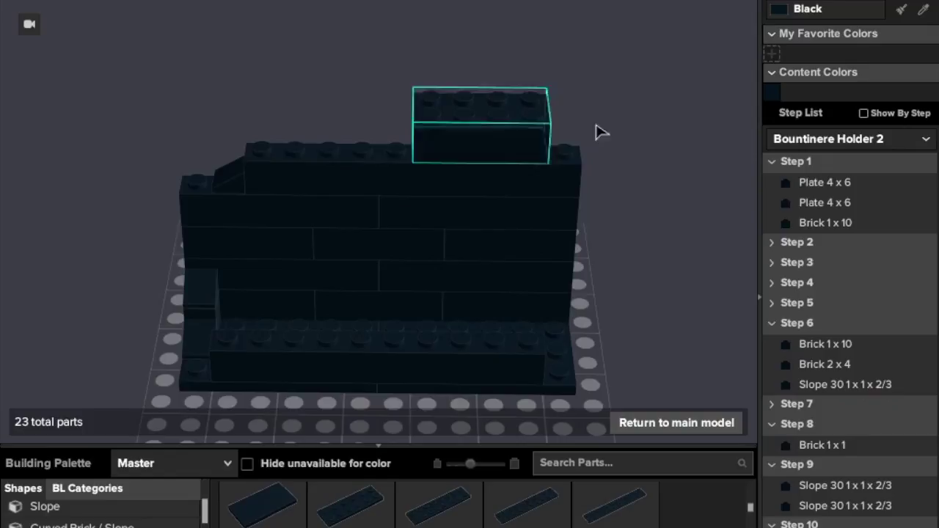
# Check which parts belong to Steps 5 to 7 and insert an empty building step directly after Step 6.
pyautogui.click(546, 136)
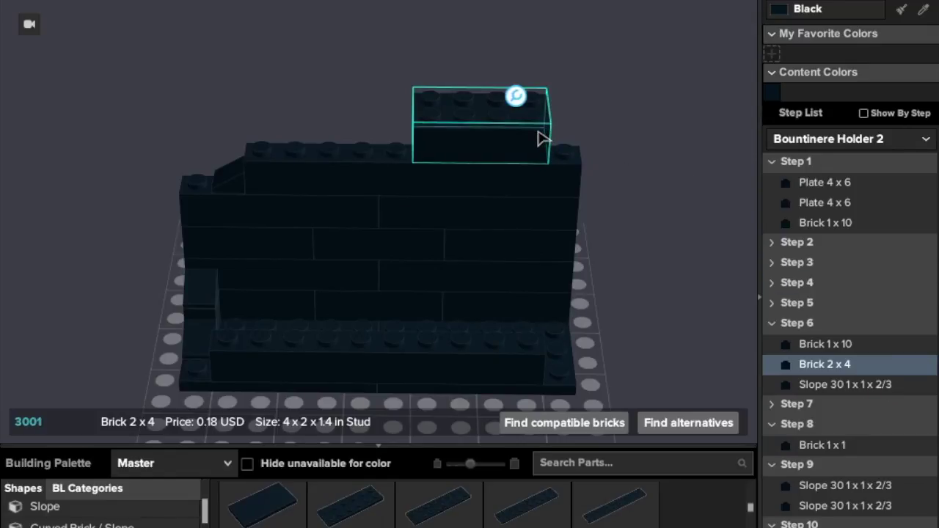
pyautogui.click(781, 405)
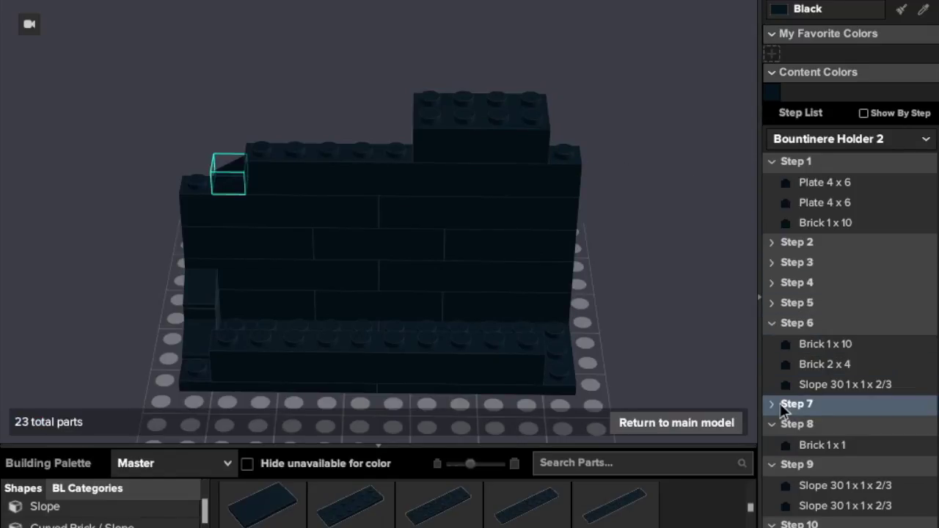
pyautogui.click(771, 406)
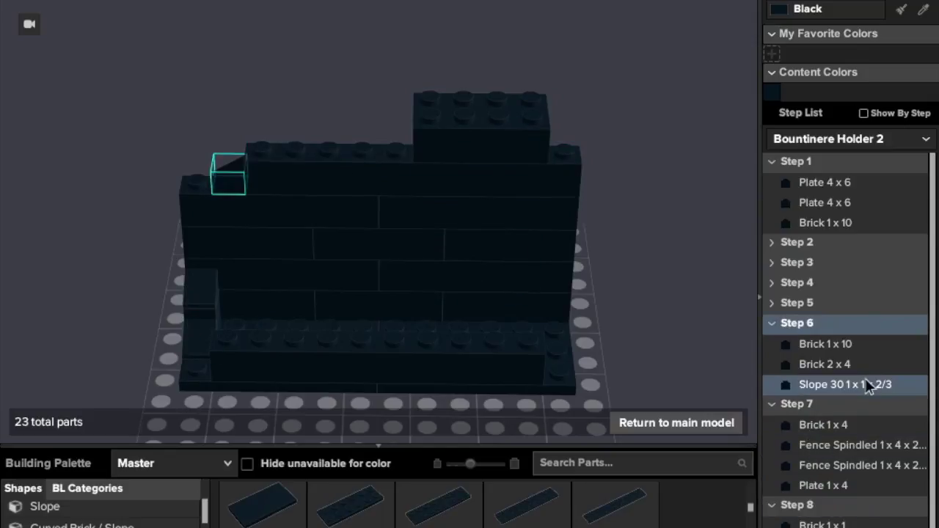
pyautogui.click(772, 303)
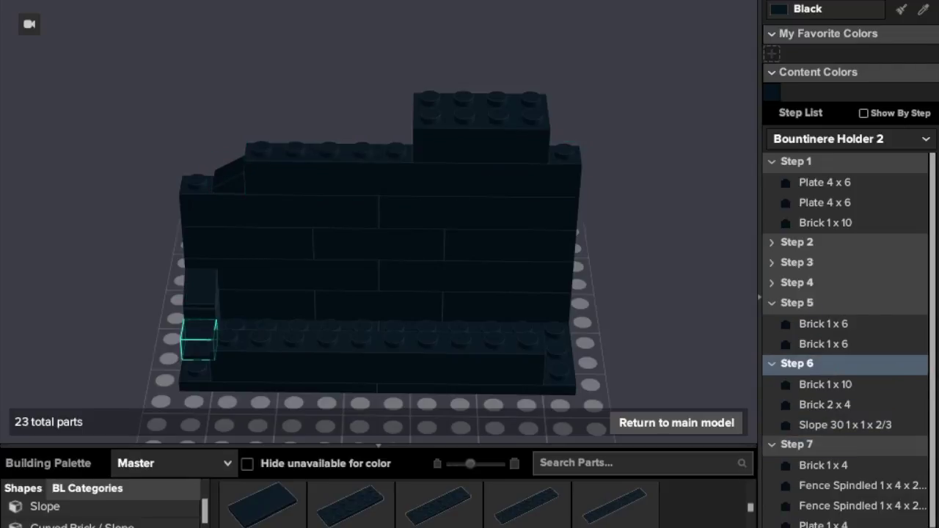
pyautogui.click(793, 446)
# Collapse Steps 5, 6, 8, 9 and 10 in the step list and expand the empty Step 7.
pyautogui.click(773, 460)
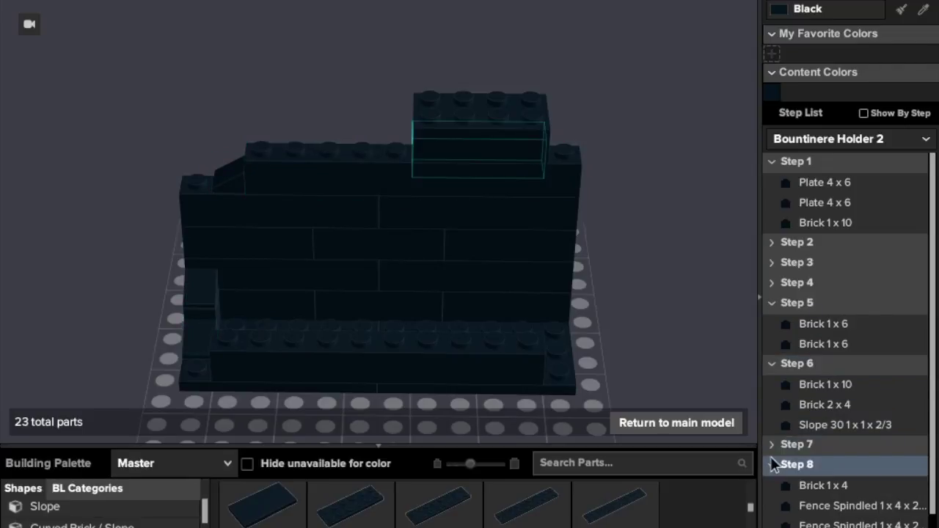
pyautogui.click(771, 465)
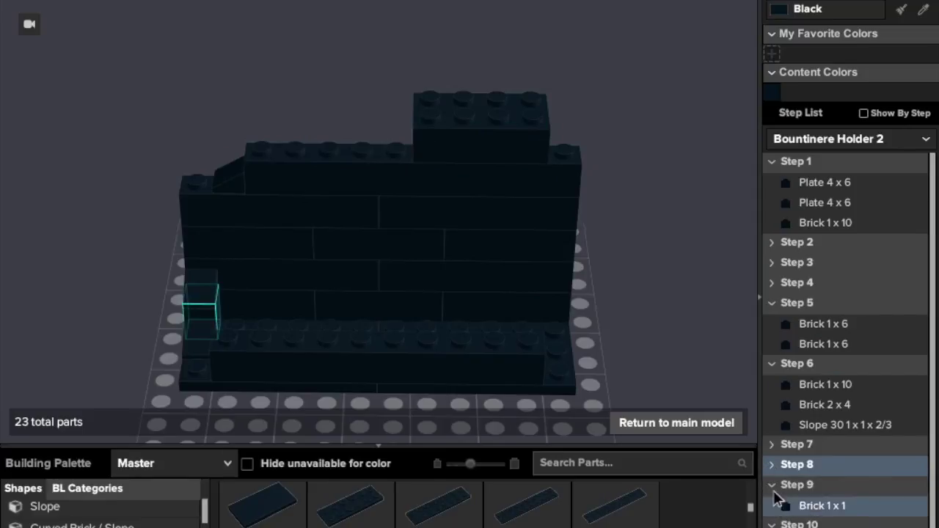
pyautogui.click(772, 485)
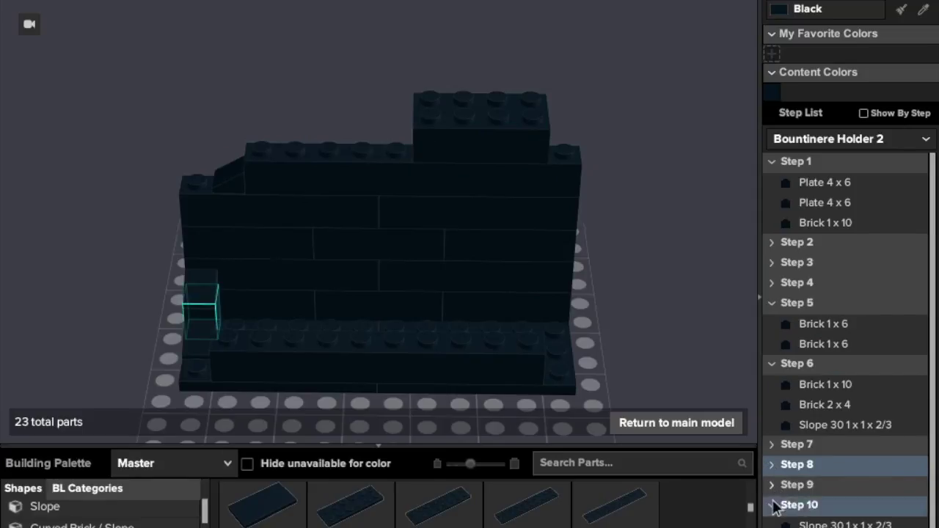
pyautogui.click(773, 504)
pyautogui.click(774, 304)
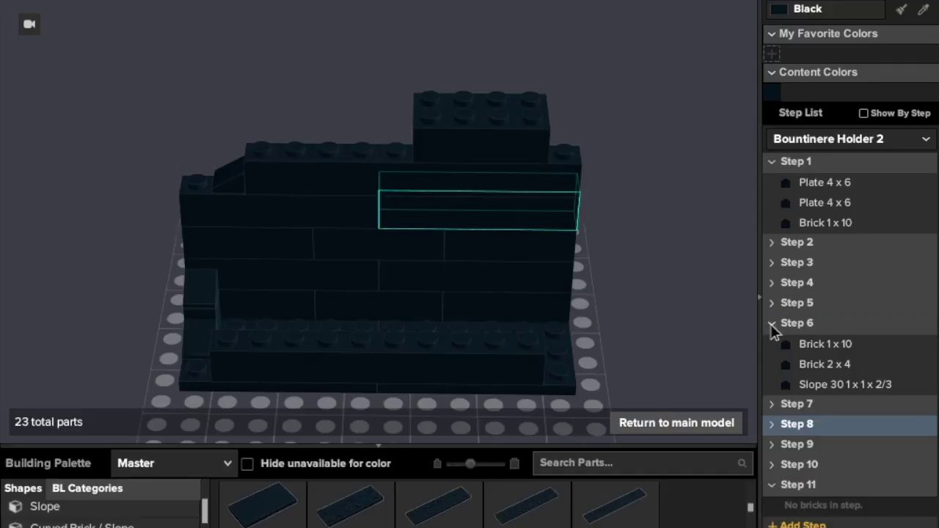
pyautogui.click(772, 325)
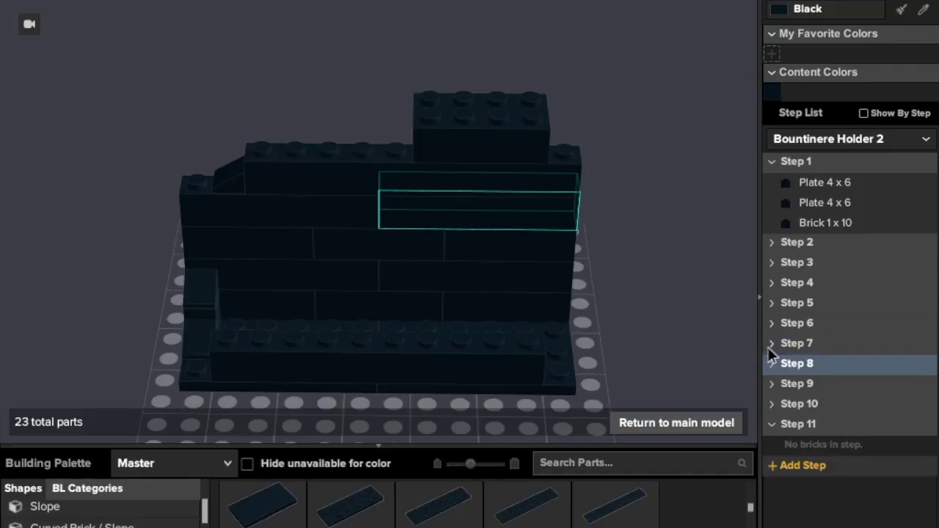
pyautogui.click(769, 345)
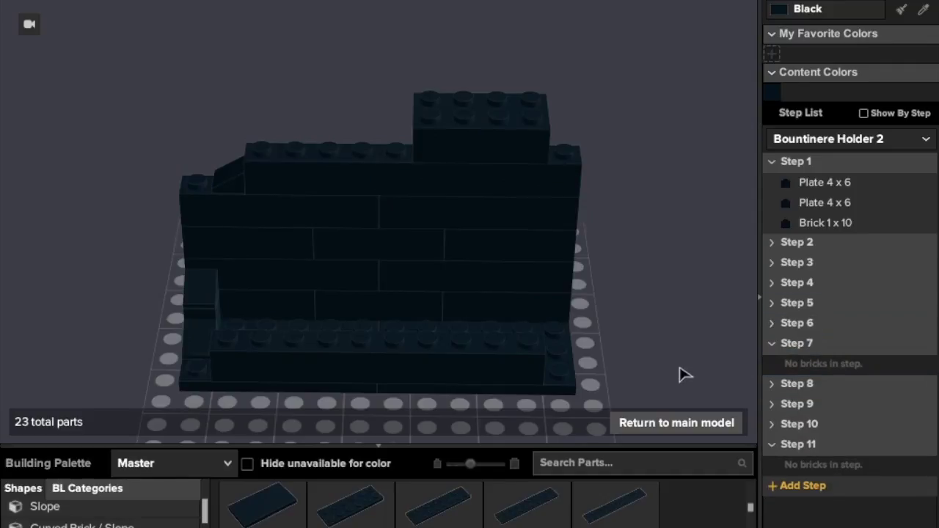
# In Step 7, stack two Brick 1 x 2 parts on the base at the wall's open end, perpendicular to the wall.
pyautogui.moveTo(683, 376); pyautogui.dragTo(682, 383, button='right')
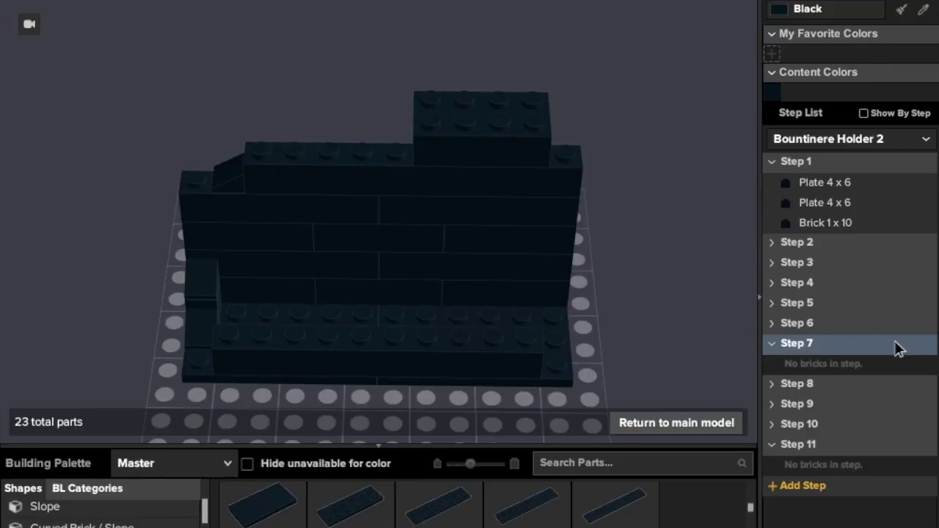
pyautogui.scroll(2, 441, 505)
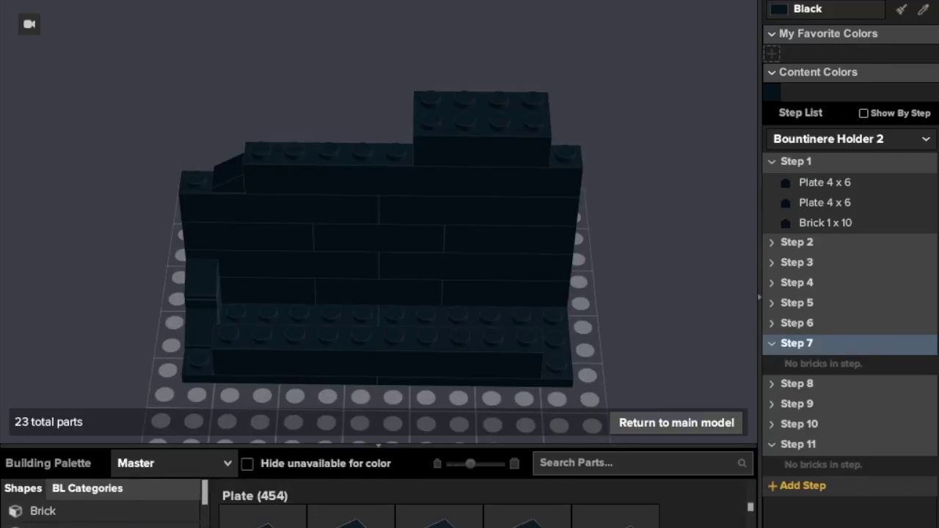
pyautogui.click(73, 513)
pyautogui.scroll(-1, 415, 523)
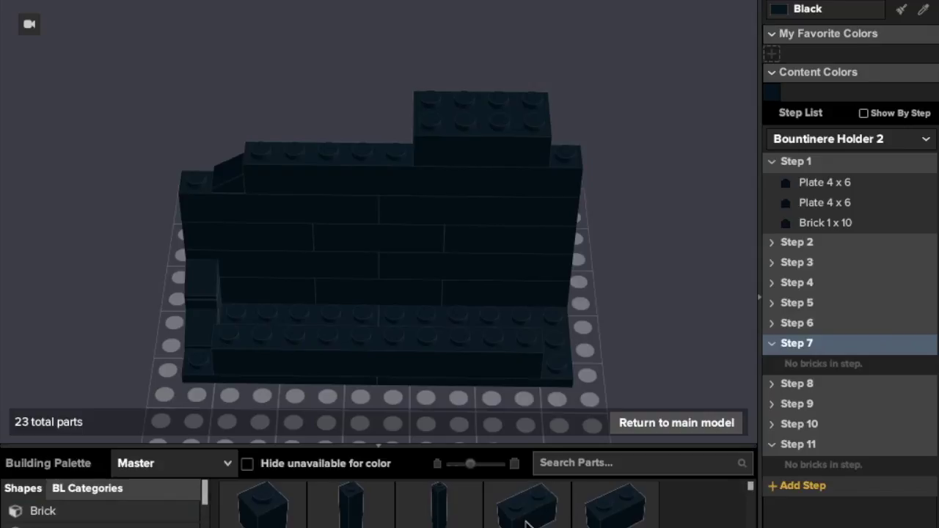
pyautogui.click(527, 519)
pyautogui.press('Right')
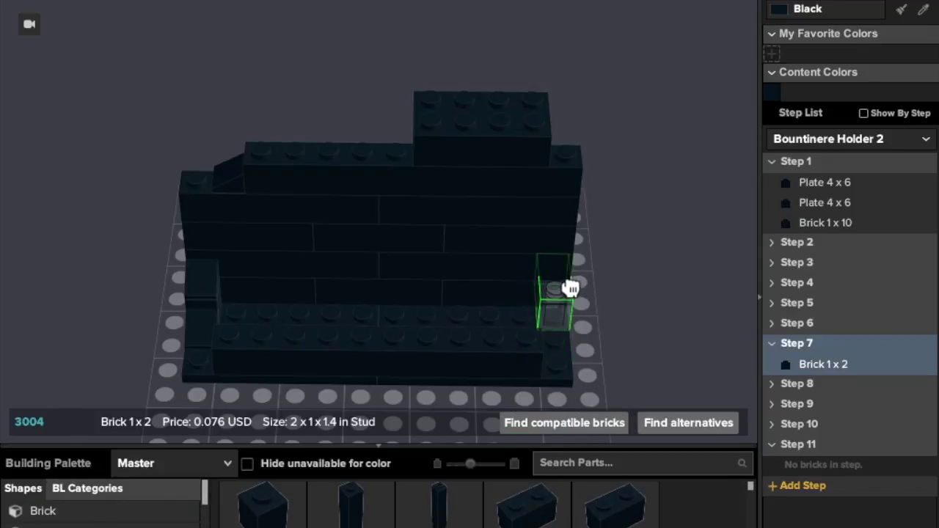
pyautogui.click(570, 296)
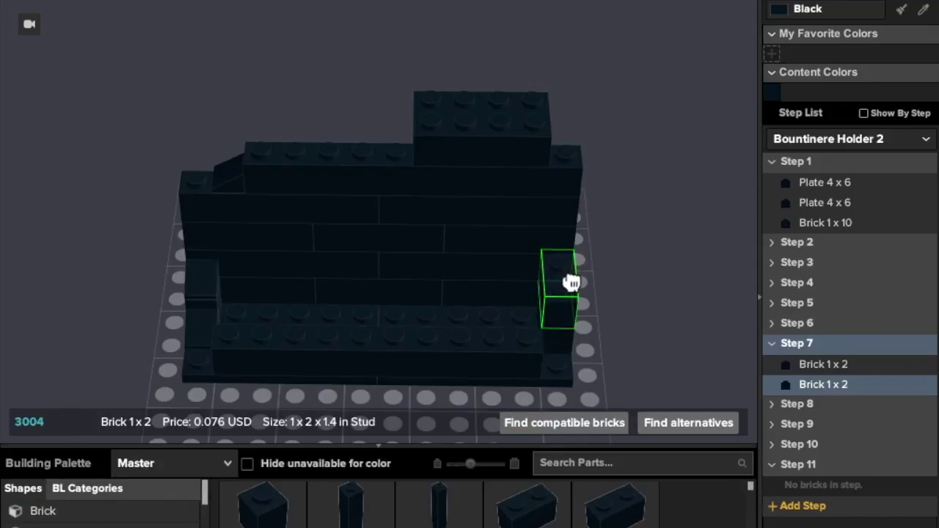
pyautogui.click(570, 279)
# Stack two more Brick 1 x 2 parts against the middle of the wall and delete the stray extra Brick 1 x 2.
pyautogui.moveTo(651, 276); pyautogui.dragTo(676, 287, button='right')
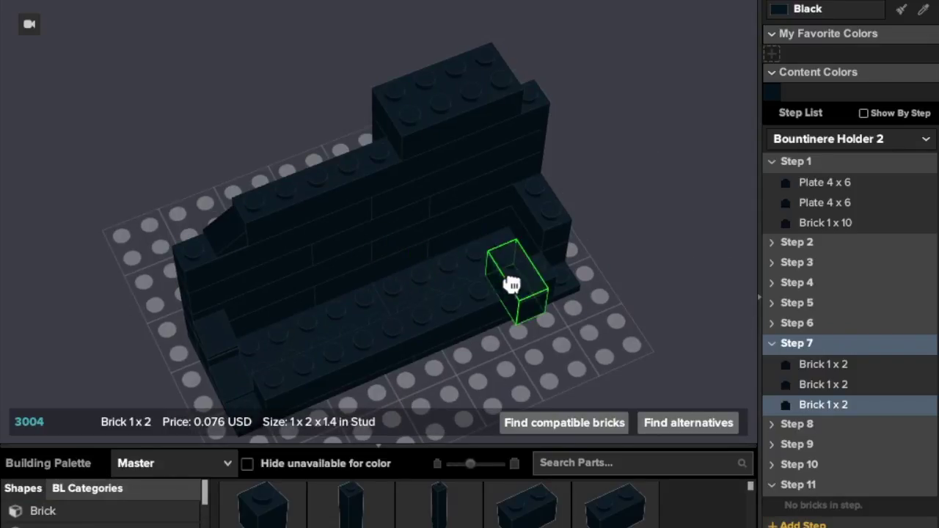
pyautogui.moveTo(510, 279); pyautogui.dragTo(503, 285, button='right')
pyautogui.click(394, 260)
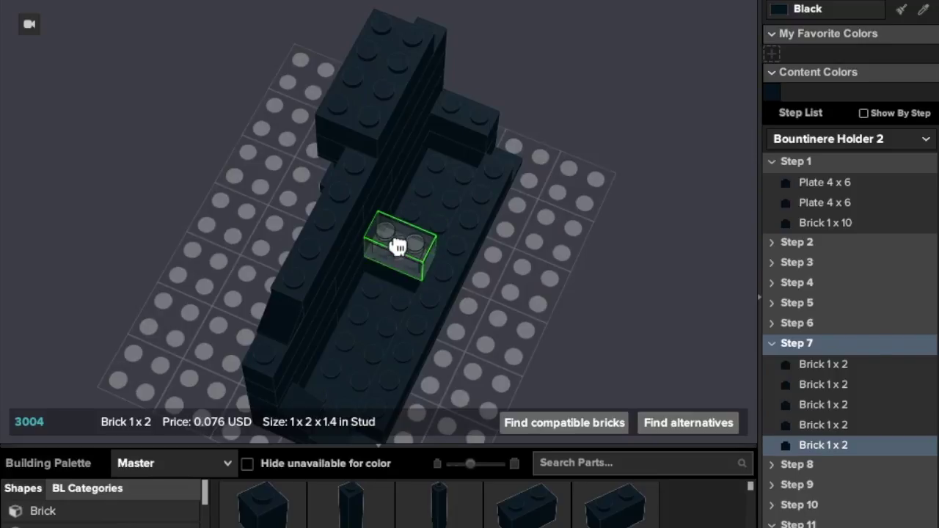
pyautogui.click(390, 247)
pyautogui.moveTo(623, 318); pyautogui.dragTo(563, 288, button='right')
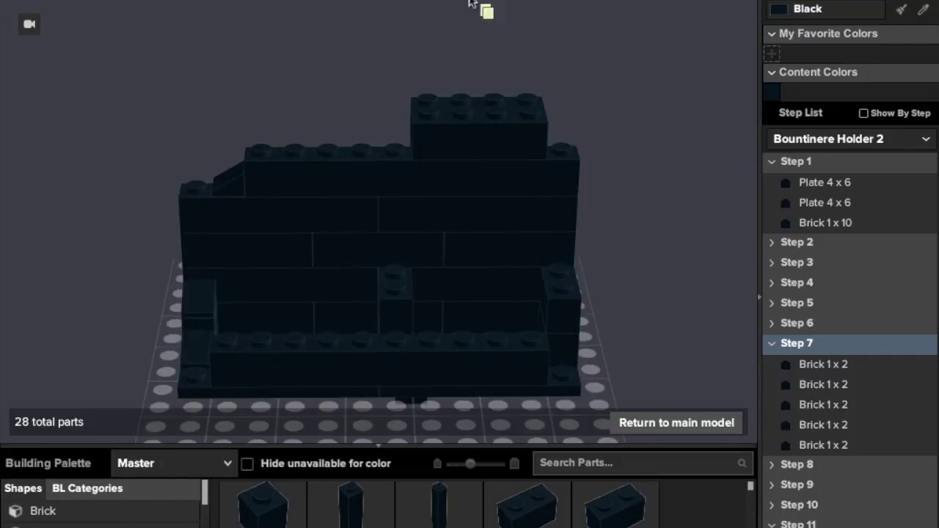
pyautogui.click(402, 396)
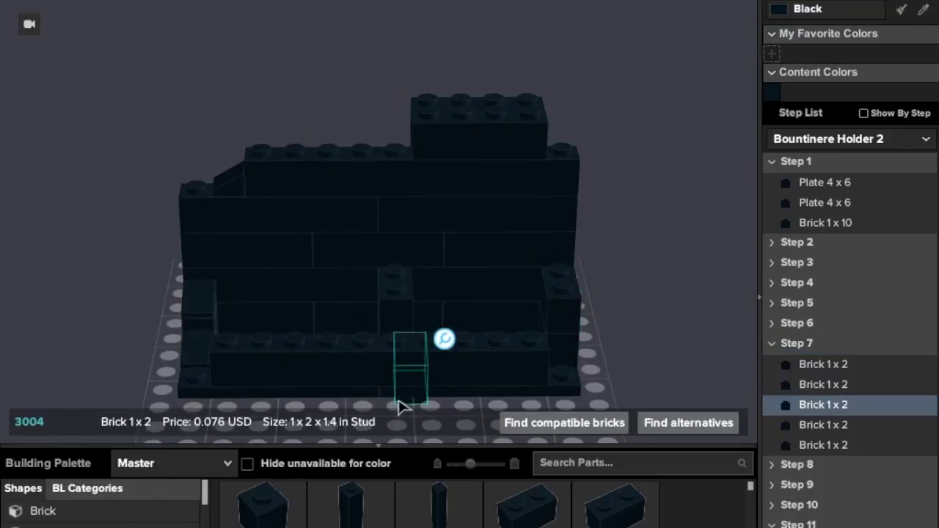
pyautogui.press('Delete')
# Insert an empty building step after Step 7 and make this new Step 8 the active, expanded step.
pyautogui.click(784, 344)
pyautogui.click(772, 504)
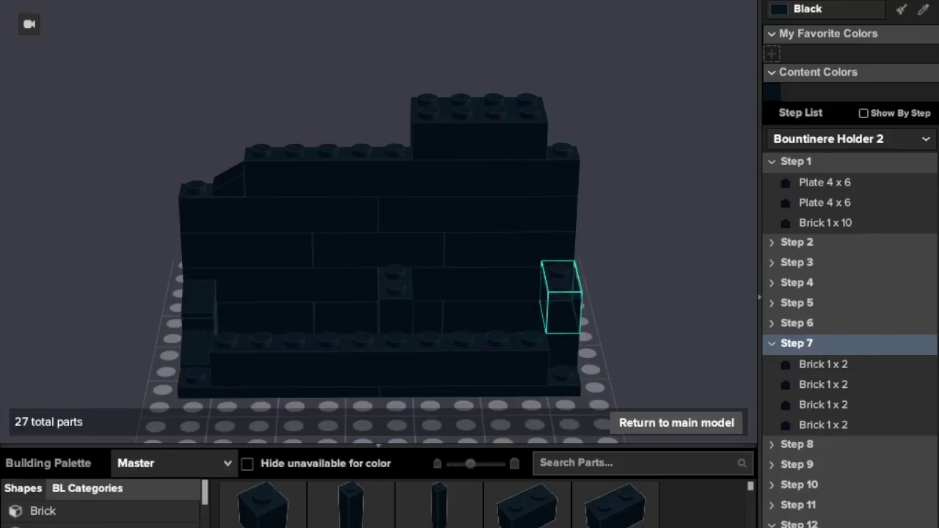
pyautogui.click(775, 445)
pyautogui.click(781, 445)
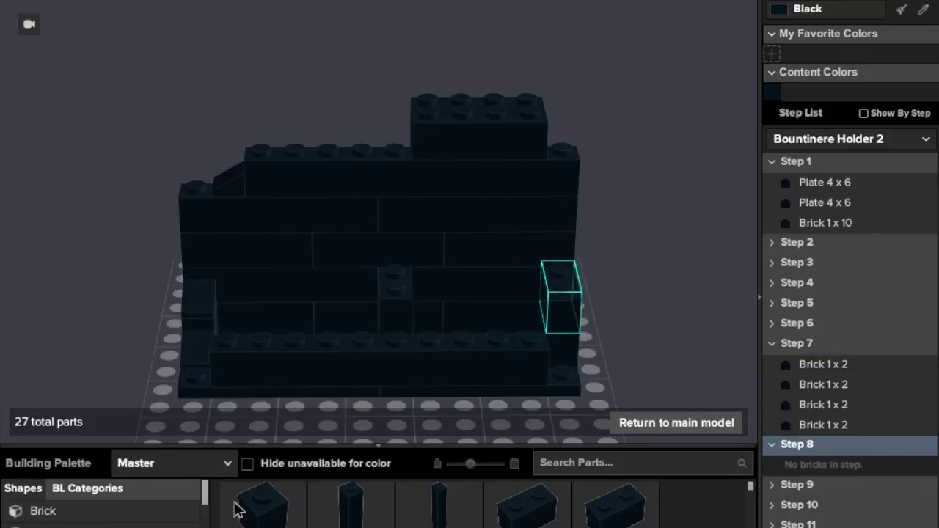
# In Step 8, place a Brick 1 x 1 on the middle column's front stud and a Technic Brick 1 x 1 with hole behind it.
pyautogui.moveTo(268, 514); pyautogui.dragTo(398, 266)
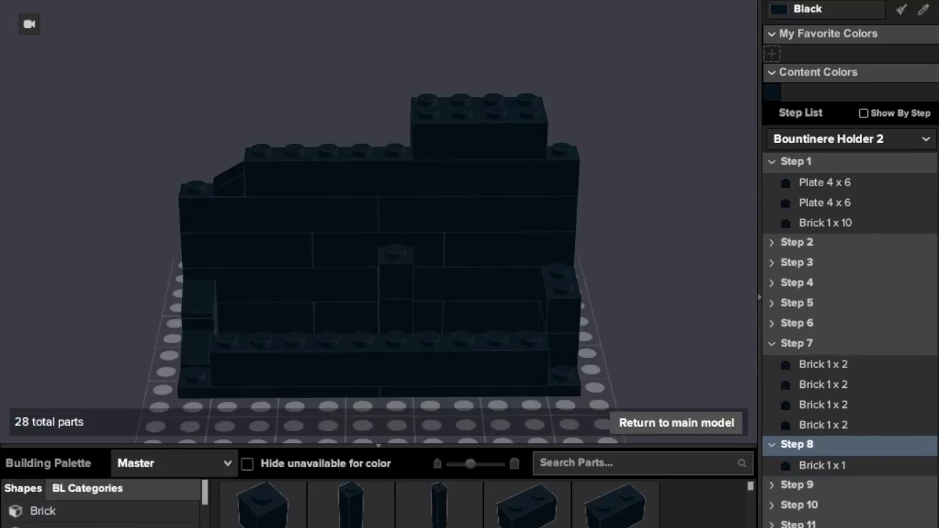
pyautogui.scroll(-3, 264, 513)
pyautogui.click(264, 518)
pyautogui.moveTo(61, 335); pyautogui.dragTo(4, 324, button='right')
pyautogui.moveTo(3, 322); pyautogui.dragTo(390, 256)
# Stack two Brick 1 x 2 parts on the middle column above the Brick 1 x 1 and the Technic brick.
pyautogui.moveTo(392, 310); pyautogui.dragTo(392, 209)
pyautogui.click(386, 214)
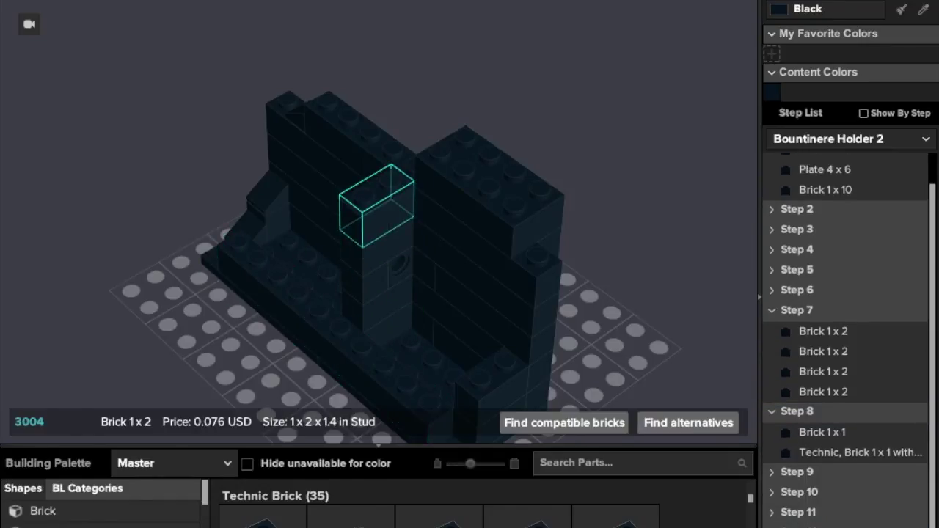
pyautogui.keyDown('ctrl'); pyautogui.click(386, 246); pyautogui.keyUp('ctrl')
pyautogui.moveTo(820, 526); pyautogui.dragTo(820, 467)
pyautogui.click(667, 304)
pyautogui.moveTo(667, 304); pyautogui.dragTo(690, 294, button='right')
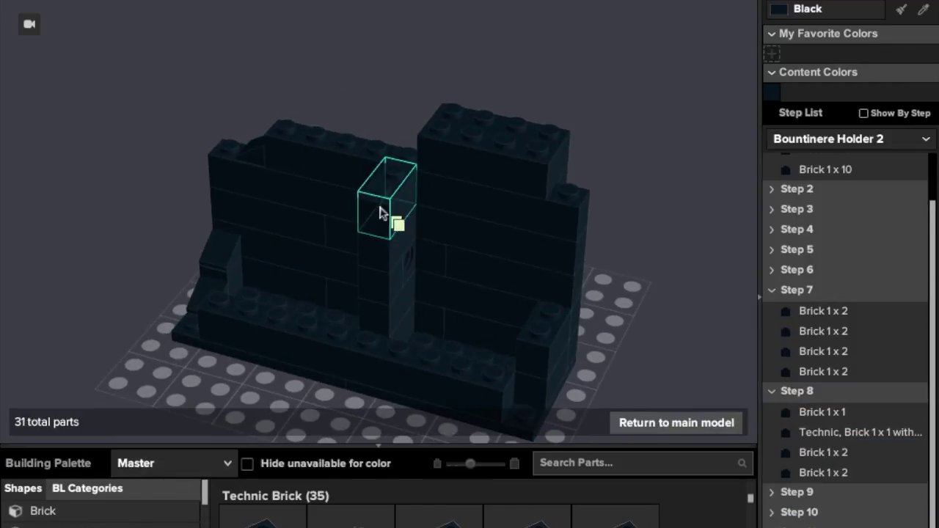
# Clone the middle column's two Brick 1 x 2, Technic brick and Brick 1 x 1 onto the end column, and move their step directly after Step 8.
pyautogui.click(378, 212)
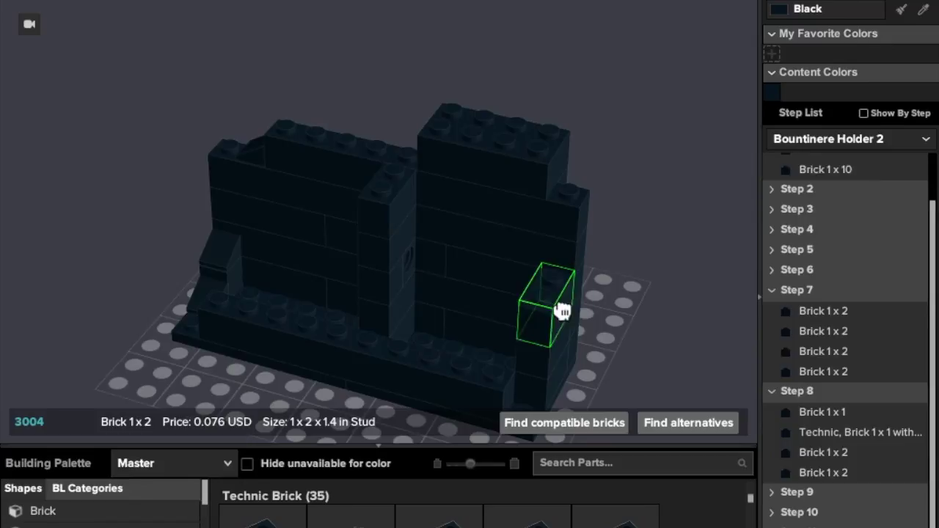
pyautogui.click(560, 278)
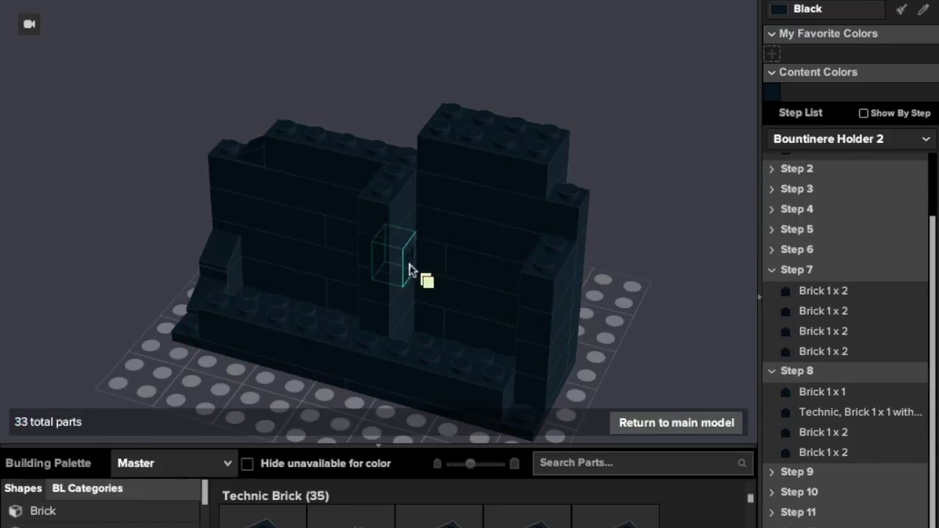
pyautogui.click(409, 270)
pyautogui.click(562, 245)
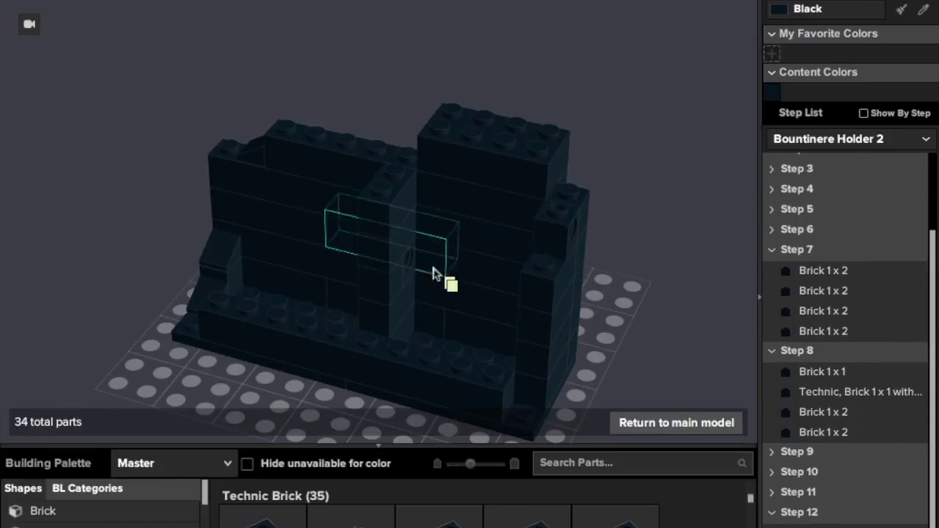
pyautogui.click(433, 273)
pyautogui.click(569, 271)
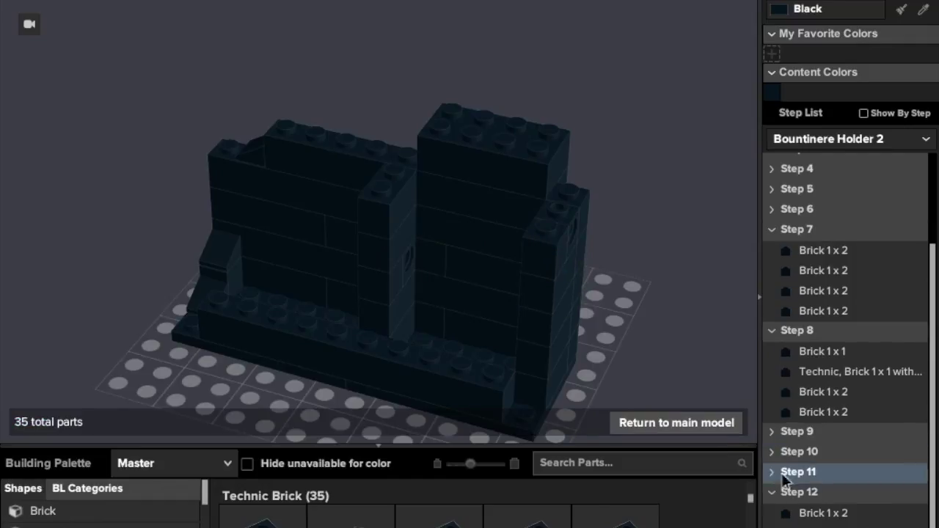
pyautogui.moveTo(800, 416); pyautogui.dragTo(798, 413)
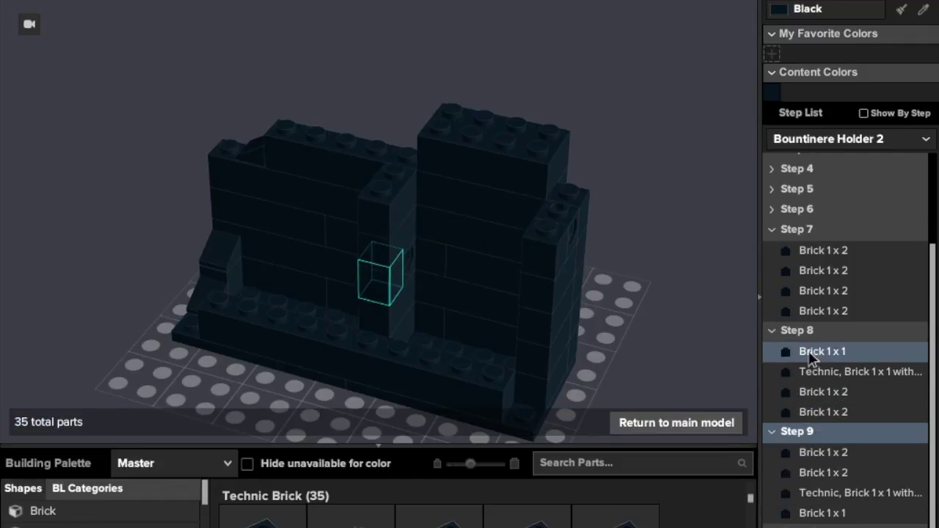
# In Step 8, add a Brick 1 x 2 on top of both the middle and end columns, set back one stud over the wall.
pyautogui.moveTo(51, 518)
pyautogui.scroll(-5, 347, 522)
pyautogui.scroll(2, 346, 521)
pyautogui.scroll(4, 346, 521)
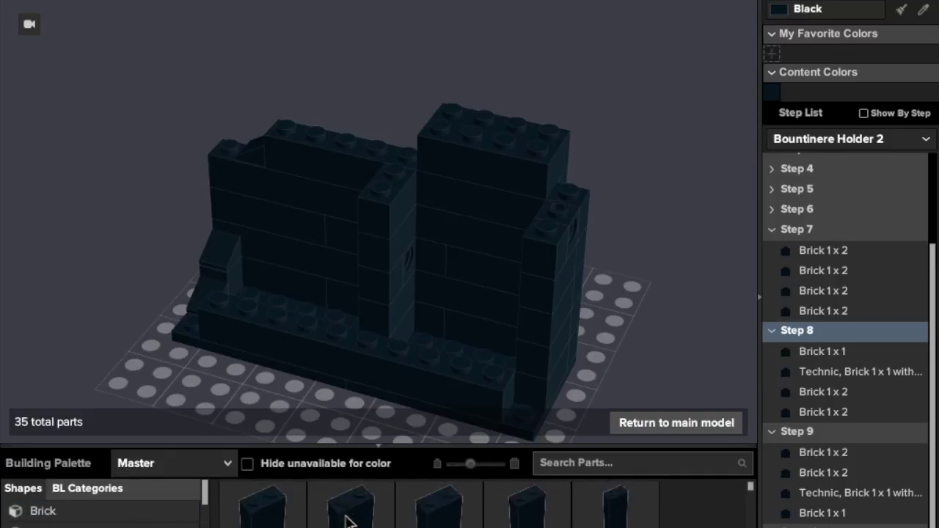
pyautogui.click(346, 521)
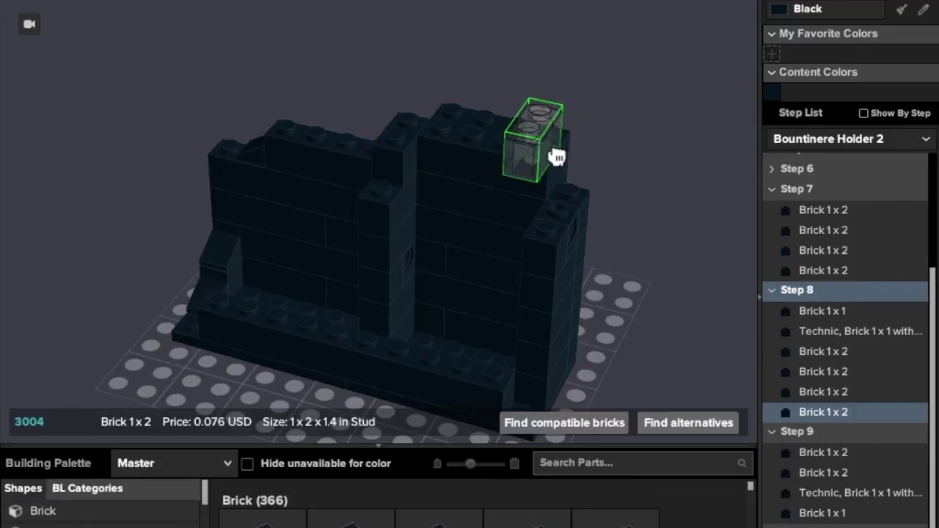
pyautogui.click(566, 178)
pyautogui.press('Delete')
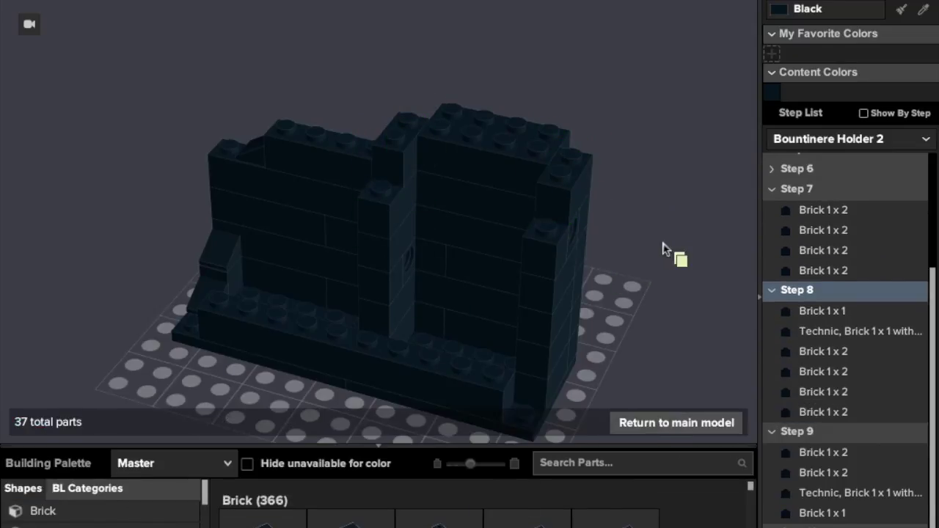
# Insert an empty building step as Step 11, ahead of the step holding the low end post's Brick 1 x 1.
pyautogui.moveTo(663, 248); pyautogui.dragTo(683, 291, button='right')
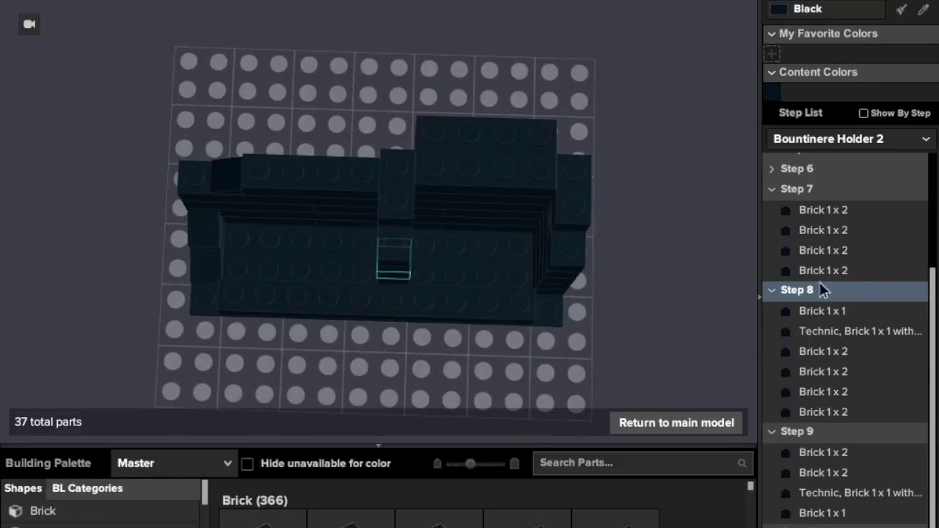
pyautogui.scroll(-2, 822, 293)
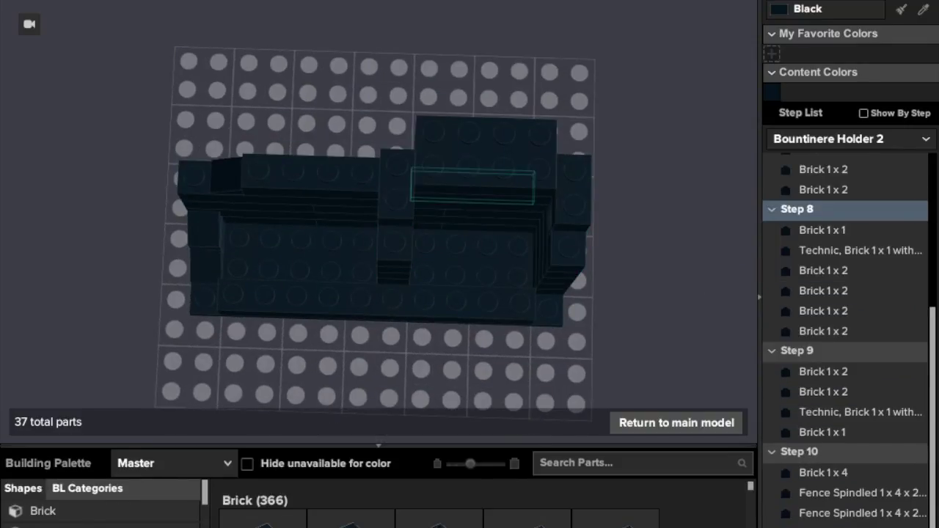
pyautogui.scroll(-1, 822, 210)
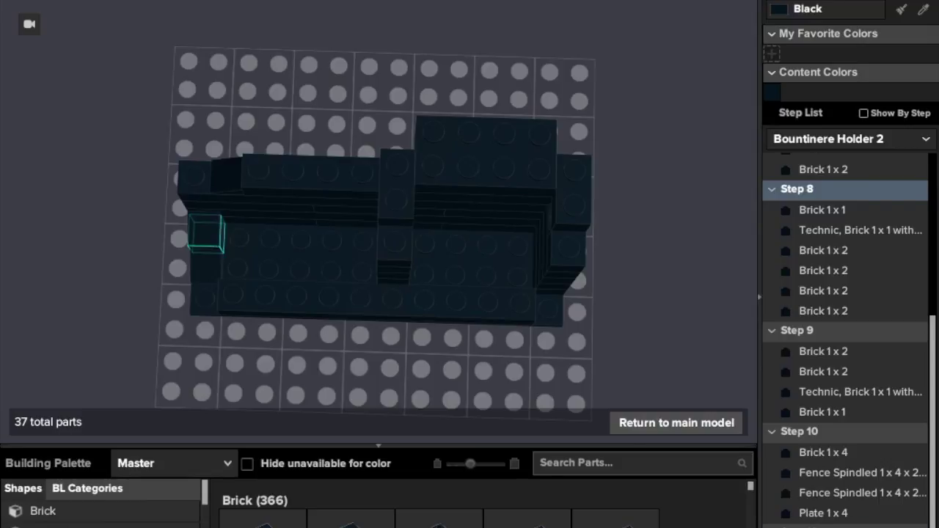
pyautogui.click(206, 234)
pyautogui.moveTo(676, 351); pyautogui.dragTo(714, 265, button='right')
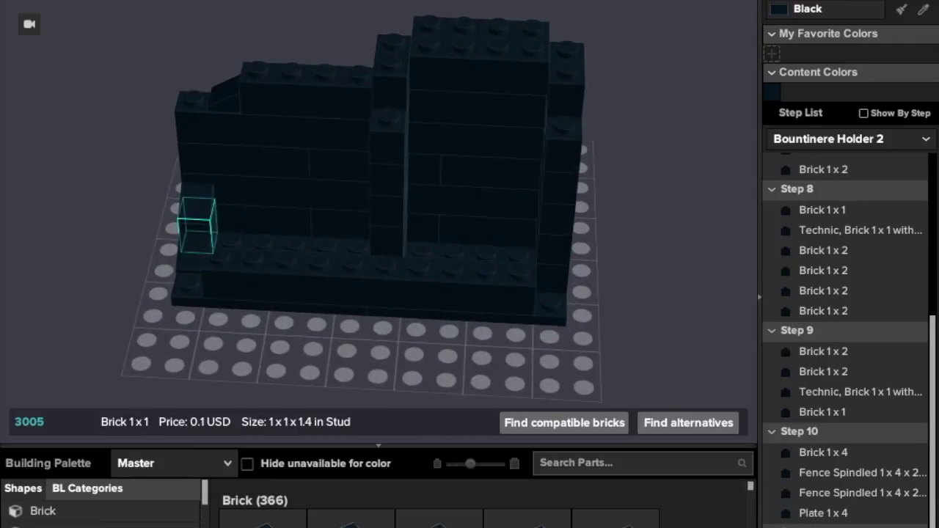
pyautogui.click(197, 223)
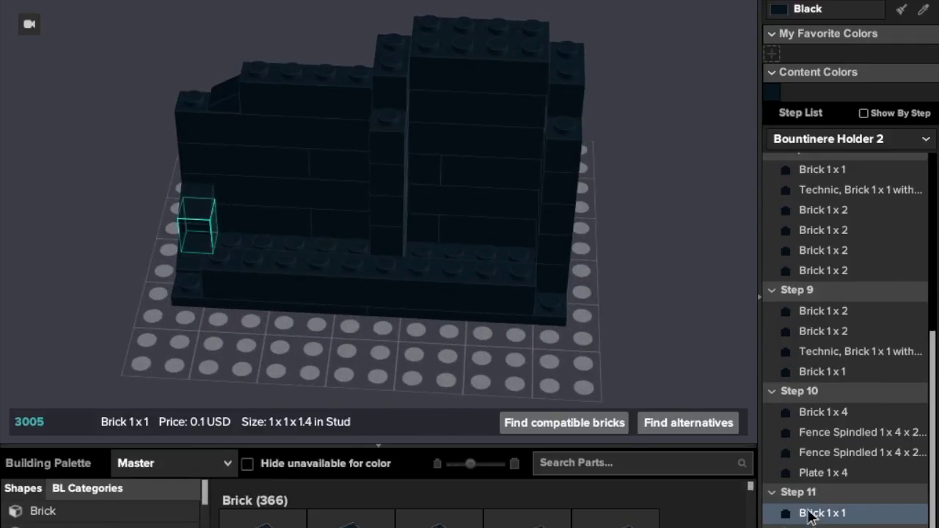
pyautogui.hotkey('ctrl', 'z')
pyautogui.click(799, 474)
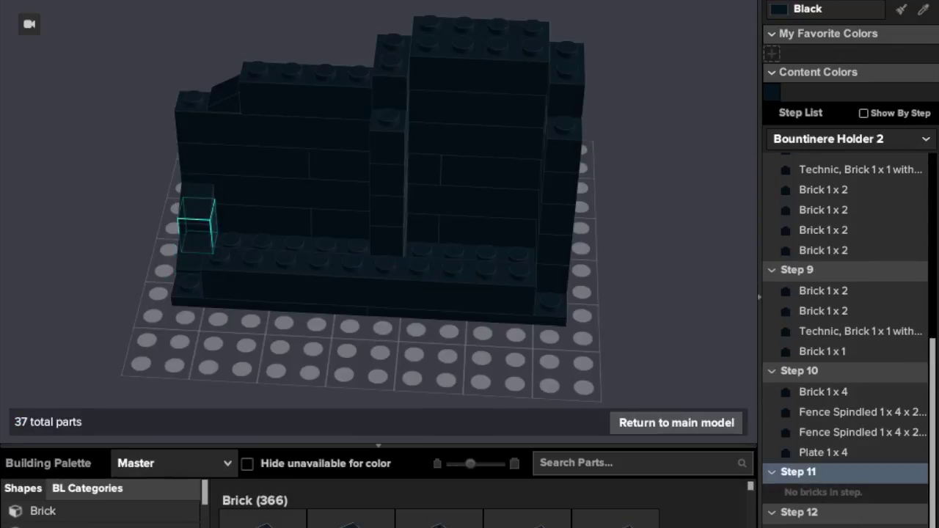
# Review the bricks assigned to Steps 7 through 11 and put the empty building step at the end of the list.
pyautogui.scroll(2, 840, 484)
pyautogui.scroll(6, 792, 337)
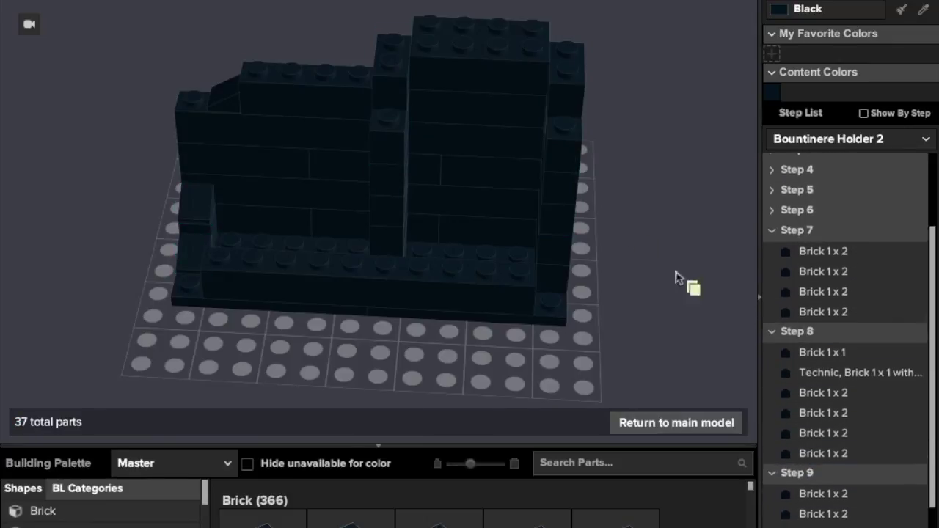
pyautogui.moveTo(676, 272); pyautogui.dragTo(619, 188, button='right')
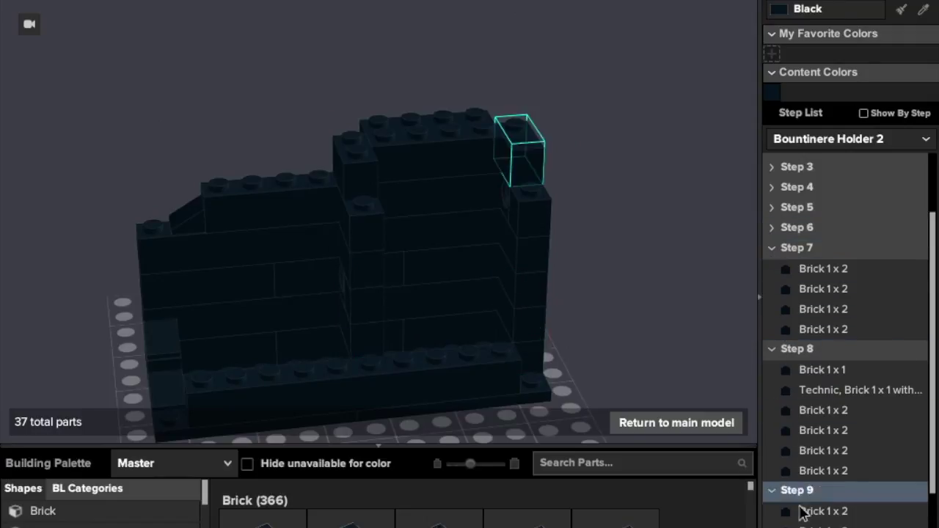
pyautogui.scroll(-2, 802, 513)
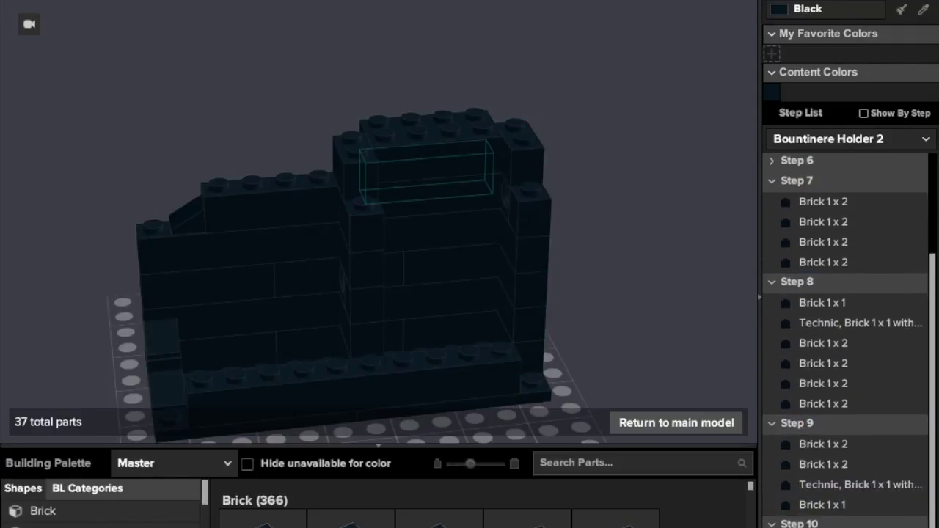
pyautogui.scroll(-3, 822, 505)
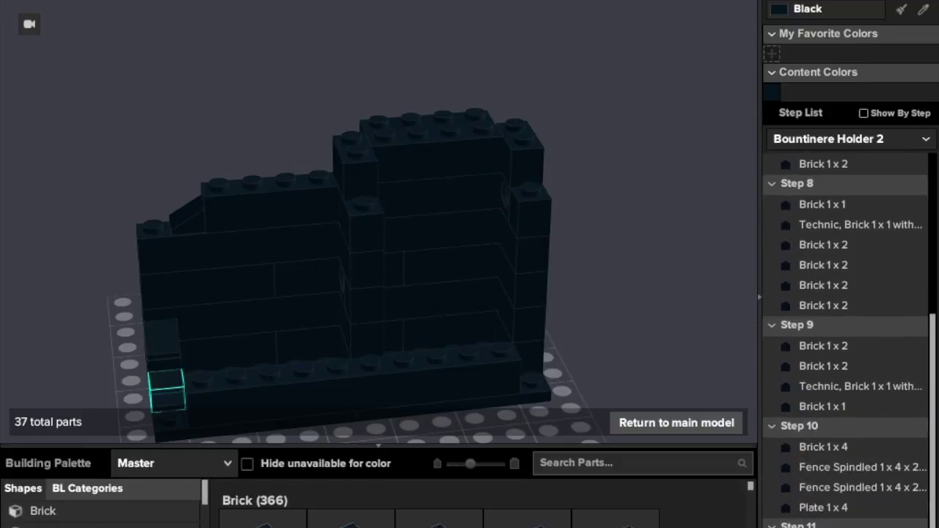
pyautogui.scroll(-1, 822, 522)
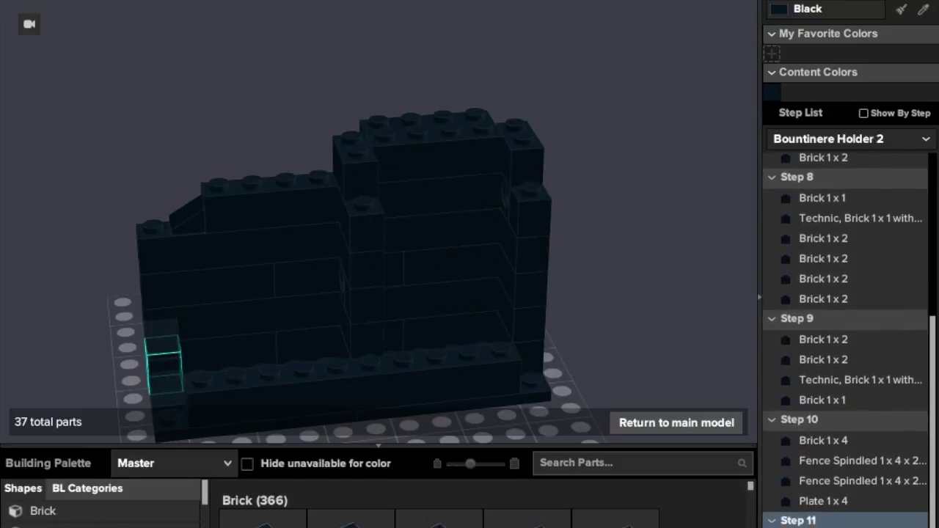
pyautogui.scroll(-1, 780, 389)
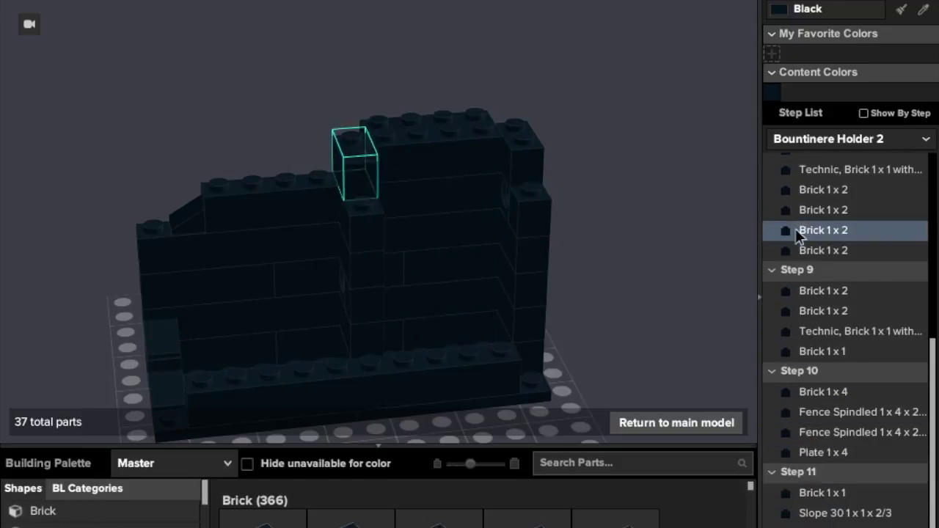
# Collapse Steps 1, 7, 8, 9, 10 and 11 in the step list, leaving the empty Step 12 expanded.
pyautogui.click(771, 271)
pyautogui.click(772, 209)
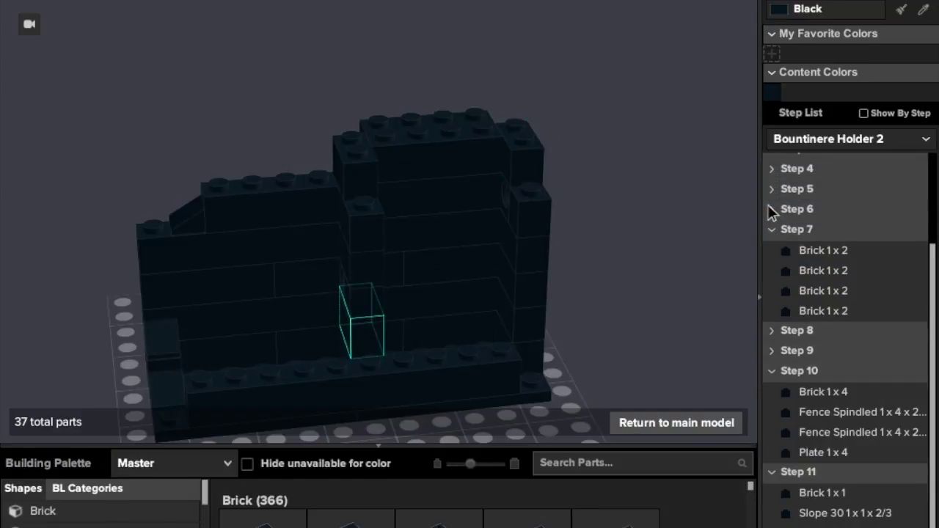
pyautogui.click(772, 230)
pyautogui.click(772, 371)
pyautogui.click(784, 163)
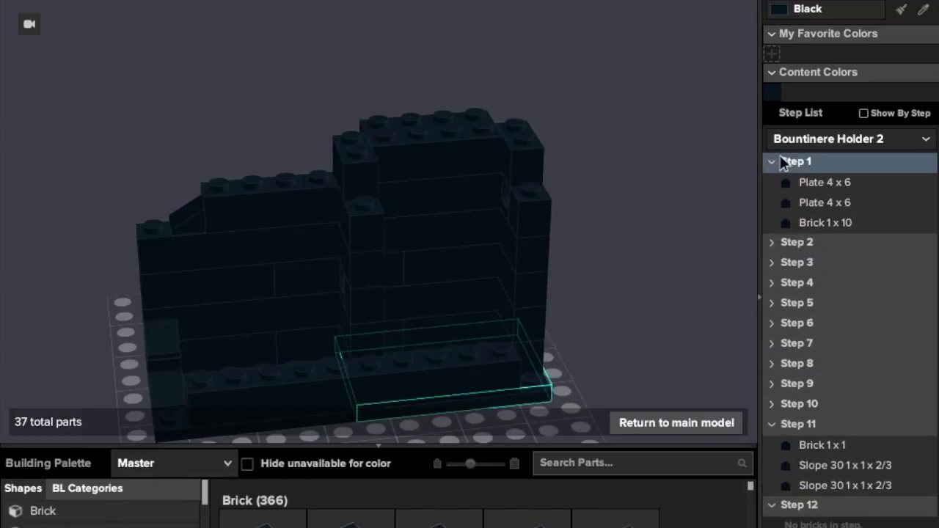
pyautogui.click(773, 162)
pyautogui.click(797, 385)
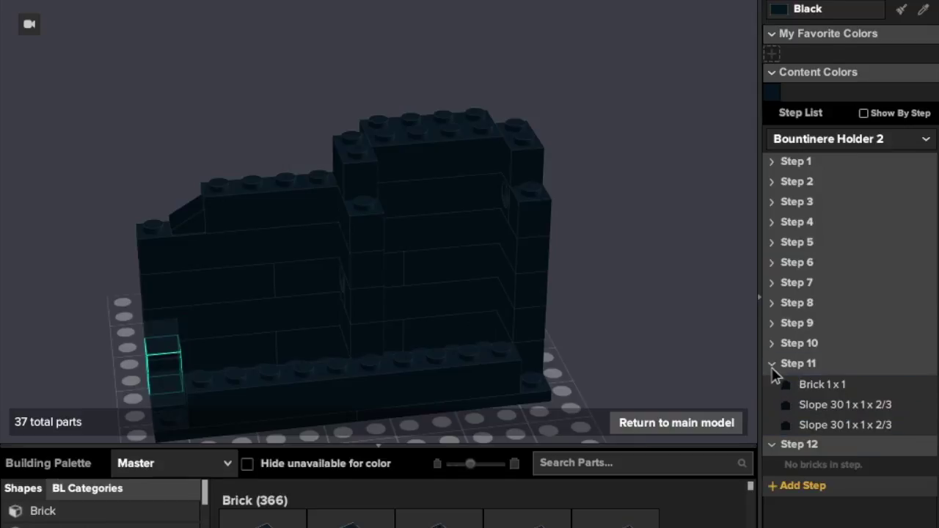
pyautogui.click(773, 364)
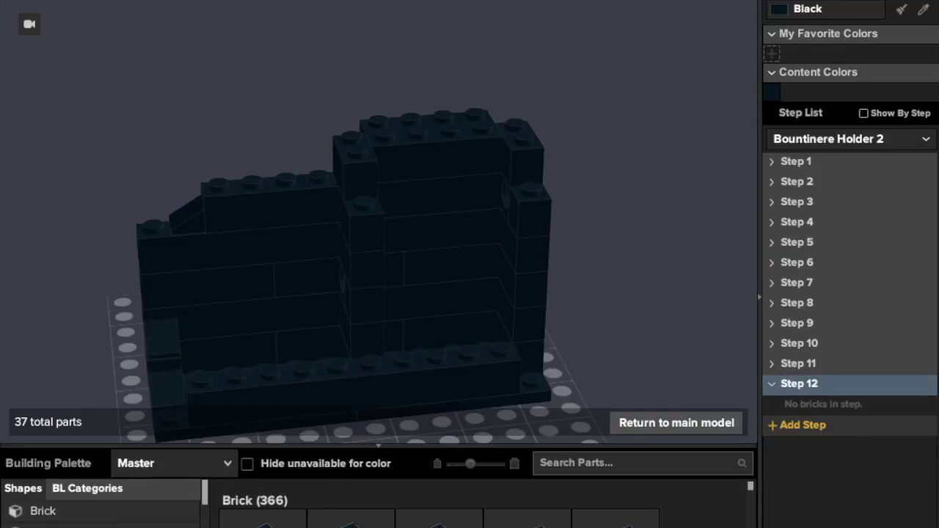
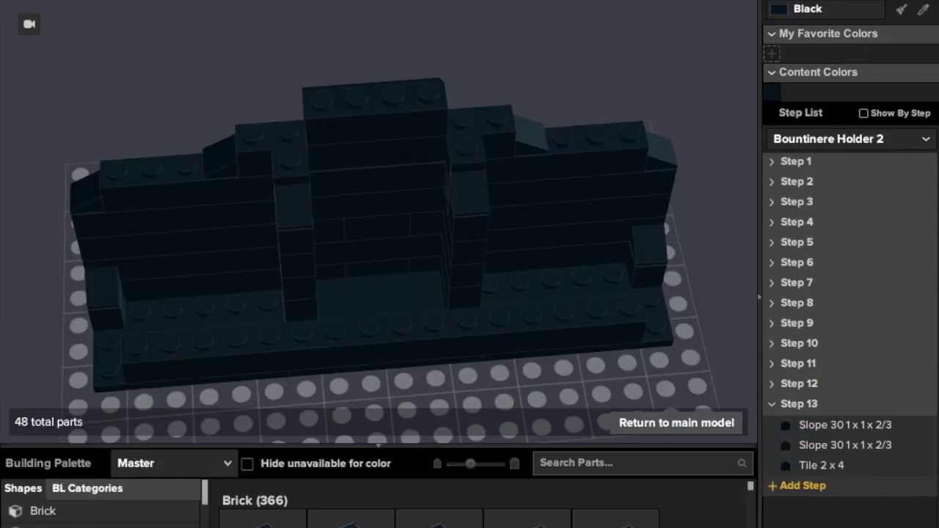
# Examine the top centre part and the slopes around the columns on the wider holder as a reference.
pyautogui.click(354, 99)
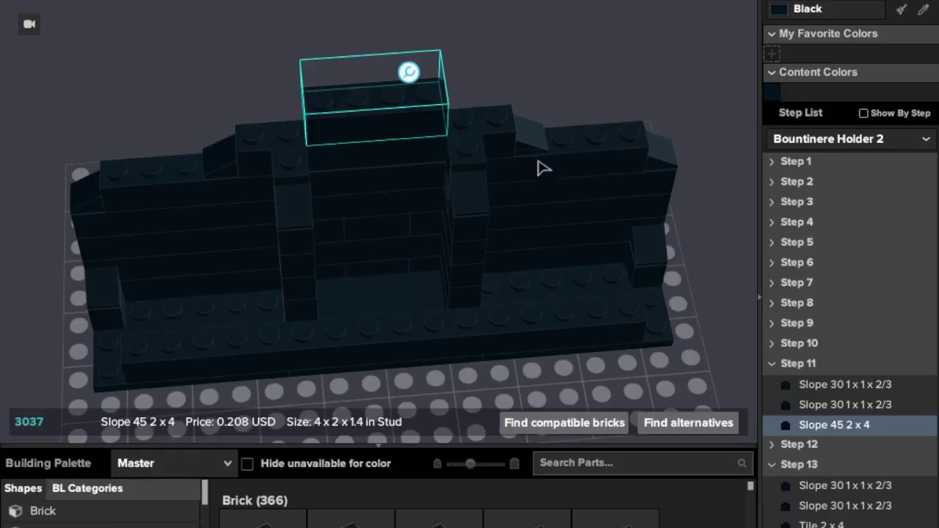
pyautogui.click(772, 363)
pyautogui.click(596, 87)
pyautogui.moveTo(596, 87); pyautogui.dragTo(581, 54, button='right')
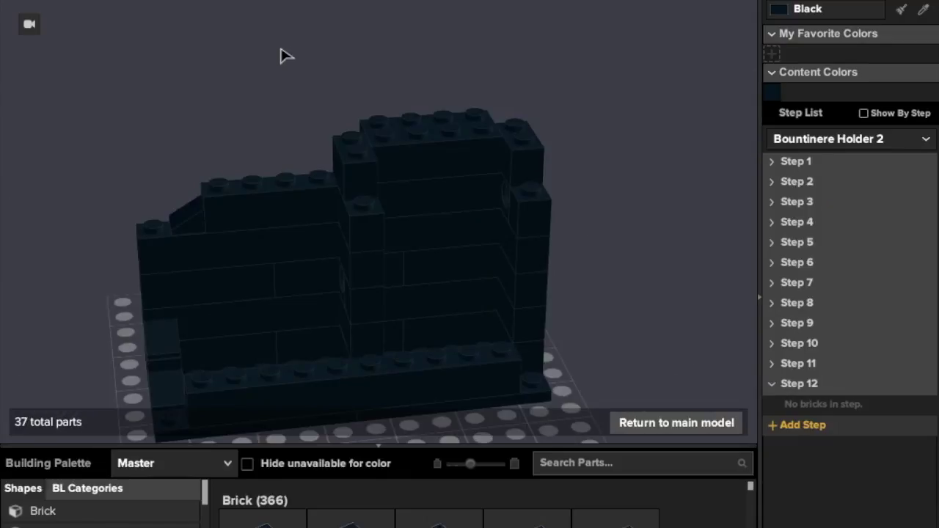
# Add a black Slope 30 1 x 1 x 2/3 to Step 12, on the end stud of the lower wall beside the column.
pyautogui.moveTo(286, 57)
pyautogui.mouseDown(button='right')
pyautogui.moveTo(268, 52)
pyautogui.moveTo(277, 45)
pyautogui.mouseUp(button='right')
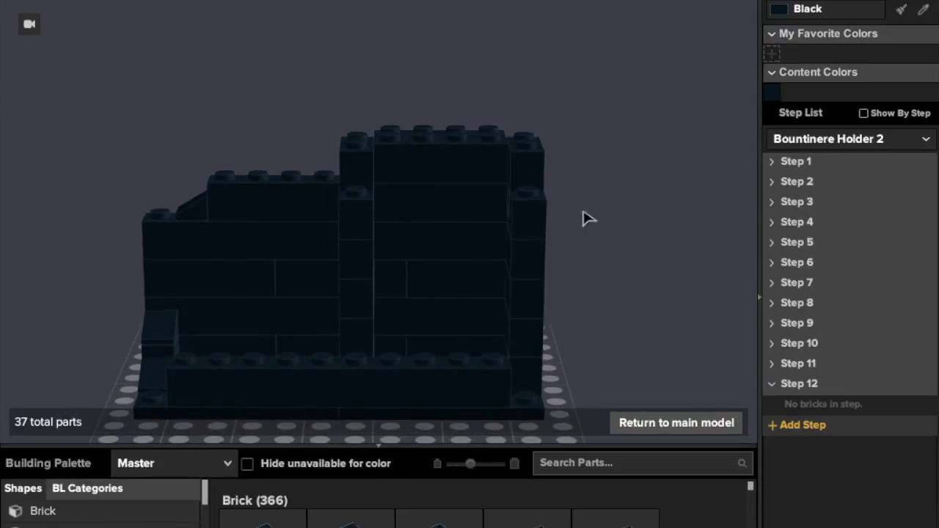
pyautogui.click(61, 527)
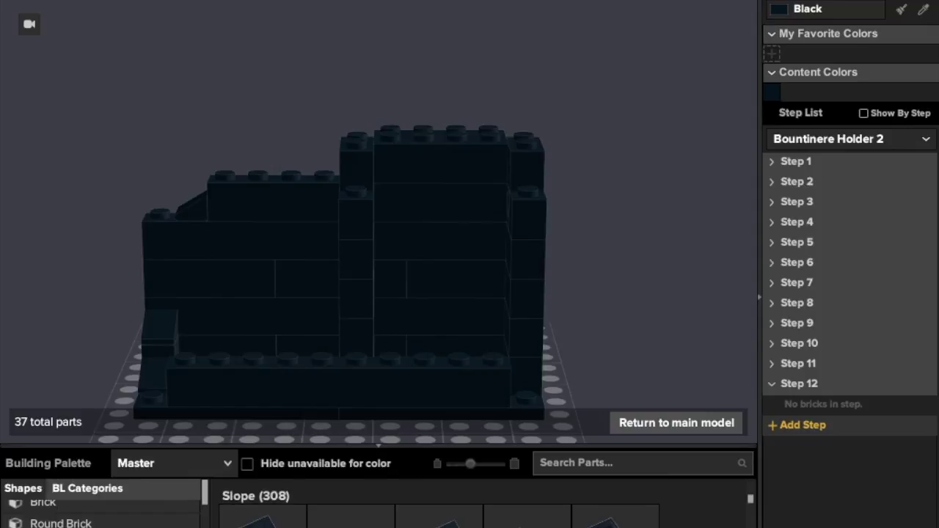
pyautogui.scroll(-4, 439, 506)
pyautogui.scroll(2, 439, 507)
pyautogui.click(263, 505)
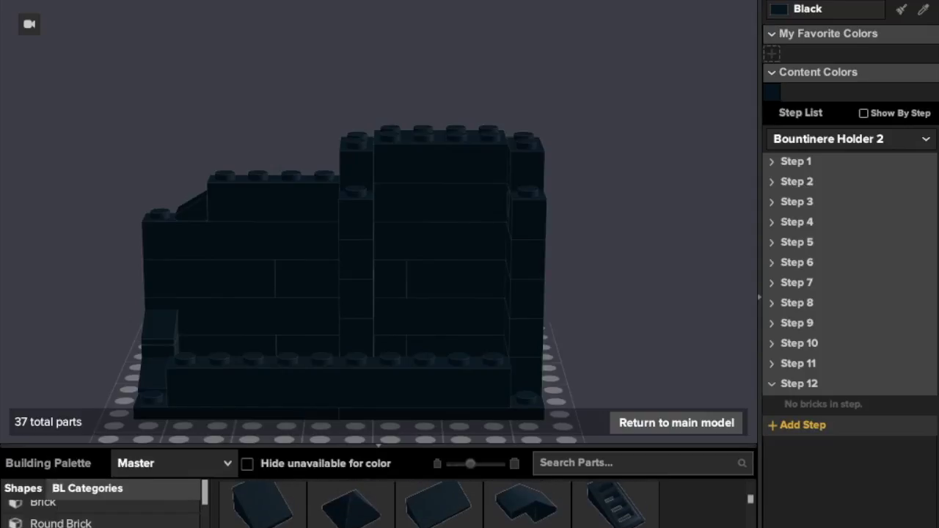
pyautogui.click(730, 408)
pyautogui.moveTo(730, 408); pyautogui.dragTo(339, 235)
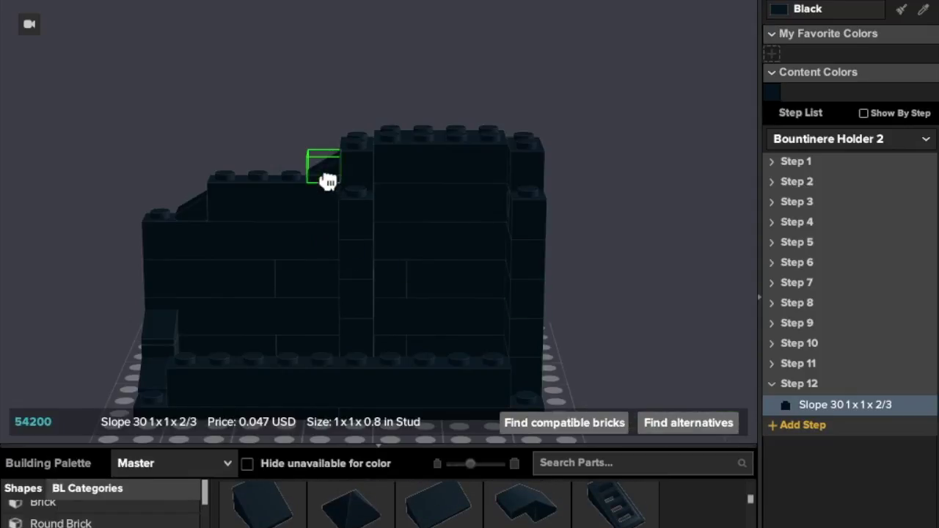
pyautogui.click(328, 181)
# Try to place copies of the Slope 30 1 x 1 x 2/3 on the column fronts and undo them.
pyautogui.hotkey('ctrl', 'v')
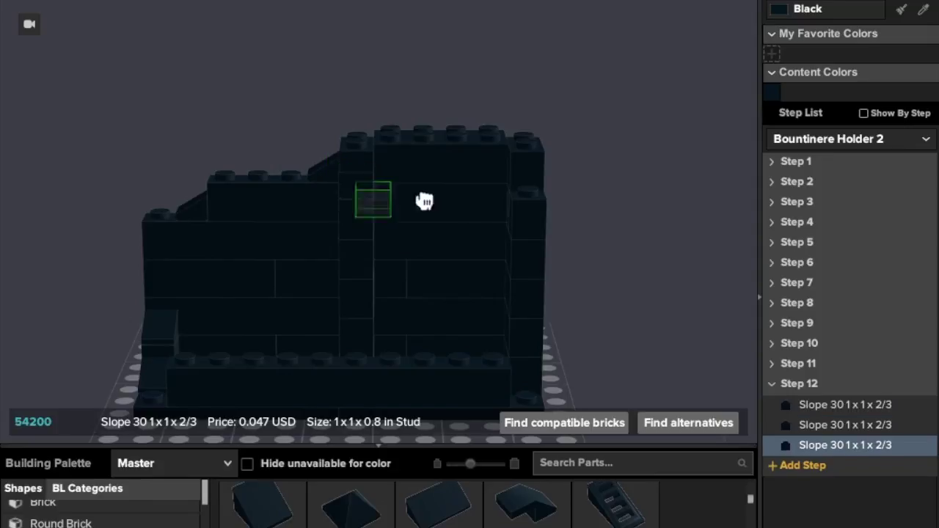
pyautogui.click(539, 200)
pyautogui.press('Escape')
pyautogui.moveTo(594, 242); pyautogui.dragTo(545, 242, button='right')
pyautogui.hotkey('ctrl', 'v')
pyautogui.hotkey('ctrl', 'z')
pyautogui.hotkey('ctrl', 'z')
pyautogui.hotkey('ctrl', 'z')
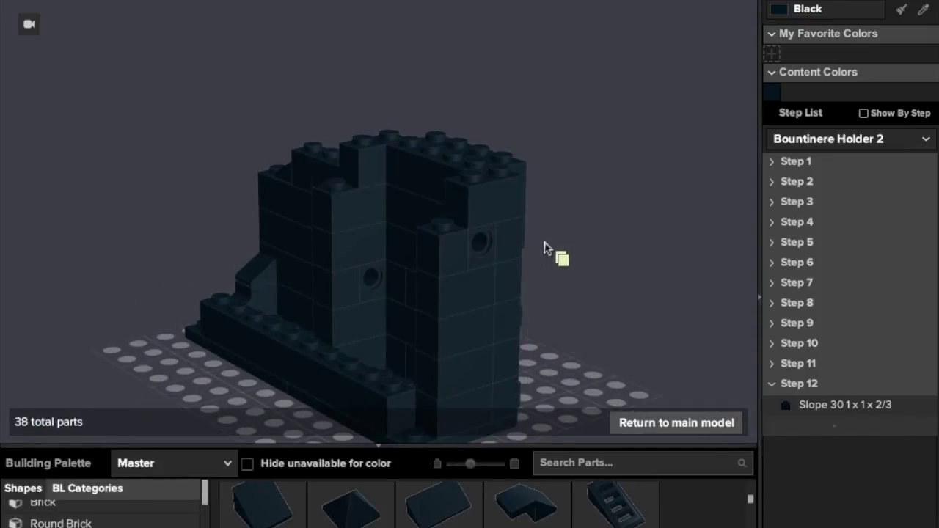
# Place two copies of the Slope 30 1 x 1 x 2/3 on the lower front studs of the two columns.
pyautogui.hotkey('ctrl', 'v')
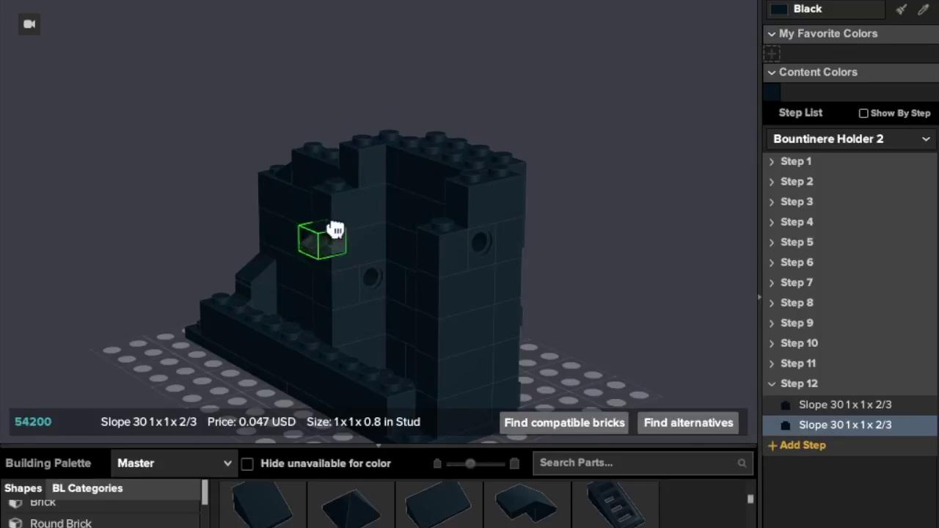
pyautogui.click(337, 193)
pyautogui.click(462, 220)
pyautogui.press('Escape')
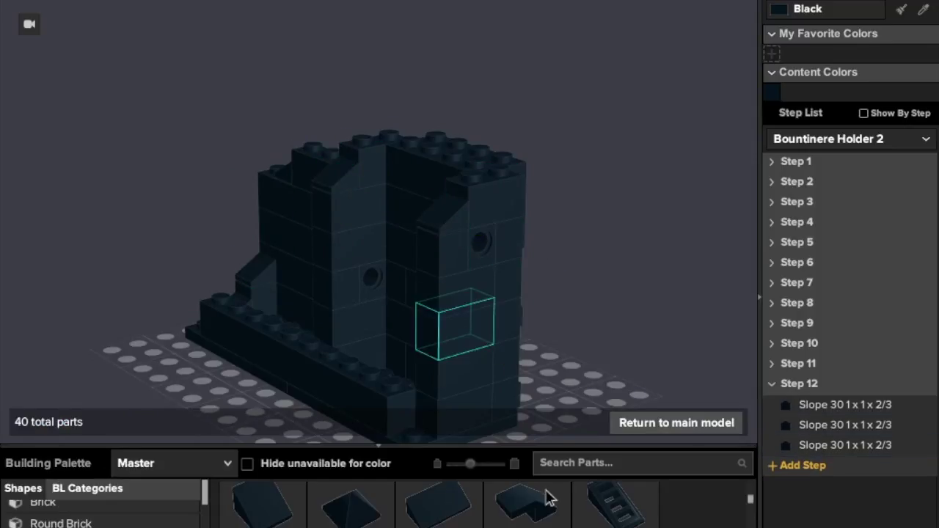
# Place a Slope 45 2 x 4 on top of the high wall section between the columns.
pyautogui.scroll(-5, 439, 505)
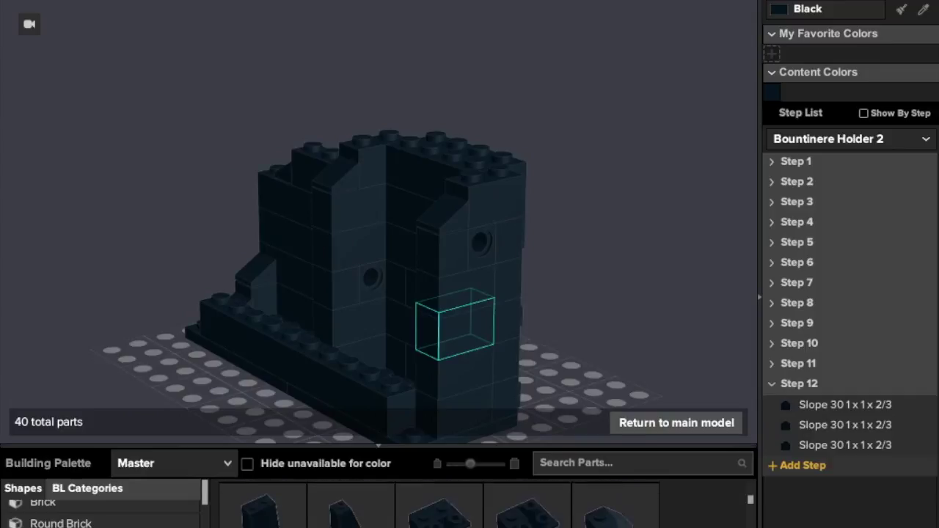
pyautogui.click(542, 522)
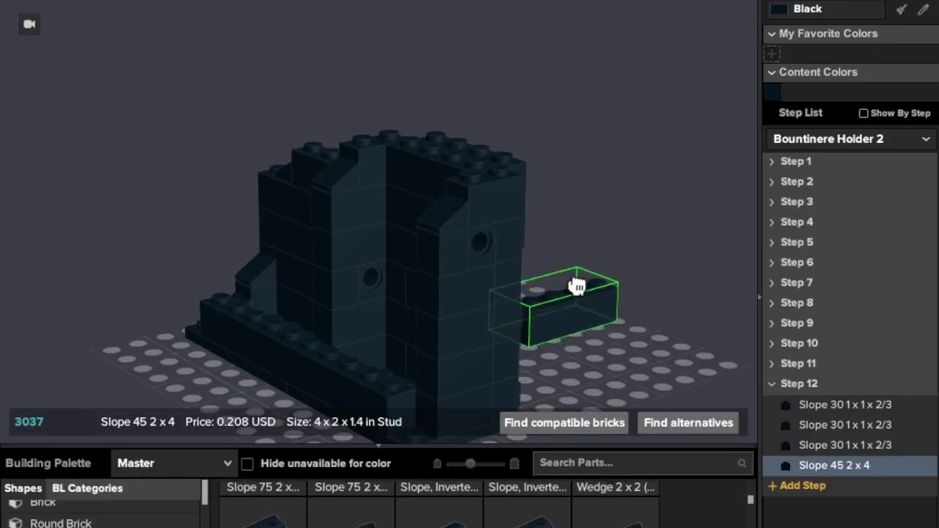
pyautogui.click(455, 120)
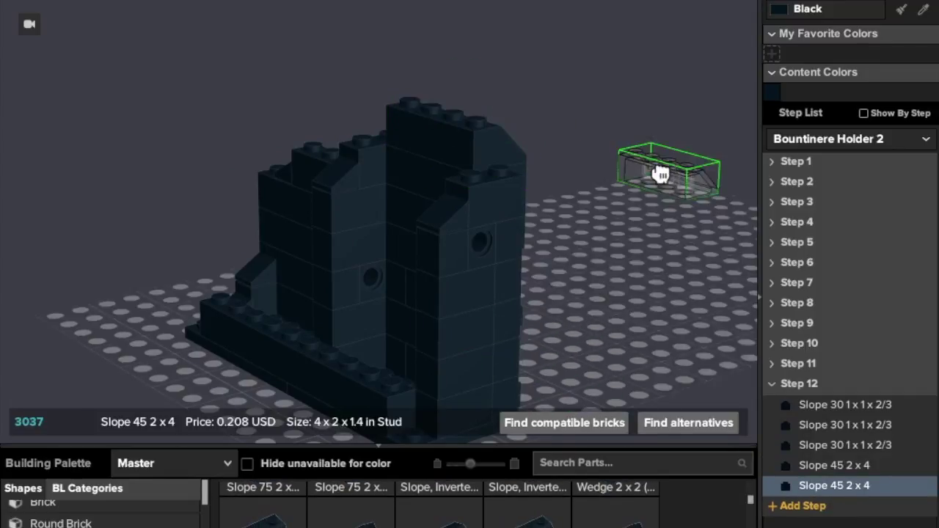
pyautogui.press('Escape')
# Check which building step of the wider holder contains the Slope 45 2 x 4, and collapse Steps 11 and 13.
pyautogui.moveTo(657, 170); pyautogui.dragTo(702, 173, button='right')
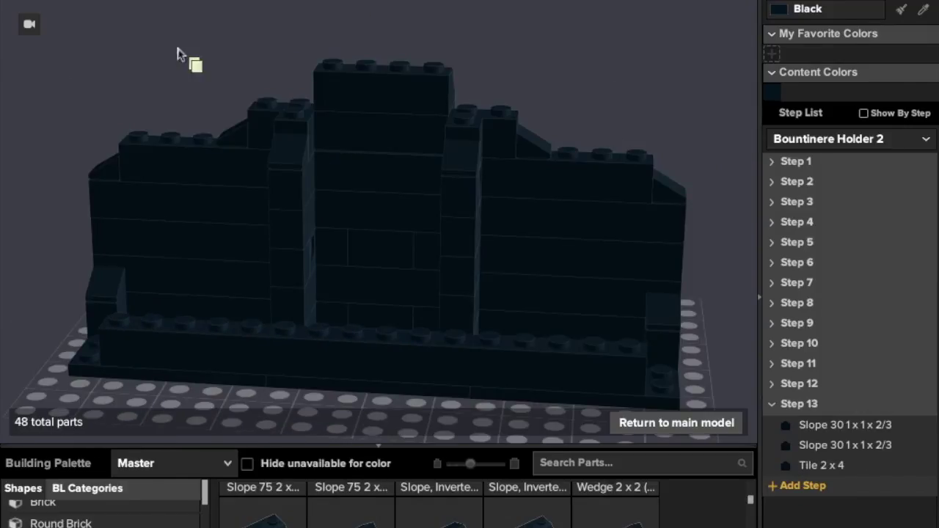
pyautogui.moveTo(160, 51); pyautogui.dragTo(173, 40, button='right')
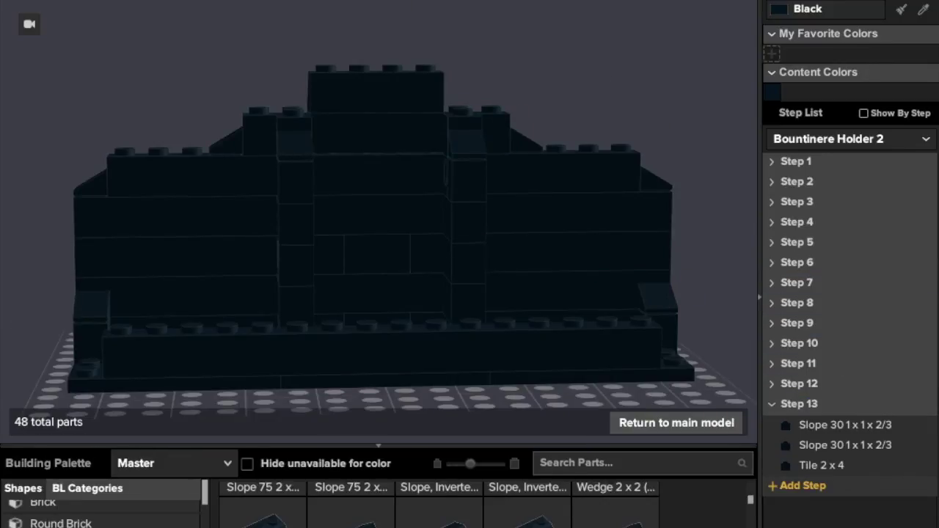
pyautogui.click(372, 101)
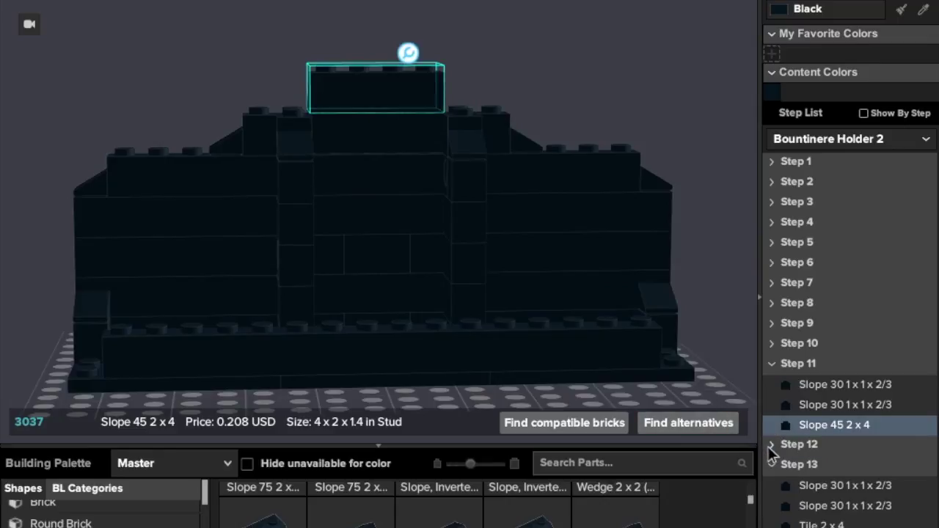
pyautogui.click(771, 445)
pyautogui.click(771, 447)
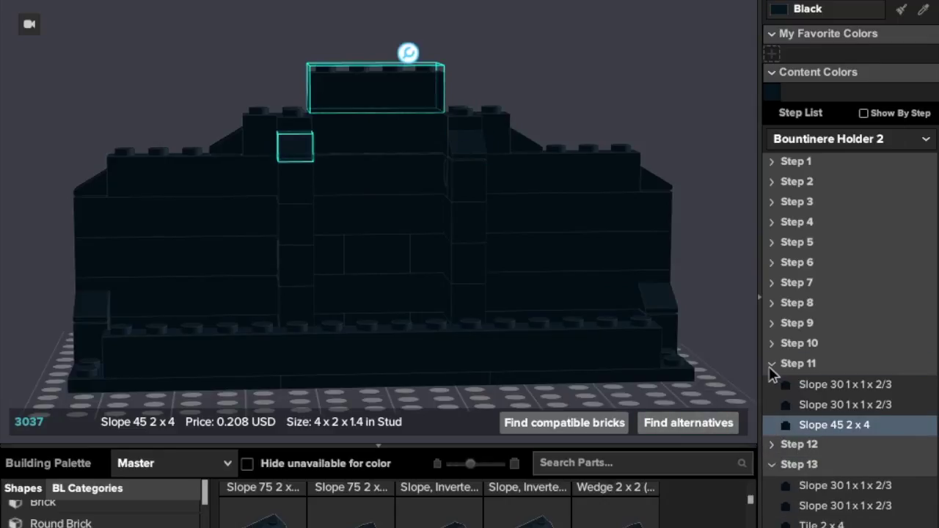
pyautogui.click(771, 364)
pyautogui.click(772, 404)
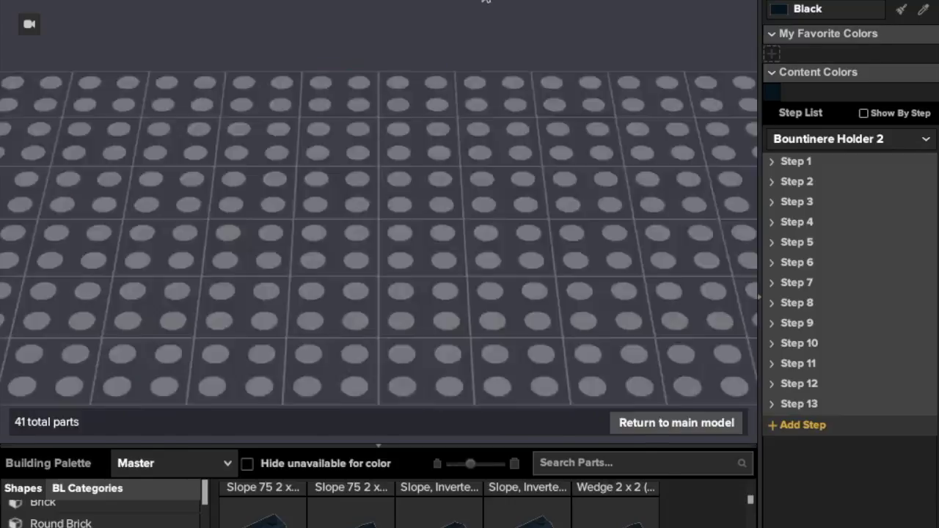
# Move the narrower holder's Step 12, containing the slopes, ahead of Step 11 and collapse it.
pyautogui.moveTo(760, 388); pyautogui.dragTo(809, 362)
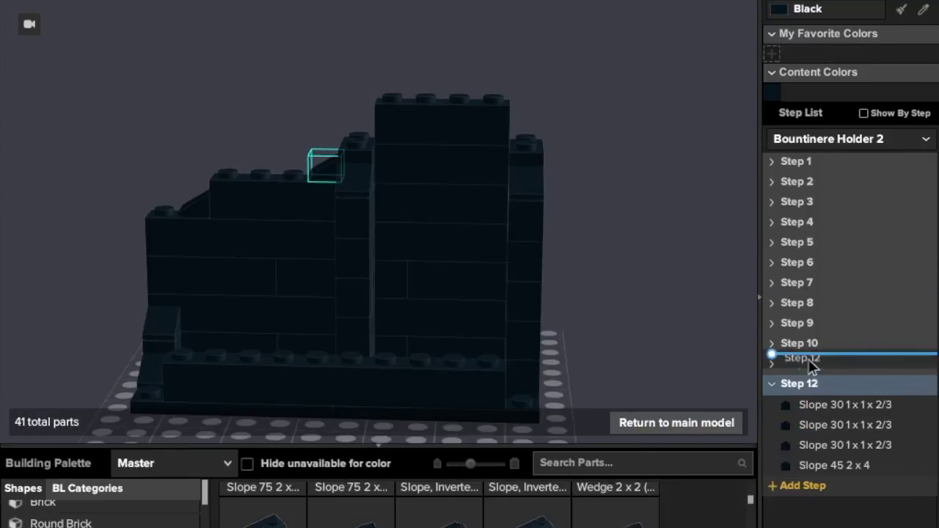
pyautogui.click(768, 366)
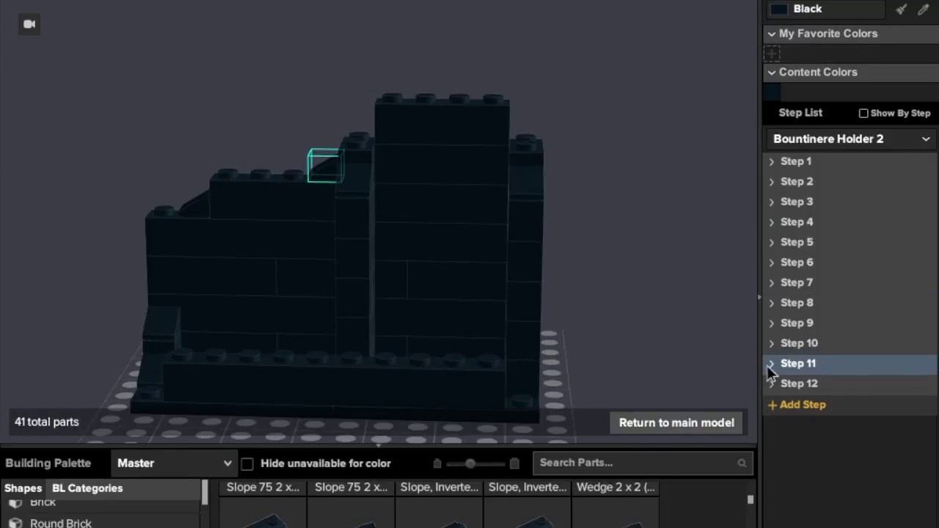
# Open the Corsage Holder submodel for editing its building steps.
pyautogui.click(819, 140)
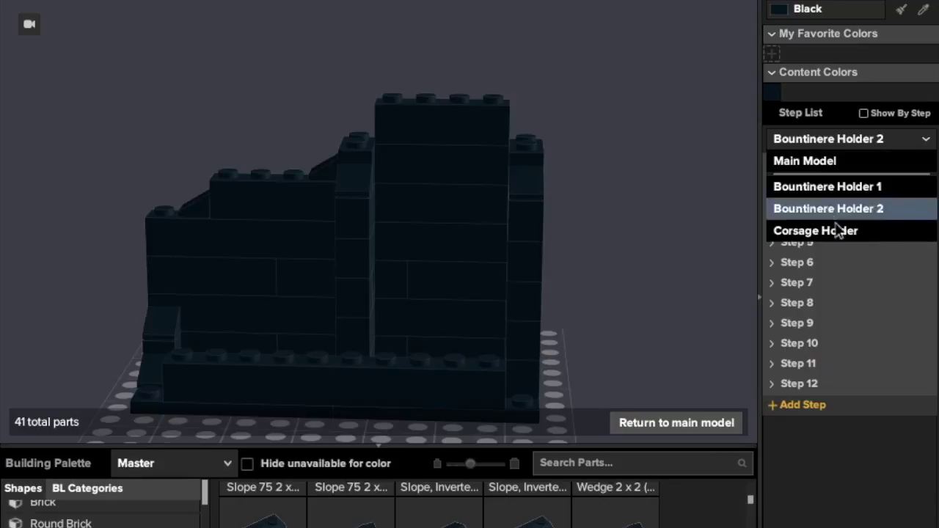
pyautogui.click(822, 232)
pyautogui.scroll(-3, 602, 273)
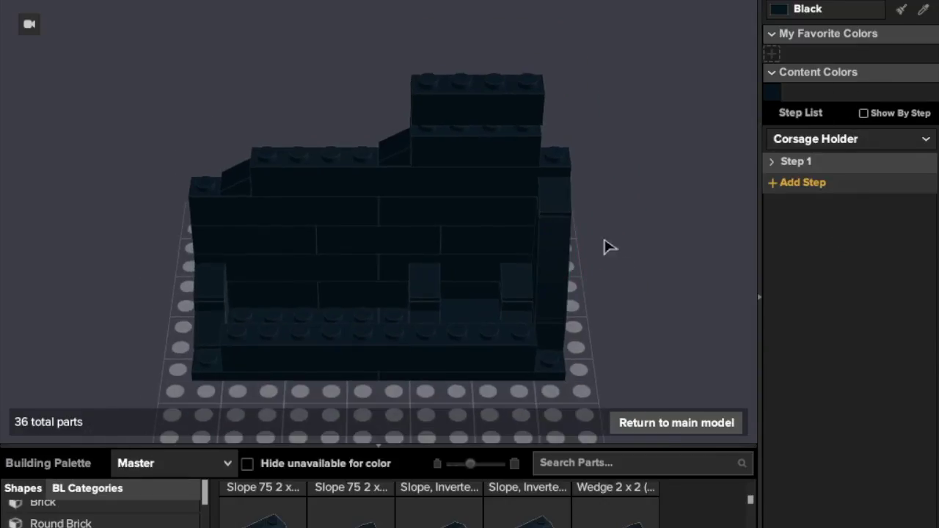
# Examine the Corsage Holder's slopes and bricks on the model and in the Step 1 part list.
pyautogui.click(556, 215)
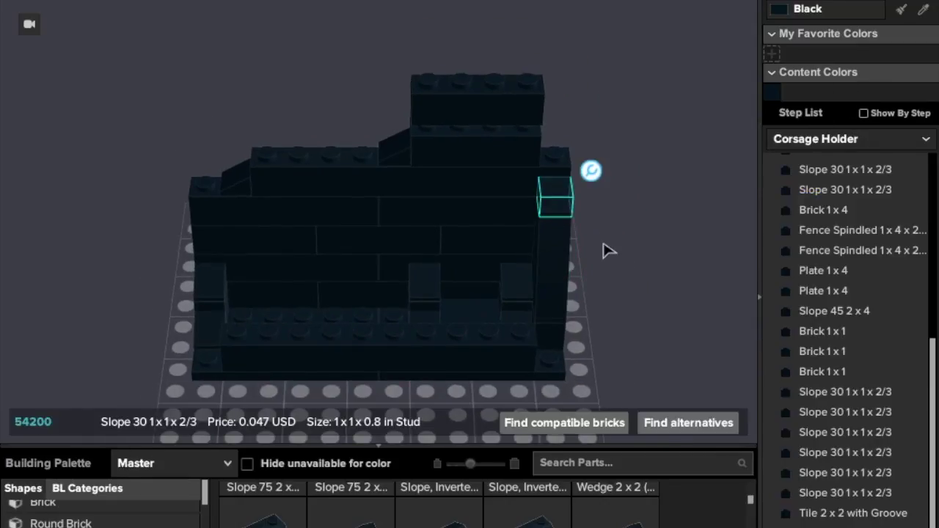
pyautogui.click(576, 261)
pyautogui.click(525, 293)
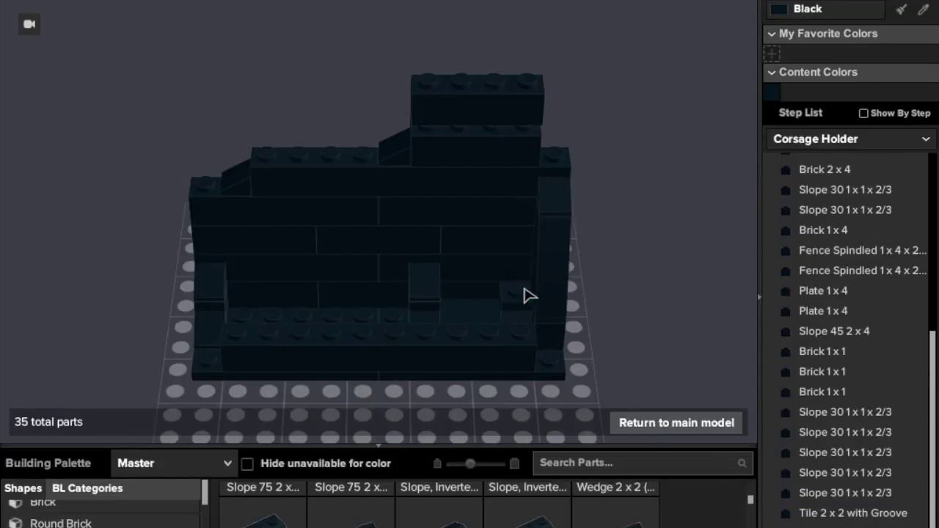
pyautogui.click(525, 293)
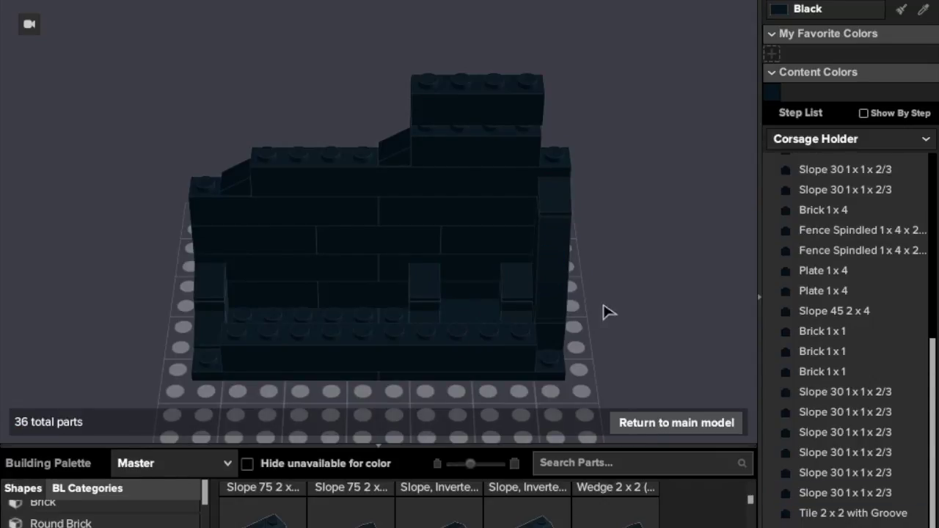
pyautogui.scroll(5, 835, 318)
pyautogui.scroll(-4, 835, 320)
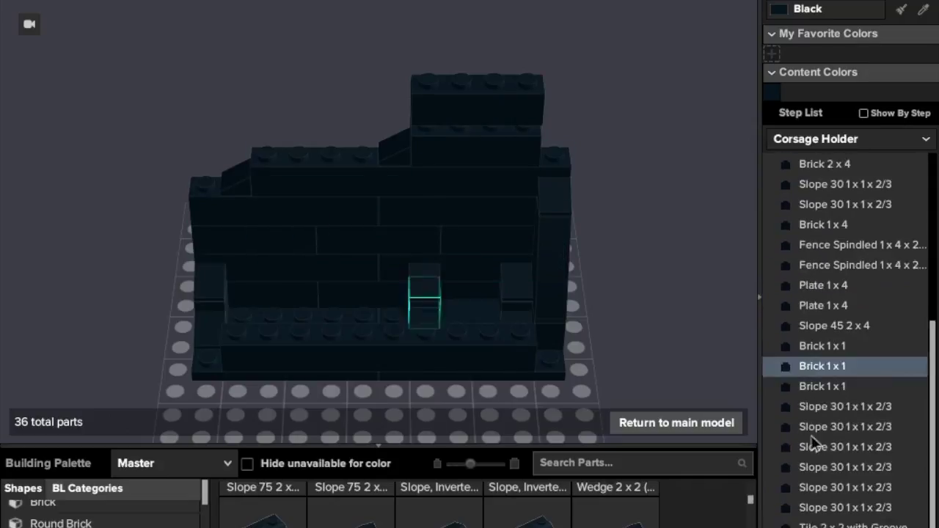
pyautogui.scroll(-1, 815, 440)
pyautogui.scroll(-1, 844, 337)
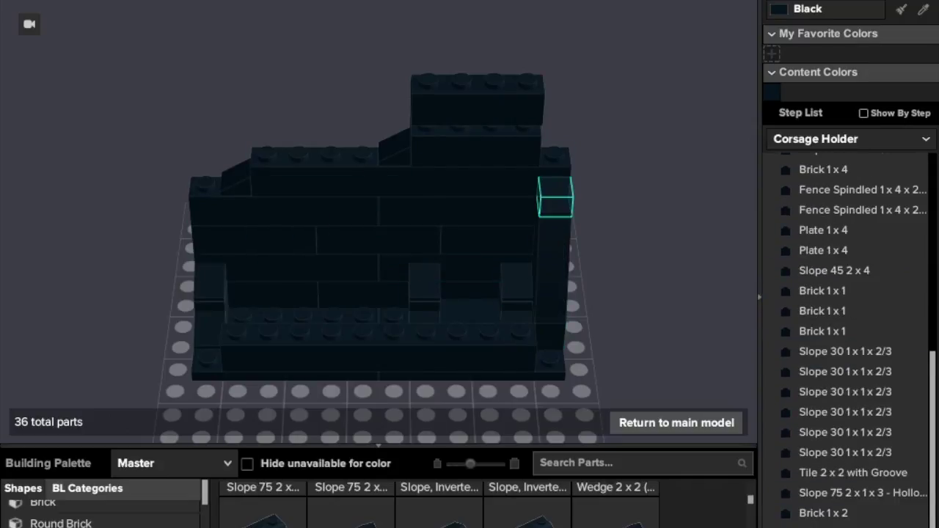
pyautogui.scroll(9, 851, 234)
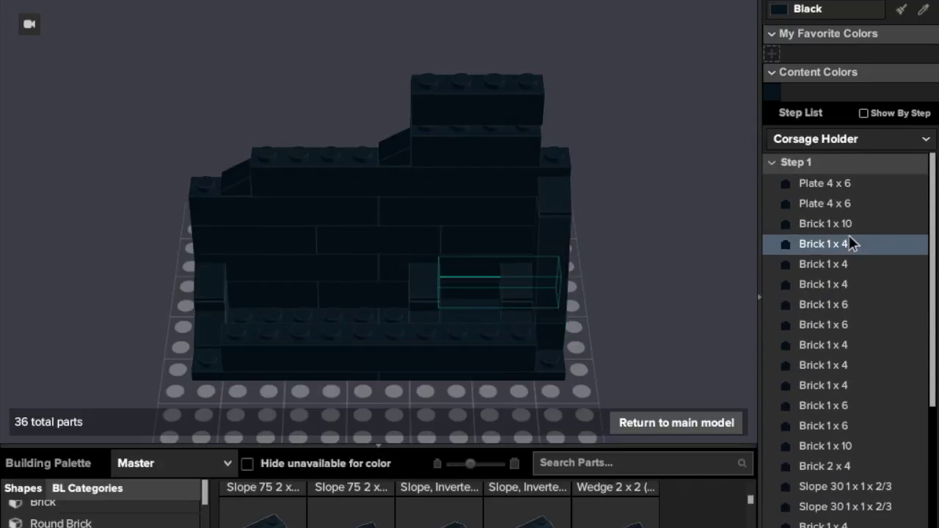
# Move the ten Brick 1 x 4 and Brick 1 x 6 wall parts from Step 1 into a new Step 2.
pyautogui.click(849, 244)
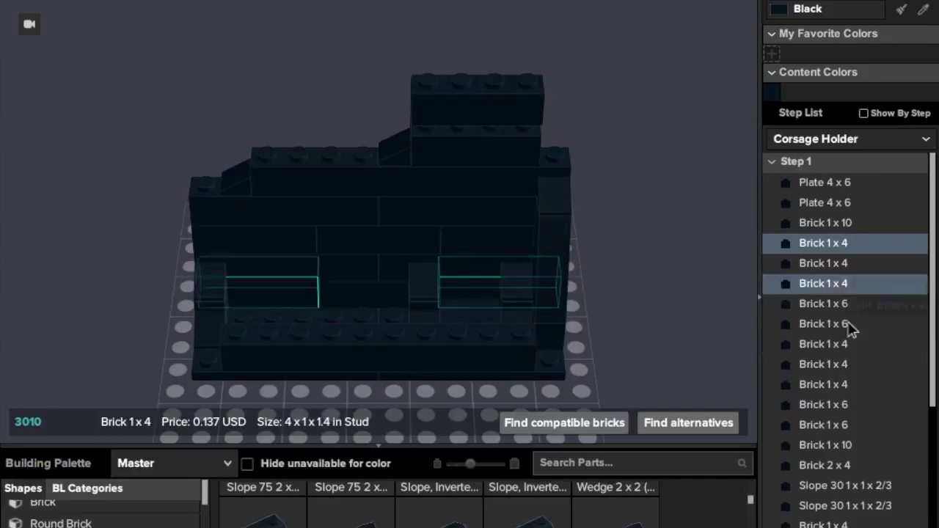
pyautogui.keyDown('shift'); pyautogui.click(864, 430); pyautogui.keyUp('shift')
pyautogui.scroll(-1, 866, 436)
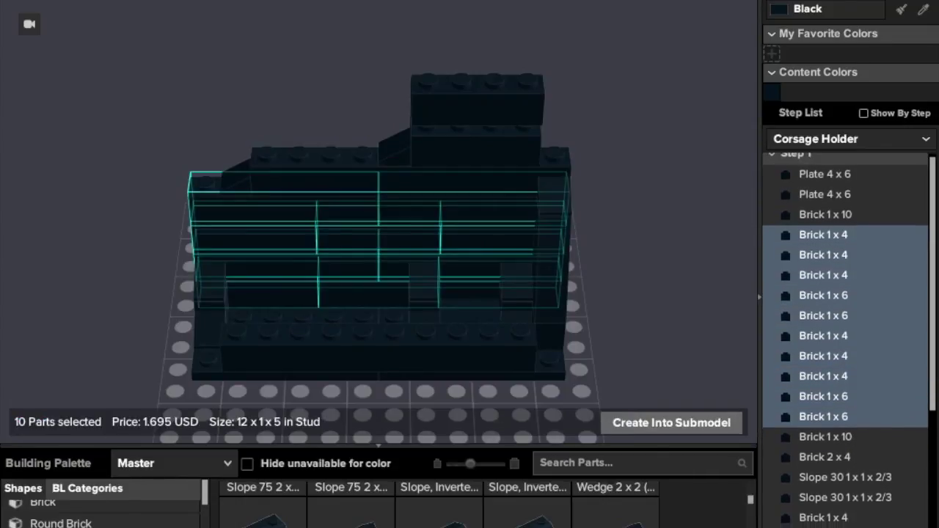
pyautogui.scroll(-4, 851, 341)
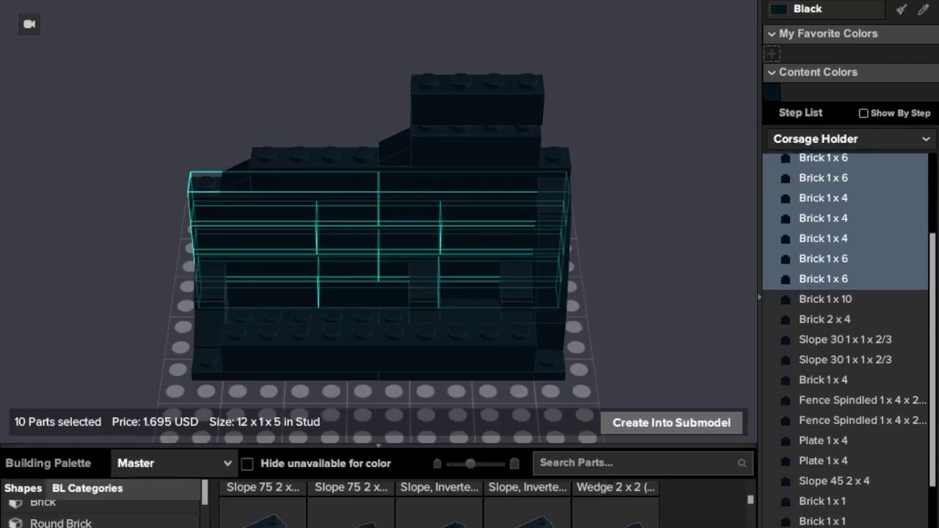
pyautogui.scroll(-5, 849, 341)
pyautogui.moveTo(849, 525); pyautogui.dragTo(849, 527)
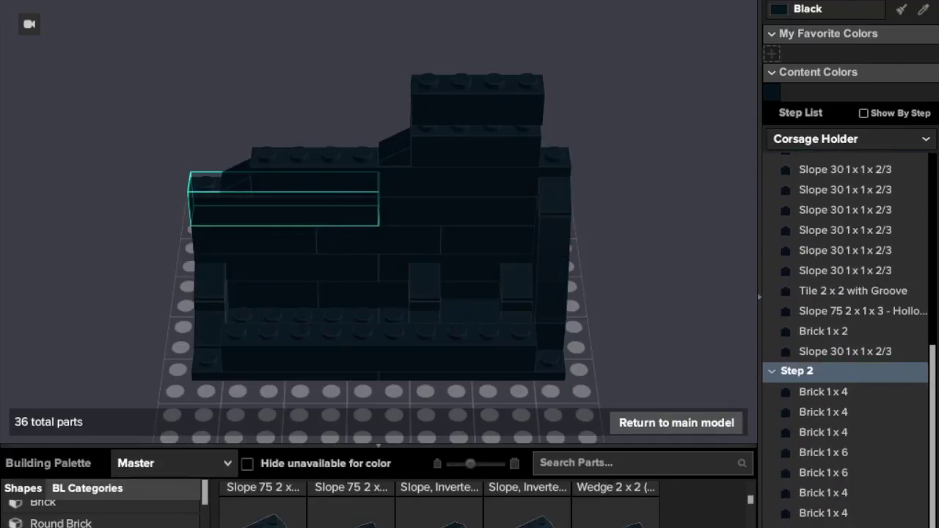
# Move the two Brick 1 x 6 of the second wall row from Step 2 into a new Step 3.
pyautogui.scroll(-1, 781, 343)
pyautogui.scroll(4, 772, 340)
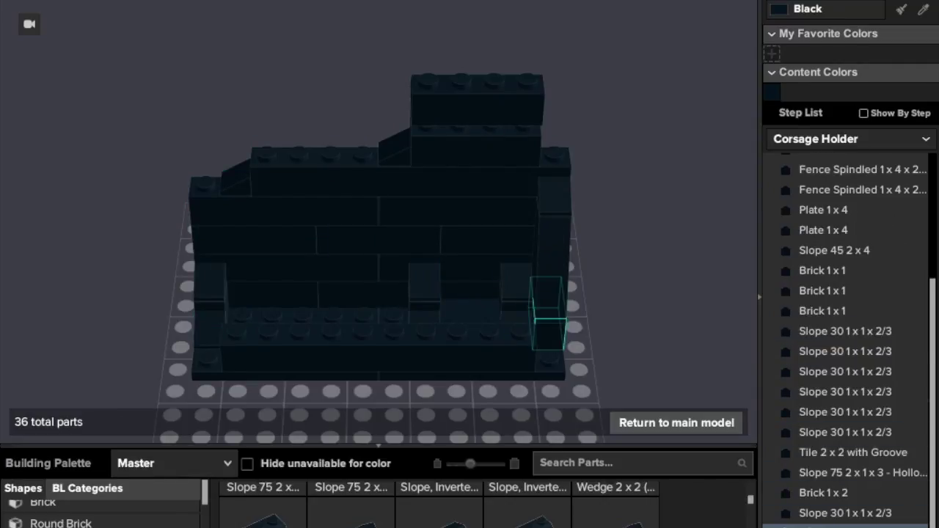
pyautogui.scroll(-3, 844, 337)
pyautogui.click(844, 412)
pyautogui.keyDown('ctrl'); pyautogui.click(844, 434); pyautogui.keyUp('ctrl')
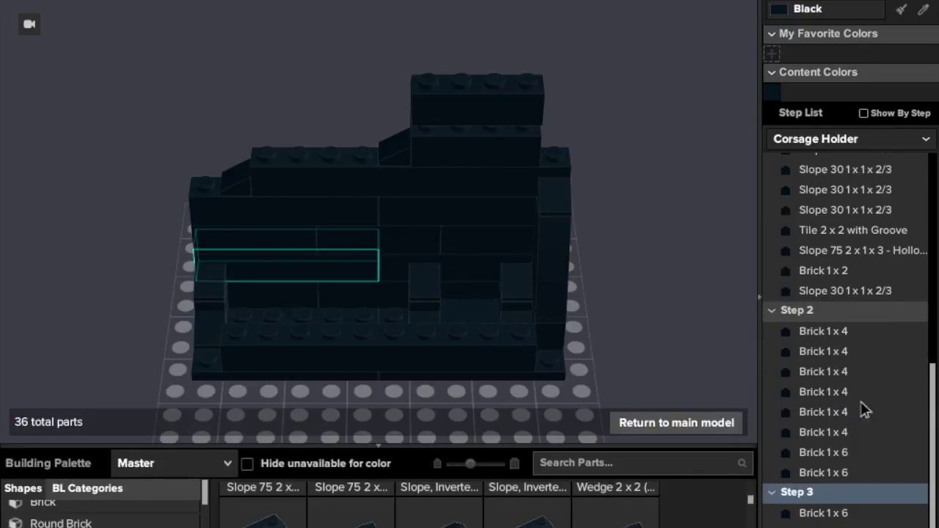
# Move the three Brick 1 x 4 of the third wall row from Step 2 into a new Step 4.
pyautogui.click(866, 392)
pyautogui.keyDown('ctrl'); pyautogui.click(864, 411); pyautogui.keyUp('ctrl')
pyautogui.keyDown('ctrl'); pyautogui.click(863, 432); pyautogui.keyUp('ctrl')
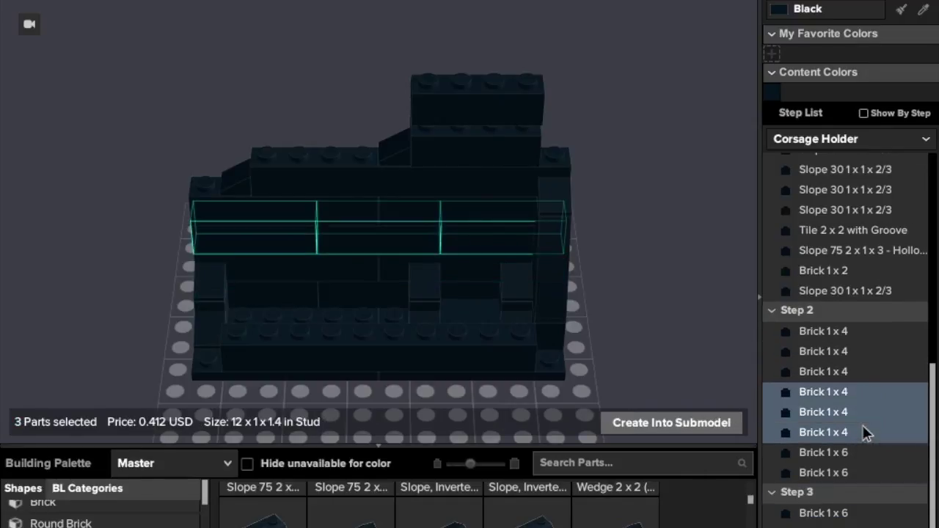
pyautogui.moveTo(862, 432); pyautogui.dragTo(860, 527)
pyautogui.scroll(-1, 918, 391)
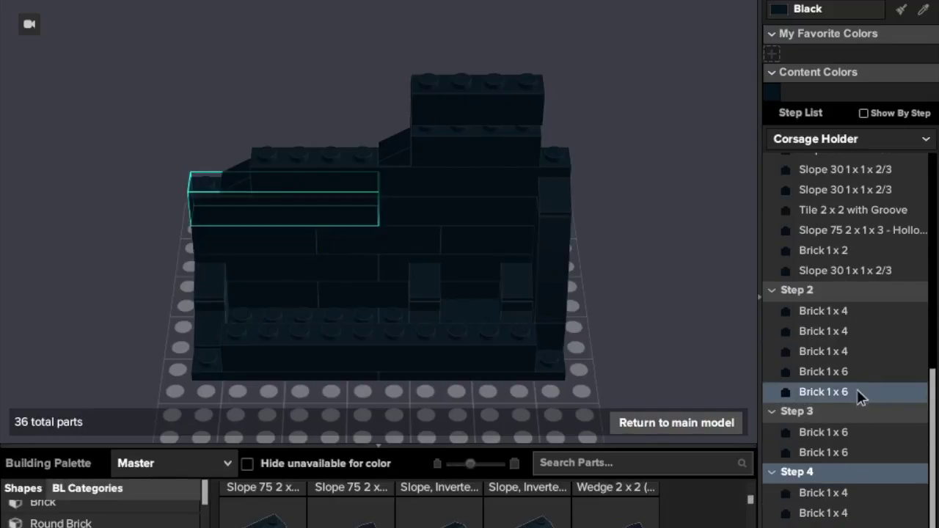
# Move the two Brick 1 x 6 of the fourth wall row from Step 2 into a new Step 5 and collapse Steps 2 to 4.
pyautogui.click(856, 371)
pyautogui.keyDown('ctrl'); pyautogui.click(854, 392); pyautogui.keyUp('ctrl')
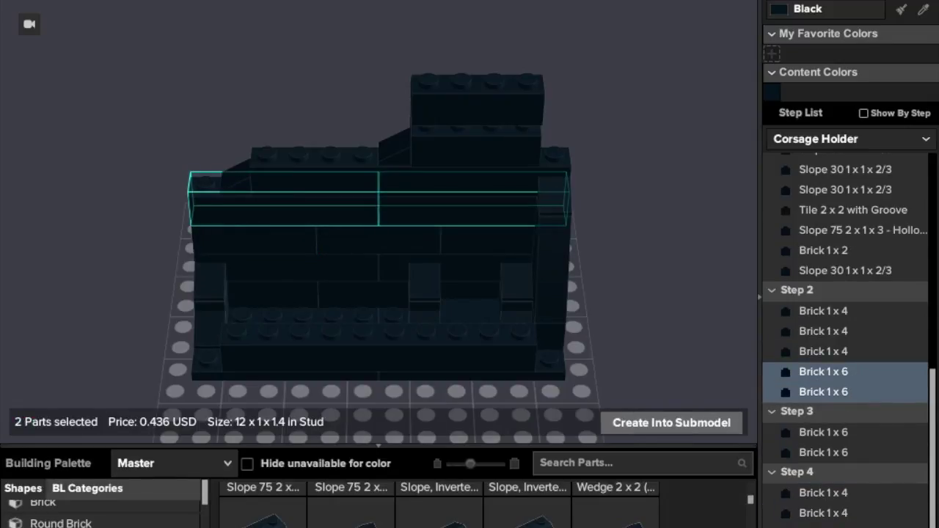
pyautogui.moveTo(854, 392); pyautogui.dragTo(815, 524)
pyautogui.click(771, 315)
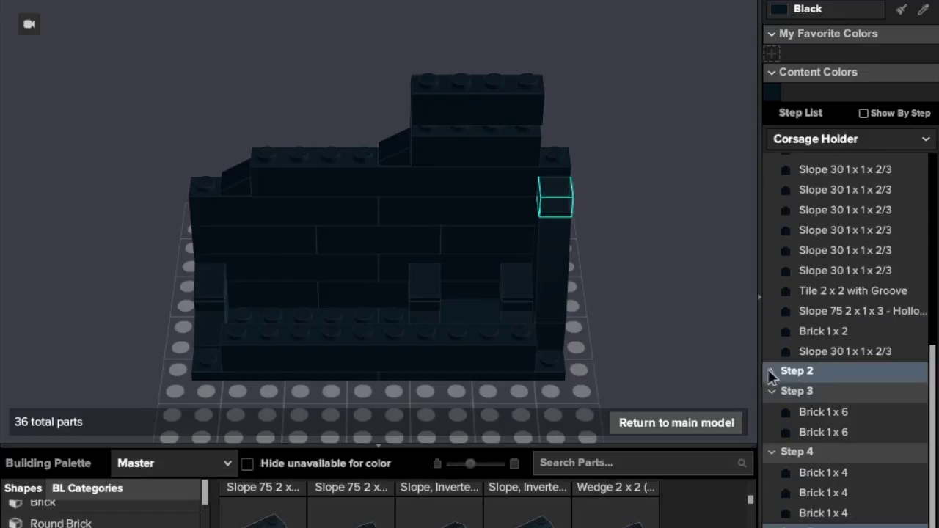
pyautogui.click(771, 392)
pyautogui.click(771, 449)
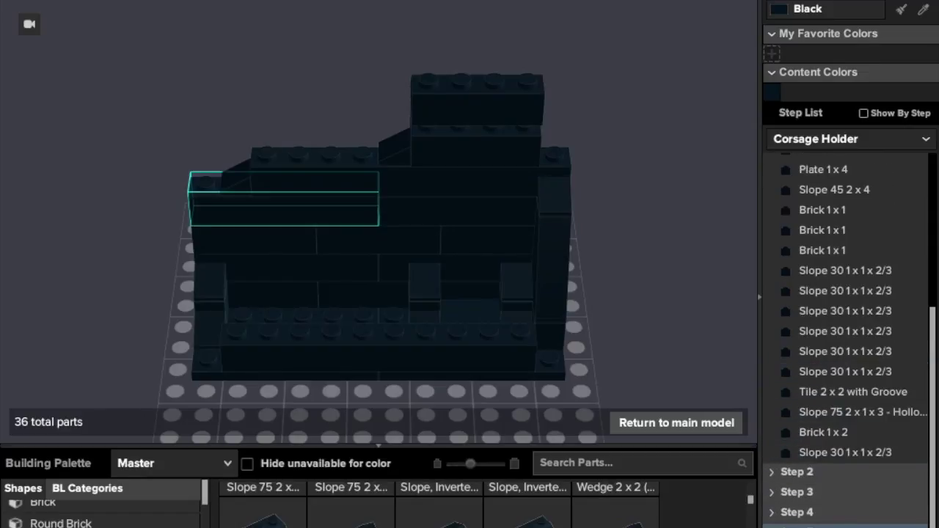
pyautogui.scroll(-1, 807, 485)
# Move the upper Brick 1 x 10, the Brick 2 x 4 and the two wall-top Slope 30 1 x 1 x 2/3 from Step 1 into a new Step 6.
pyautogui.scroll(5, 837, 294)
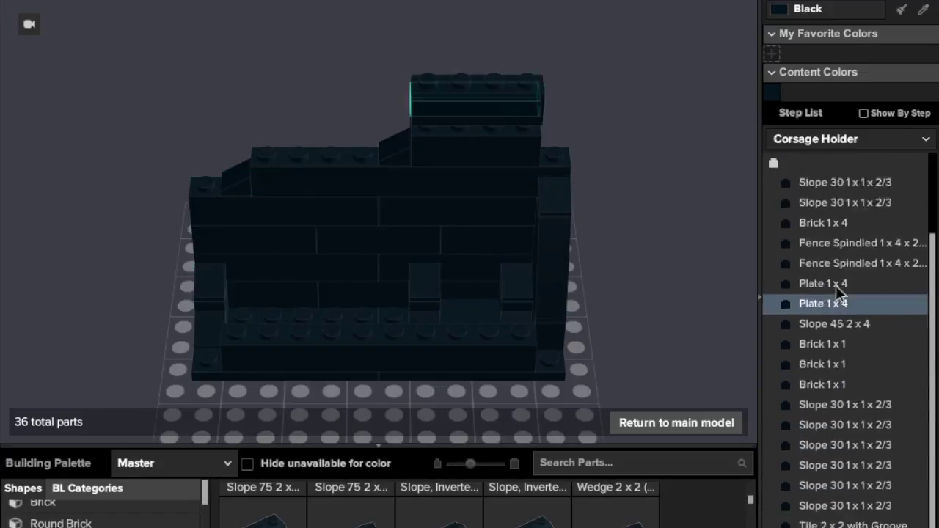
pyautogui.click(849, 245)
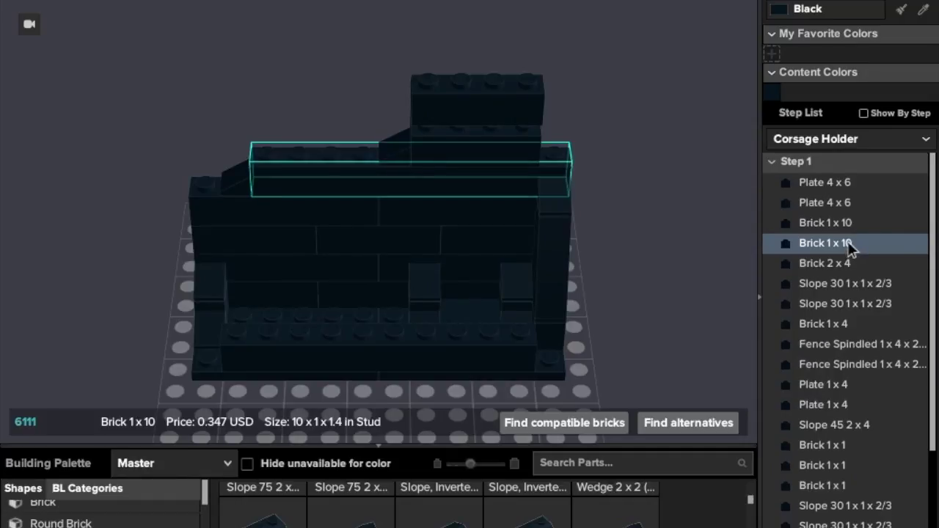
pyautogui.keyDown('shift'); pyautogui.click(865, 304); pyautogui.keyUp('shift')
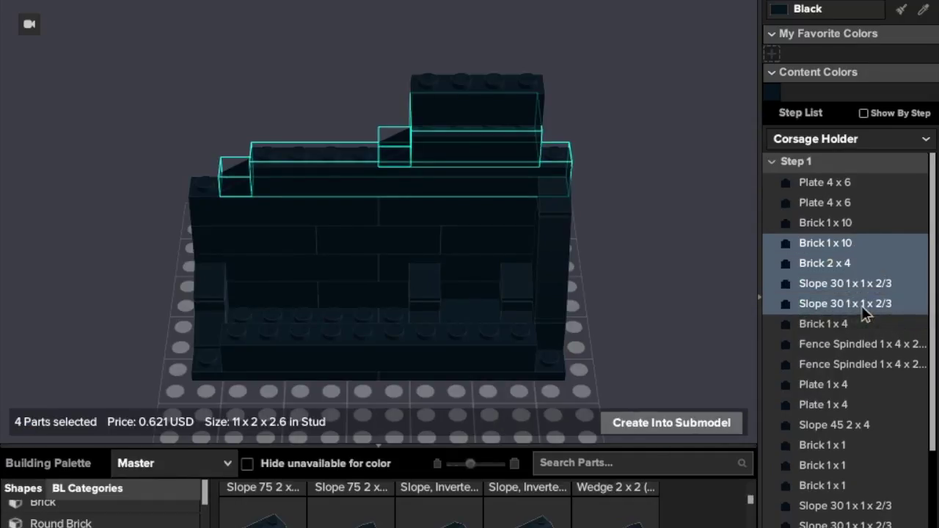
pyautogui.moveTo(825, 521); pyautogui.dragTo(825, 526)
pyautogui.scroll(-1, 825, 526)
pyautogui.click(771, 452)
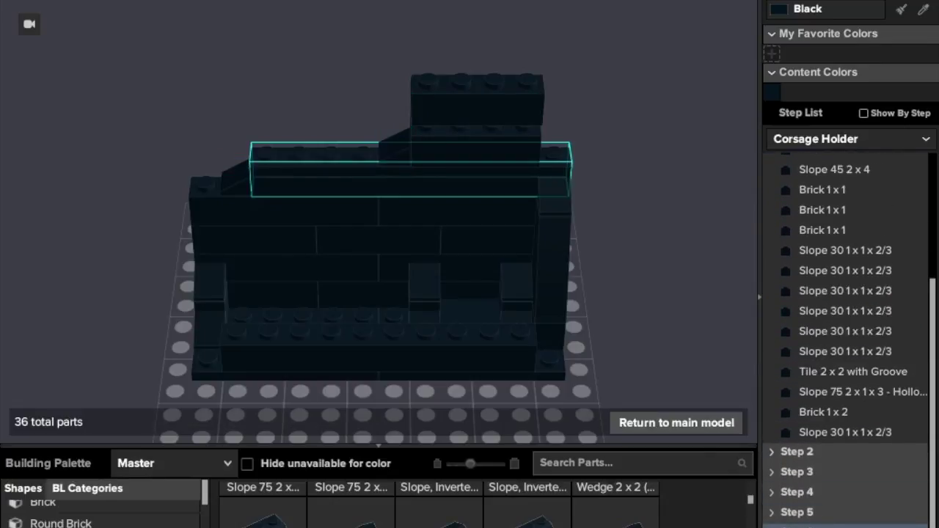
# Move the Brick 1 x 4, both Fence Spindled parts and the lower Plate 1 x 4 from Step 1 into a new Step 7.
pyautogui.scroll(5, 842, 412)
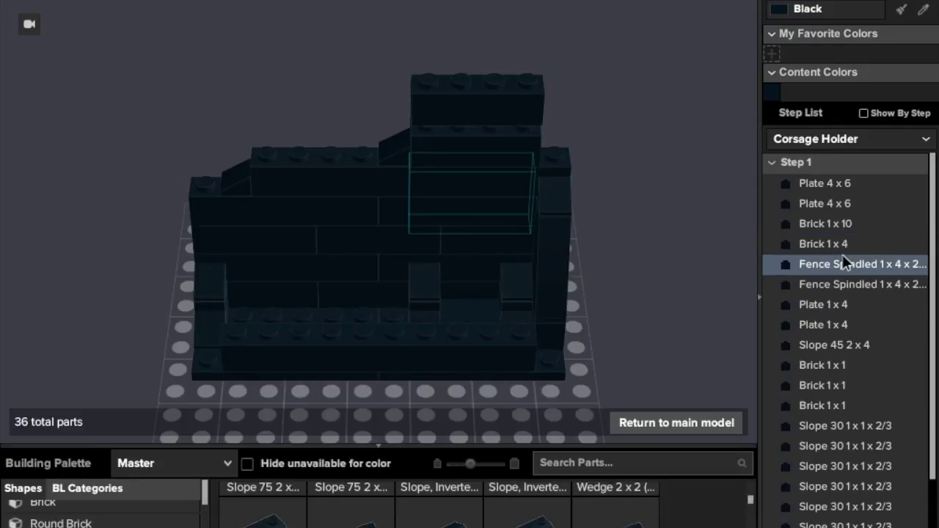
pyautogui.click(843, 246)
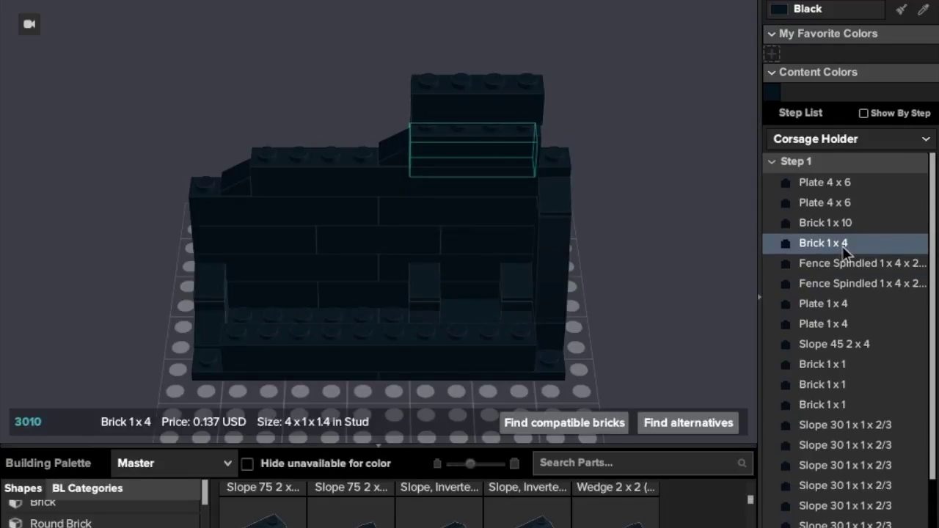
pyautogui.keyDown('shift'); pyautogui.click(844, 309); pyautogui.keyUp('shift')
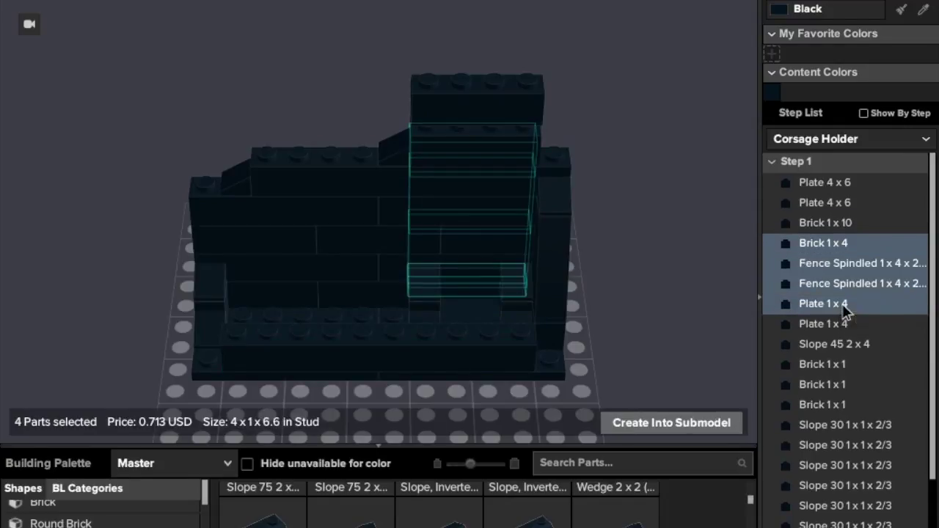
pyautogui.moveTo(823, 519); pyautogui.dragTo(784, 524)
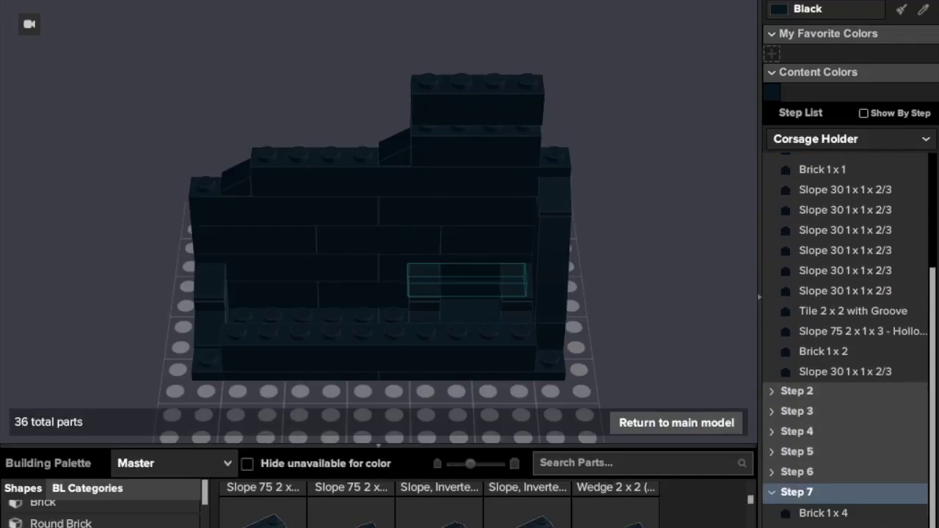
# Move the remaining Plate 1 x 4 and the Slope 45 2 x 4 from Step 1 into a new Step 8.
pyautogui.scroll(4, 854, 293)
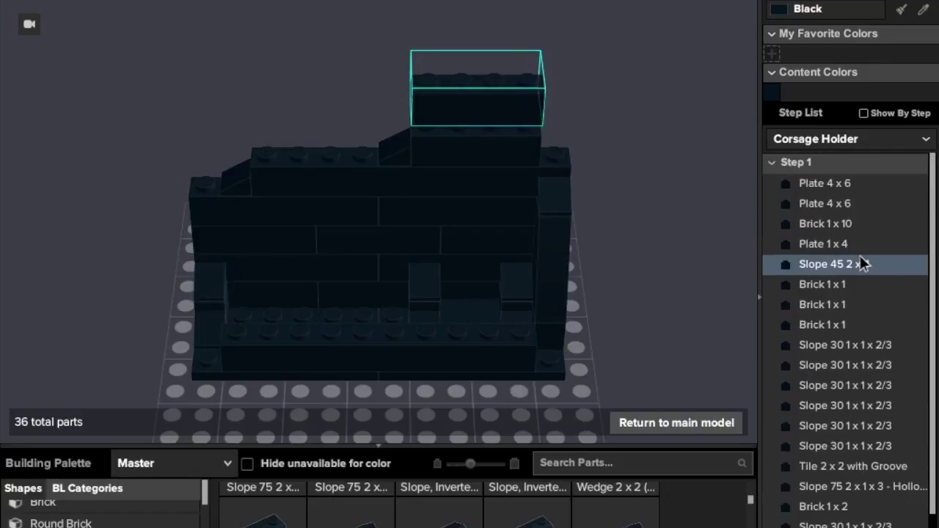
pyautogui.keyDown('shift'); pyautogui.click(860, 265); pyautogui.keyUp('shift')
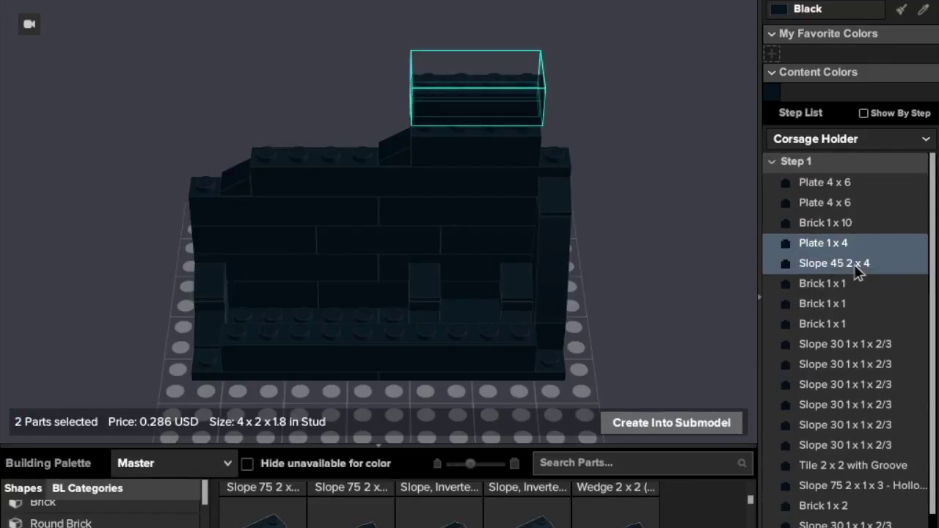
pyautogui.moveTo(855, 351); pyautogui.dragTo(850, 525)
pyautogui.scroll(-2, 844, 436)
# Move the three Brick 1 x 1 from Step 1 into a new Step 9 and collapse that step.
pyautogui.scroll(7, 847, 191)
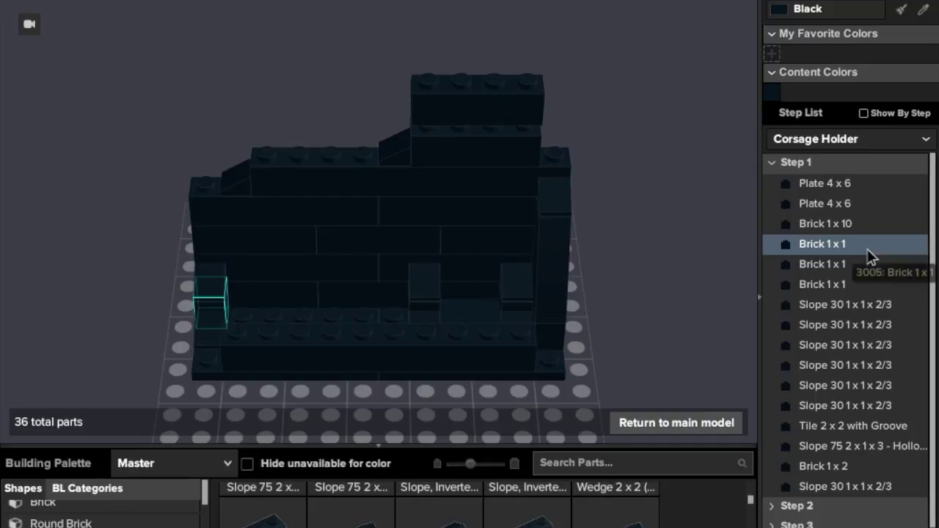
pyautogui.click(869, 248)
pyautogui.keyDown('shift'); pyautogui.click(862, 284); pyautogui.keyUp('shift')
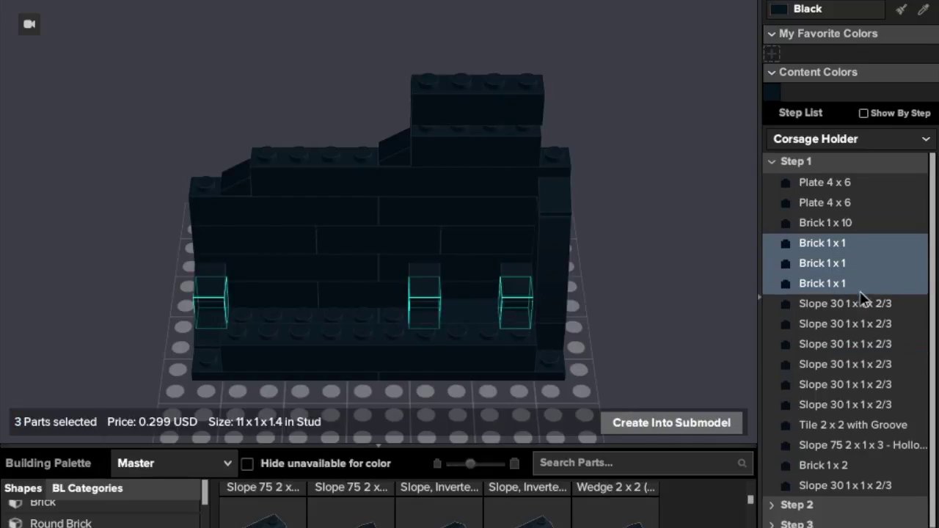
pyautogui.scroll(-3, 793, 512)
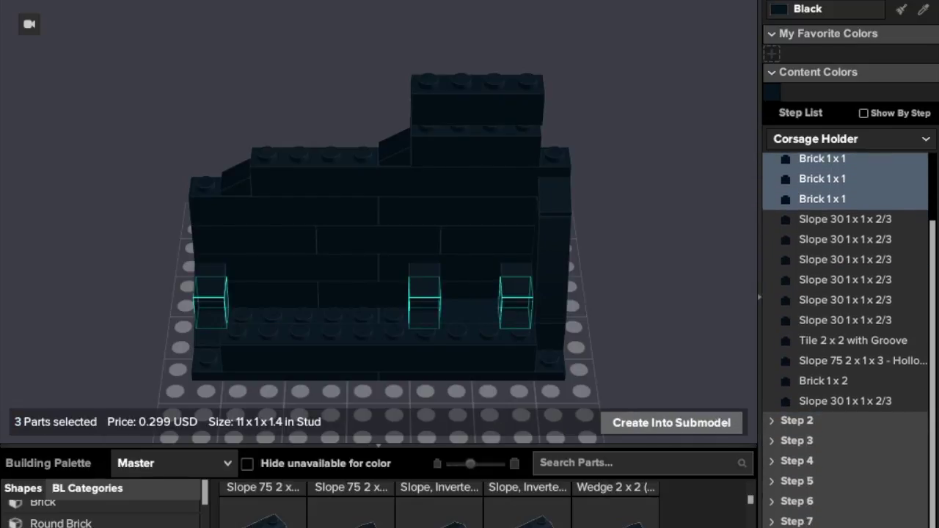
pyautogui.moveTo(793, 512); pyautogui.dragTo(793, 514)
pyautogui.click(772, 511)
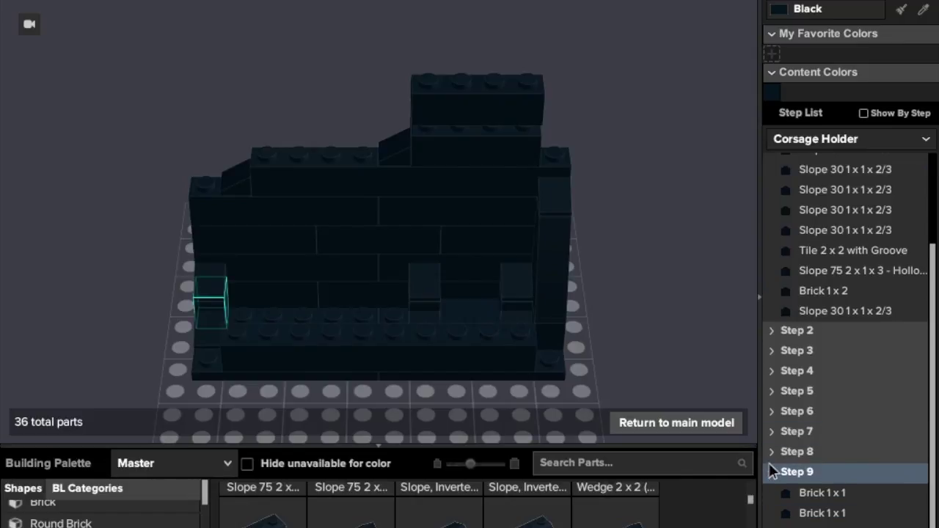
# Move the six consecutive Slope 30 1 x 1 x 2/3 and the Tile 2 x 2 with Groove from Step 1 into a new Step 10.
pyautogui.scroll(4, 770, 464)
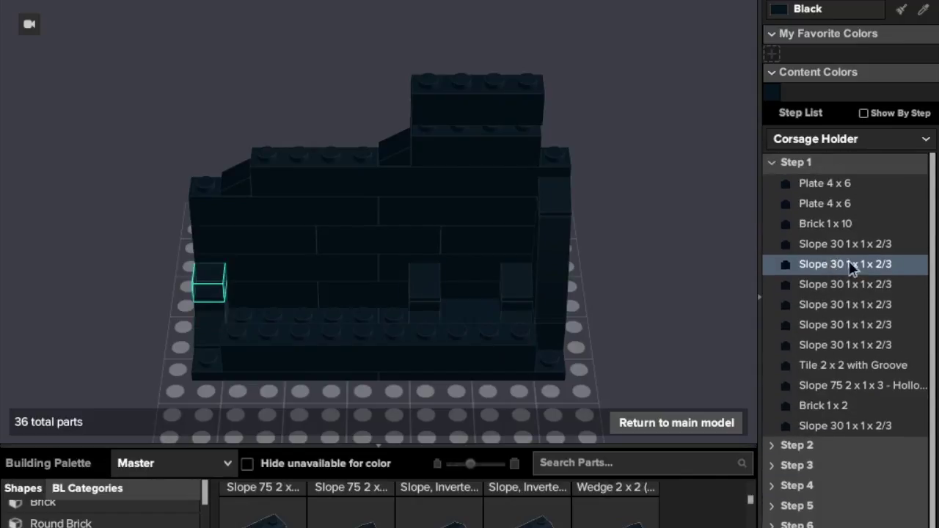
pyautogui.click(855, 244)
pyautogui.keyDown('shift'); pyautogui.click(859, 344); pyautogui.keyUp('shift')
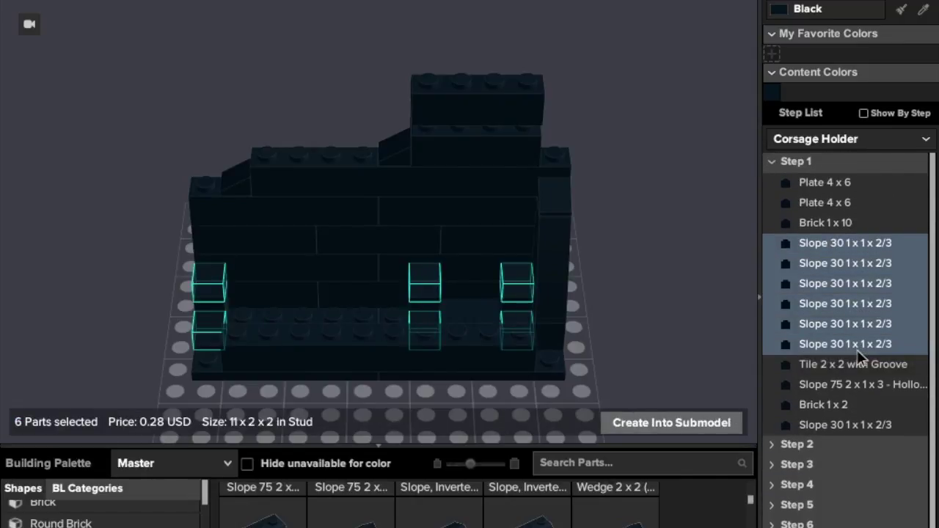
pyautogui.keyDown('shift'); pyautogui.click(862, 365); pyautogui.keyUp('shift')
pyautogui.moveTo(862, 365); pyautogui.dragTo(859, 527)
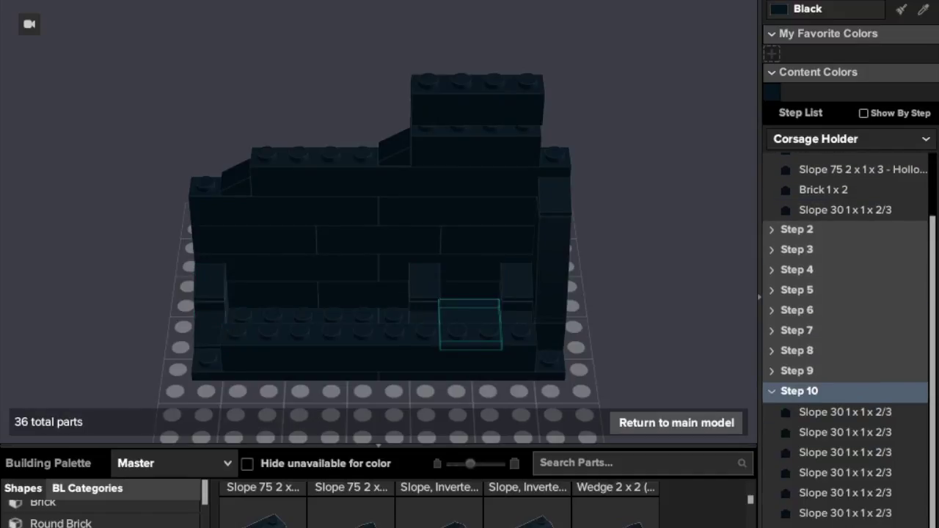
pyautogui.click(772, 391)
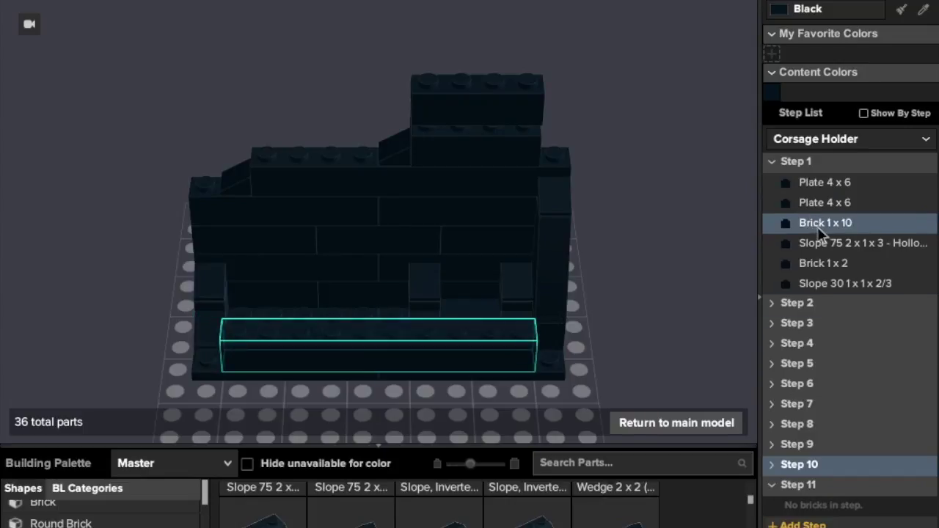
# Move the Slope 75 2 x 1 x 3, Brick 1 x 2 and last Slope 30 1 x 1 x 2/3 from Step 1 into Step 11, and collapse the step list.
pyautogui.click(816, 243)
pyautogui.keyDown('shift'); pyautogui.click(826, 284); pyautogui.keyUp('shift')
pyautogui.moveTo(826, 285); pyautogui.dragTo(777, 513)
pyautogui.click(772, 424)
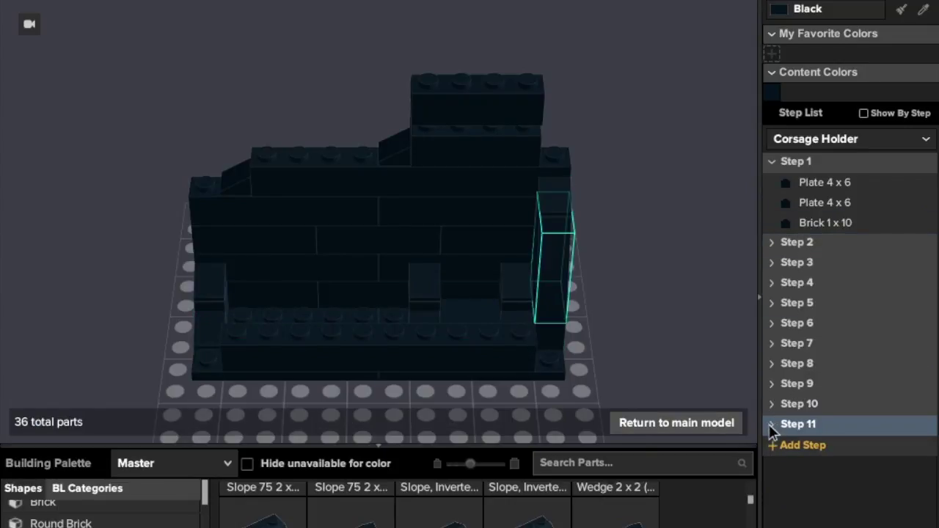
pyautogui.click(772, 161)
pyautogui.click(708, 273)
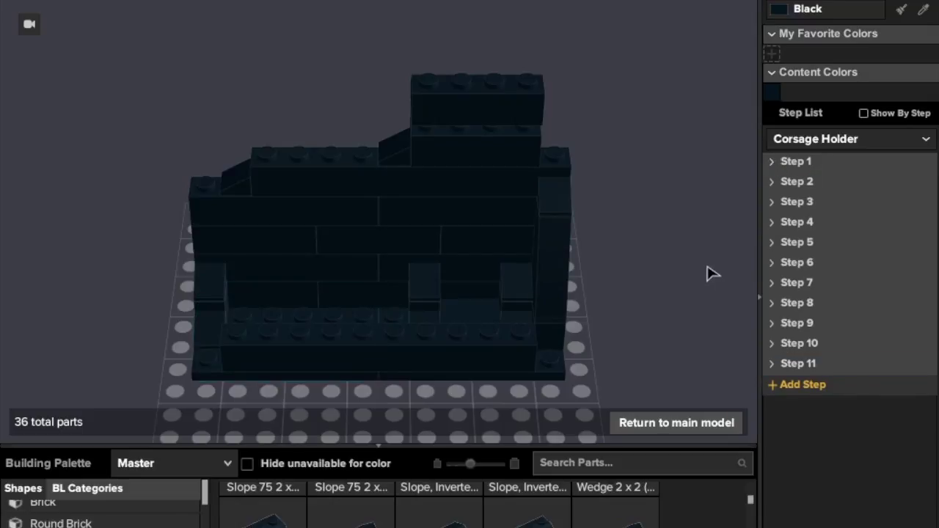
# View the Bountinere Holder 2 submodel for comparison and return to the Corsage Holder.
pyautogui.moveTo(709, 273); pyautogui.dragTo(708, 231, button='right')
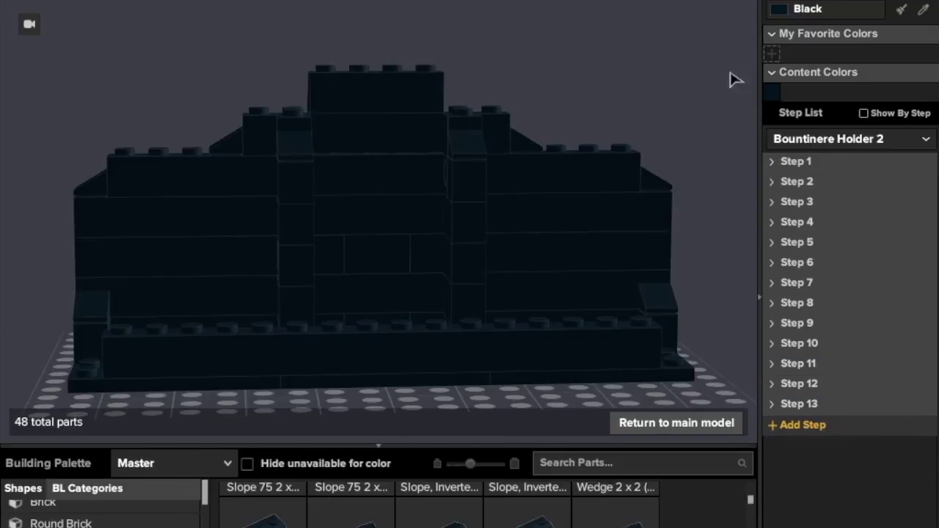
pyautogui.click(825, 139)
pyautogui.click(836, 230)
pyautogui.moveTo(597, 92); pyautogui.dragTo(585, 76, button='right')
pyautogui.click(486, 1)
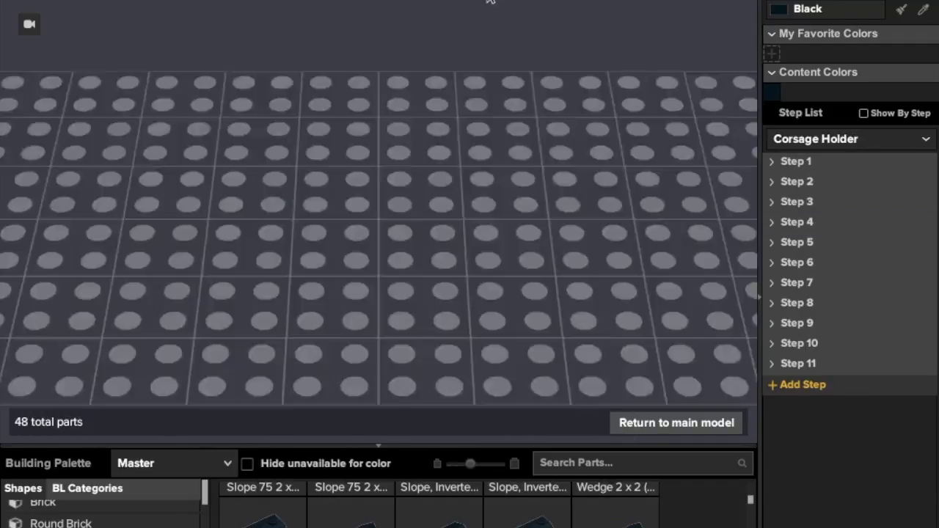
# Delete the Tile 2 x 2 with Groove between the small front supports of the Corsage Holder.
pyautogui.moveTo(624, 239); pyautogui.dragTo(633, 297, button='right')
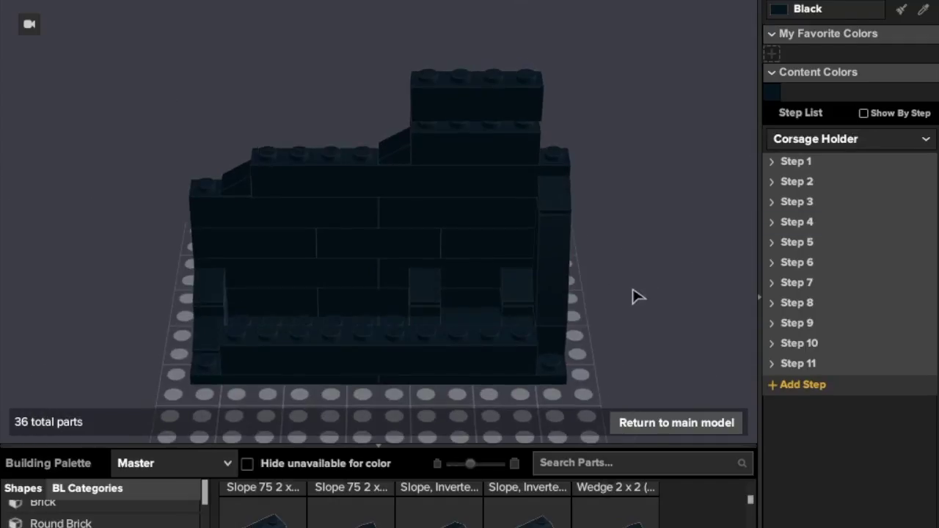
pyautogui.click(456, 324)
pyautogui.press('Delete')
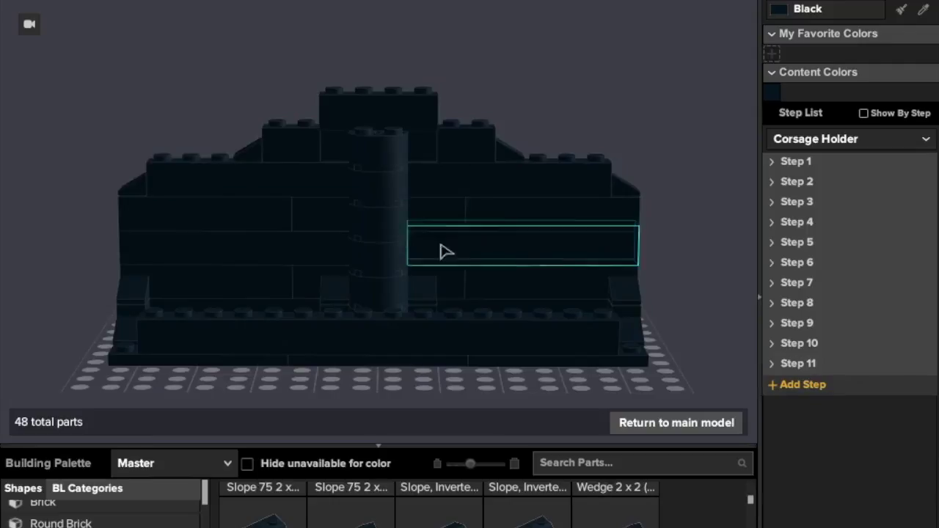
# Examine Steps 10 and 11 of the holder with the Brick, Round 2 x 2 column to see how its parts are grouped.
pyautogui.click(389, 183)
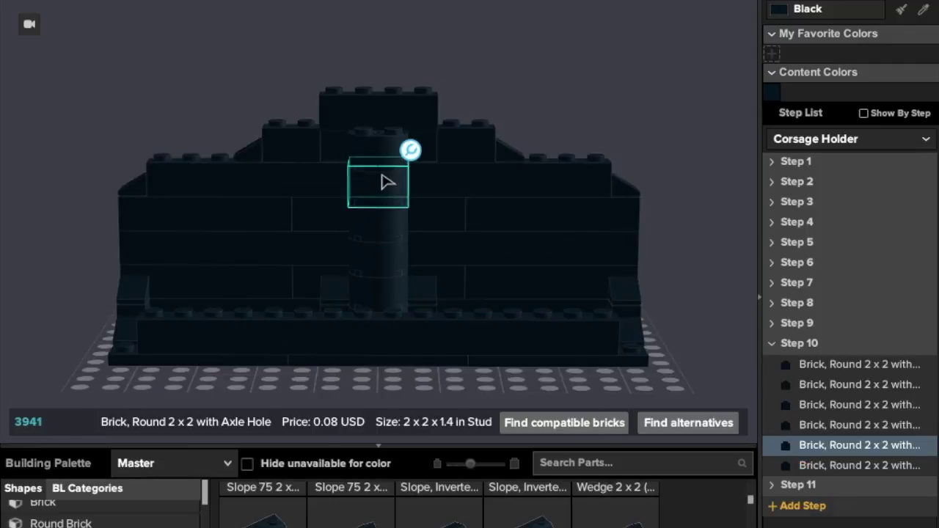
pyautogui.click(772, 485)
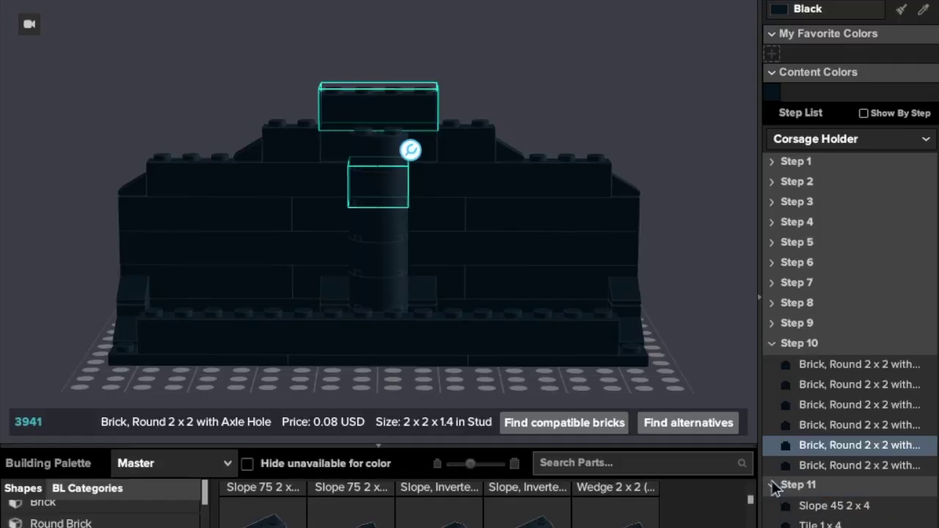
pyautogui.click(772, 485)
pyautogui.click(771, 344)
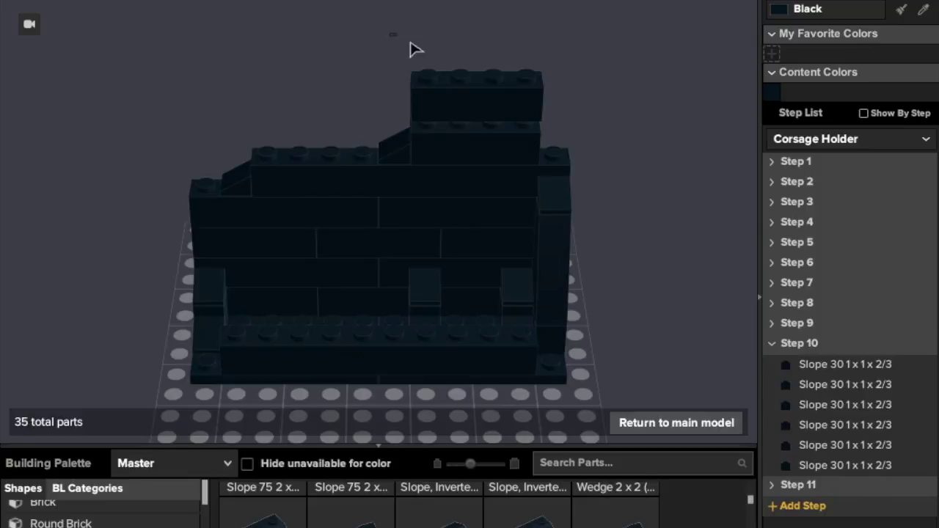
# Delete the Plate 1 x 4 and the Slope 45 2 x 4 on top of the Corsage Holder's raised Brick 2 x 4.
pyautogui.moveTo(389, 33); pyautogui.dragTo(509, 96)
pyautogui.moveTo(629, 109); pyautogui.dragTo(629, 95, button='right')
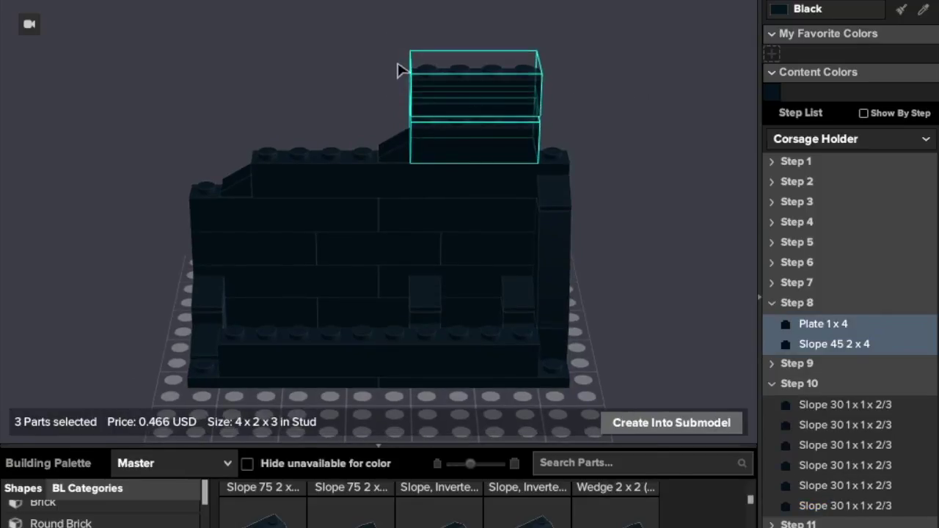
pyautogui.click(437, 70)
pyautogui.moveTo(539, 78); pyautogui.dragTo(546, 82)
pyautogui.press('Delete')
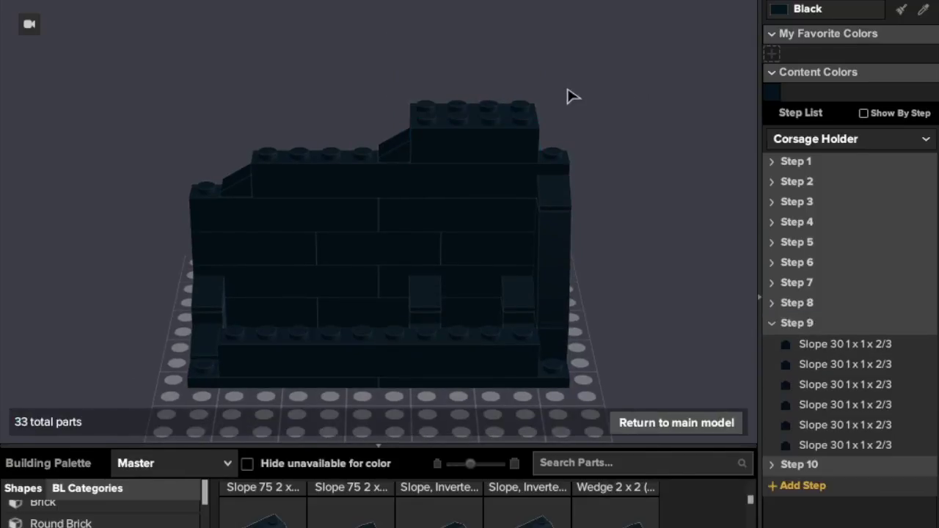
# Collapse the Corsage Holder's steps and add an empty Step 11 after Step 10.
pyautogui.moveTo(640, 335); pyautogui.dragTo(640, 359, button='right')
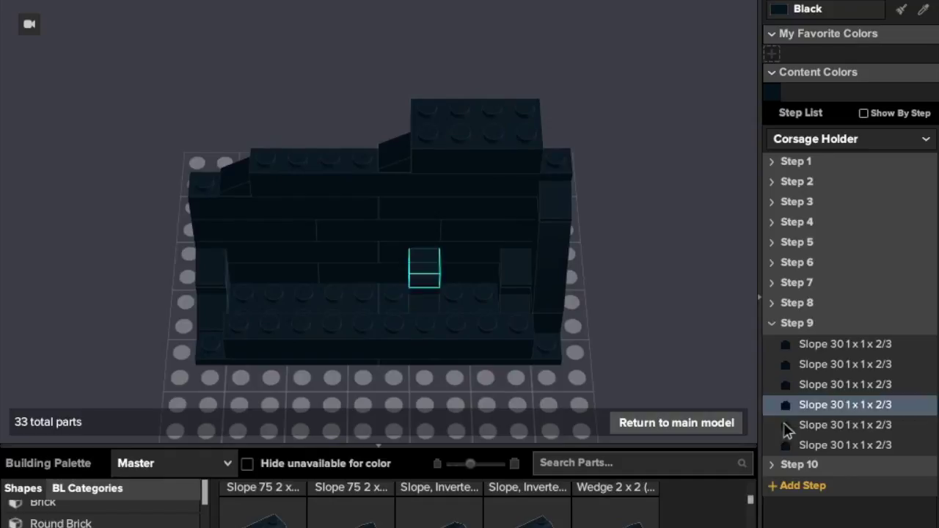
pyautogui.click(772, 465)
pyautogui.click(774, 468)
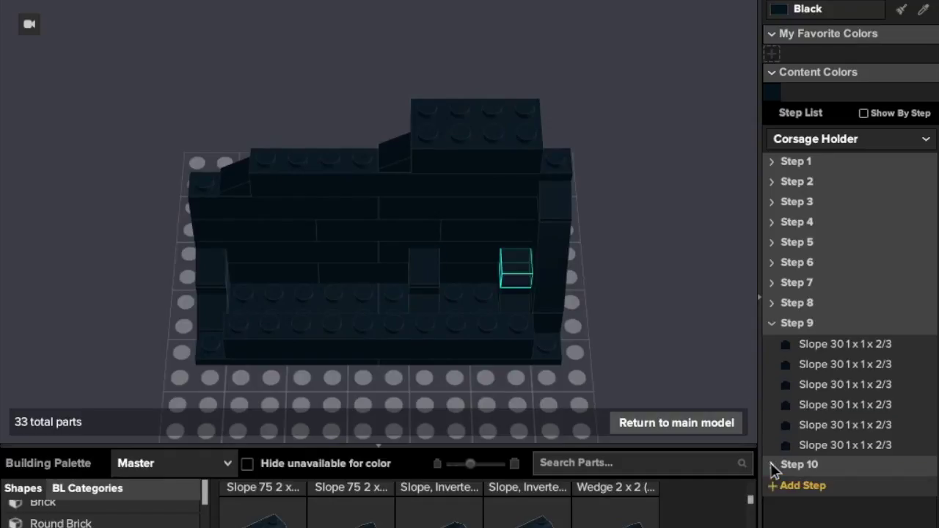
pyautogui.click(771, 323)
pyautogui.click(800, 366)
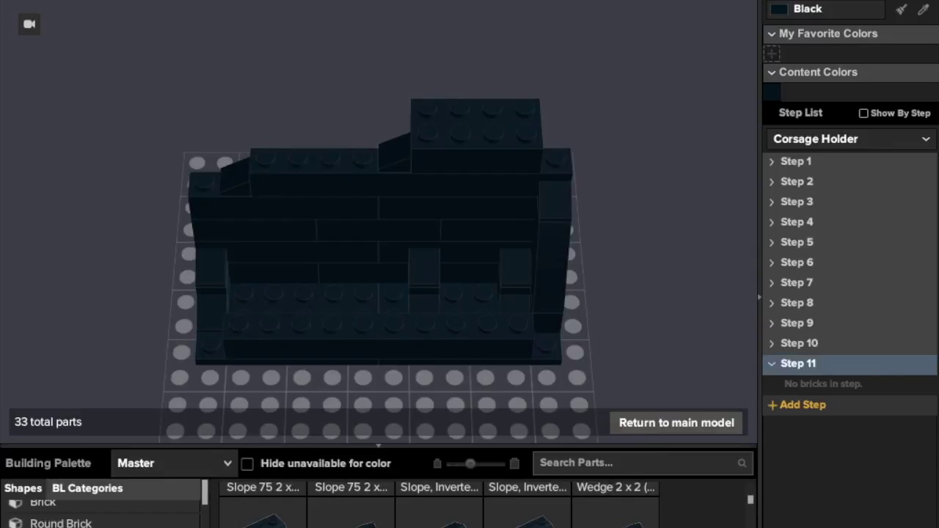
# Stack six Brick, Round 2 x 2 with Axle Hole parts into a column between the small front supports in Step 11.
pyautogui.click(95, 527)
pyautogui.scroll(-5, 441, 507)
pyautogui.scroll(-5, 441, 505)
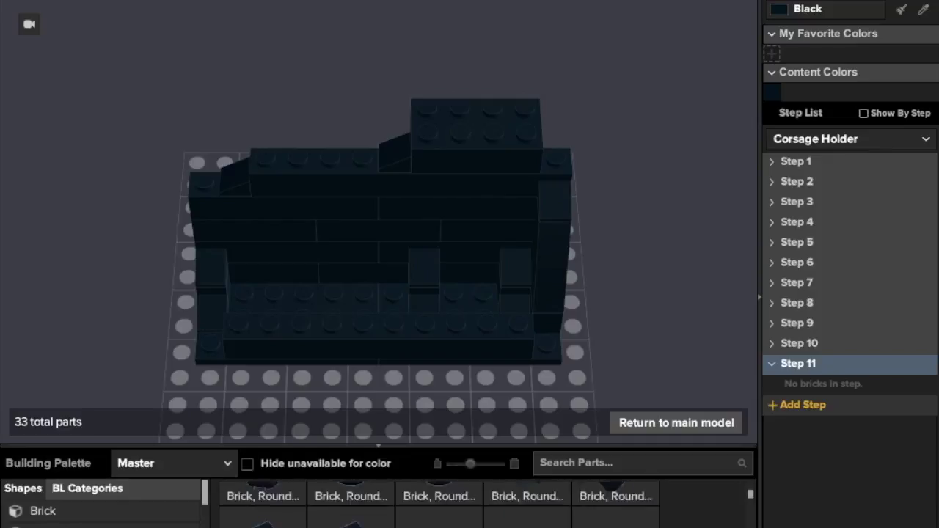
pyautogui.scroll(5, 440, 505)
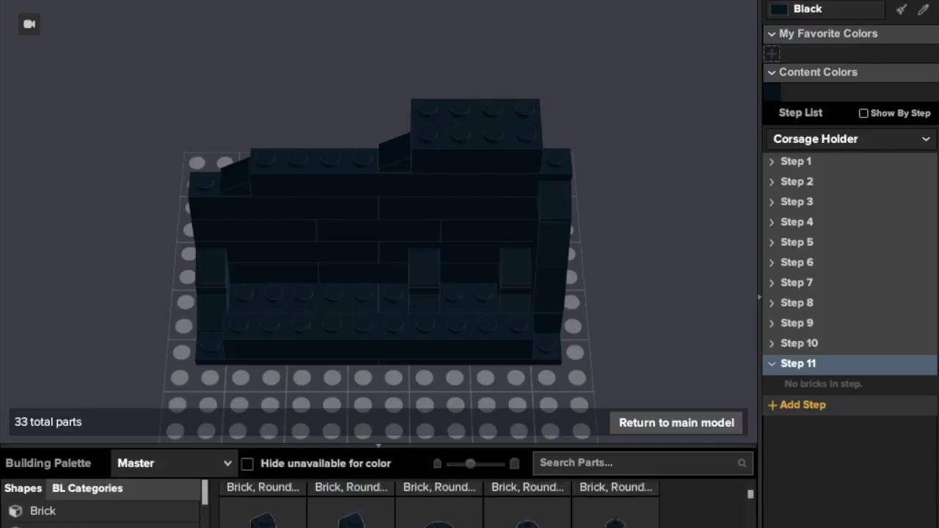
pyautogui.moveTo(351, 518); pyautogui.dragTo(471, 261)
pyautogui.click(476, 248)
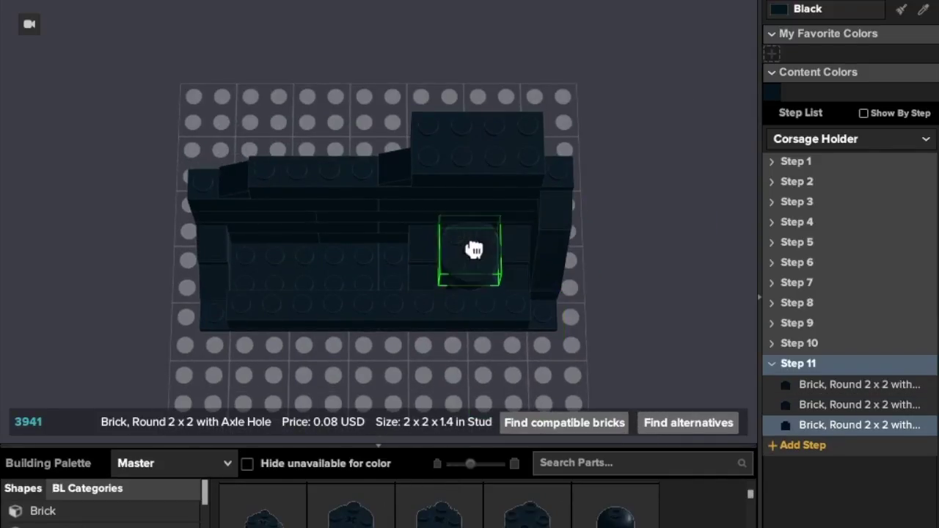
pyautogui.click(479, 235)
pyautogui.click(480, 230)
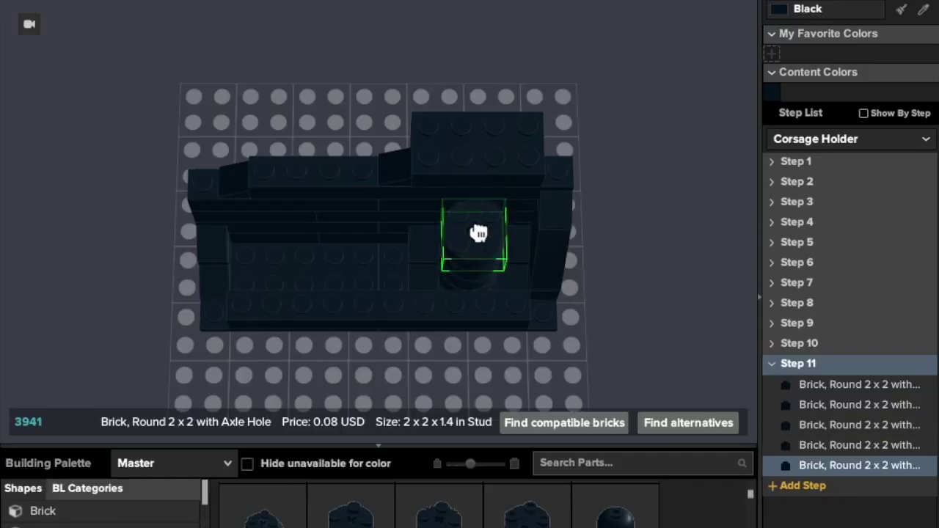
pyautogui.click(483, 216)
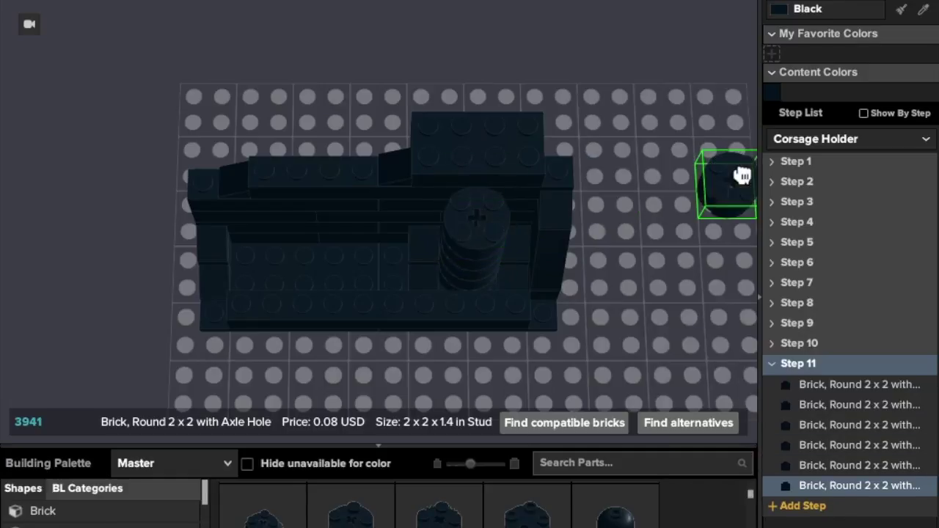
pyautogui.click(488, 182)
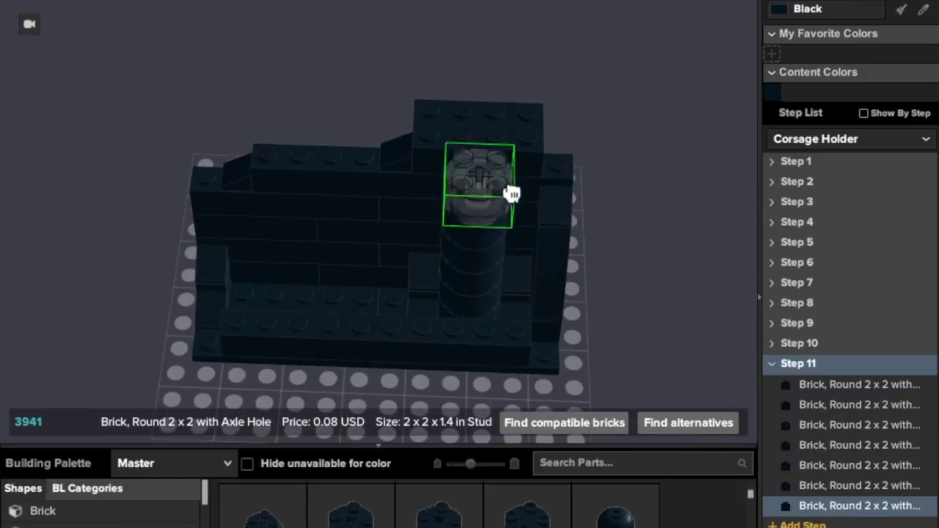
pyautogui.press('Escape')
pyautogui.moveTo(680, 258); pyautogui.dragTo(639, 223, button='right')
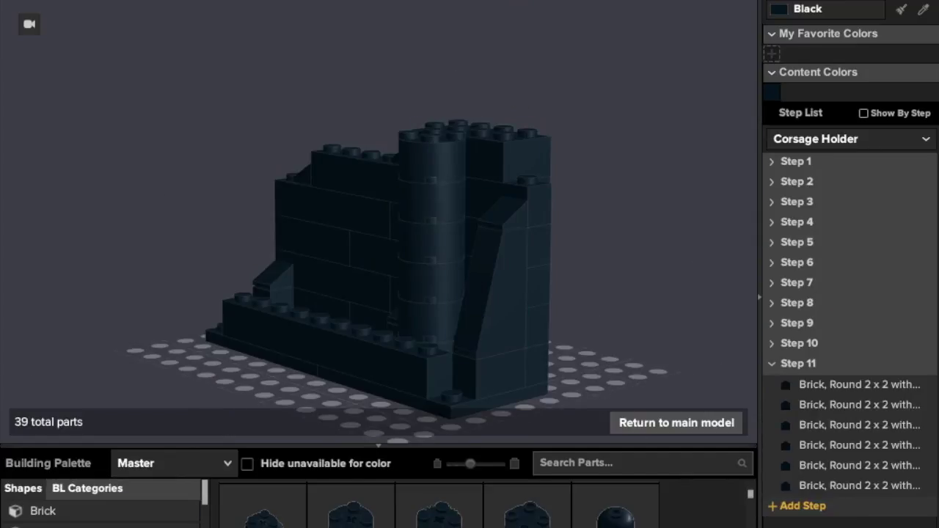
# Add Step 12 and place a Slope 45 2 x 4 across the round column and the raised Brick 2 x 4's front studs.
pyautogui.click(794, 505)
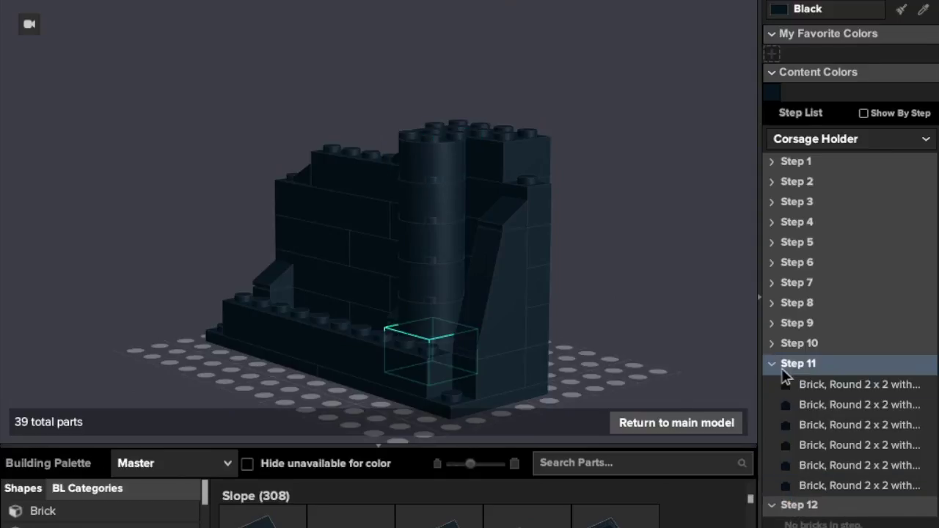
pyautogui.click(772, 365)
pyautogui.scroll(-5, 264, 521)
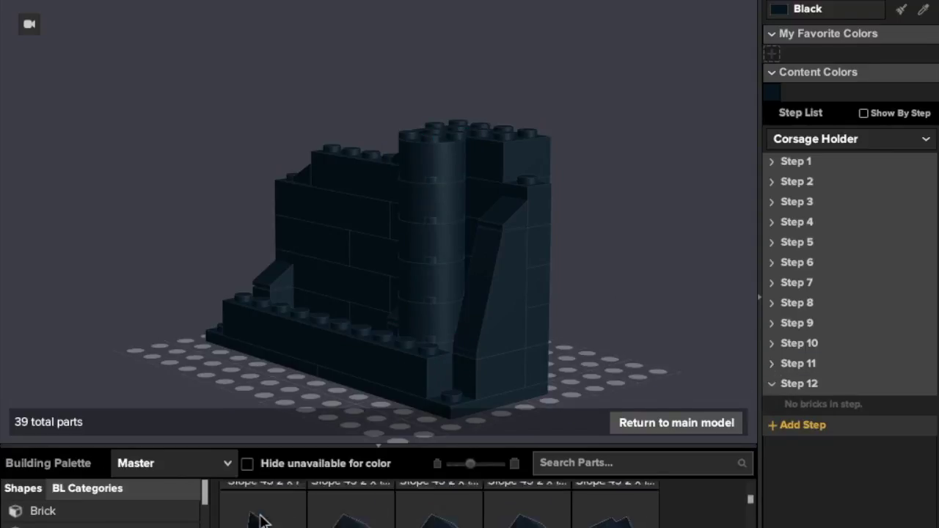
pyautogui.scroll(-5, 264, 521)
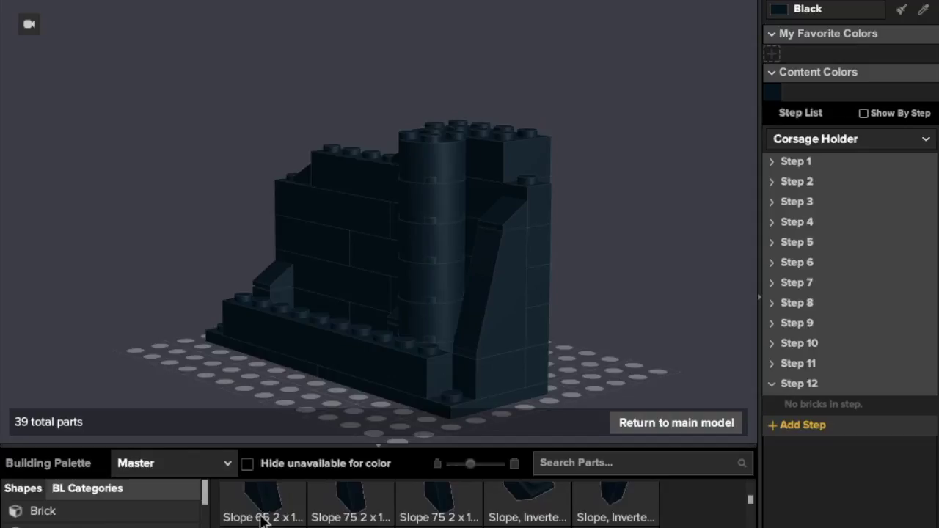
pyautogui.scroll(-5, 264, 521)
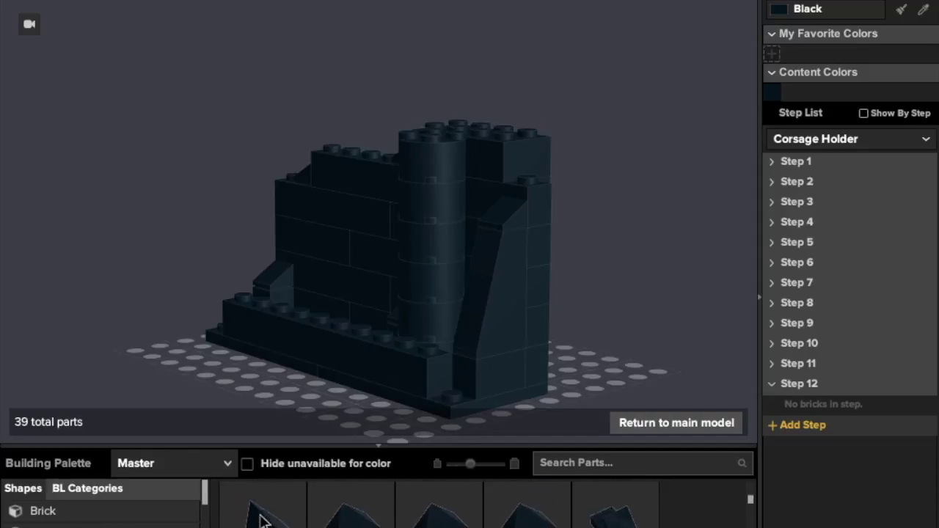
pyautogui.scroll(-5, 264, 521)
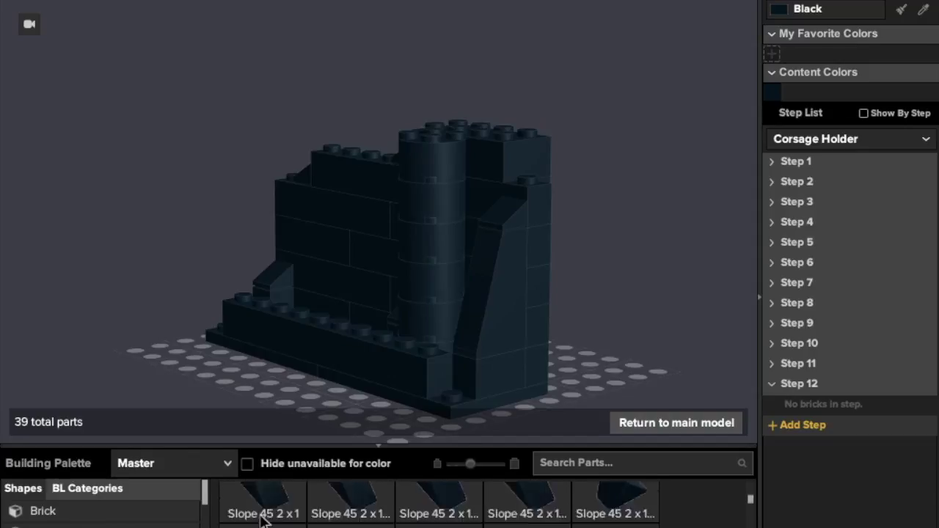
pyautogui.scroll(-5, 264, 521)
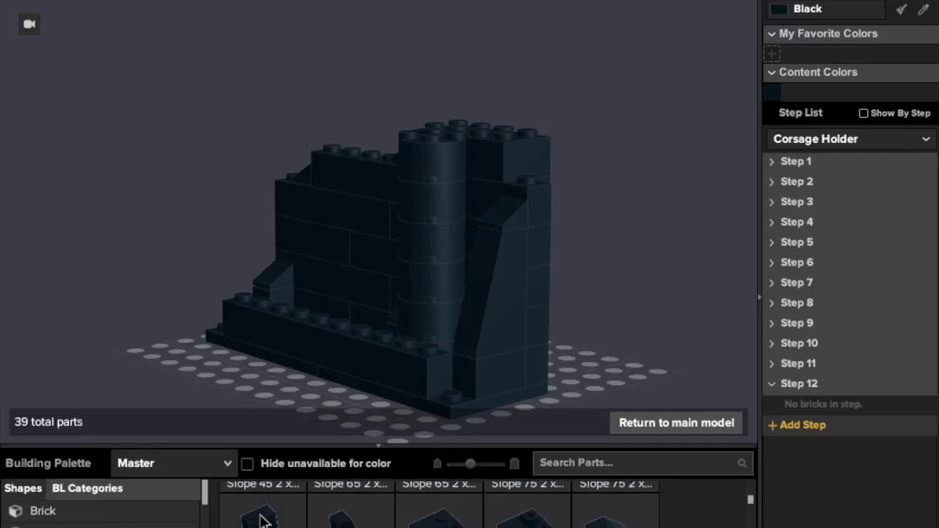
pyautogui.moveTo(530, 496); pyautogui.dragTo(451, 120)
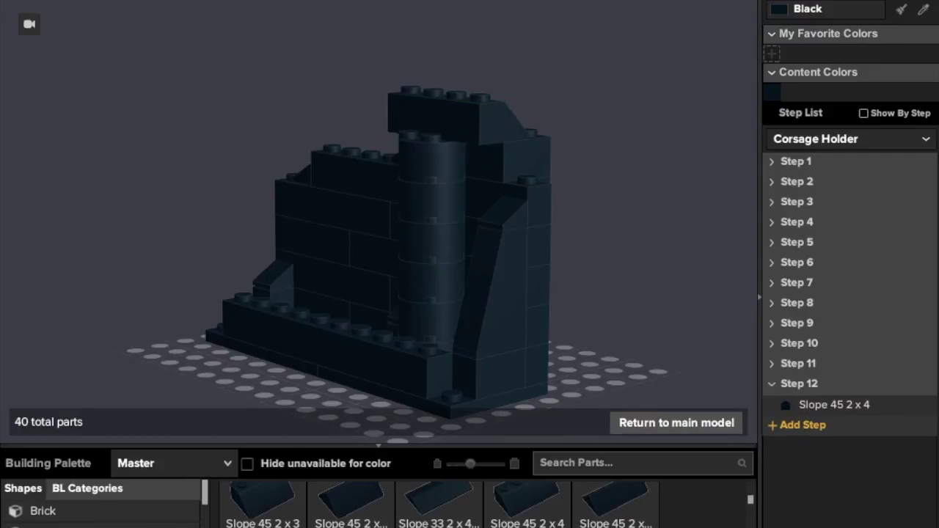
# Place a Tile 1 x 3 on the rear stud row of the raised Brick 2 x 4, behind the slope.
pyautogui.scroll(-5, 440, 506)
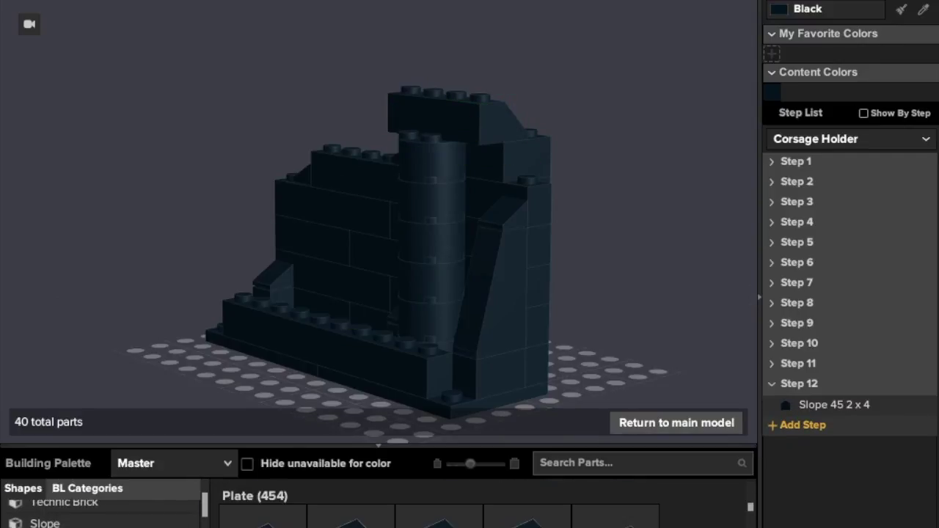
pyautogui.scroll(1, 440, 506)
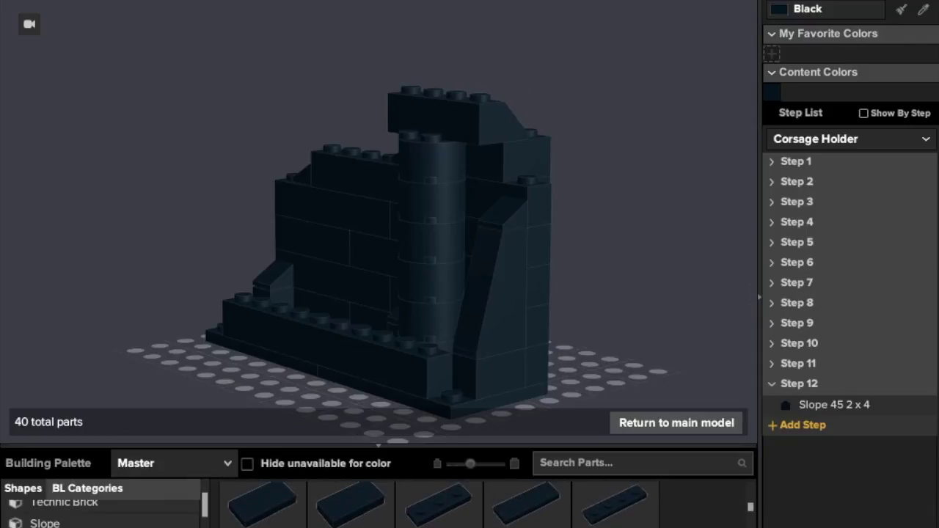
pyautogui.moveTo(526, 505); pyautogui.dragTo(642, 351)
pyautogui.moveTo(643, 350); pyautogui.dragTo(528, 335, button='right')
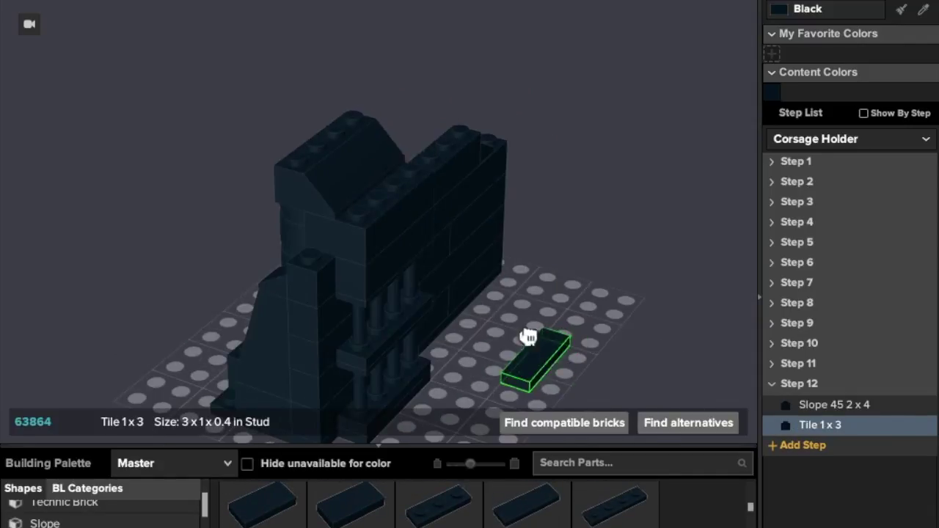
pyautogui.click(396, 201)
pyautogui.press('Escape')
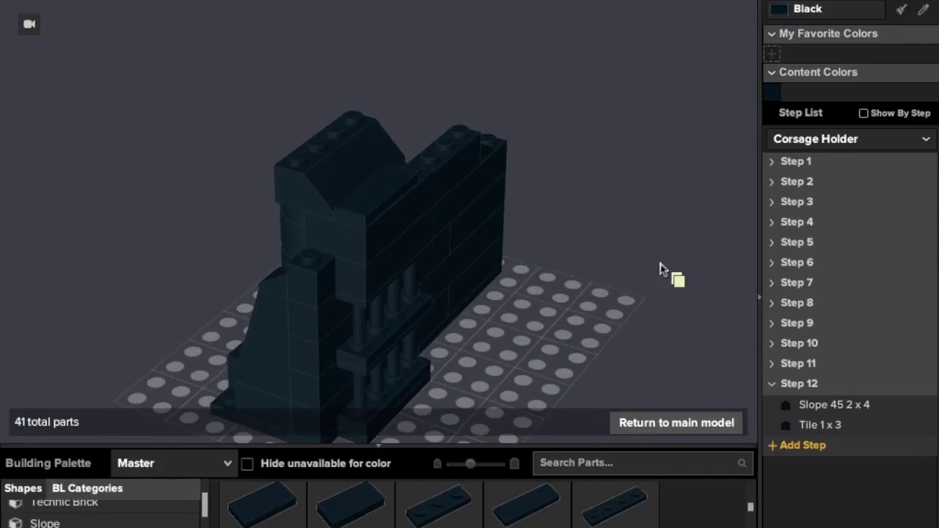
# Examine the Corsage Holder from several angles, then return to the Main Model to compare all three holders from the front.
pyautogui.moveTo(667, 270); pyautogui.dragTo(777, 265, button='right')
pyautogui.moveTo(581, 299); pyautogui.dragTo(668, 324, button='right')
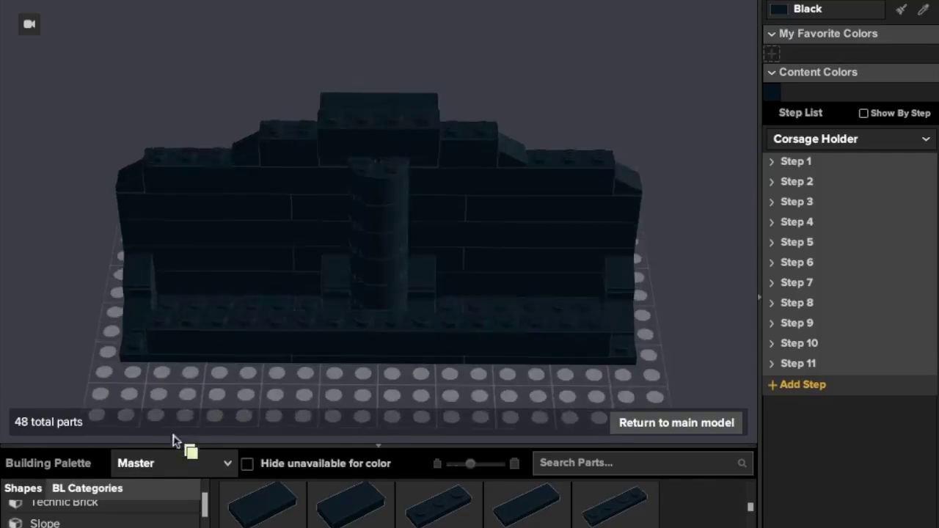
pyautogui.moveTo(172, 450); pyautogui.dragTo(172, 412, button='right')
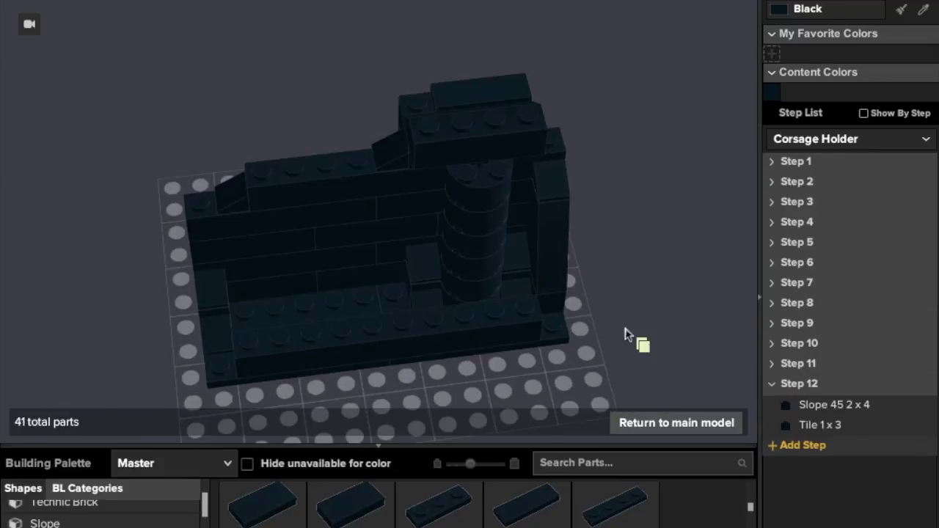
pyautogui.moveTo(624, 332); pyautogui.dragTo(612, 304, button='right')
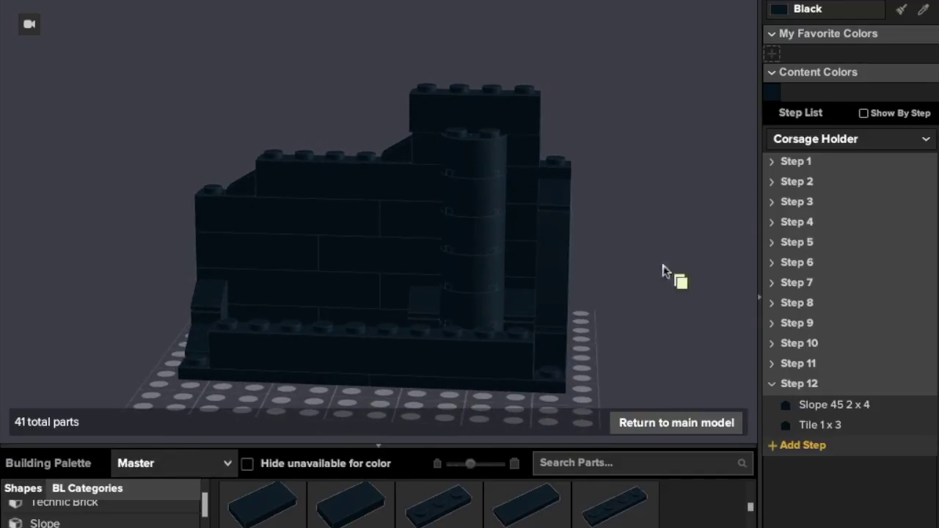
pyautogui.click(809, 139)
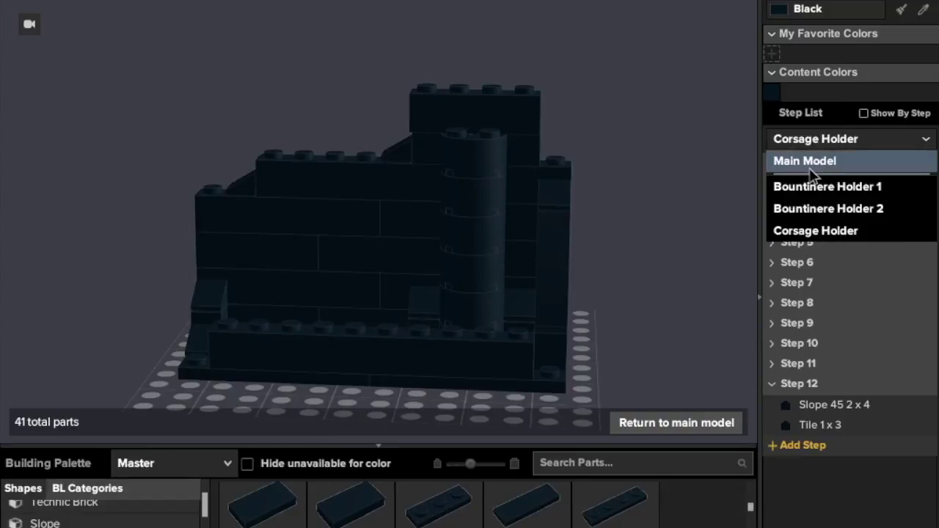
pyautogui.click(810, 162)
pyautogui.press('f')
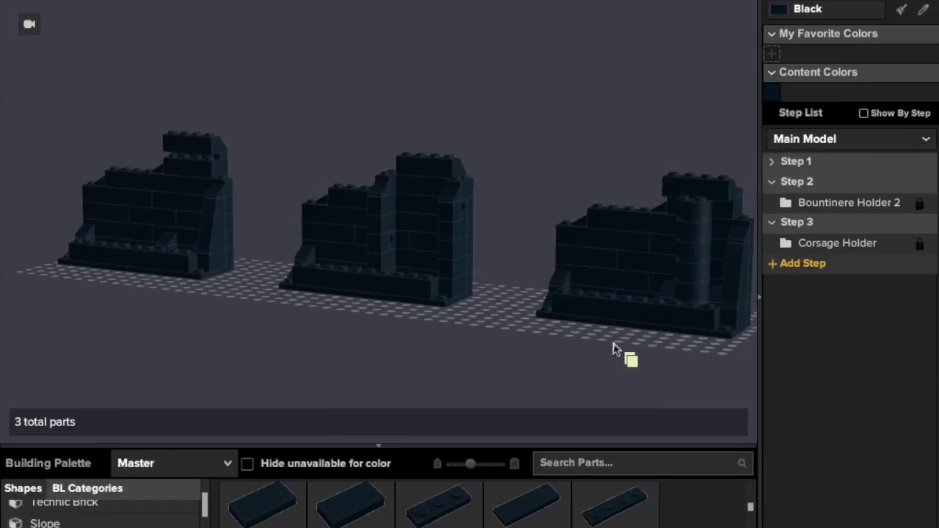
pyautogui.moveTo(441, 345); pyautogui.dragTo(464, 346, button='right')
pyautogui.scroll(-2, 463, 351)
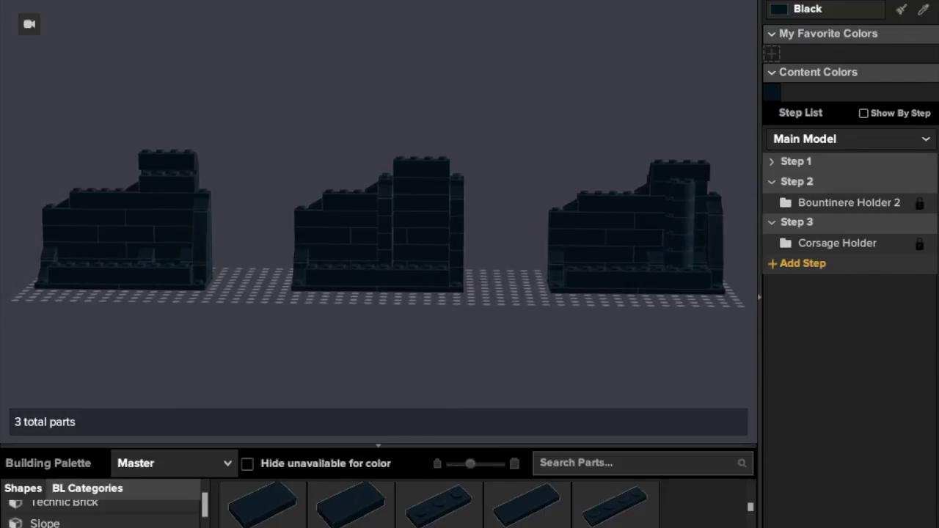
pyautogui.click(466, 0)
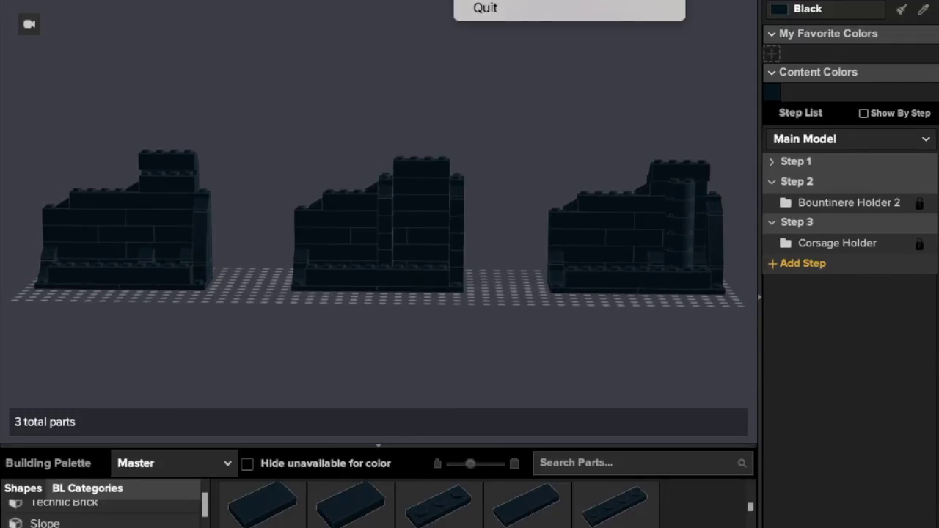
pyautogui.click(495, 4)
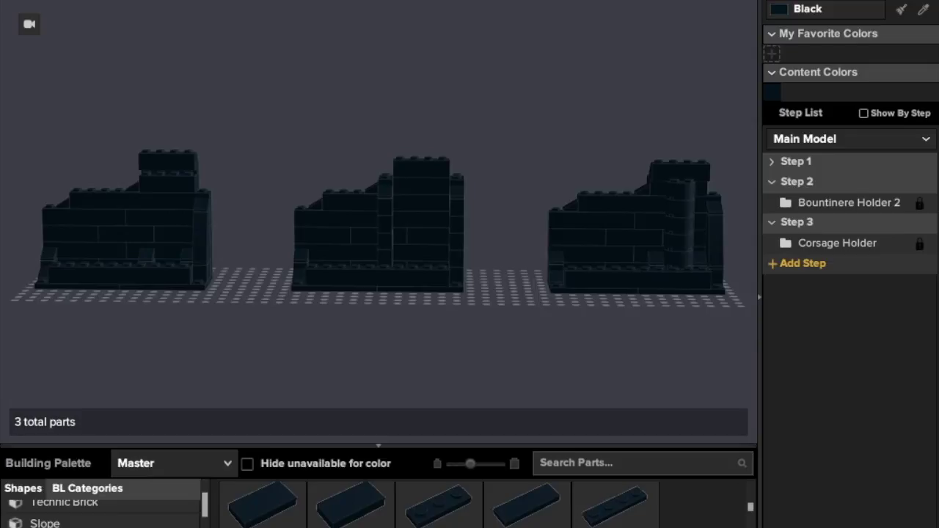
pyautogui.moveTo(332, 120)
pyautogui.mouseDown(button='right')
pyautogui.moveTo(392, 116)
pyautogui.moveTo(258, 116)
pyautogui.moveTo(330, 118)
pyautogui.moveTo(338, 139)
pyautogui.moveTo(389, 147)
pyautogui.moveTo(398, 126)
pyautogui.moveTo(298, 120)
pyautogui.moveTo(331, 117)
pyautogui.mouseUp(button='right')
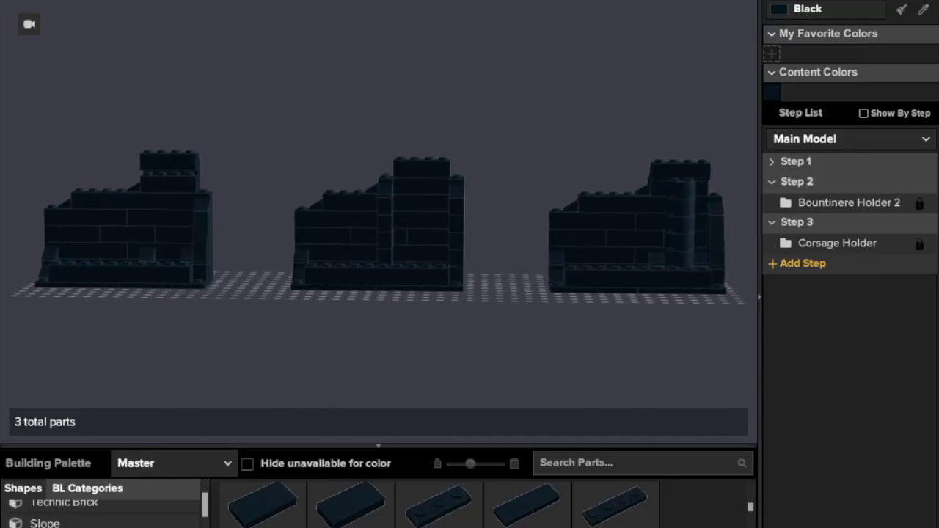